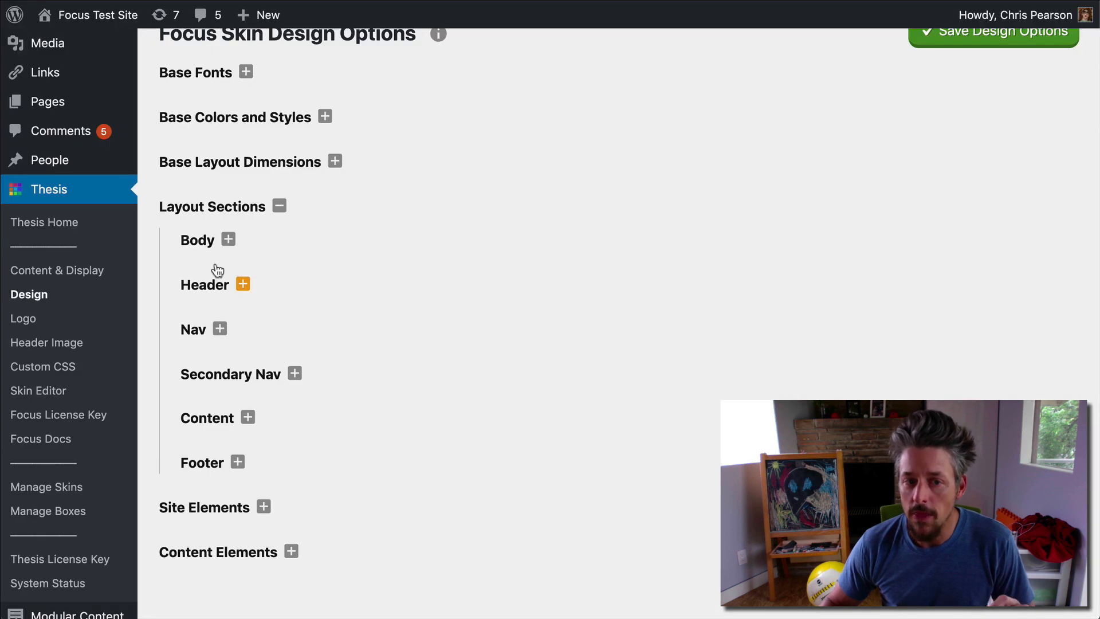
# Step: Set the Body section's background to a custom color with the value 000000
pyautogui.click(228, 239)
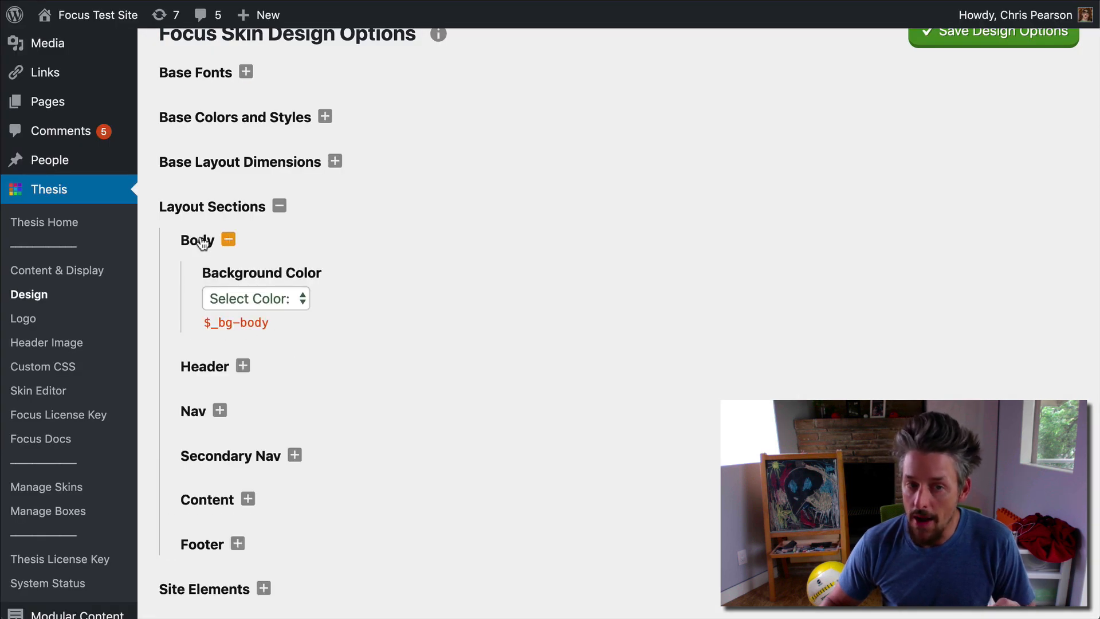
pyautogui.click(291, 303)
pyautogui.click(293, 293)
pyautogui.click(288, 301)
pyautogui.click(257, 433)
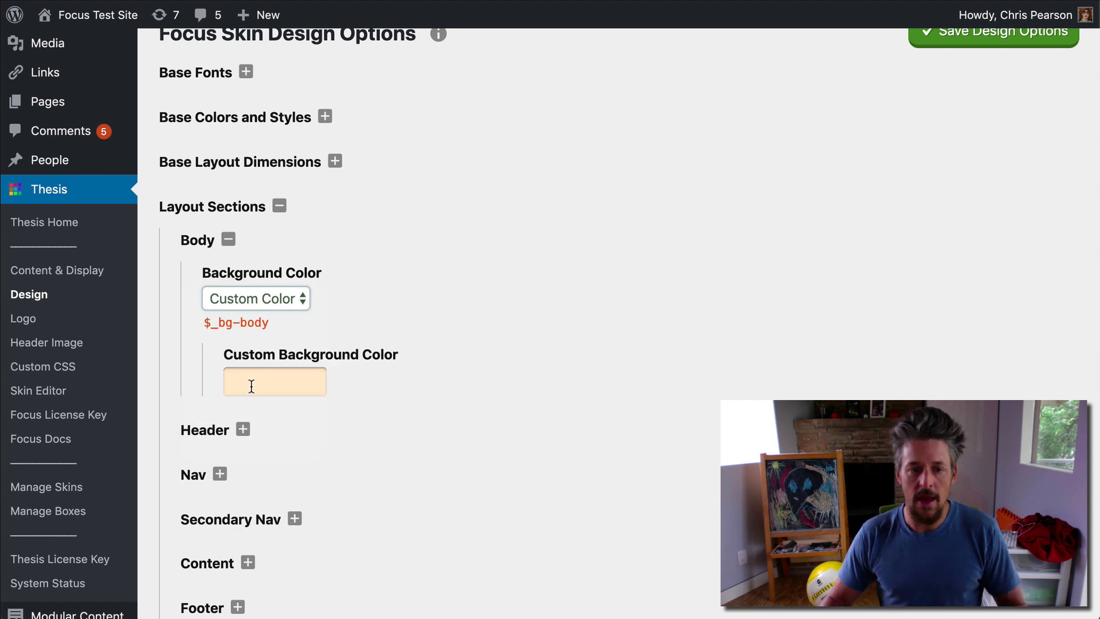
pyautogui.click(251, 385)
pyautogui.write('000000')
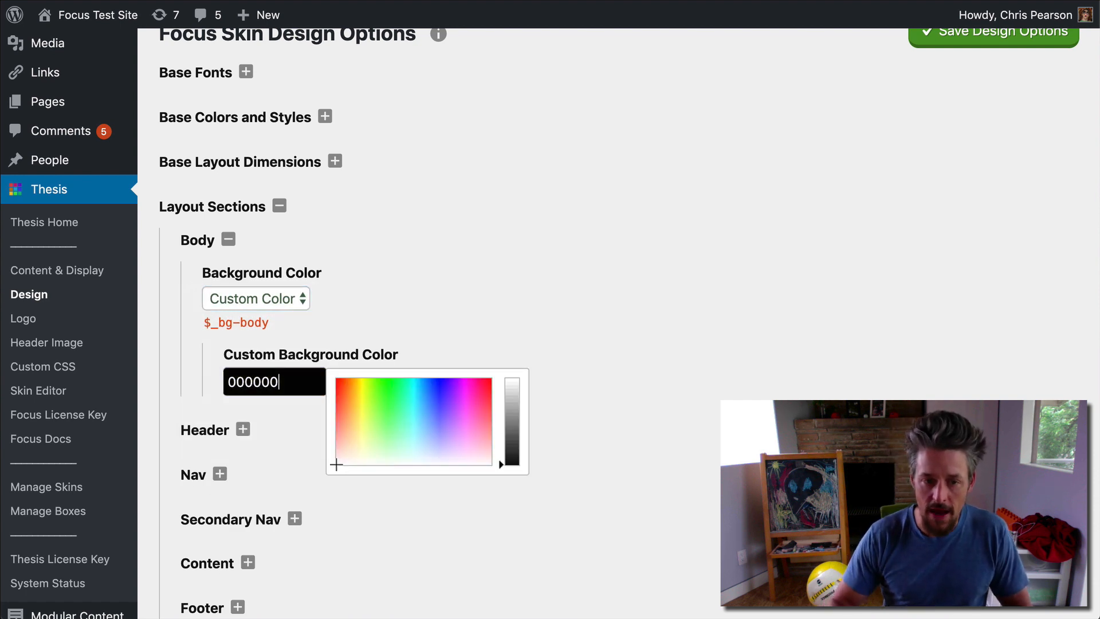
pyautogui.click(473, 277)
# Step: Save the design options and reload the test site's front page to check the body background
pyautogui.scroll(2, 859, 218)
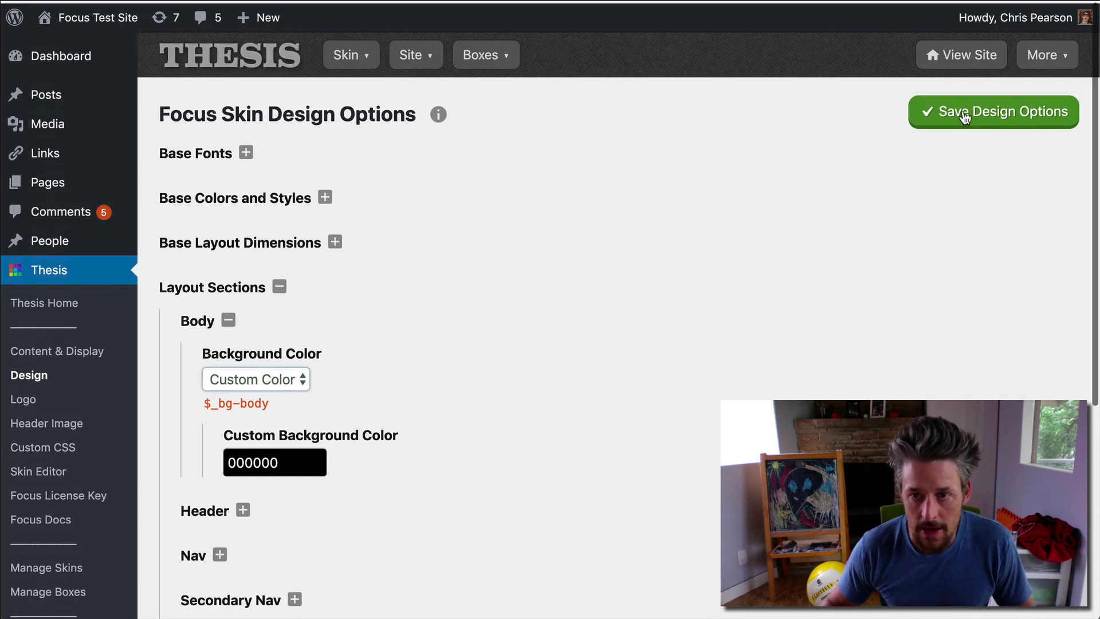
pyautogui.click(970, 115)
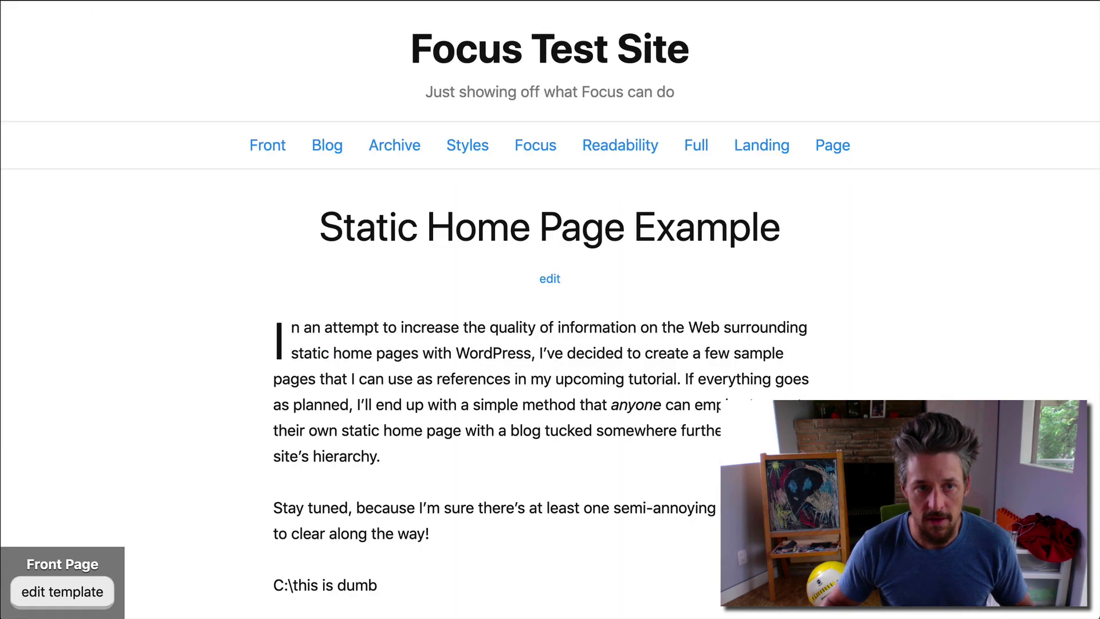
pyautogui.press('super+r')
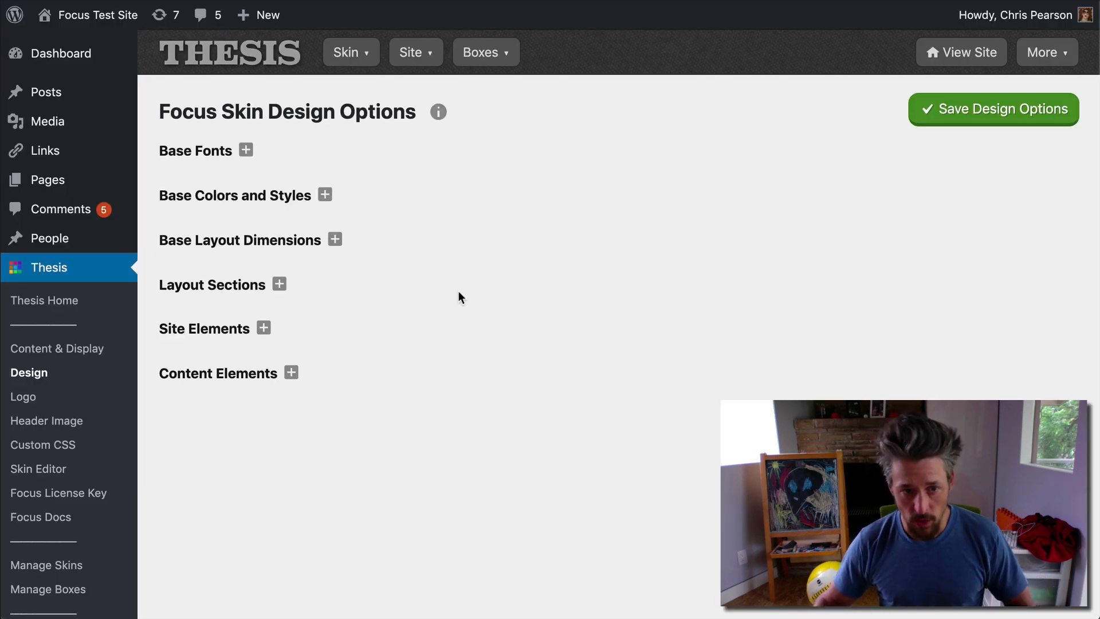
# Step: Expand the Layout Sections group of the skin design options
pyautogui.click(253, 285)
pyautogui.scroll(-2, 455, 492)
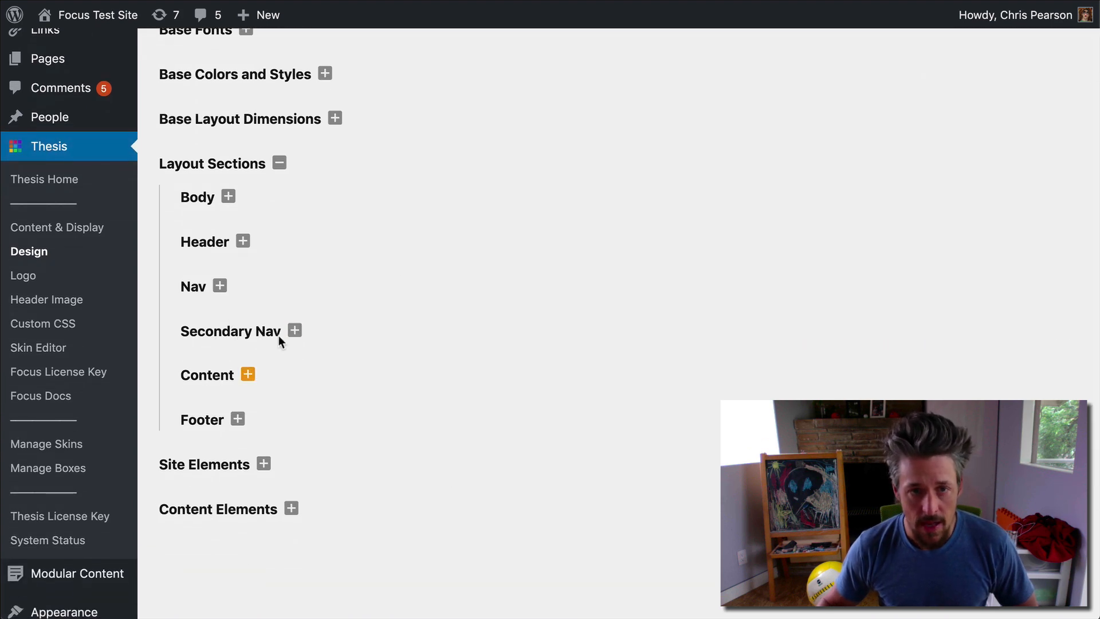
# Step: Open the diythemes.com home page in a new browser tab
pyautogui.press('super+t')
pyautogui.write('diythe')
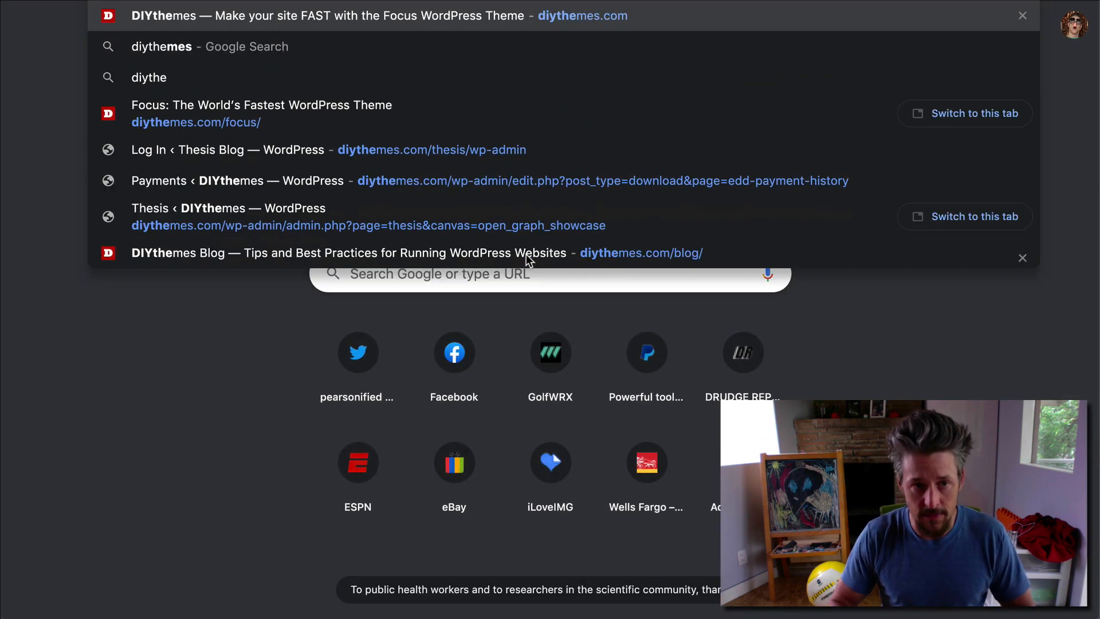
pyautogui.press('Return')
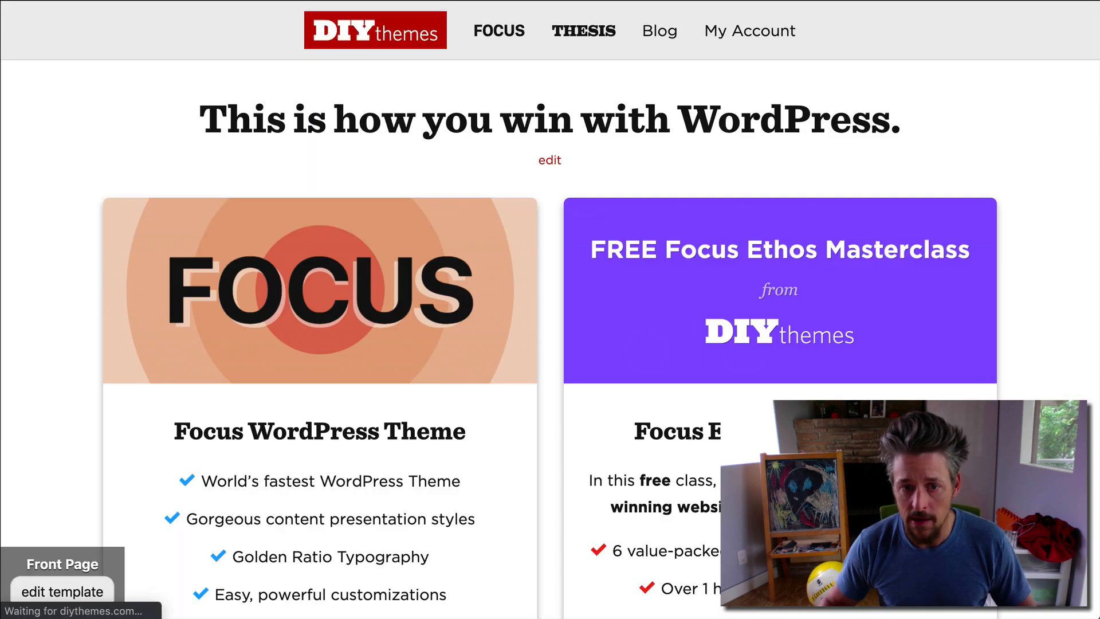
# Step: Examine the DIYthemes home page from header to footer, comparing the background colors of its sections
pyautogui.scroll(-15, 637, 551)
pyautogui.scroll(-5, 637, 548)
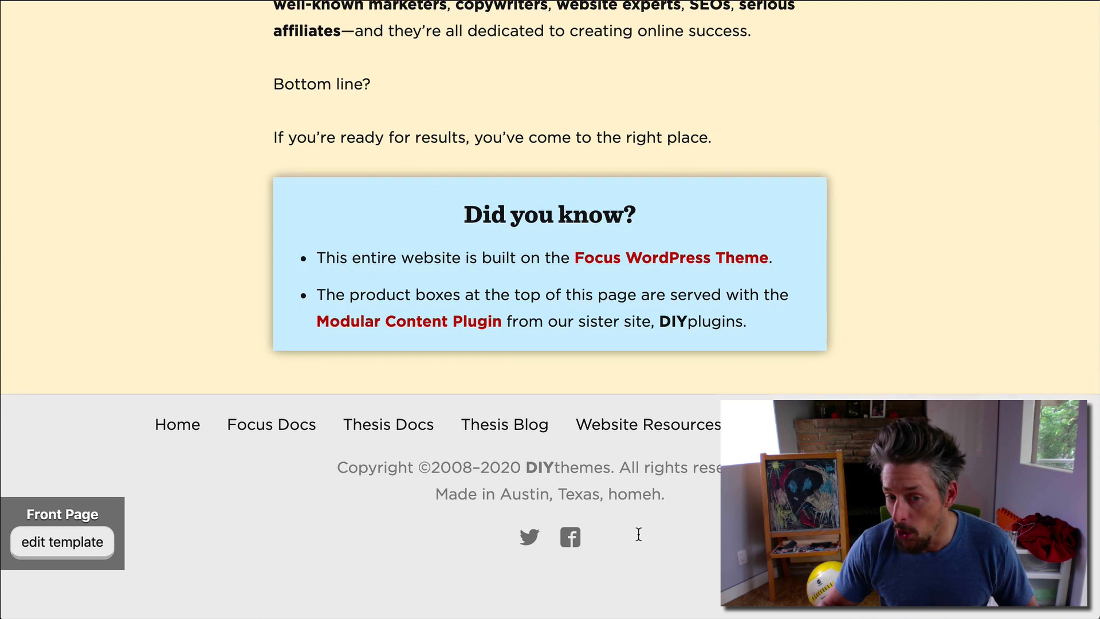
pyautogui.scroll(-3, 639, 530)
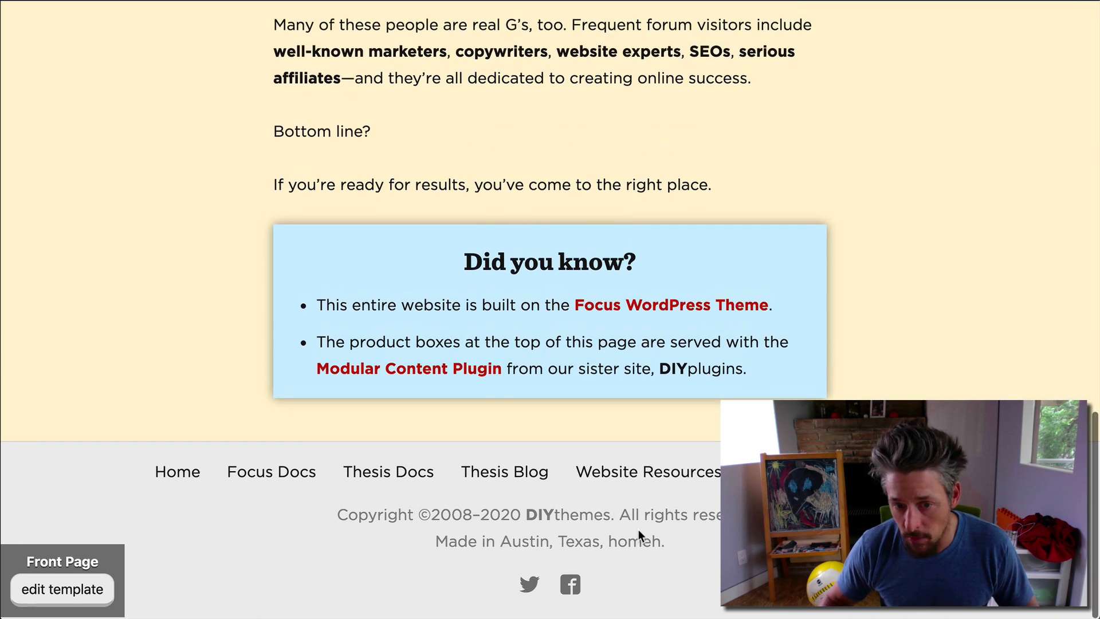
pyautogui.scroll(-3, 638, 530)
pyautogui.scroll(-3, 373, 573)
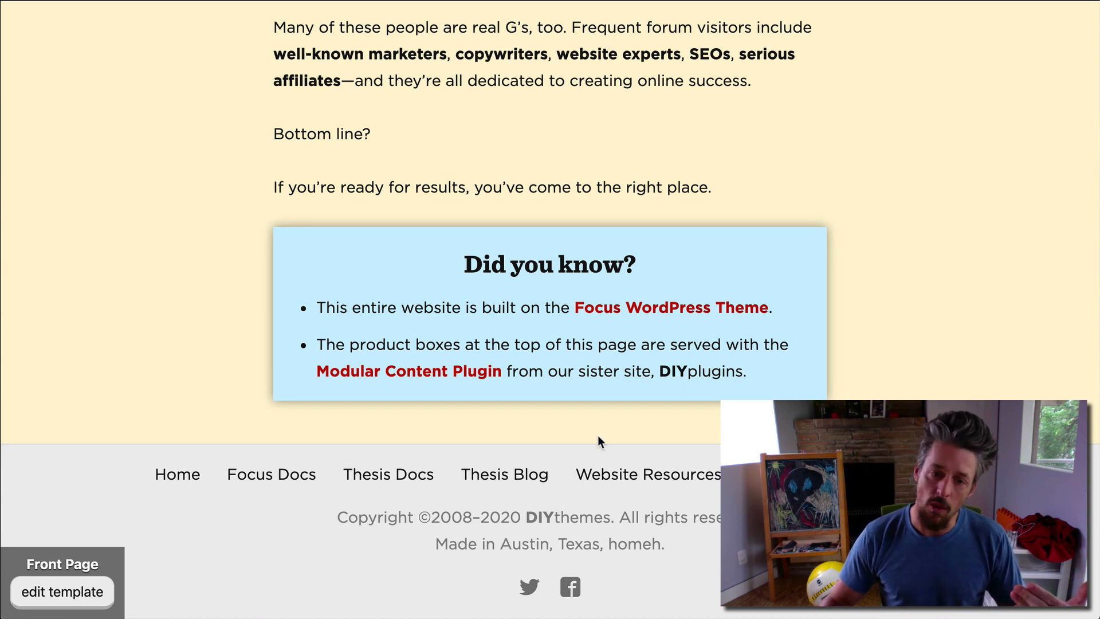
pyautogui.scroll(-2, 717, 588)
pyautogui.scroll(2, 631, 596)
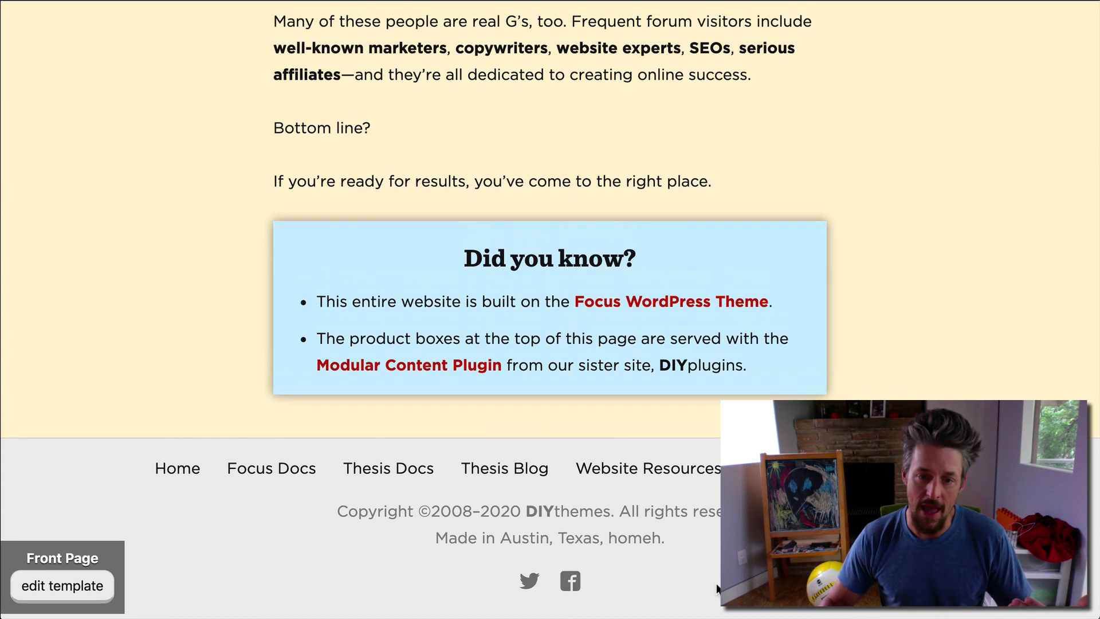
pyautogui.scroll(-2, 610, 613)
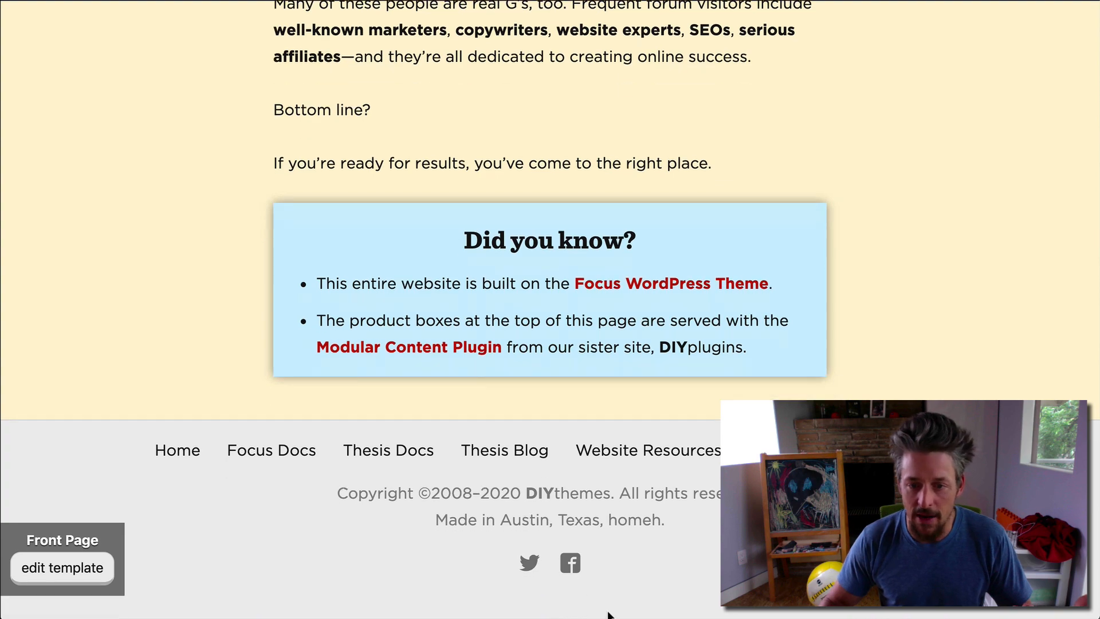
pyautogui.scroll(20, 608, 613)
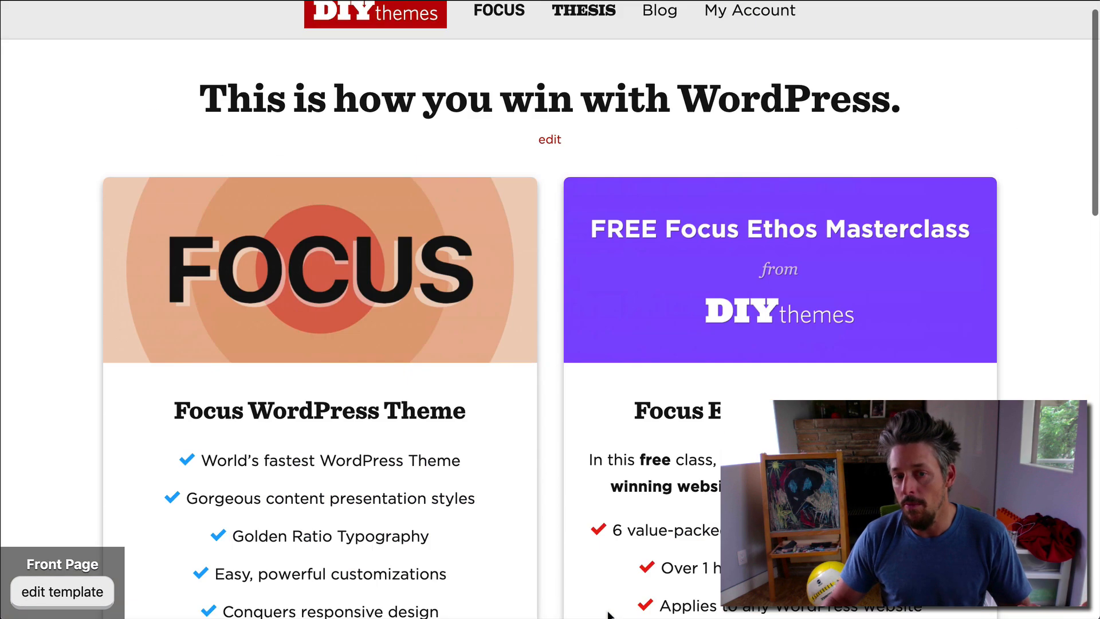
pyautogui.scroll(-20, 619, 578)
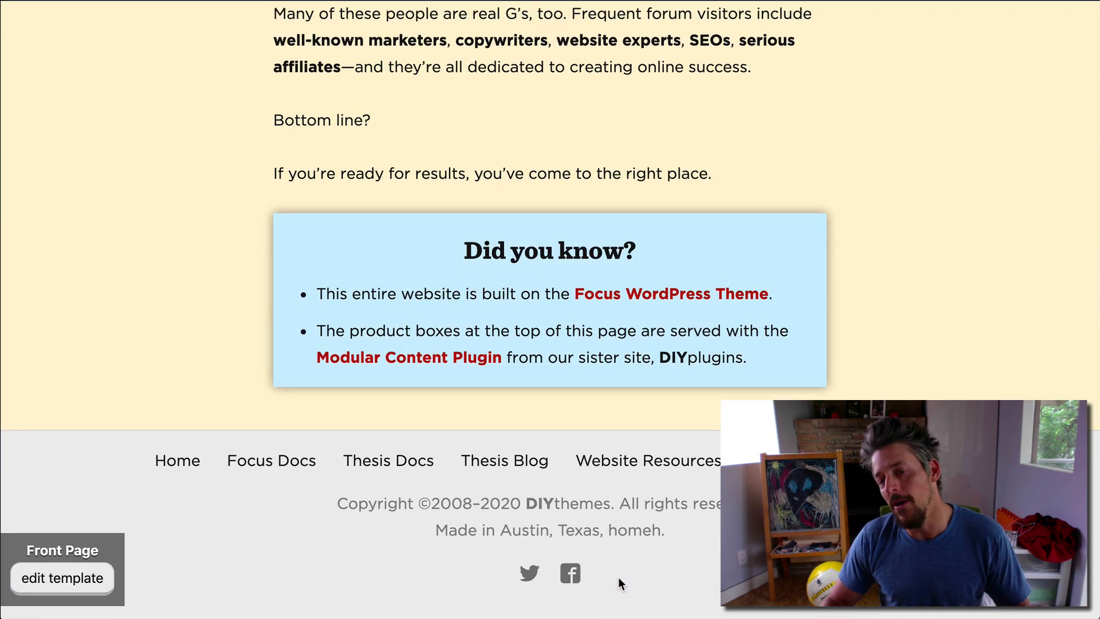
pyautogui.scroll(-2, 550, 309)
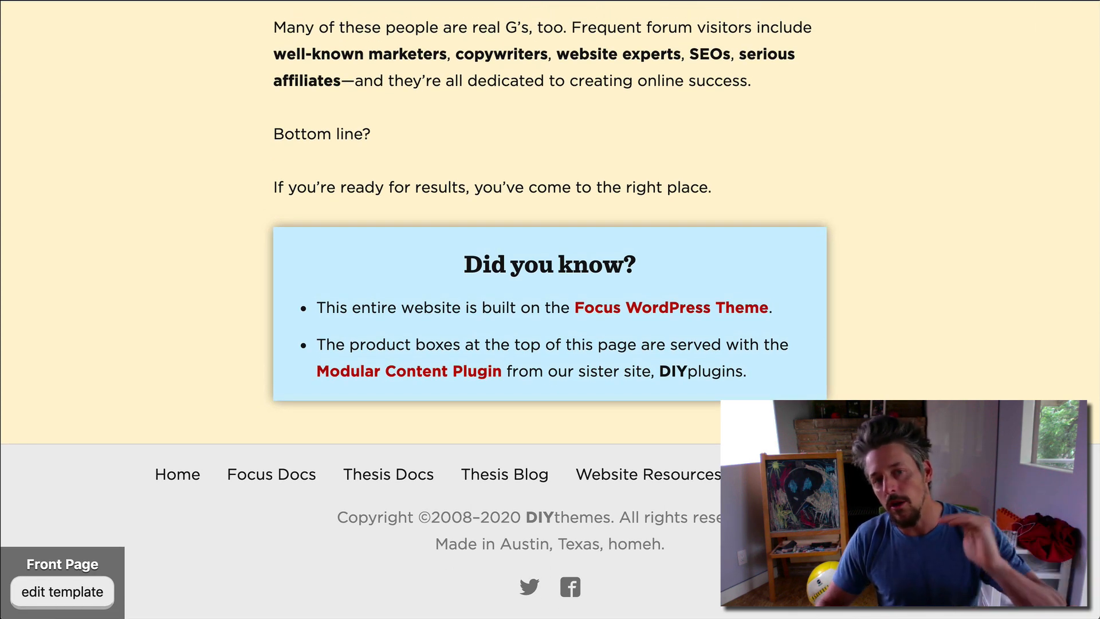
pyautogui.scroll(20, 550, 309)
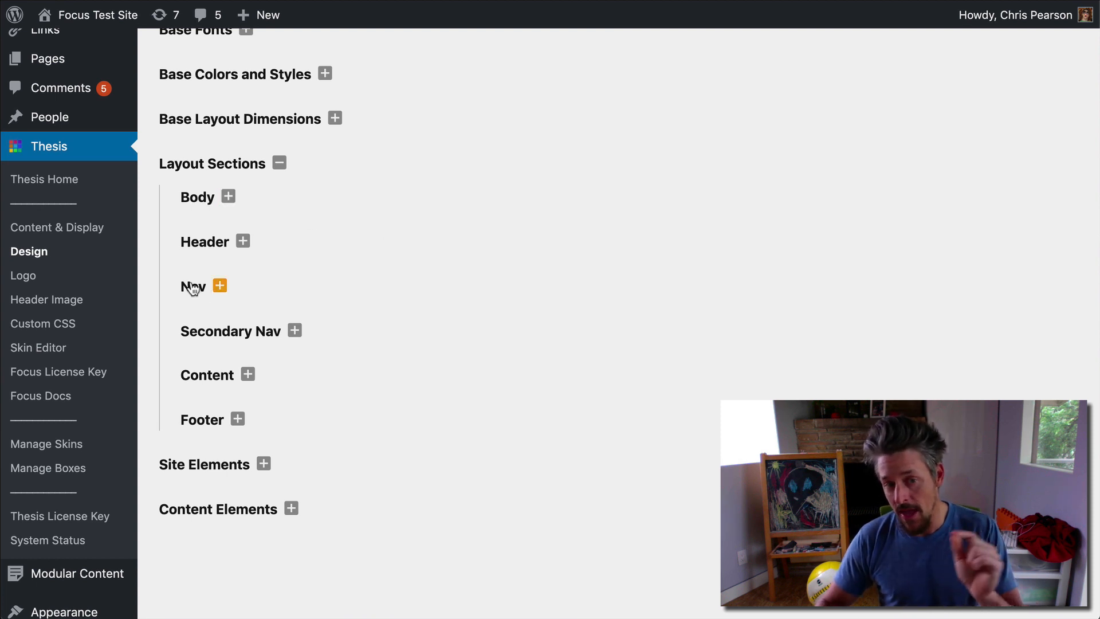
# Step: Set the Content section's background color to Color 1
pyautogui.click(225, 375)
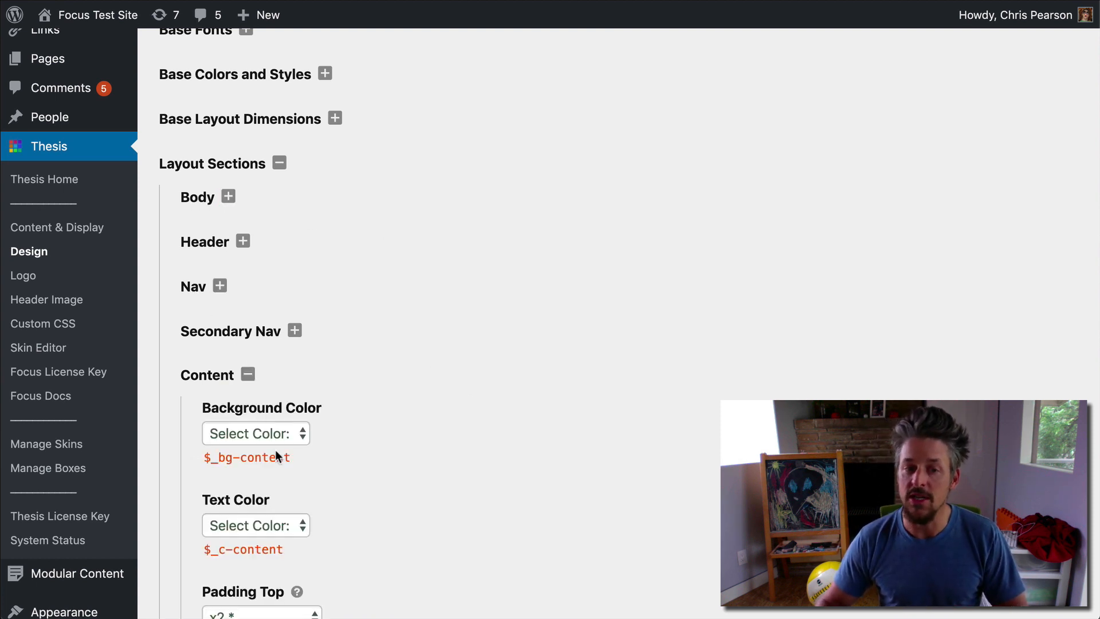
pyautogui.click(275, 443)
pyautogui.click(270, 452)
pyautogui.scroll(-3, 509, 439)
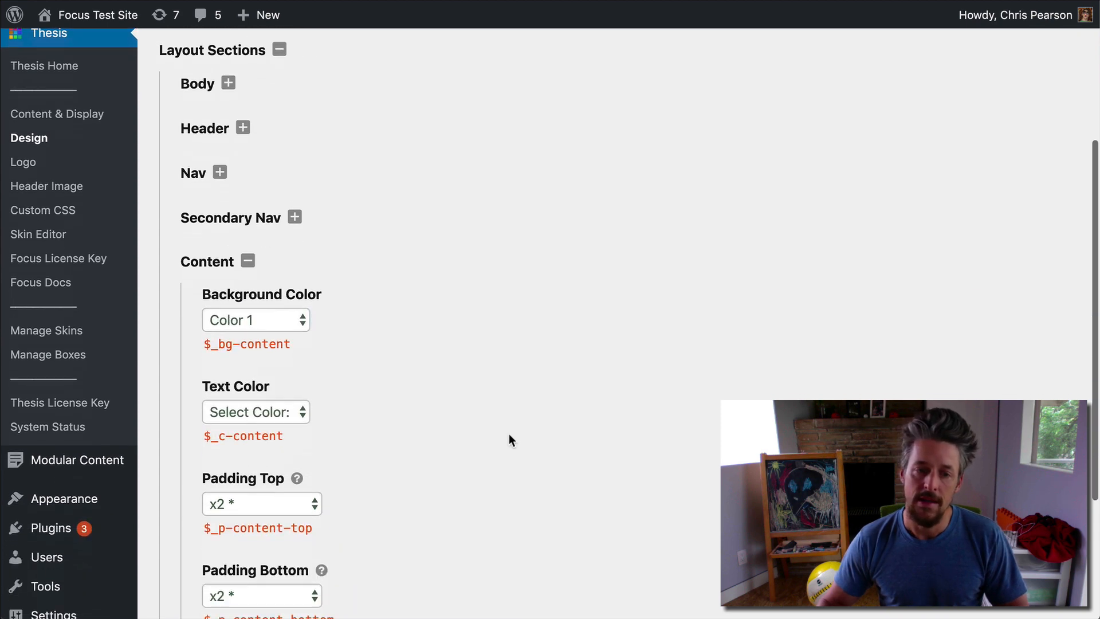
# Step: Check the Color 1 swatch among the layout colors in Base Colors and Styles
pyautogui.scroll(6, 424, 260)
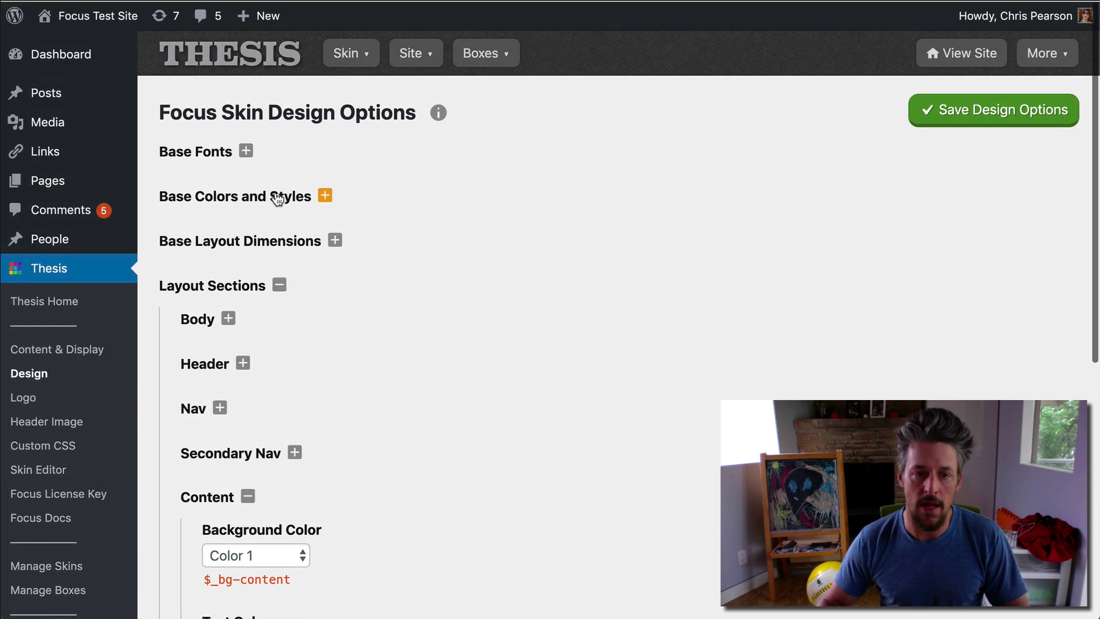
pyautogui.click(290, 198)
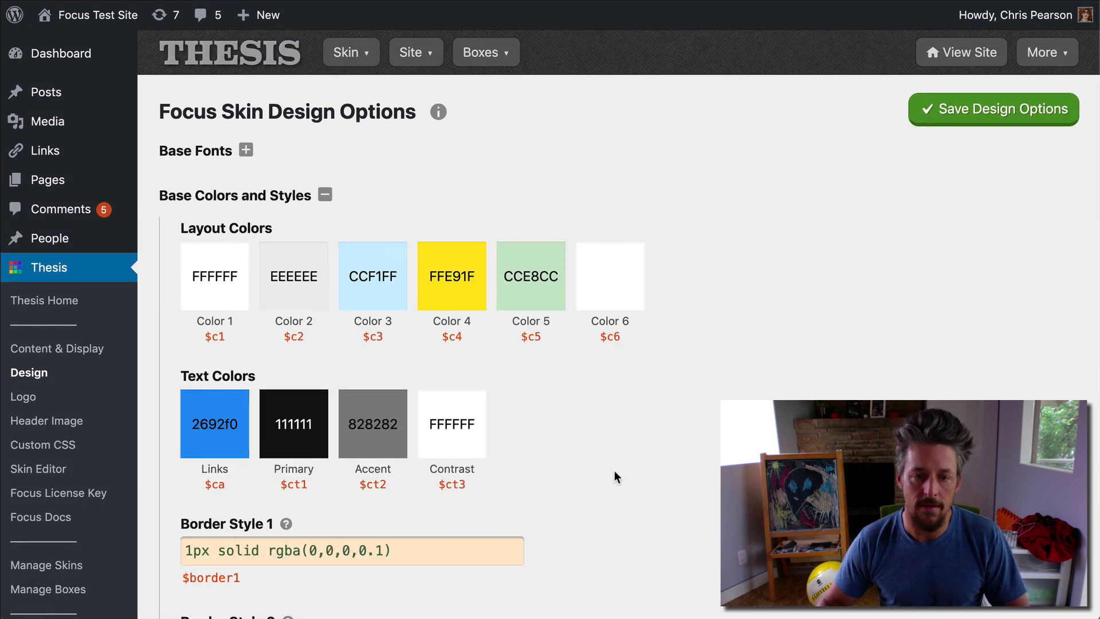
pyautogui.scroll(-15, 614, 472)
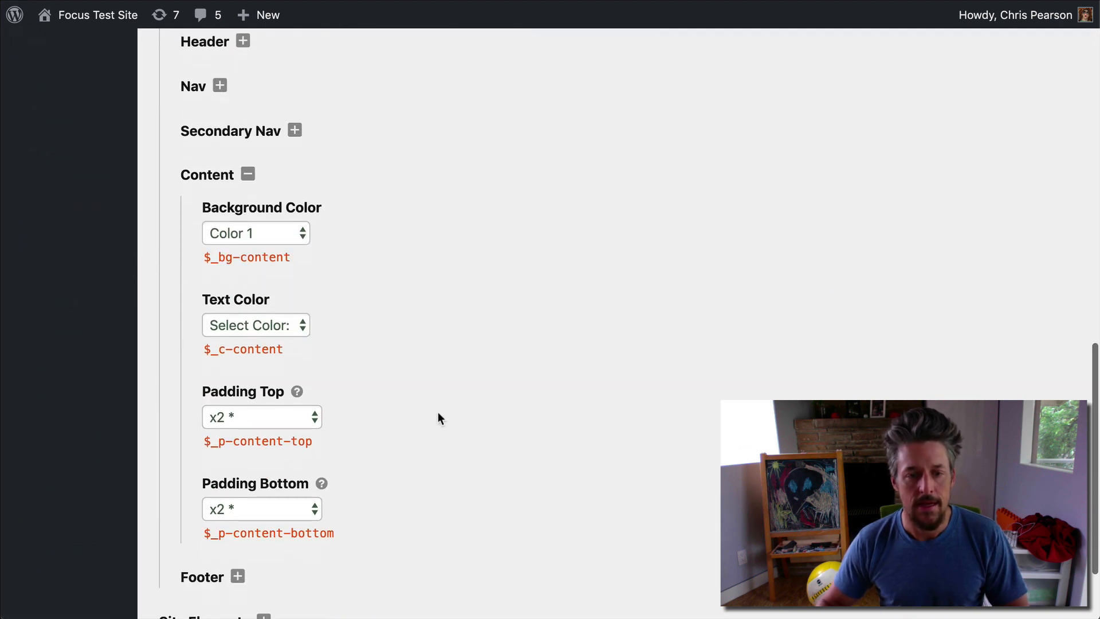
pyautogui.scroll(-3, 424, 395)
pyautogui.scroll(7, 436, 303)
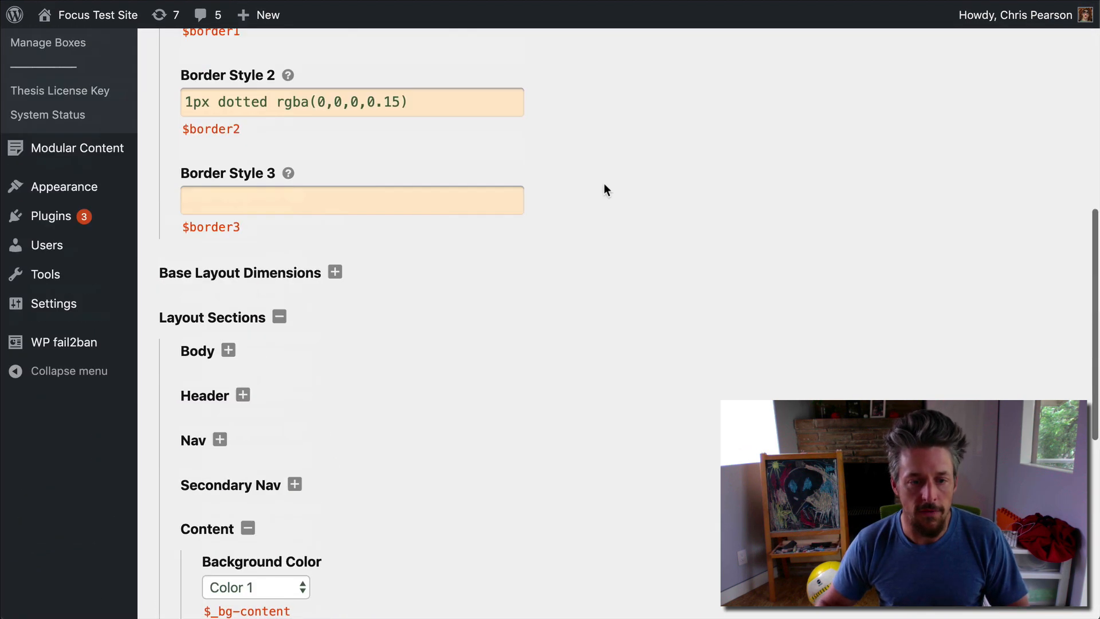
# Step: Save the design options and switch to the test site's front page
pyautogui.scroll(10, 604, 189)
pyautogui.click(943, 110)
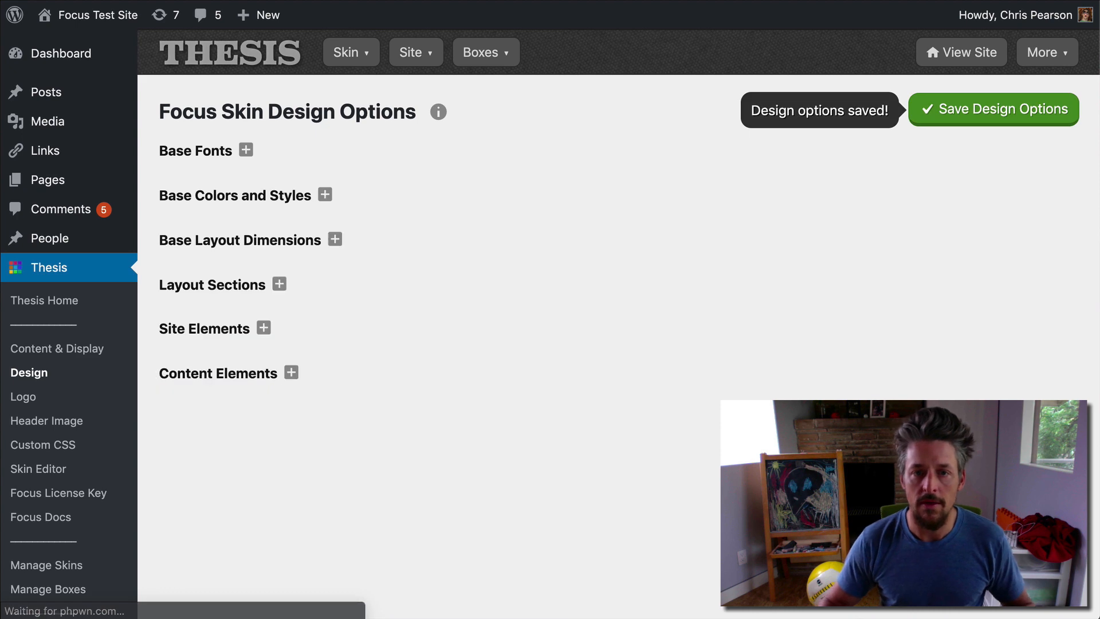
pyautogui.hotkey('ctrl', 'Tab')
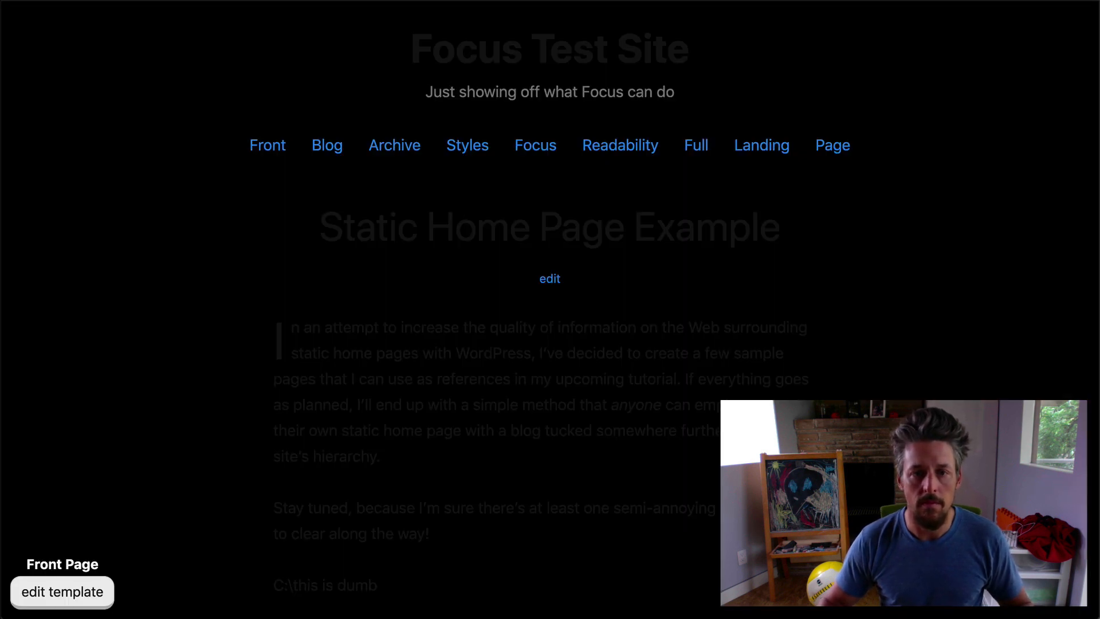
# Step: Examine the header, content and footer backgrounds on the test site's front page
pyautogui.scroll(-3, 295, 330)
pyautogui.scroll(3, 297, 330)
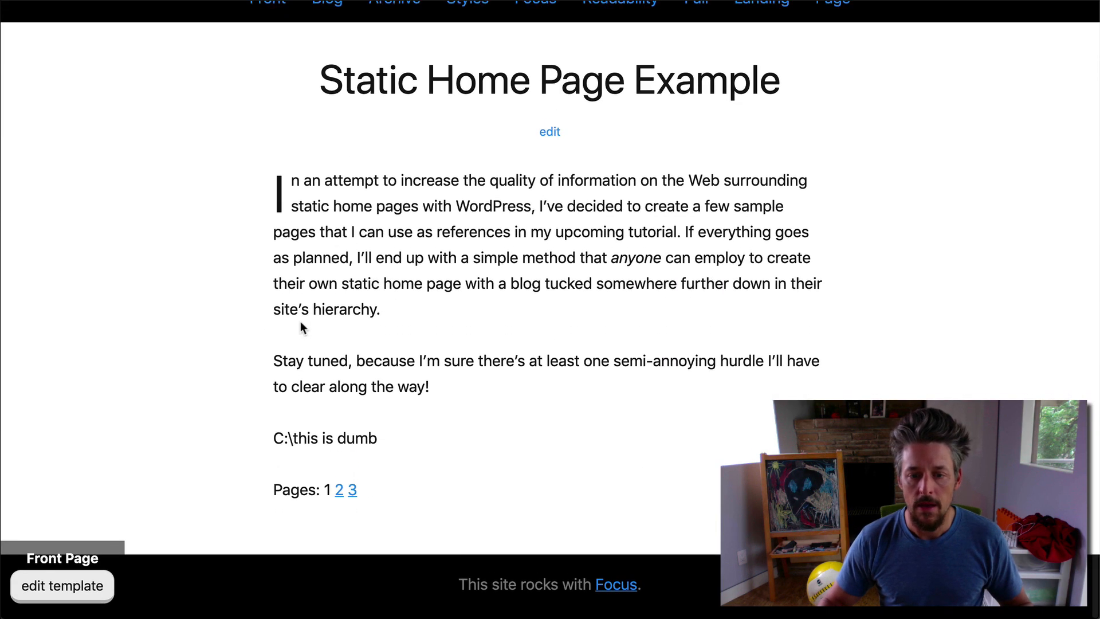
pyautogui.scroll(-3, 331, 300)
pyautogui.scroll(-1, 332, 300)
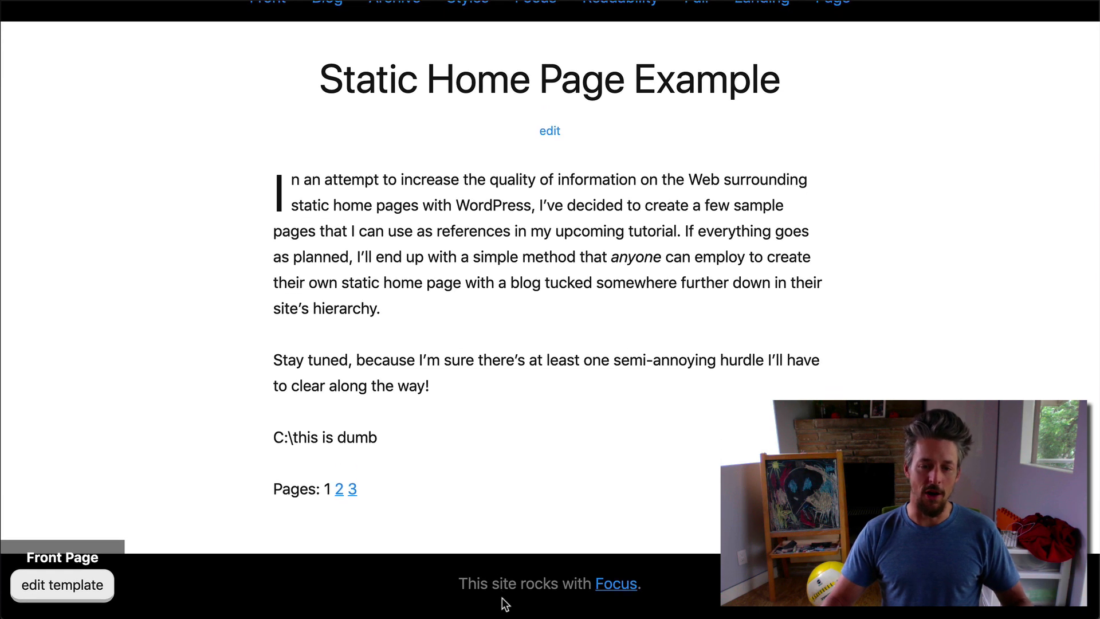
pyautogui.scroll(-2, 502, 598)
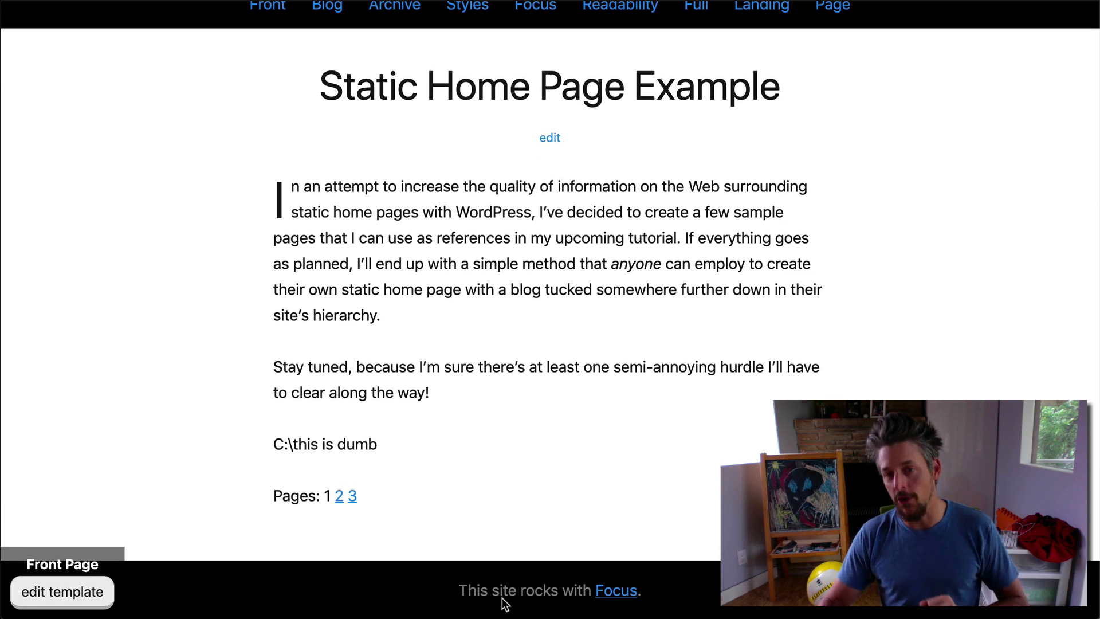
pyautogui.scroll(3, 502, 598)
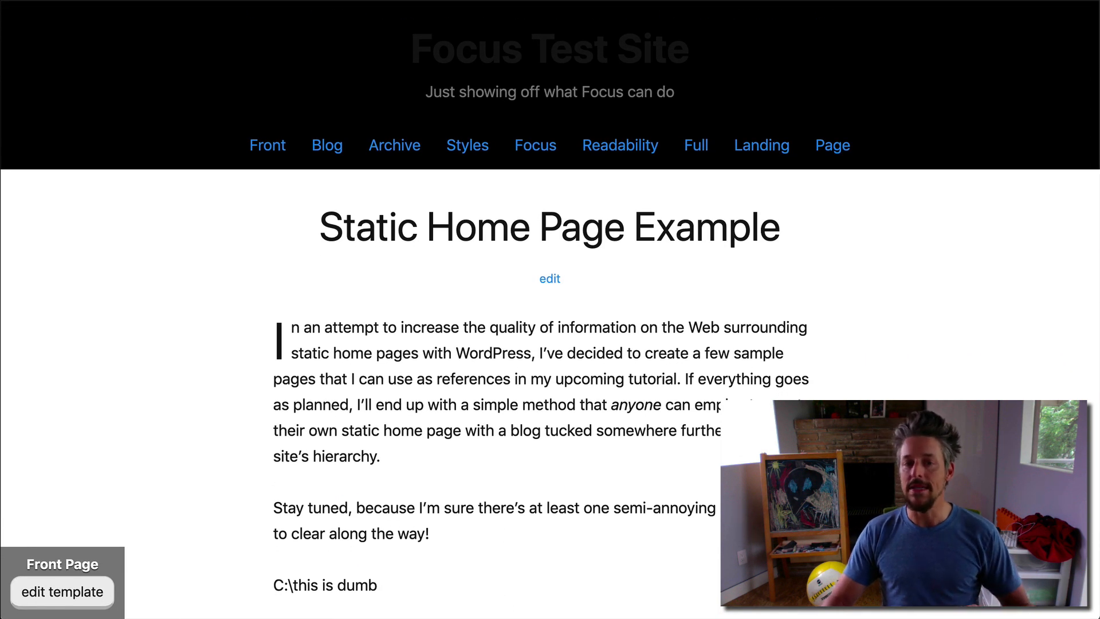
# Step: Switch to the example site with the black header and highlight its tagline "Sex – Culture – Politics"
pyautogui.hotkey('ctrl', 'Tab')
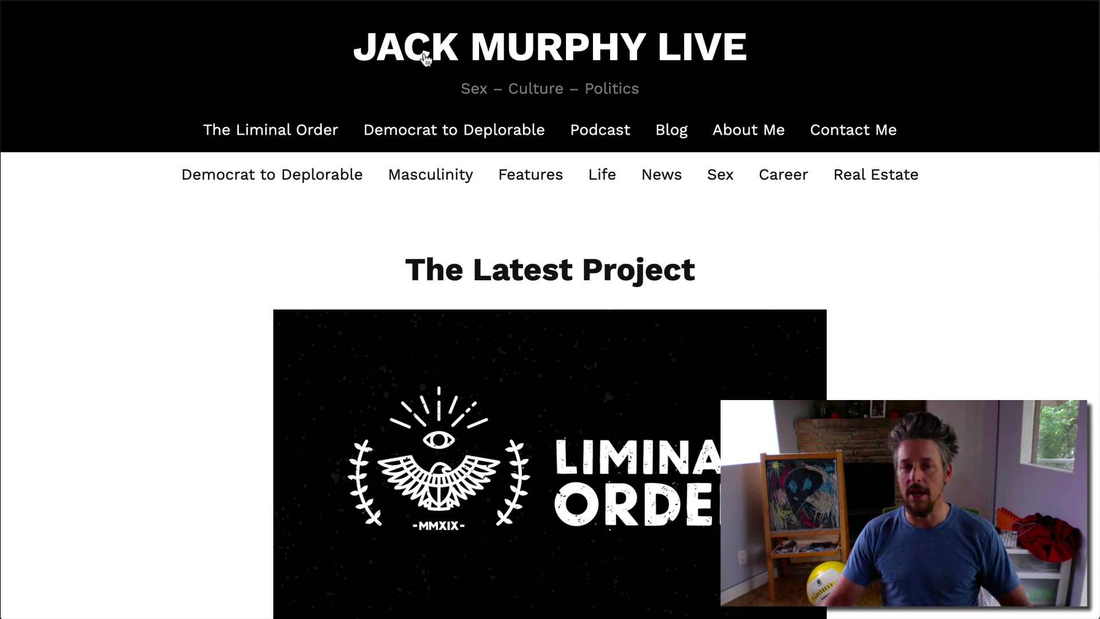
pyautogui.moveTo(461, 92); pyautogui.dragTo(676, 93)
pyautogui.click(526, 86)
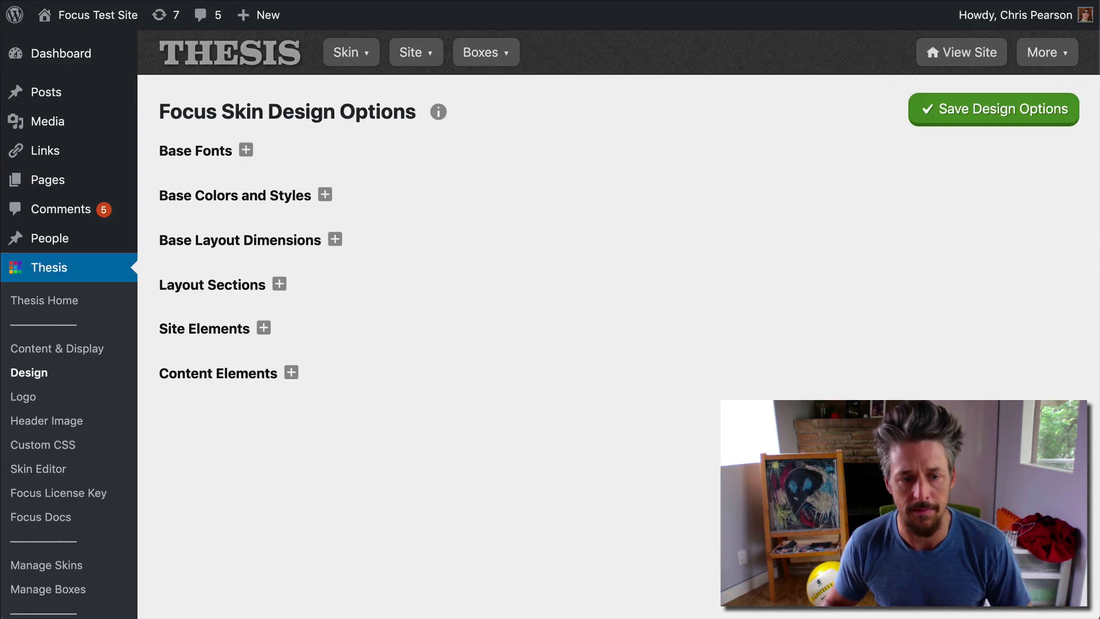
# Step: Open the Site Title settings within Site Elements and review its font and text color options
pyautogui.click(223, 331)
pyautogui.scroll(-3, 541, 380)
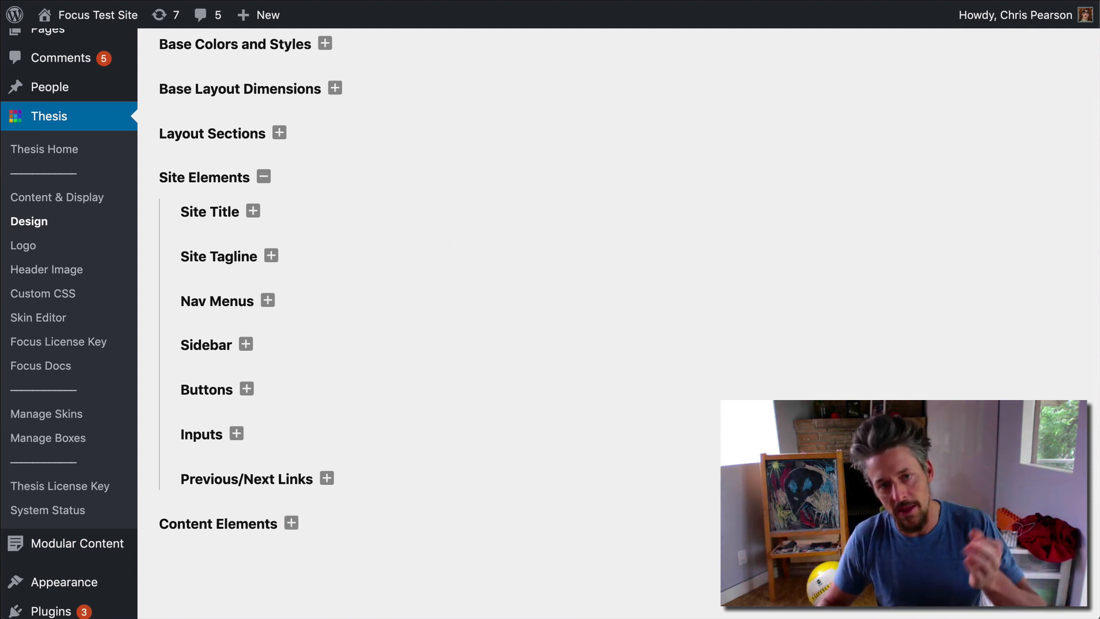
pyautogui.click(198, 214)
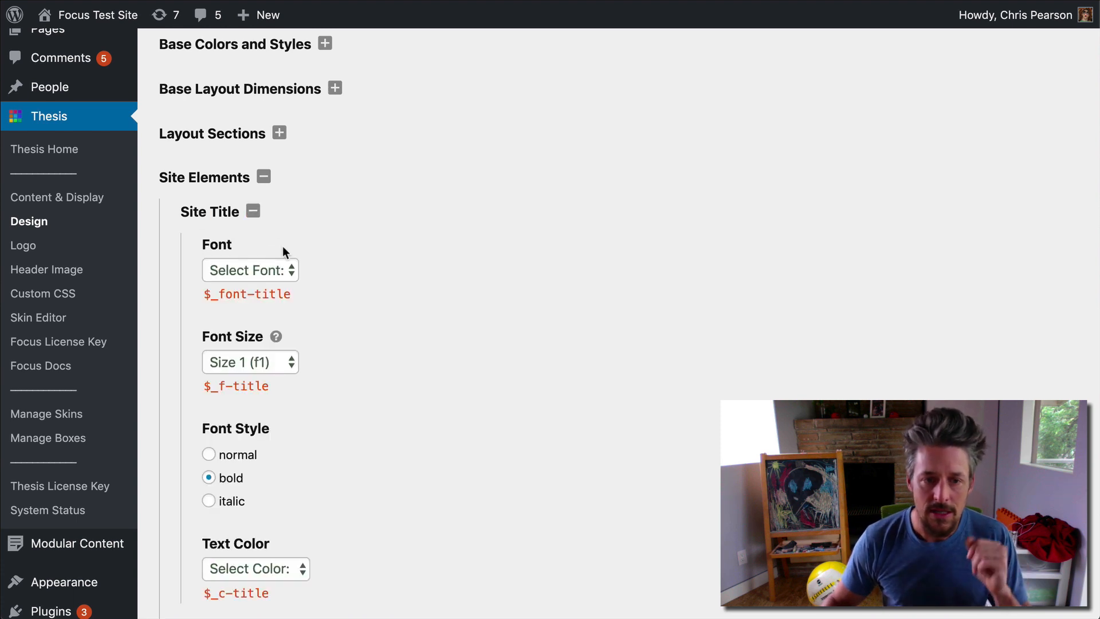
pyautogui.scroll(-3, 258, 264)
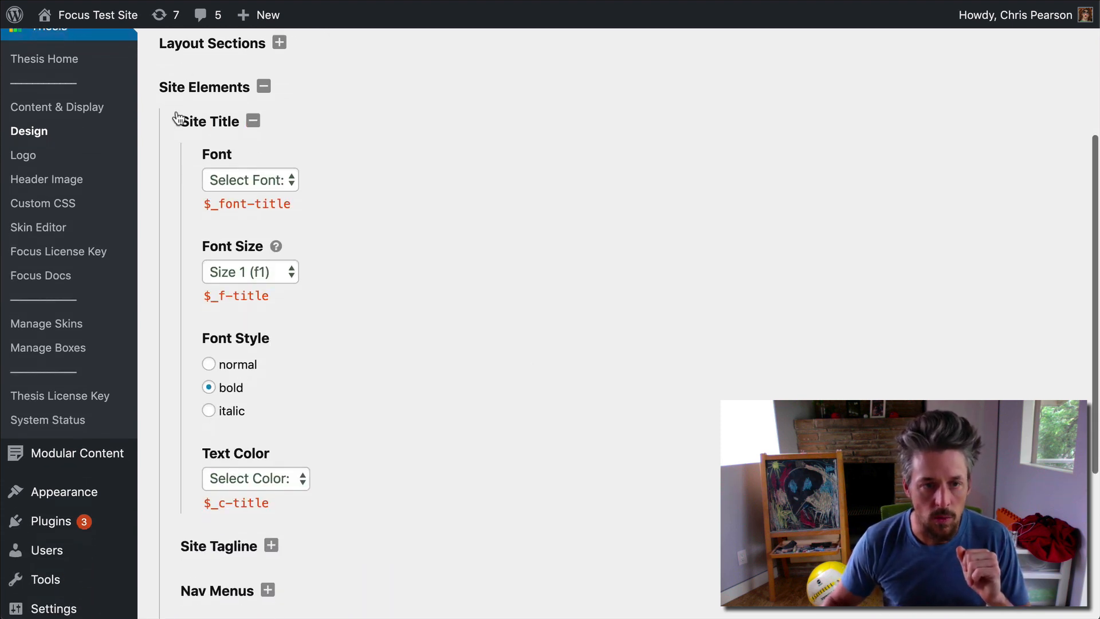
# Step: Set the Site Title text color to Contrast, check that color among the base text colors, and save the design options
pyautogui.click(270, 479)
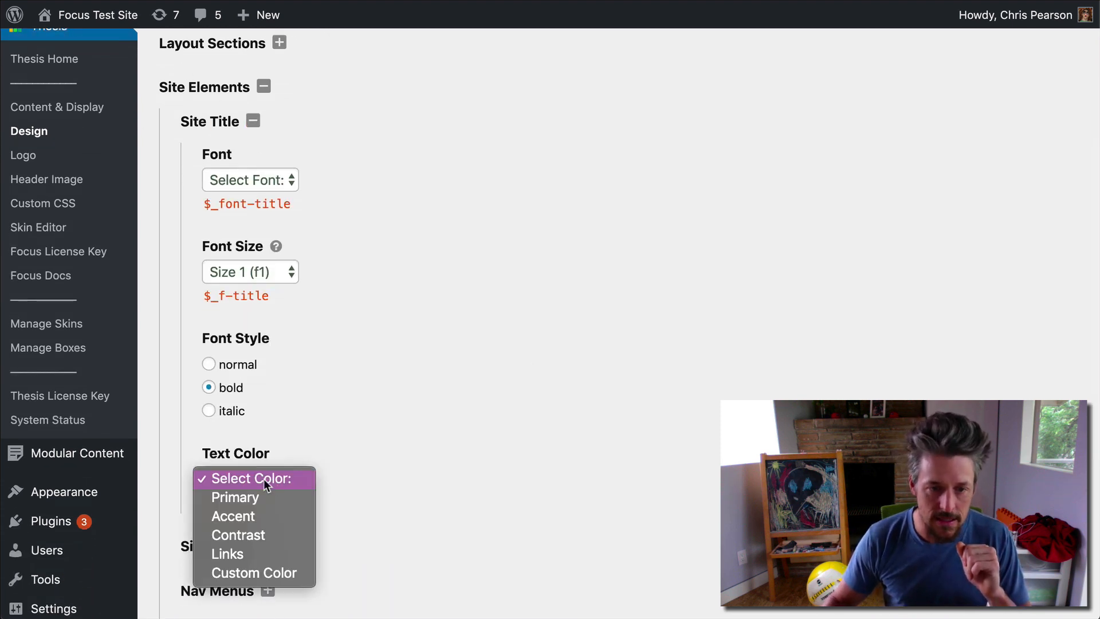
pyautogui.click(249, 535)
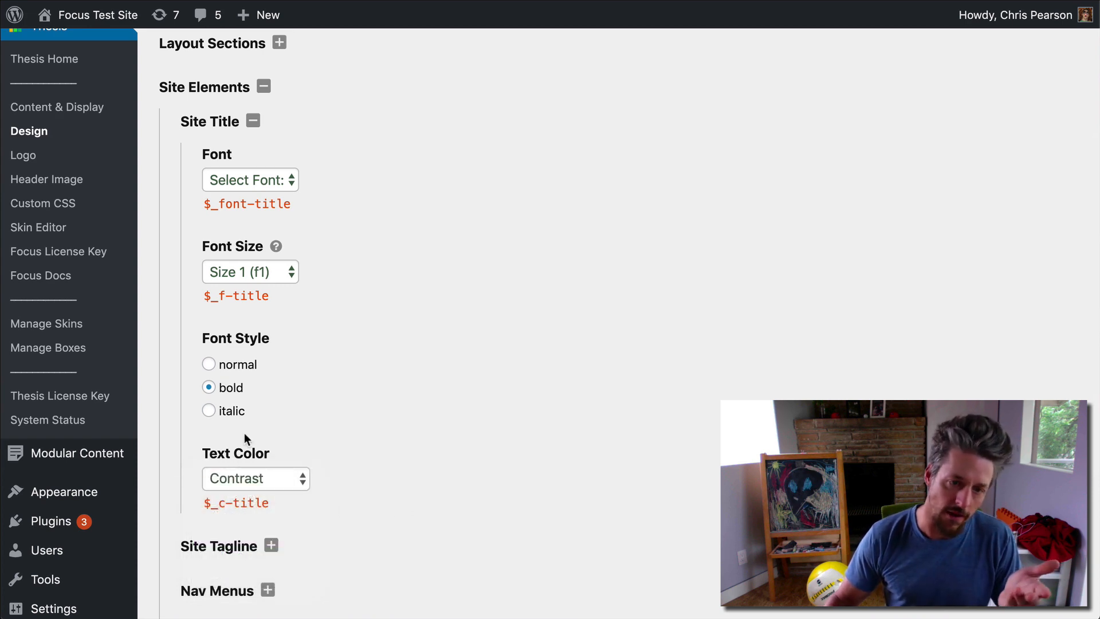
pyautogui.scroll(5, 468, 242)
pyautogui.click(324, 194)
pyautogui.scroll(-2, 401, 321)
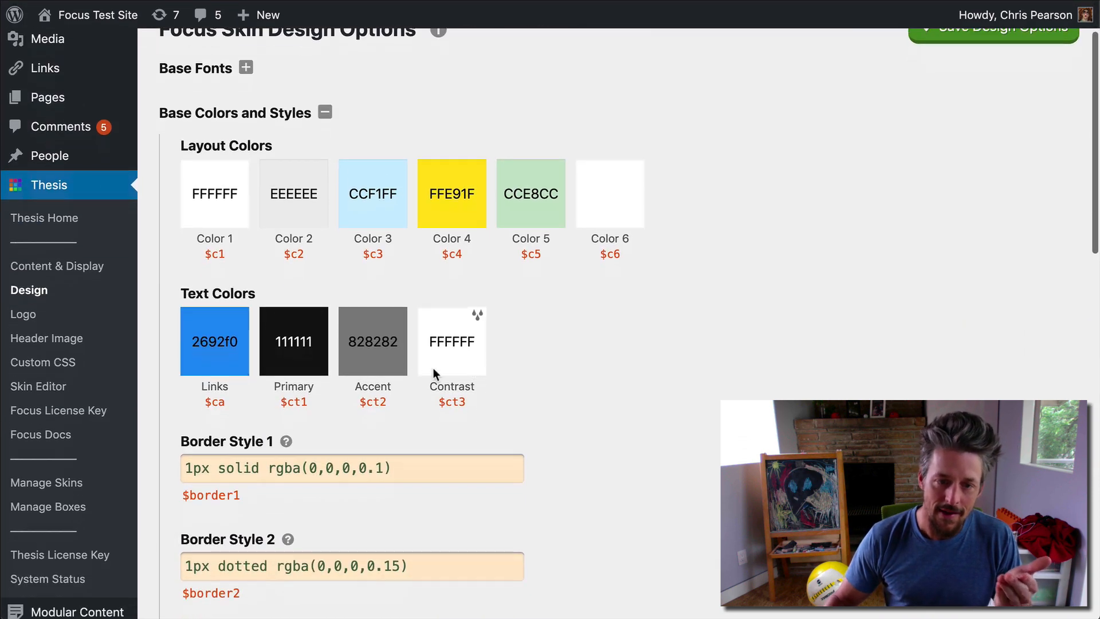
pyautogui.scroll(3, 624, 400)
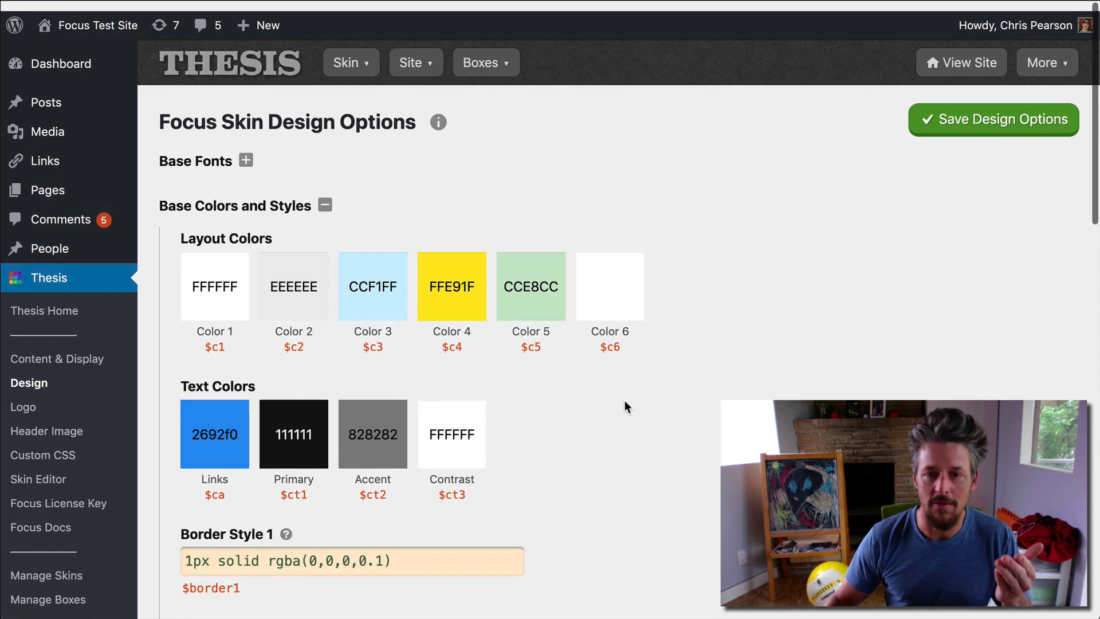
pyautogui.click(990, 110)
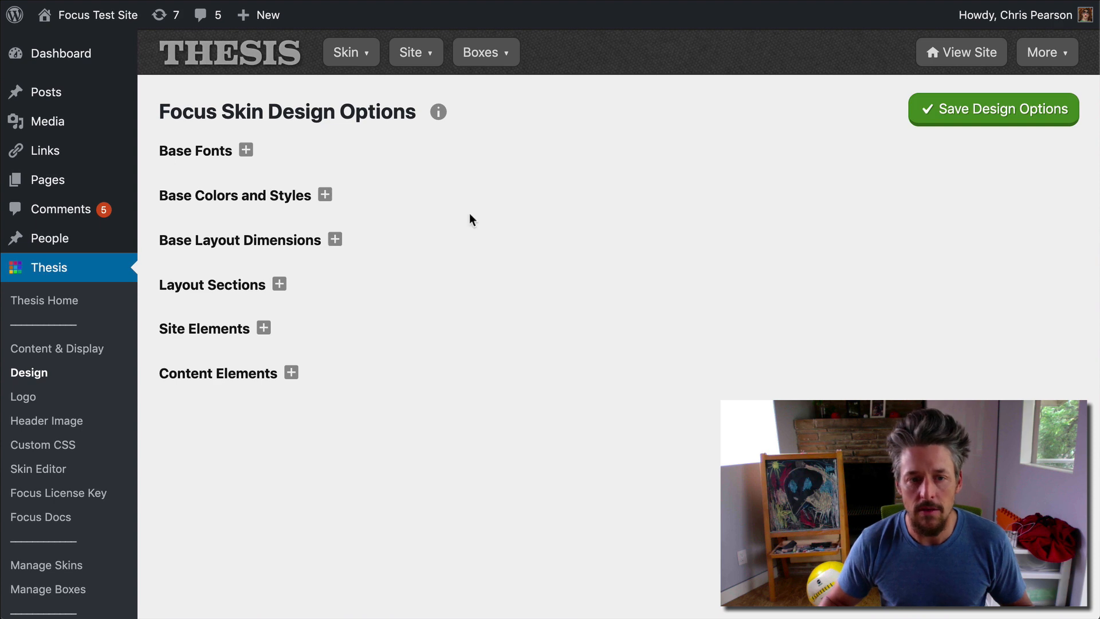
# Step: Set the Site Title box in the skin's content options to link to the home page, save, and return to the content options
pyautogui.click(348, 52)
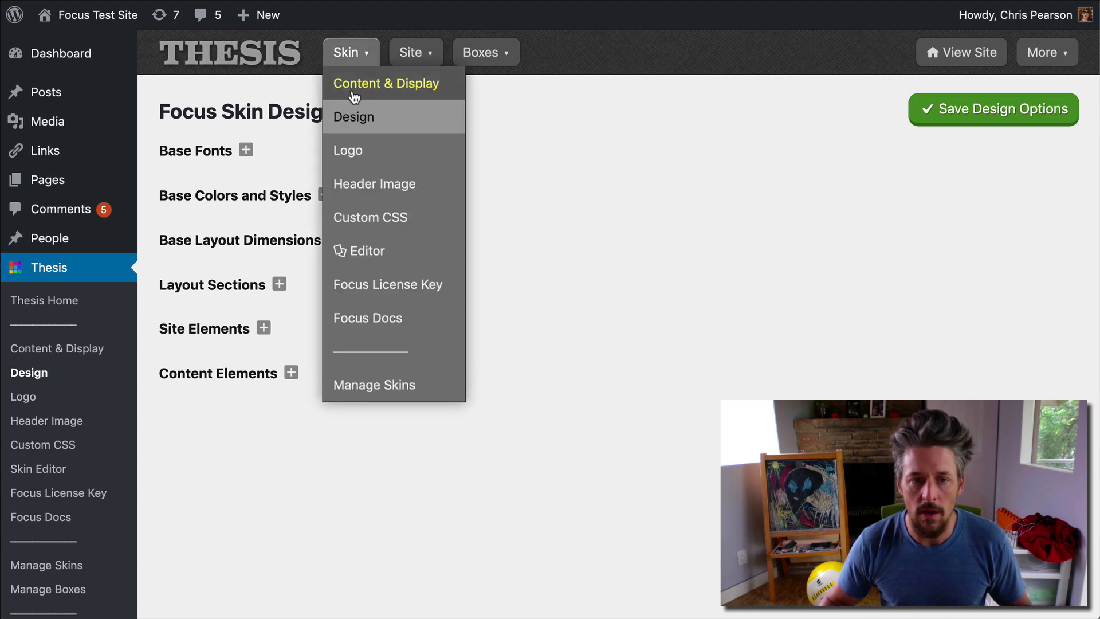
pyautogui.click(358, 89)
pyautogui.scroll(-6, 509, 348)
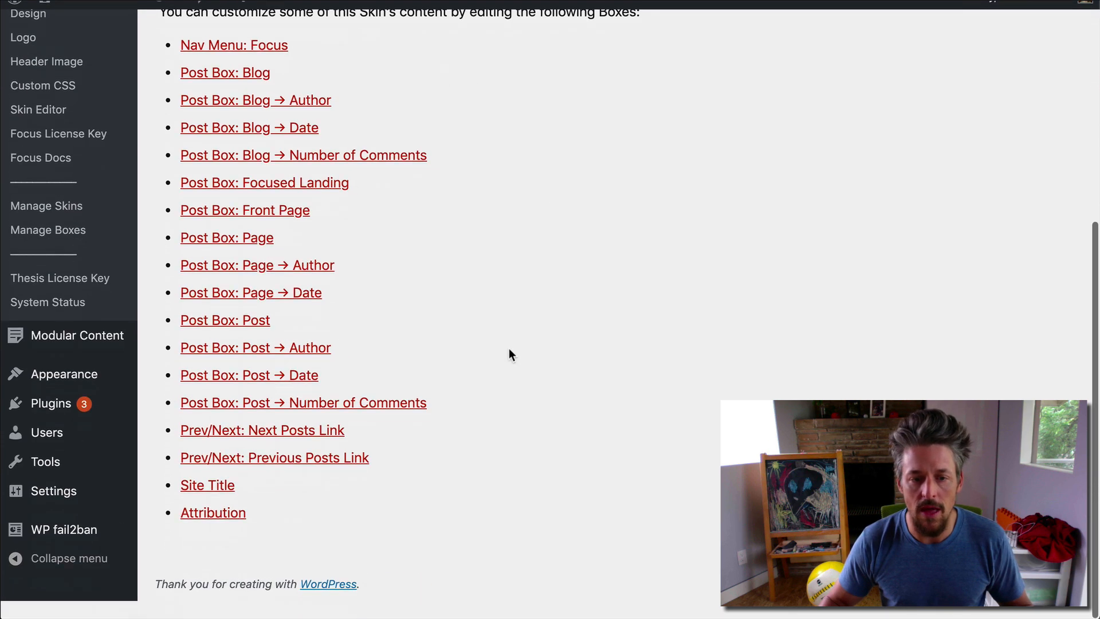
pyautogui.click(209, 505)
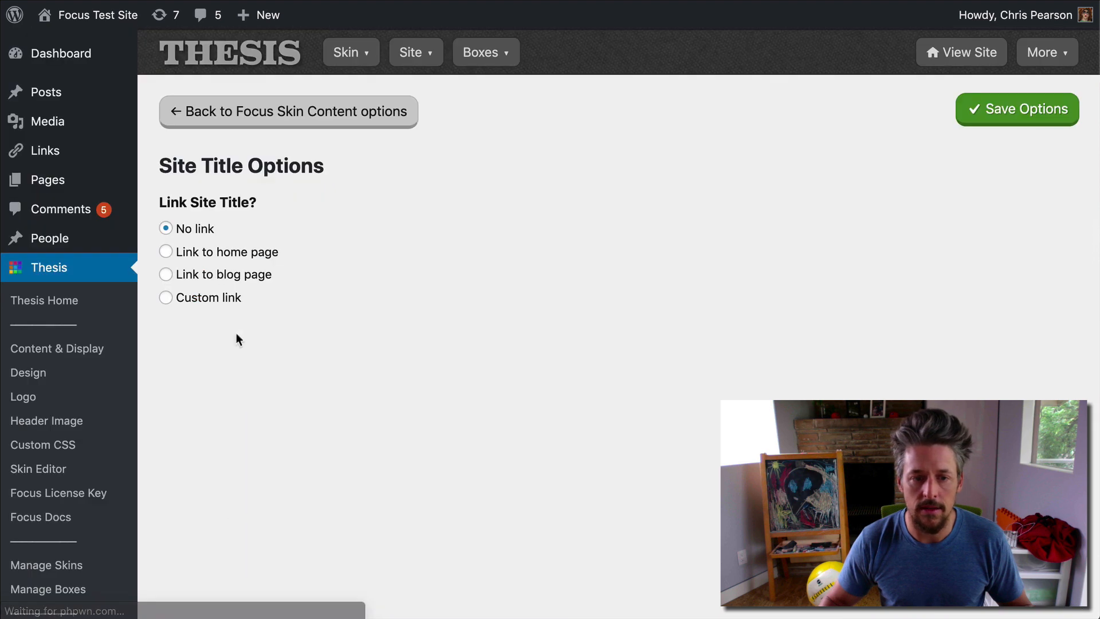
pyautogui.click(208, 254)
pyautogui.click(1026, 109)
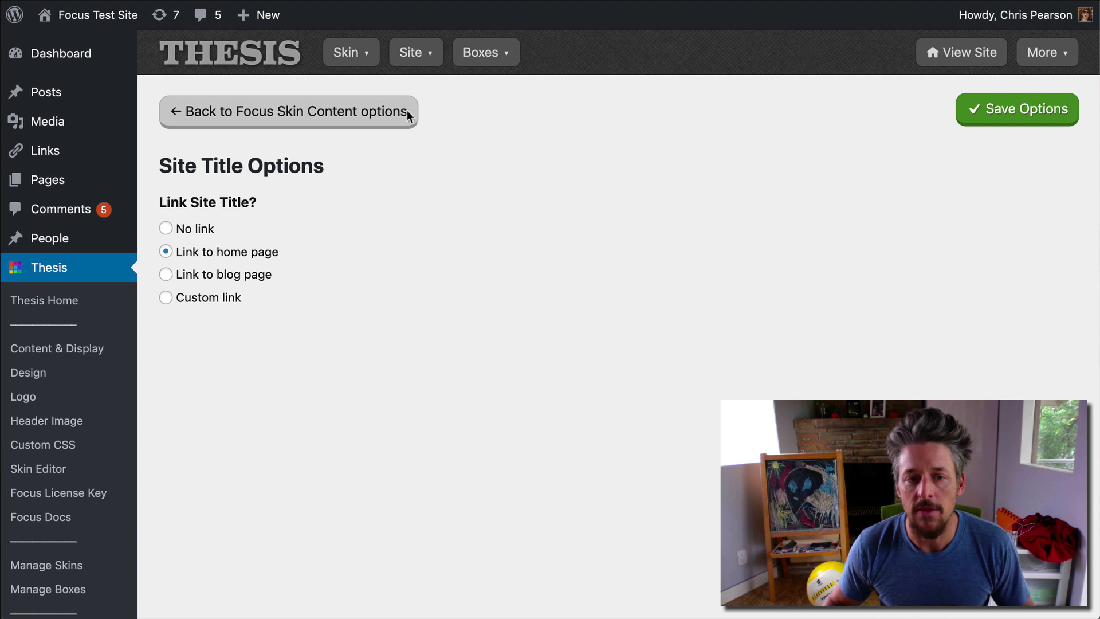
pyautogui.click(362, 115)
# Step: Return to the skin's design options and open the Nav Menus settings within Site Elements
pyautogui.moveTo(354, 55)
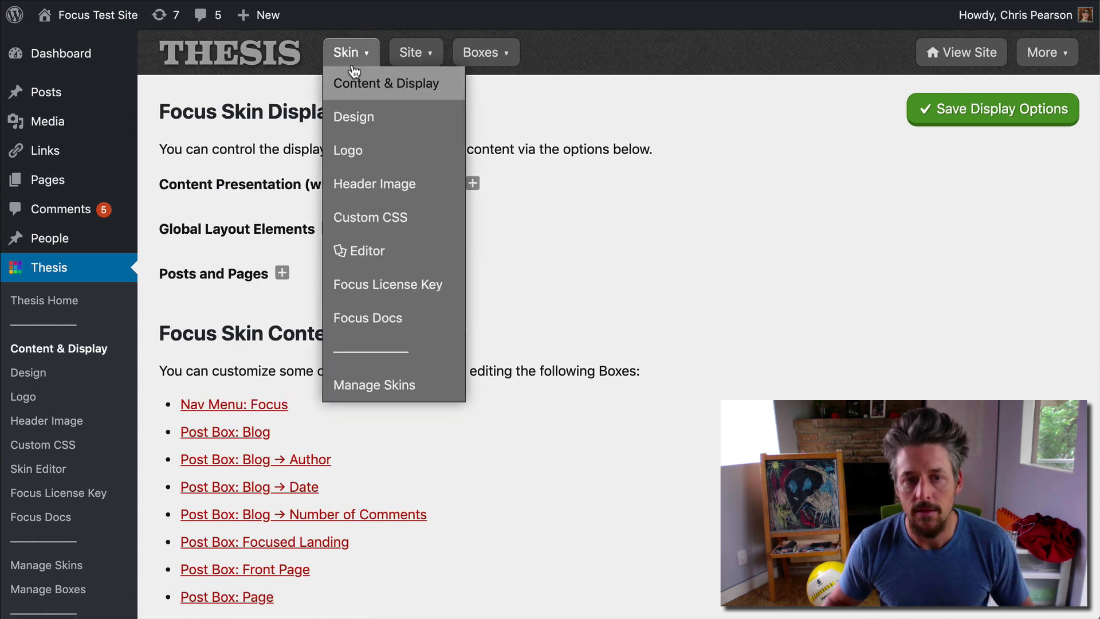
pyautogui.click(356, 120)
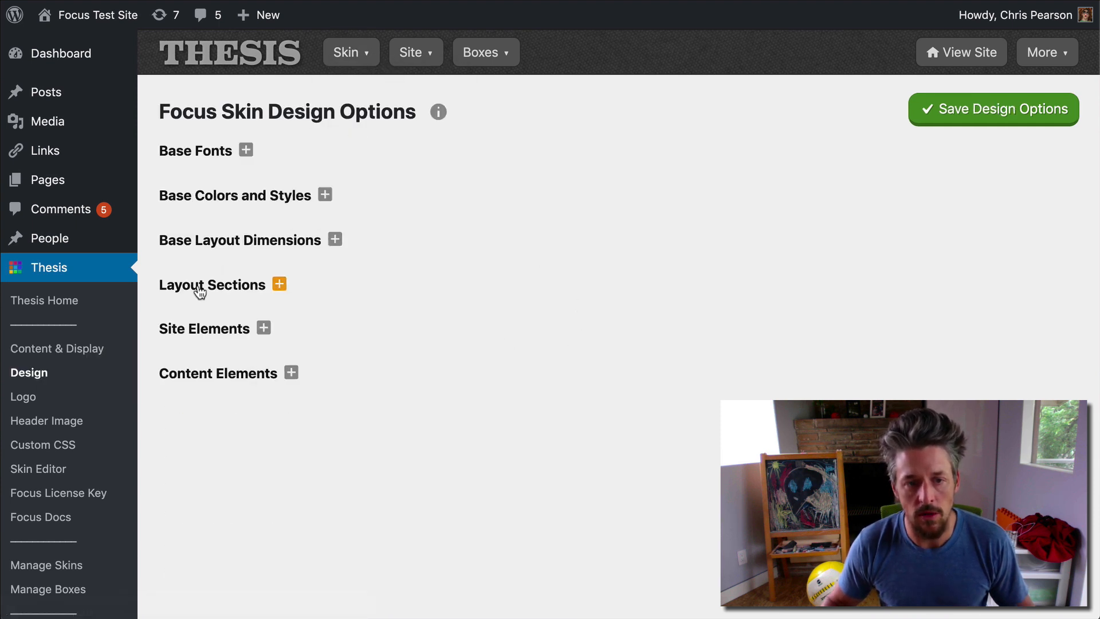
pyautogui.click(212, 329)
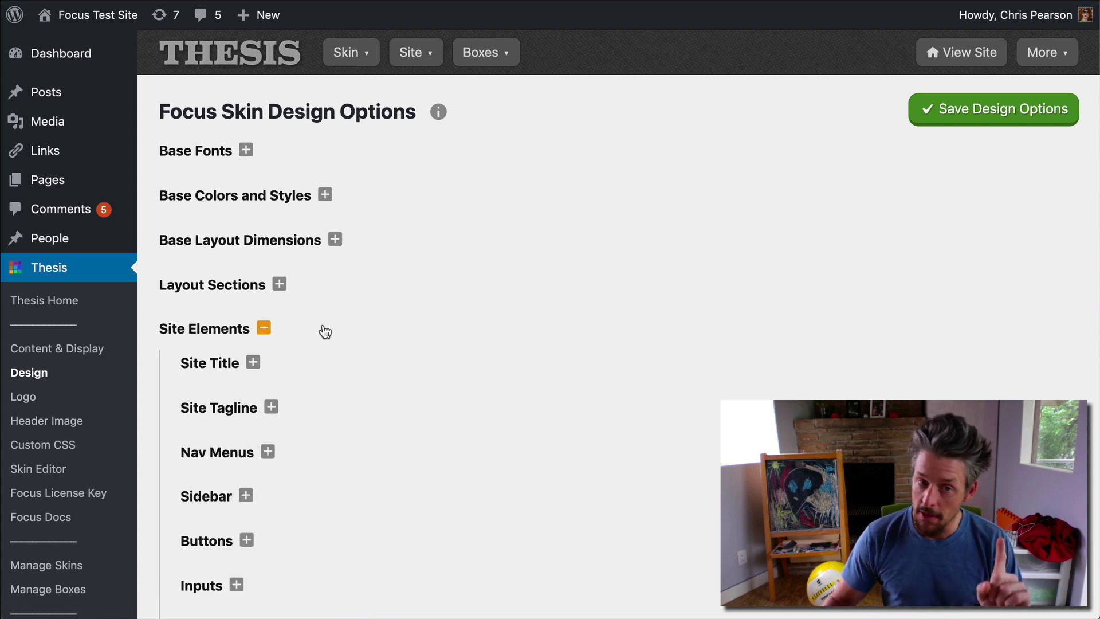
pyautogui.scroll(-2, 590, 376)
pyautogui.click(224, 330)
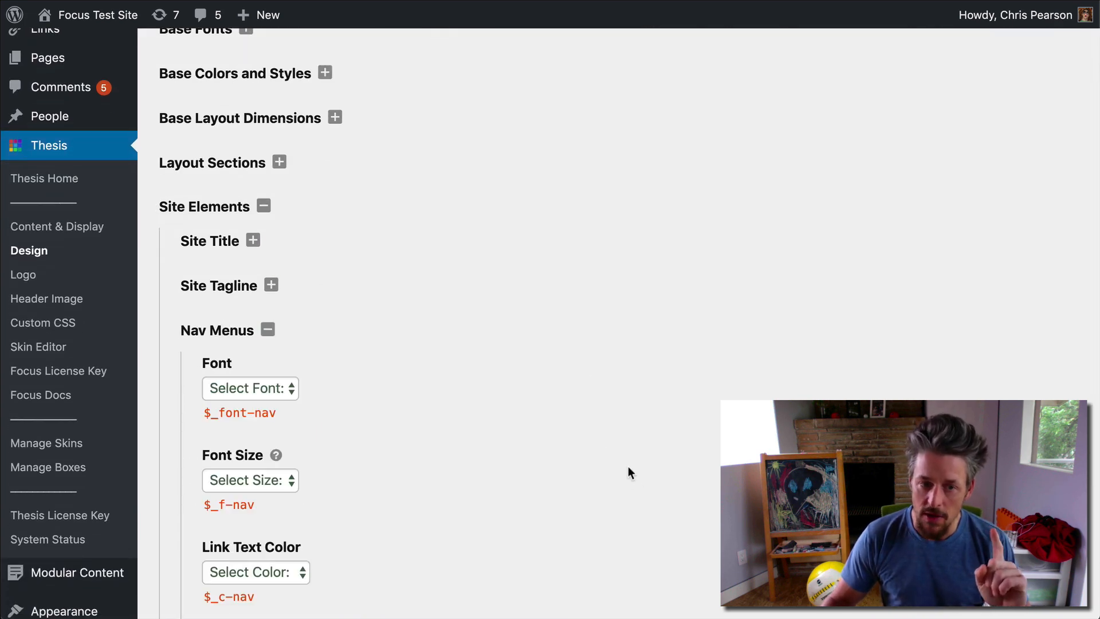
pyautogui.scroll(-3, 631, 475)
pyautogui.scroll(1, 388, 225)
pyautogui.scroll(4, 344, 235)
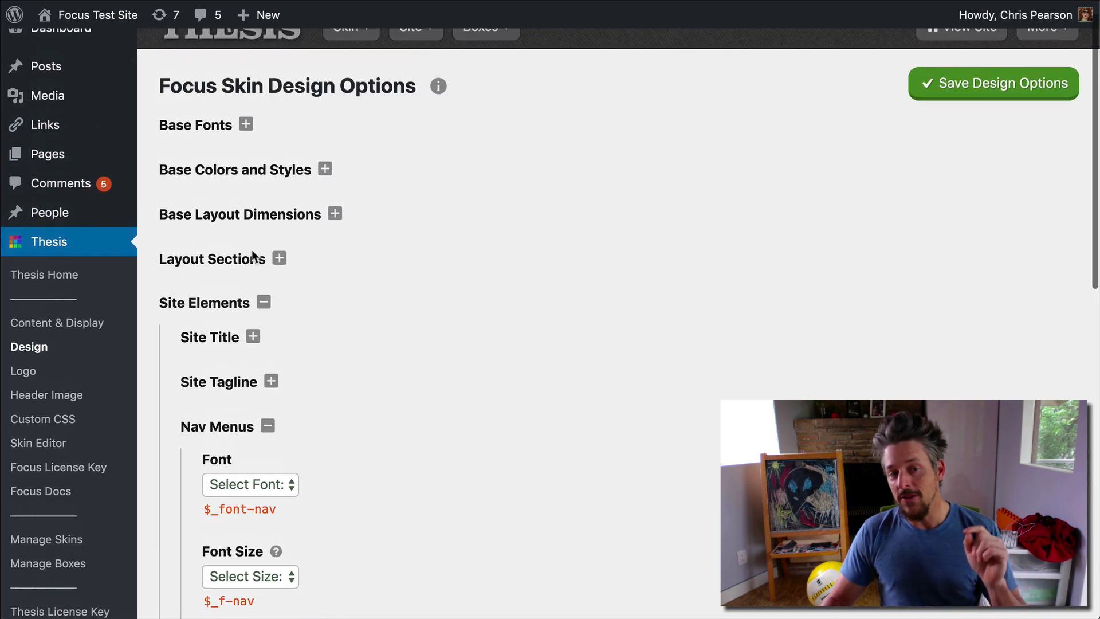
# Step: Review the Layout Sections list and the Nav section's background and border options, then collapse Layout Sections
pyautogui.click(279, 256)
pyautogui.scroll(-1, 400, 361)
pyautogui.scroll(-1, 401, 362)
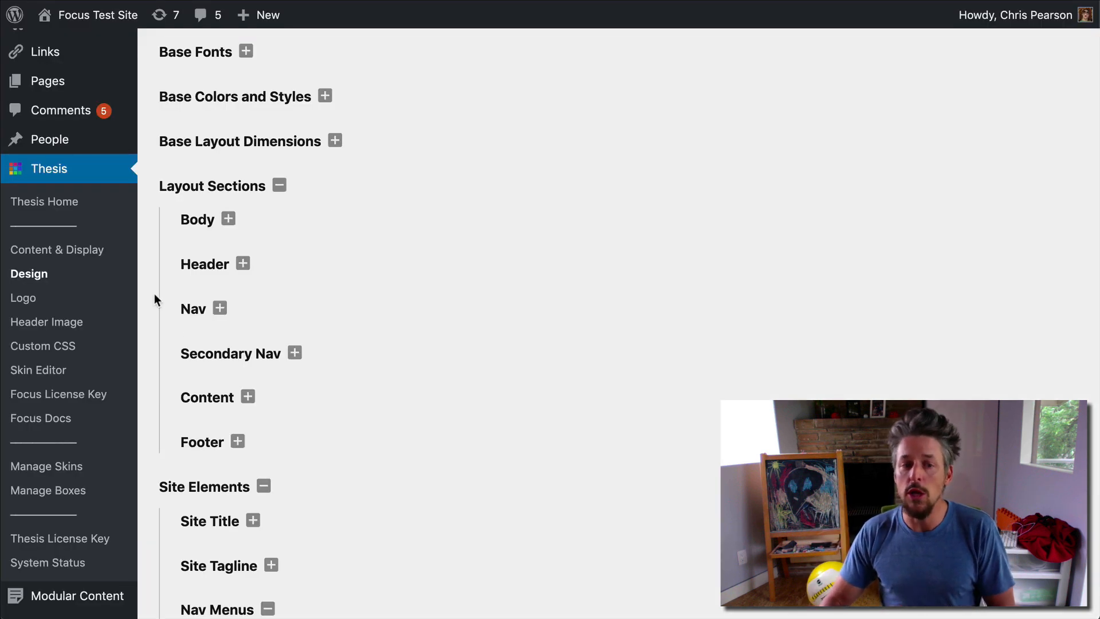
pyautogui.click(193, 311)
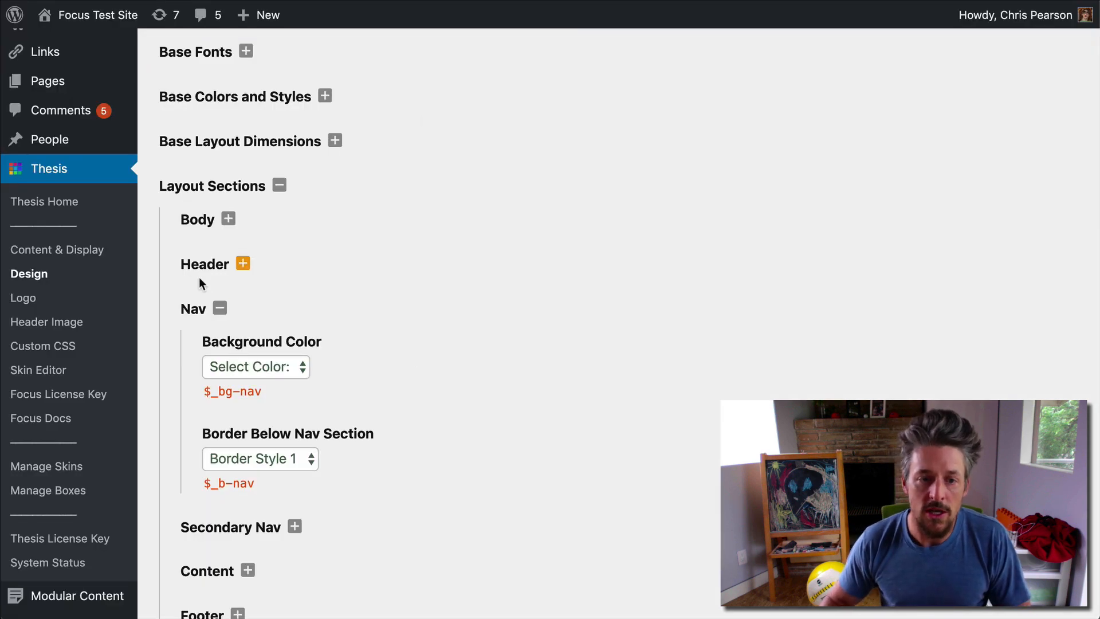
pyautogui.click(196, 309)
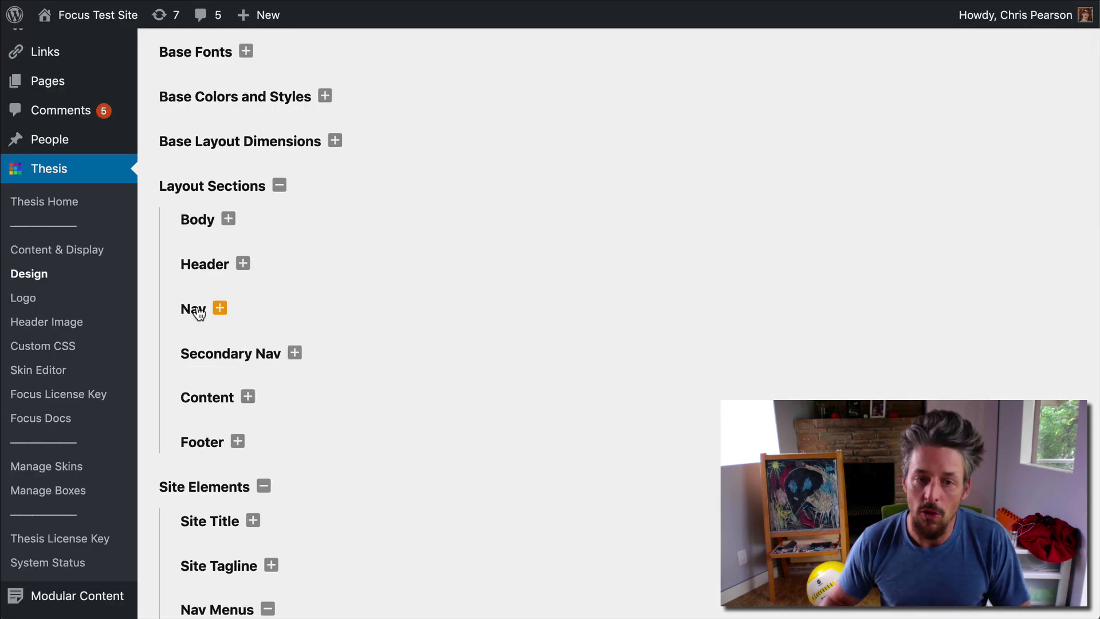
pyautogui.click(216, 192)
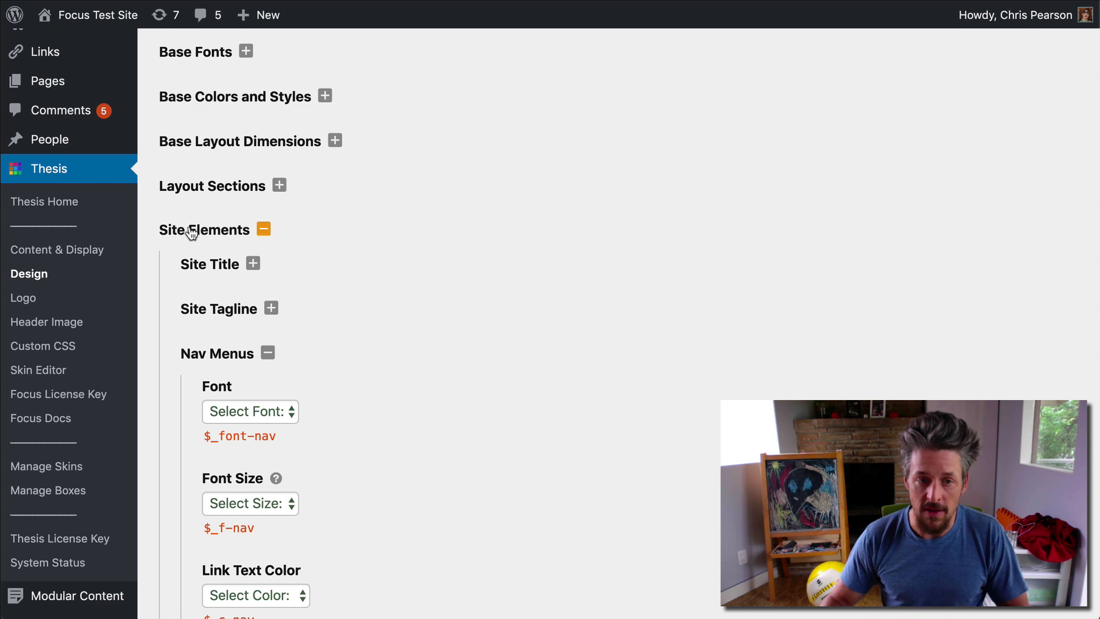
# Step: Set the Nav Menus link text color to Contrast, save the design options, and reload the test site's front page
pyautogui.scroll(-4, 448, 431)
pyautogui.click(252, 386)
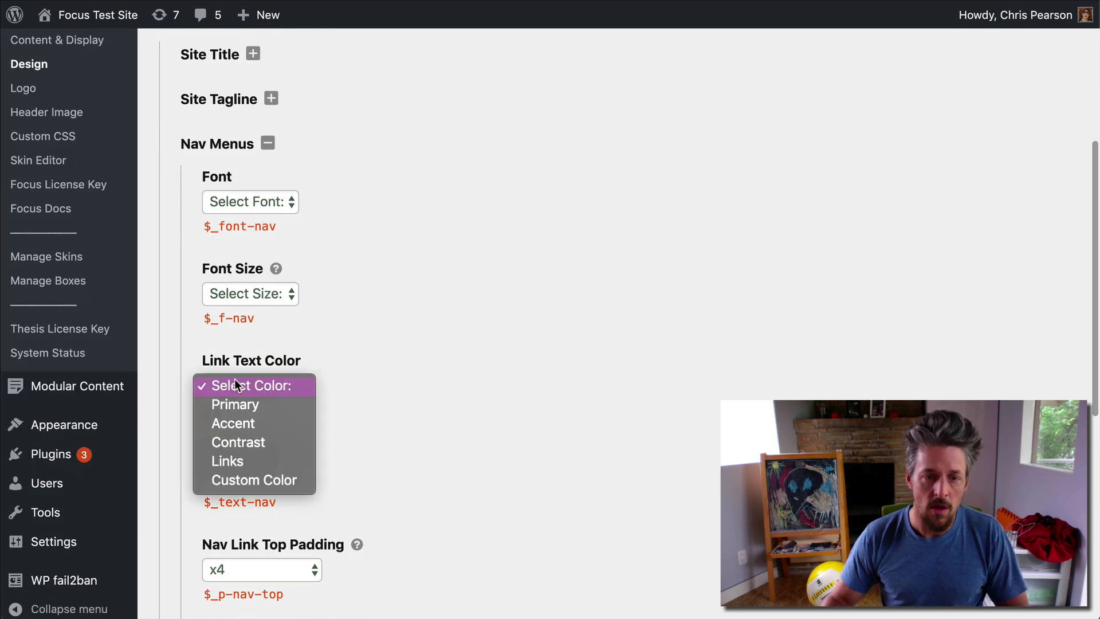
pyautogui.click(259, 440)
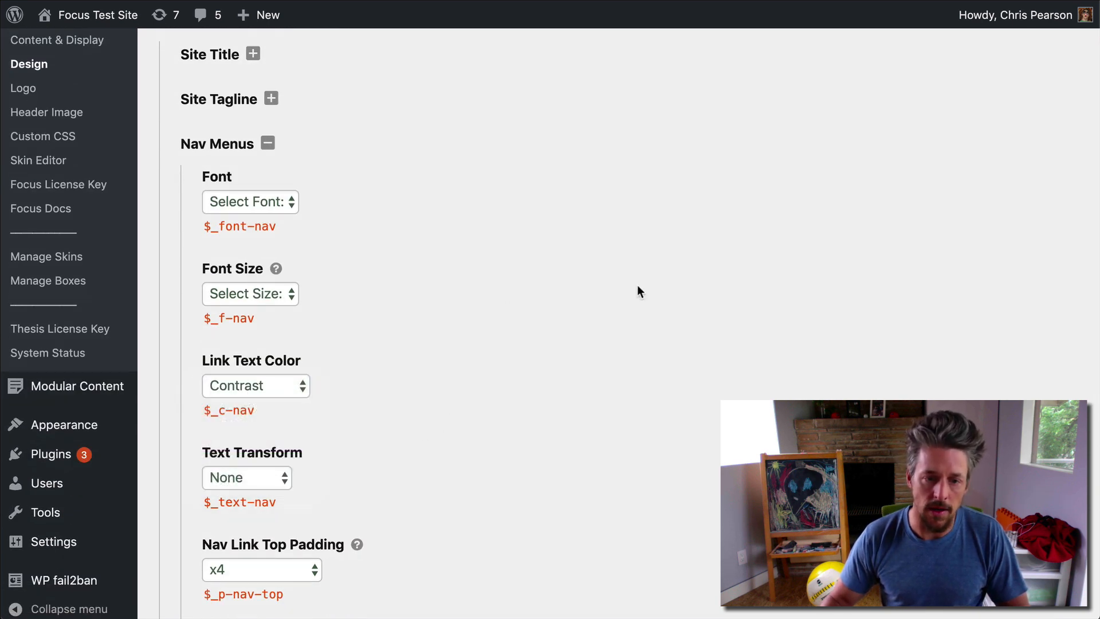
pyautogui.scroll(5, 639, 292)
pyautogui.click(997, 116)
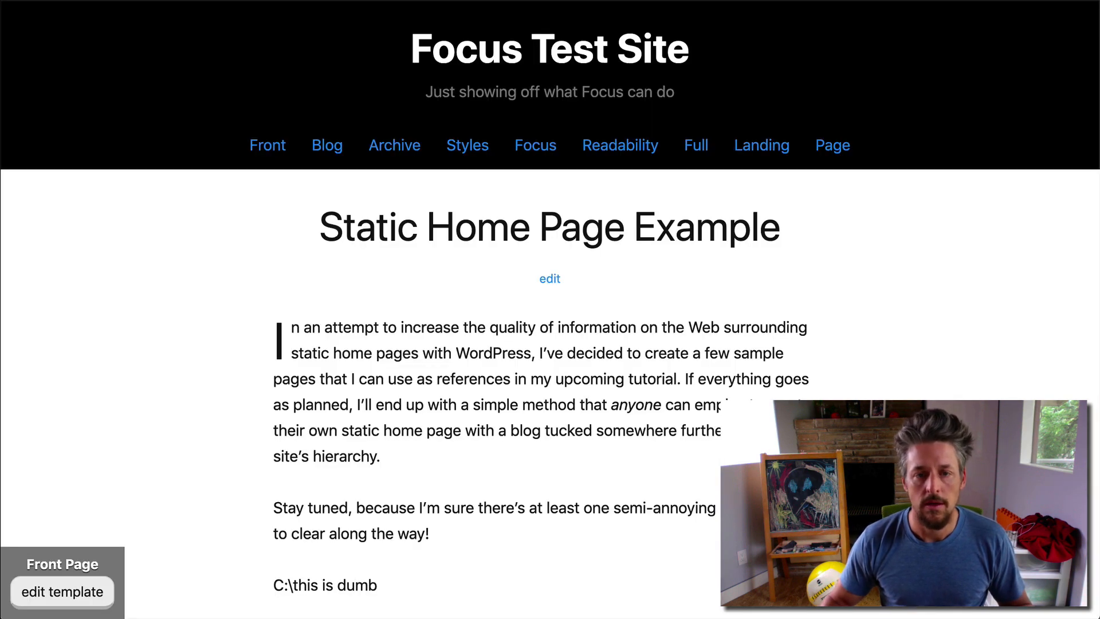
pyautogui.press('super+r')
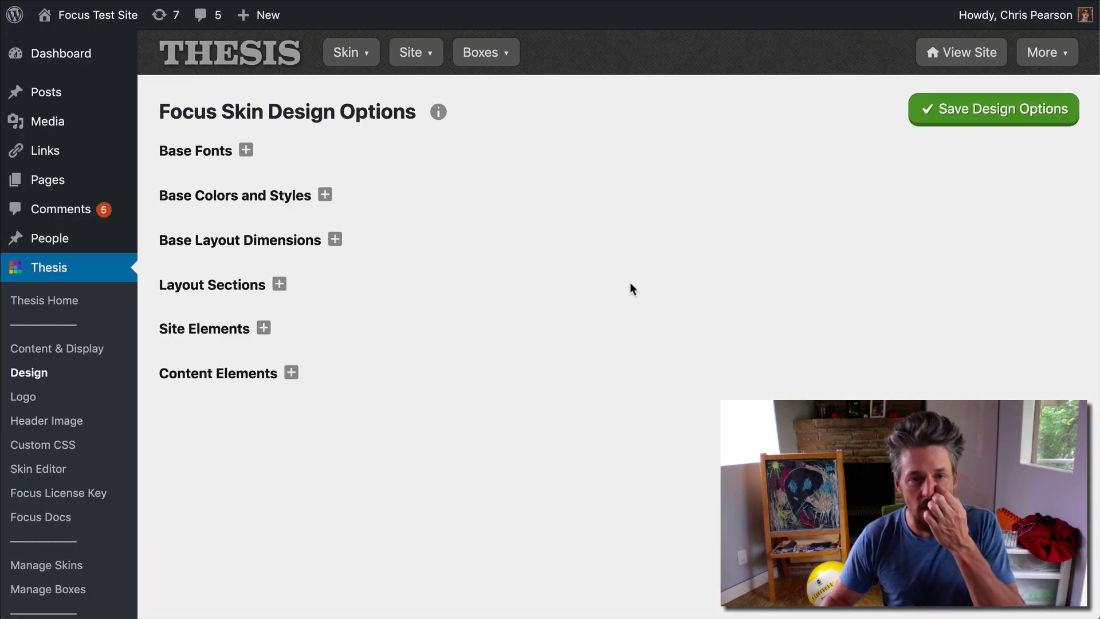
# Step: Open the Secondary Nav settings within Layout Sections and read its note and options
pyautogui.click(215, 287)
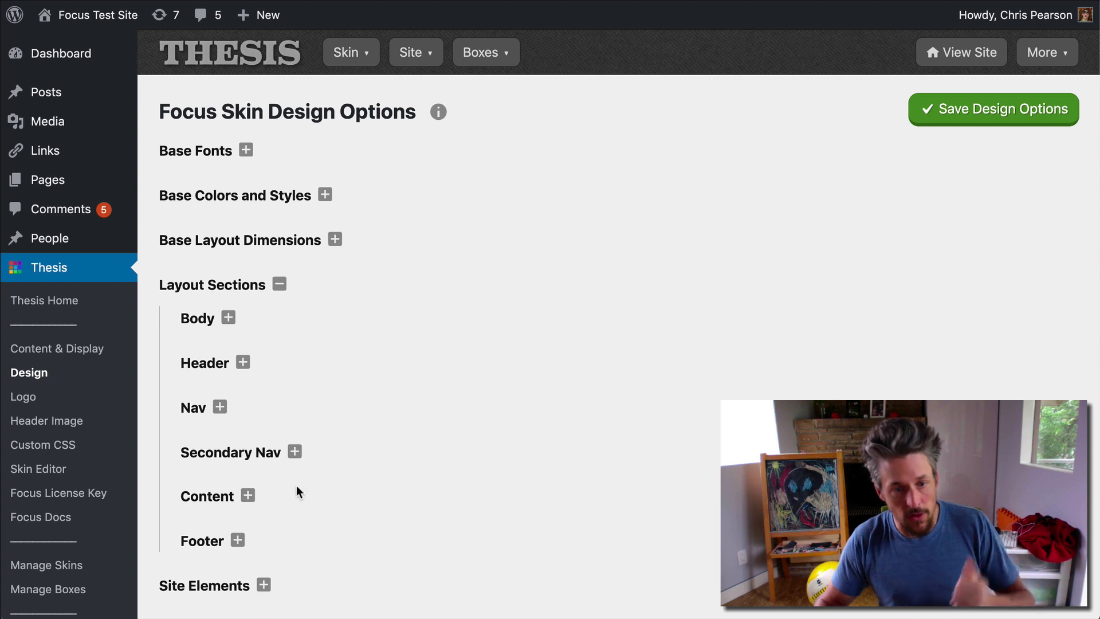
pyautogui.click(241, 457)
pyautogui.scroll(-3, 247, 453)
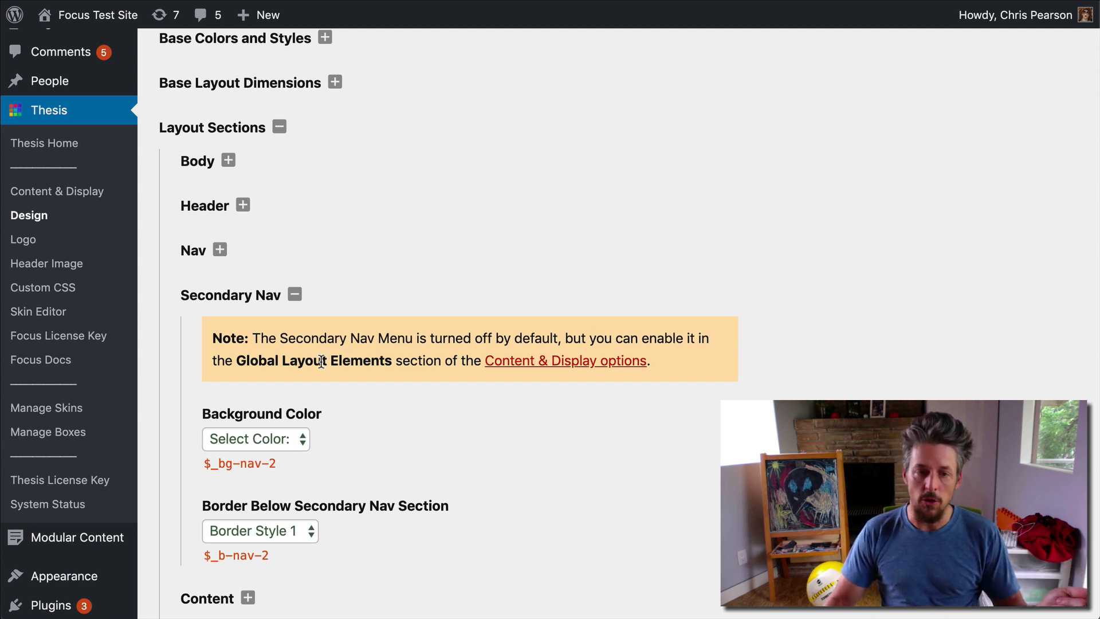
# Step: Enable the Focus Secondary Nav Menu under Global Layout Elements in the Content & Display options and save the display options
pyautogui.click(571, 362)
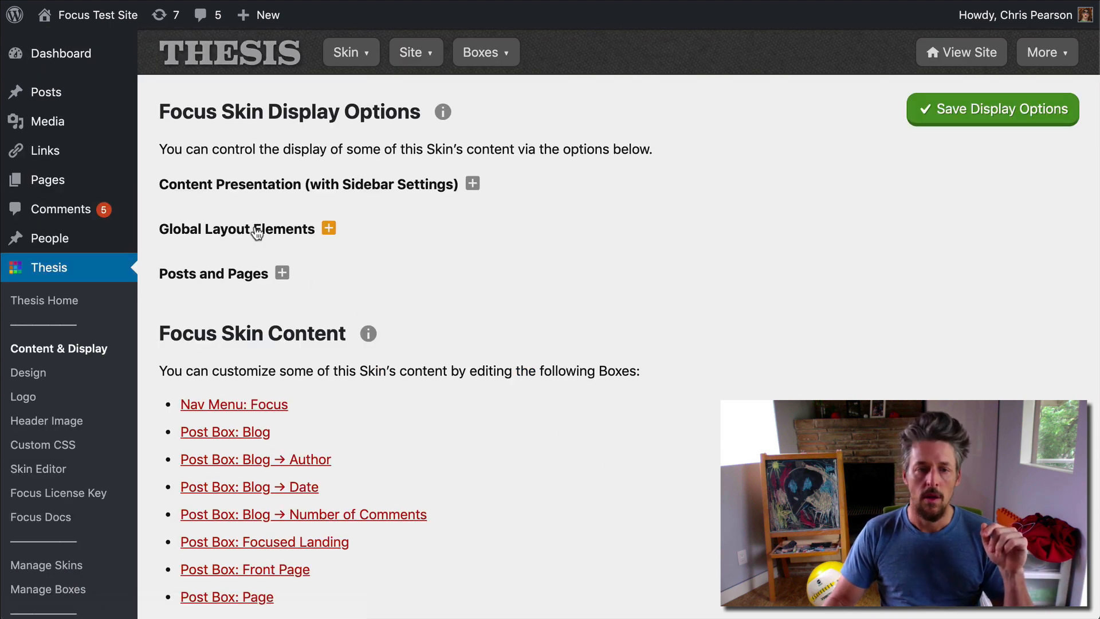
pyautogui.click(259, 232)
pyautogui.scroll(-6, 575, 338)
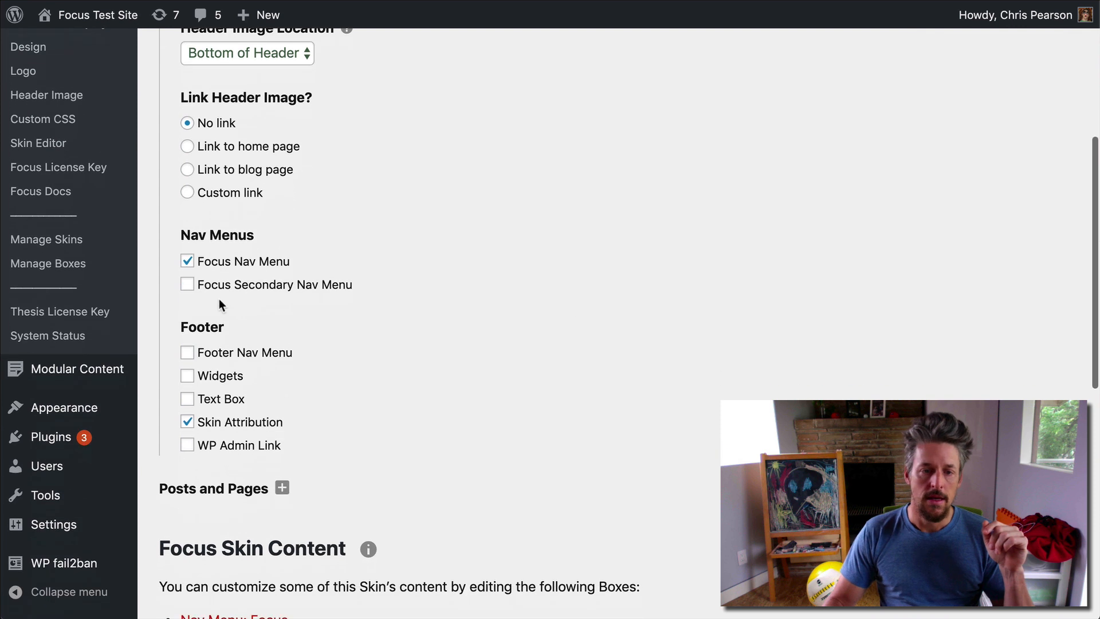
pyautogui.click(218, 285)
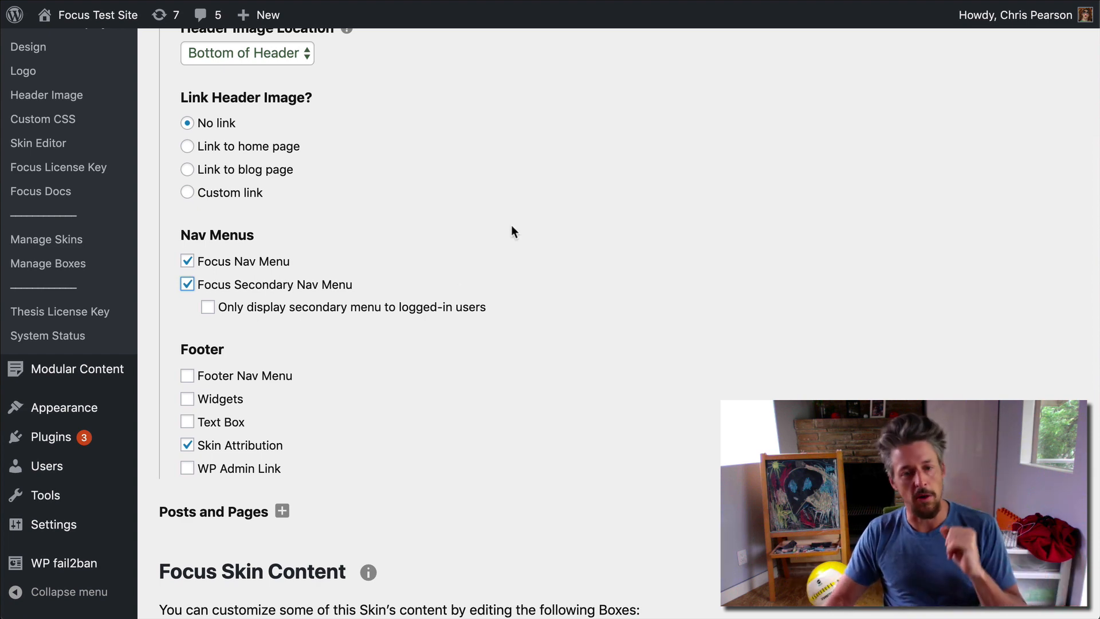
pyautogui.scroll(2, 520, 229)
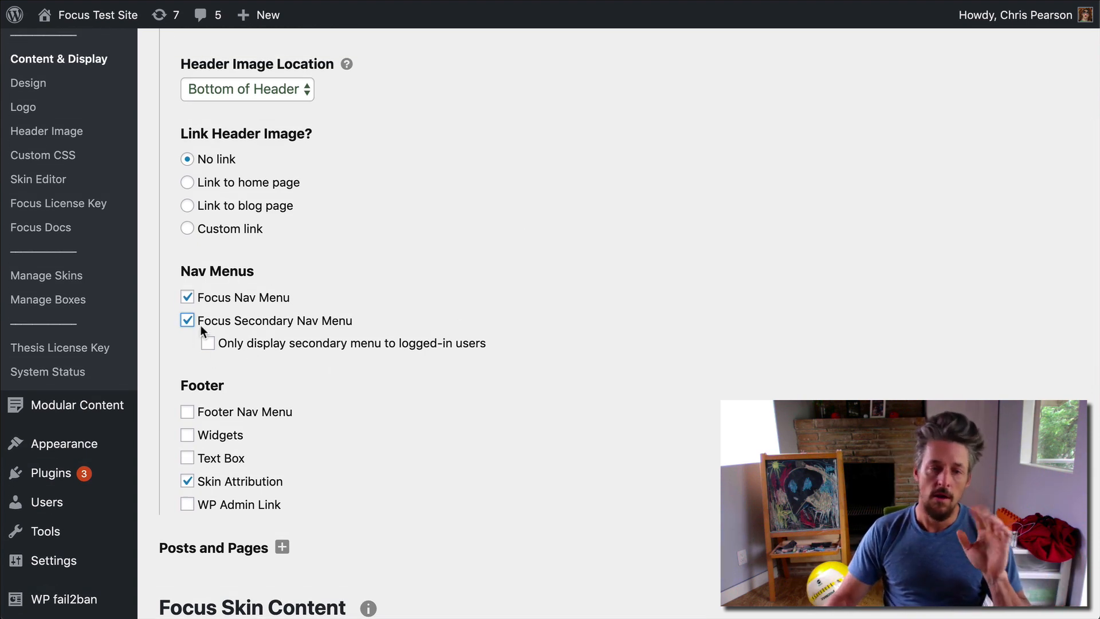
pyautogui.scroll(5, 802, 218)
pyautogui.click(982, 108)
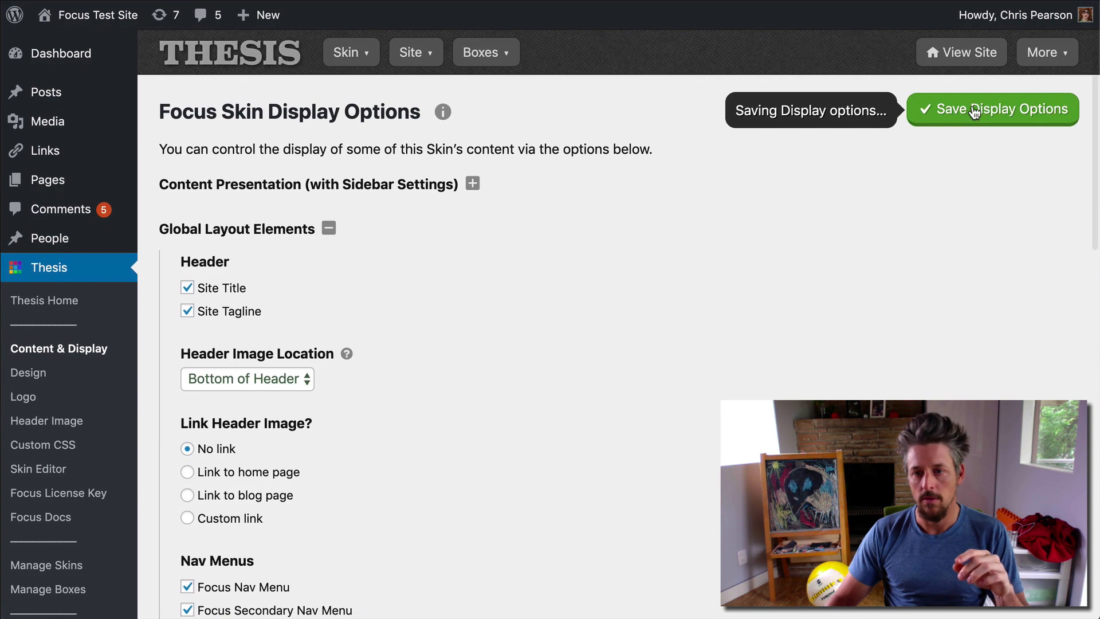
# Step: Set the Focus Secondary nav menu to display GRT Menu and save its options
pyautogui.scroll(-3, 593, 346)
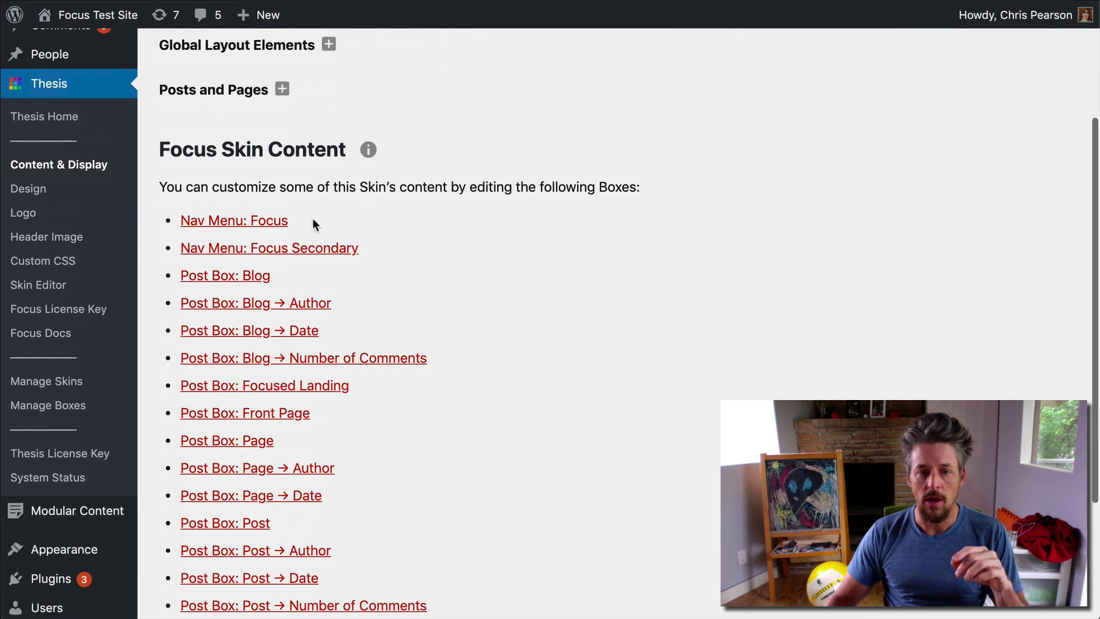
pyautogui.scroll(3, 755, 177)
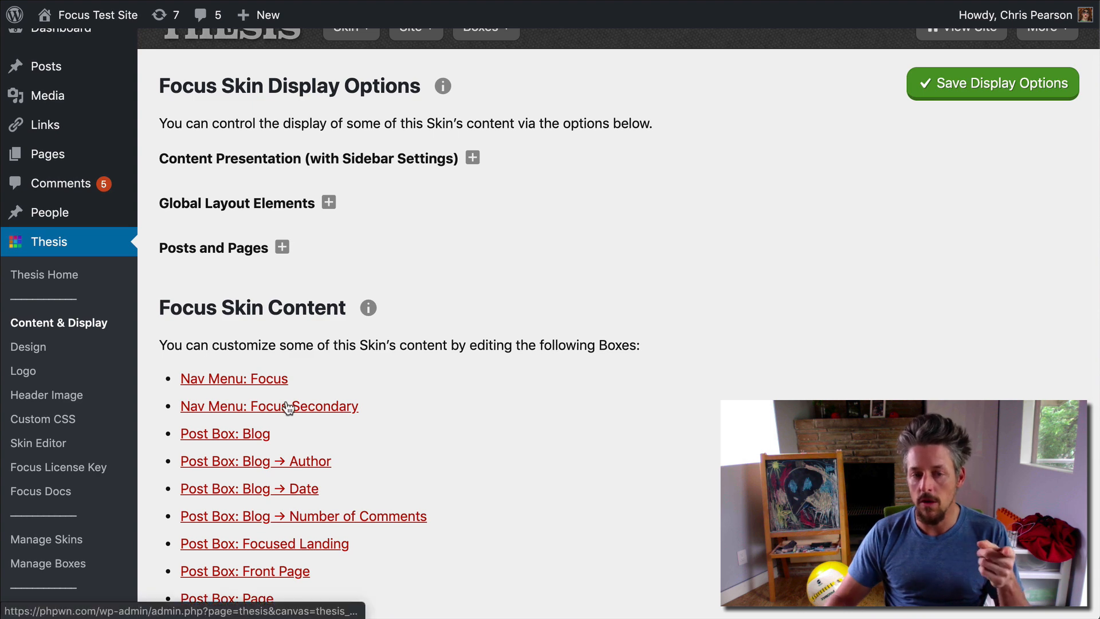
pyautogui.click(253, 408)
pyautogui.click(281, 225)
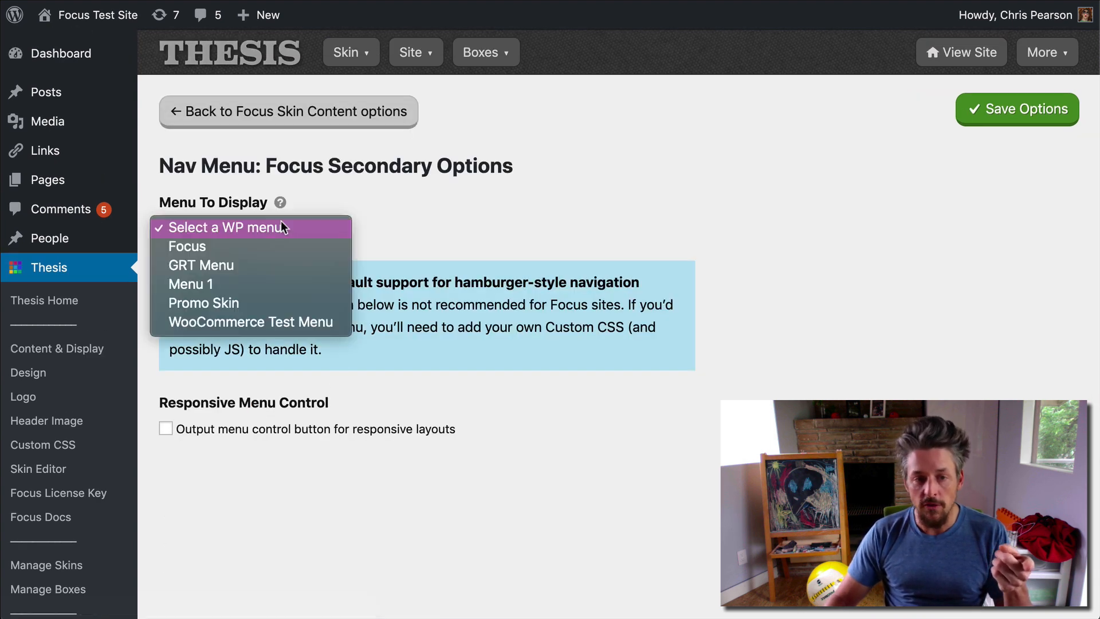
pyautogui.click(511, 224)
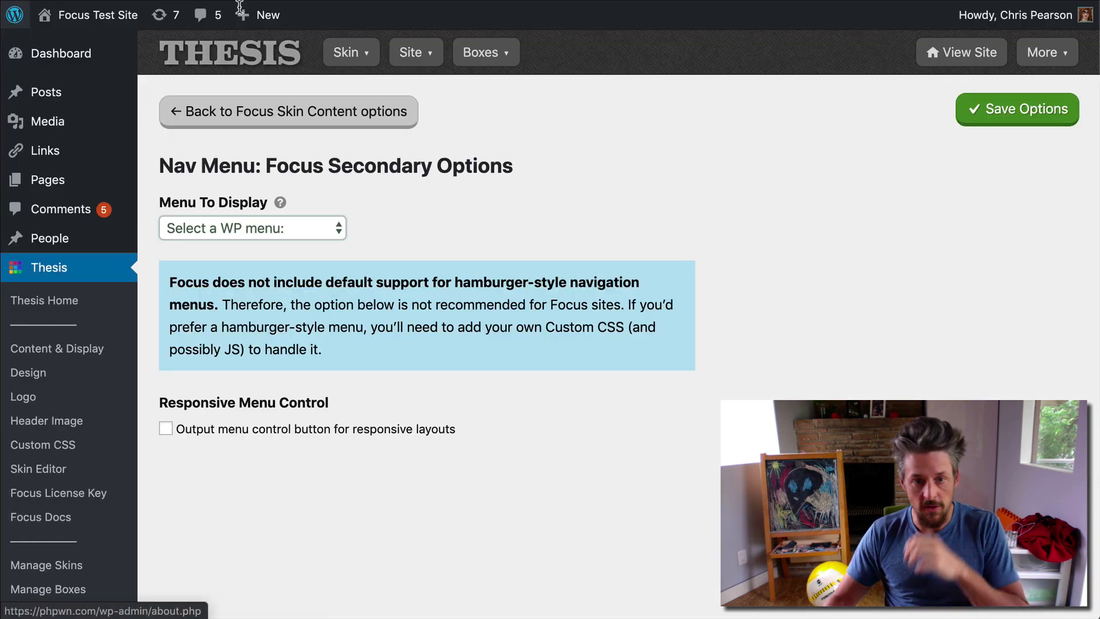
pyautogui.click(241, 227)
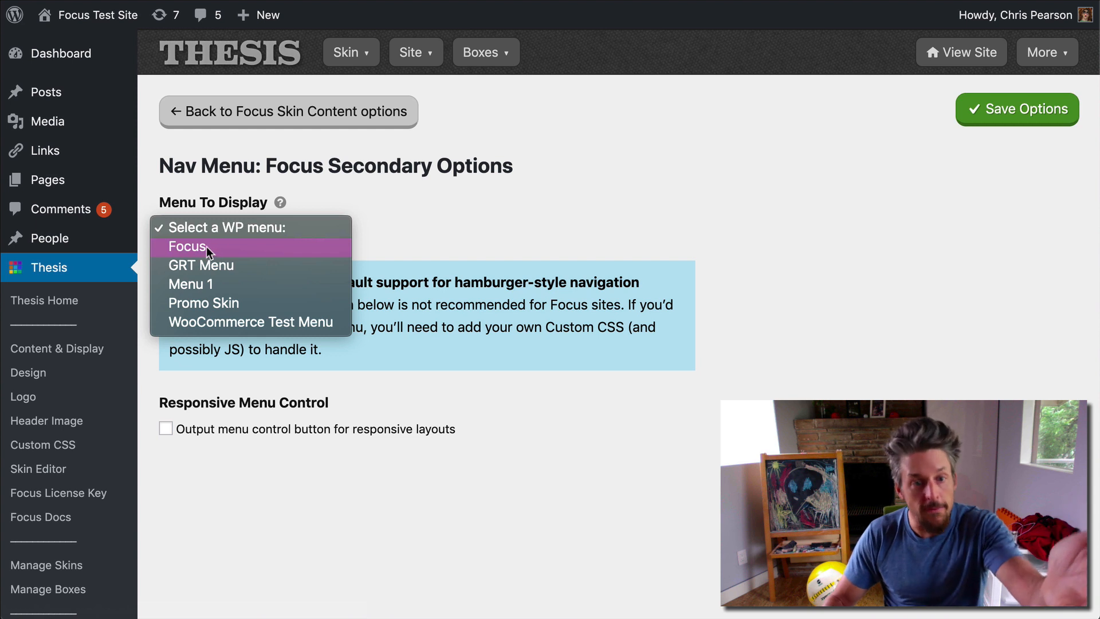
pyautogui.click(201, 265)
pyautogui.click(1003, 113)
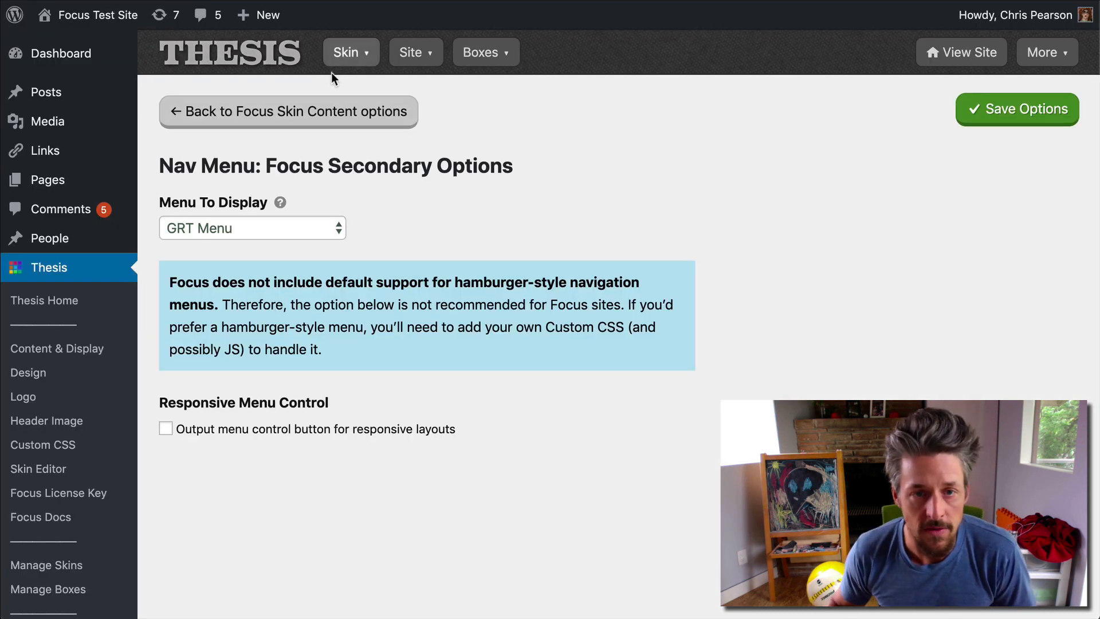
# Step: Open the skin's Design options and set the Secondary Nav background color to Color 1 under Layout Sections
pyautogui.moveTo(342, 59)
pyautogui.click(364, 115)
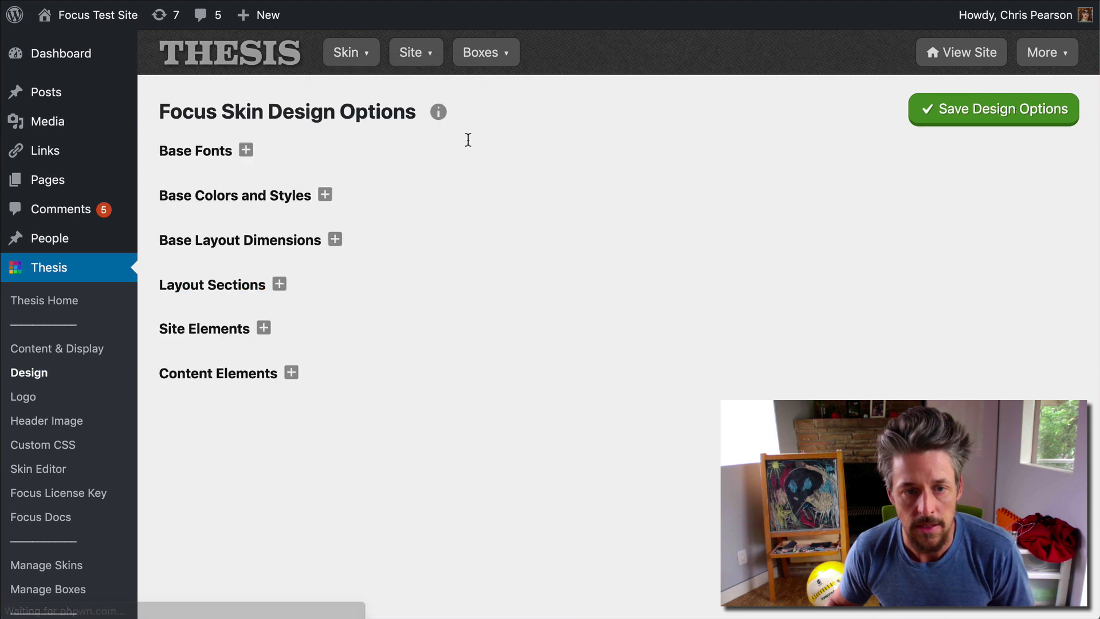
pyautogui.click(231, 287)
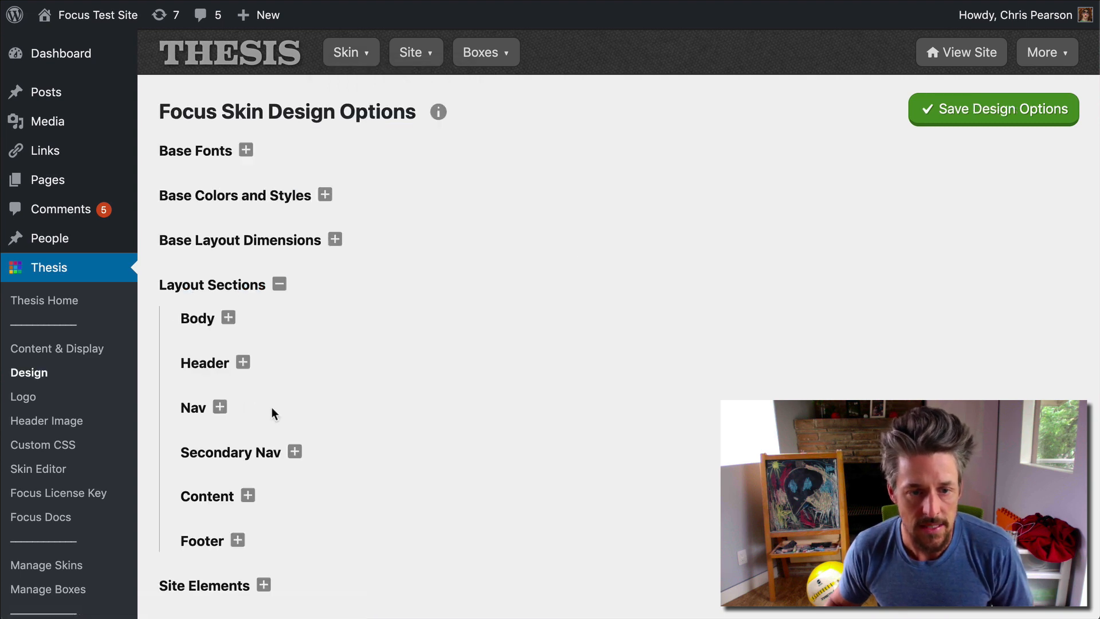
pyautogui.click(240, 458)
pyautogui.scroll(-5, 490, 457)
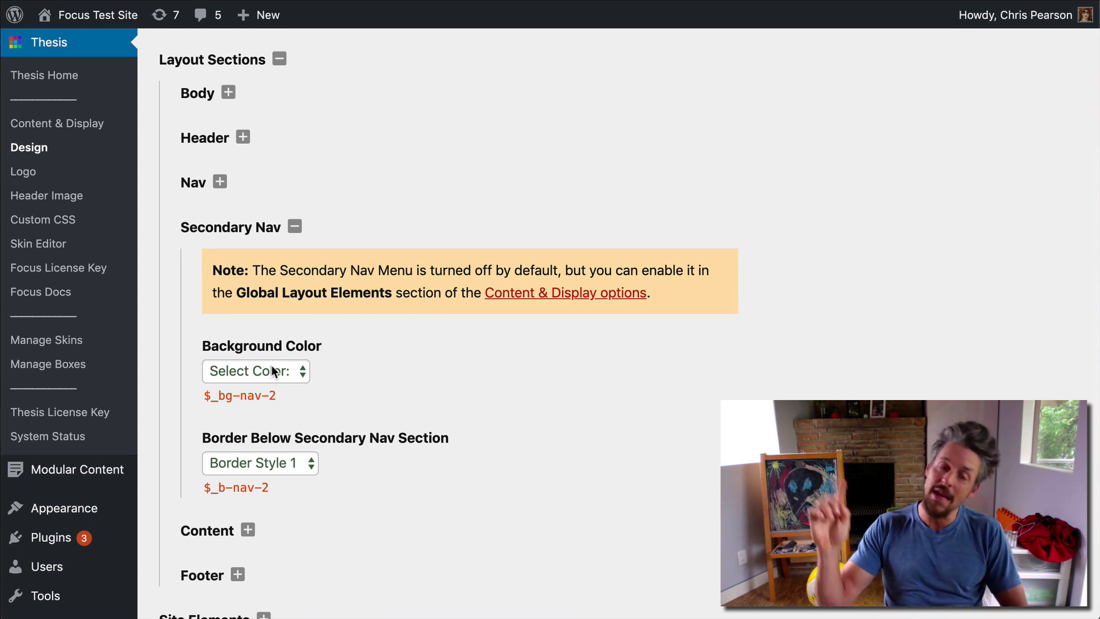
pyautogui.click(228, 92)
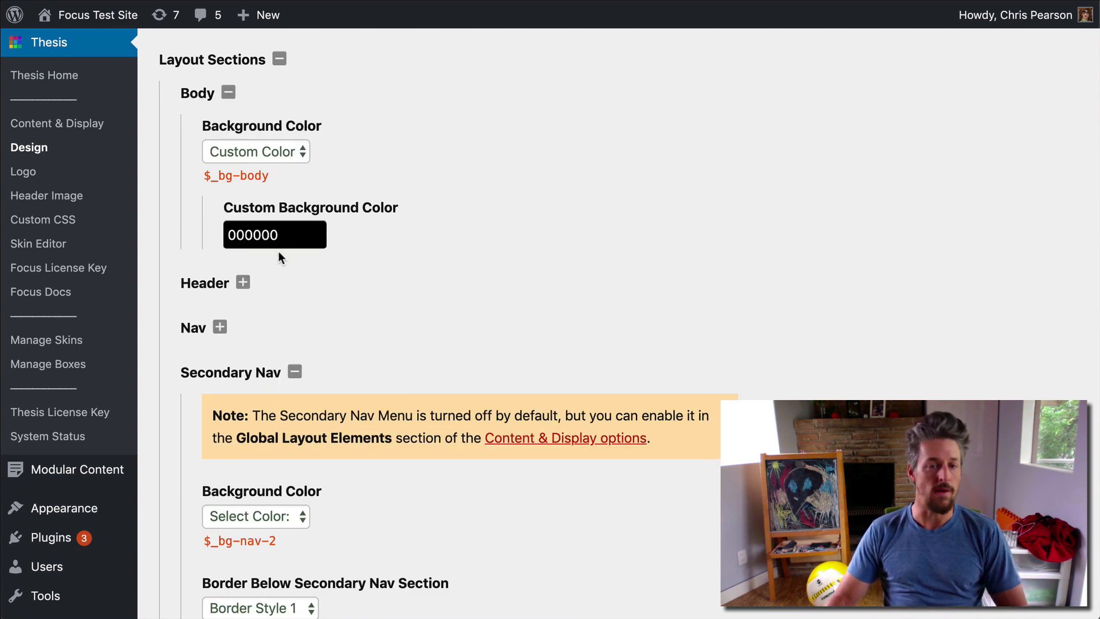
pyautogui.scroll(-3, 308, 472)
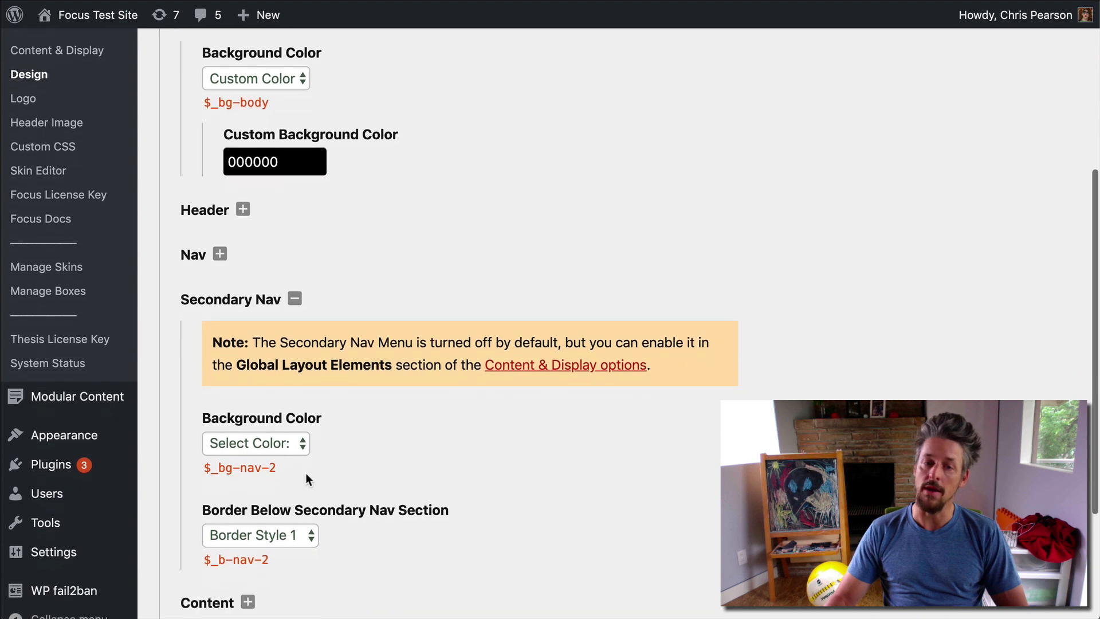
pyautogui.click(270, 385)
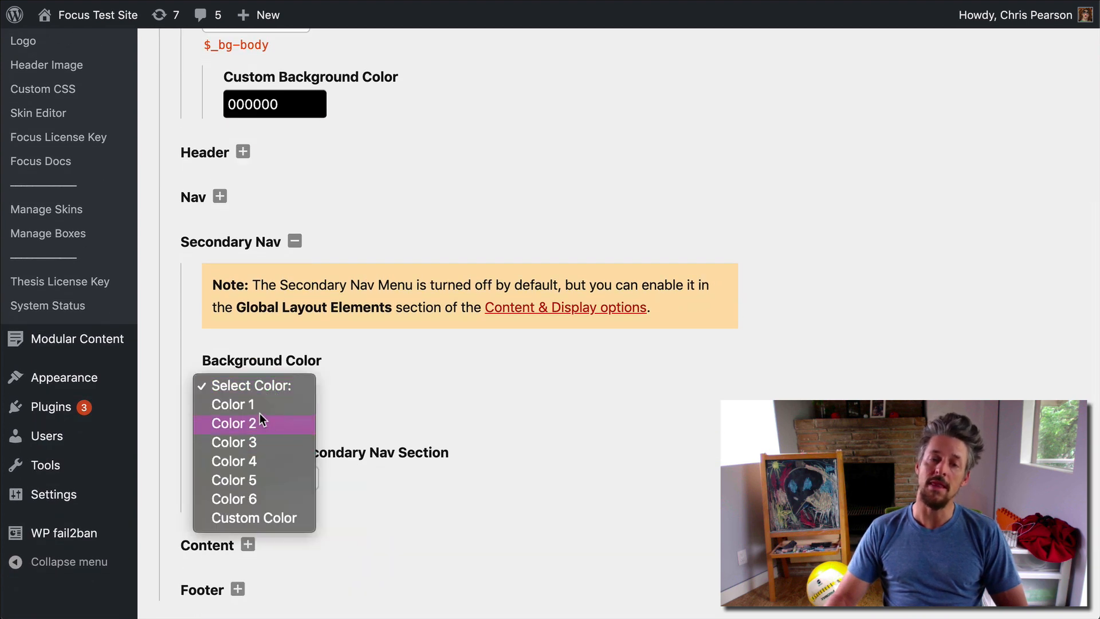
pyautogui.click(259, 404)
pyautogui.scroll(6, 506, 401)
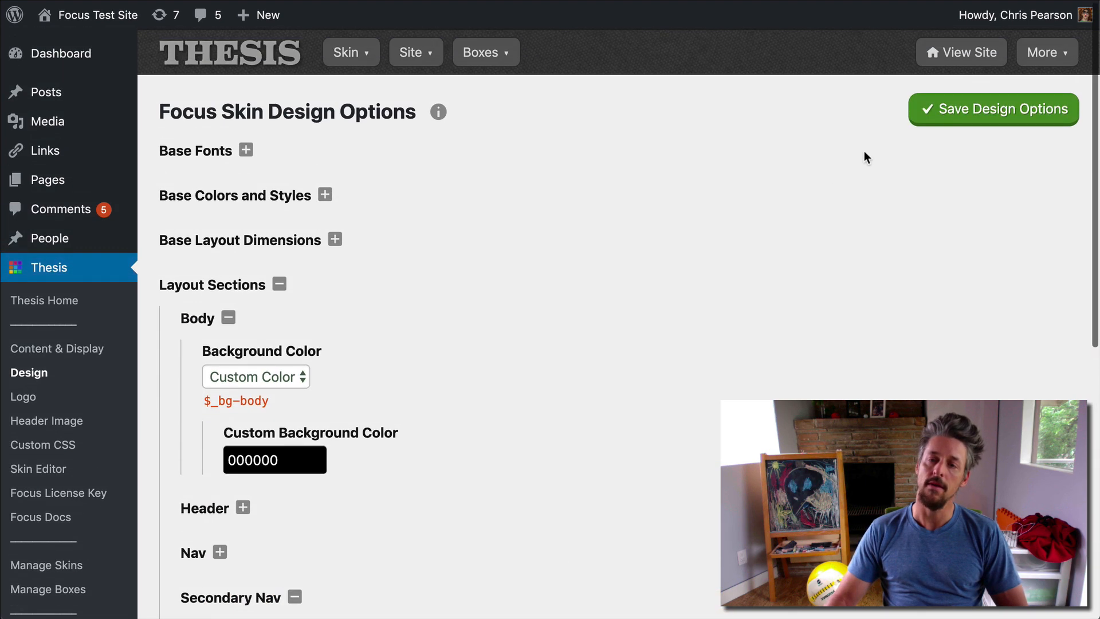
# Step: Set Border Below Secondary Nav Section to No border
pyautogui.scroll(-7, 860, 175)
pyautogui.click(279, 465)
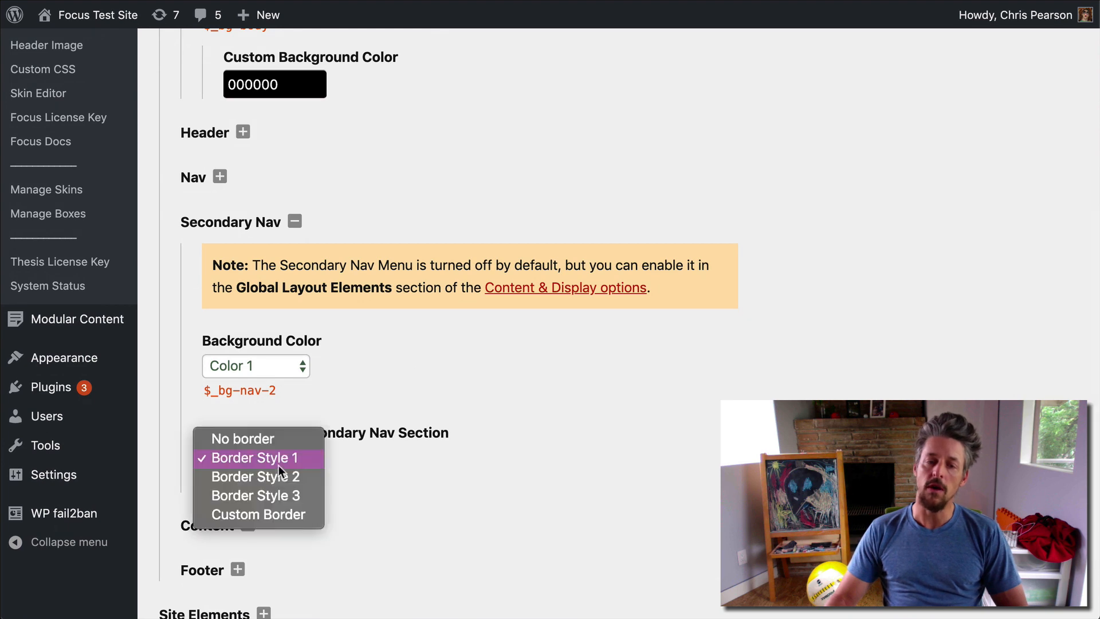
pyautogui.click(281, 438)
# Step: Set the border below the Header section to No border and collapse the Header settings
pyautogui.scroll(3, 209, 286)
pyautogui.click(216, 272)
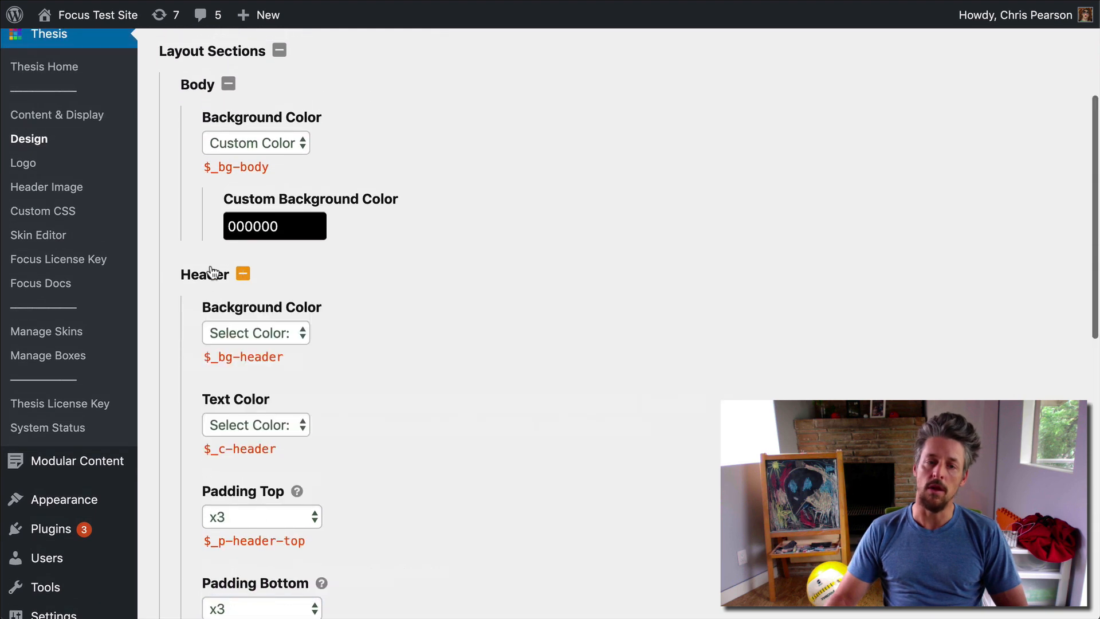
pyautogui.scroll(-5, 234, 481)
pyautogui.click(247, 424)
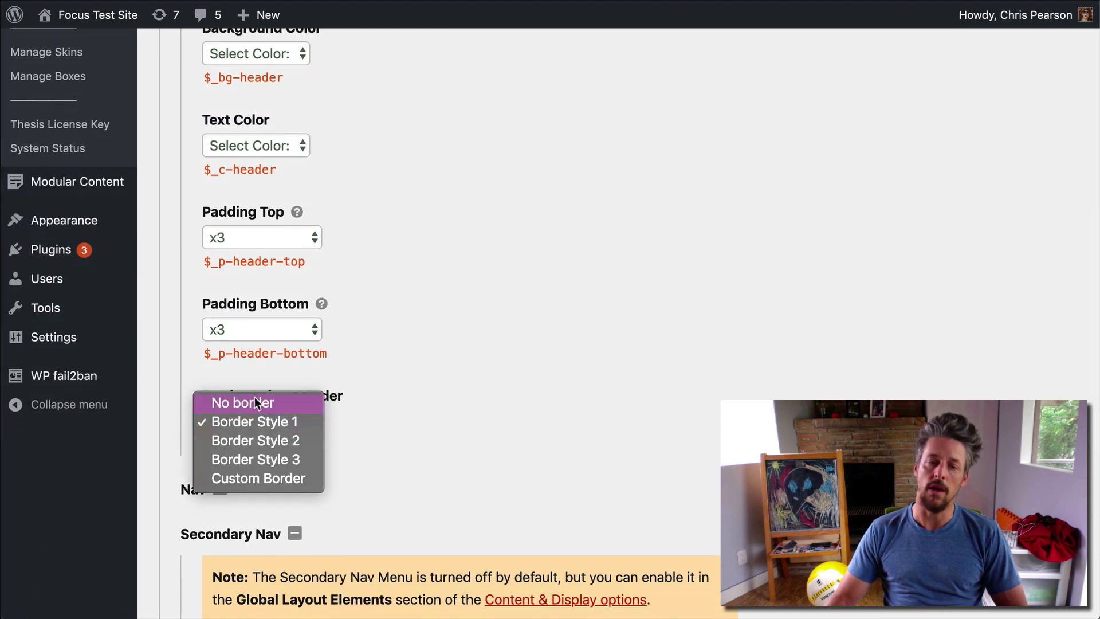
pyautogui.click(256, 401)
pyautogui.scroll(2, 511, 270)
pyautogui.click(218, 113)
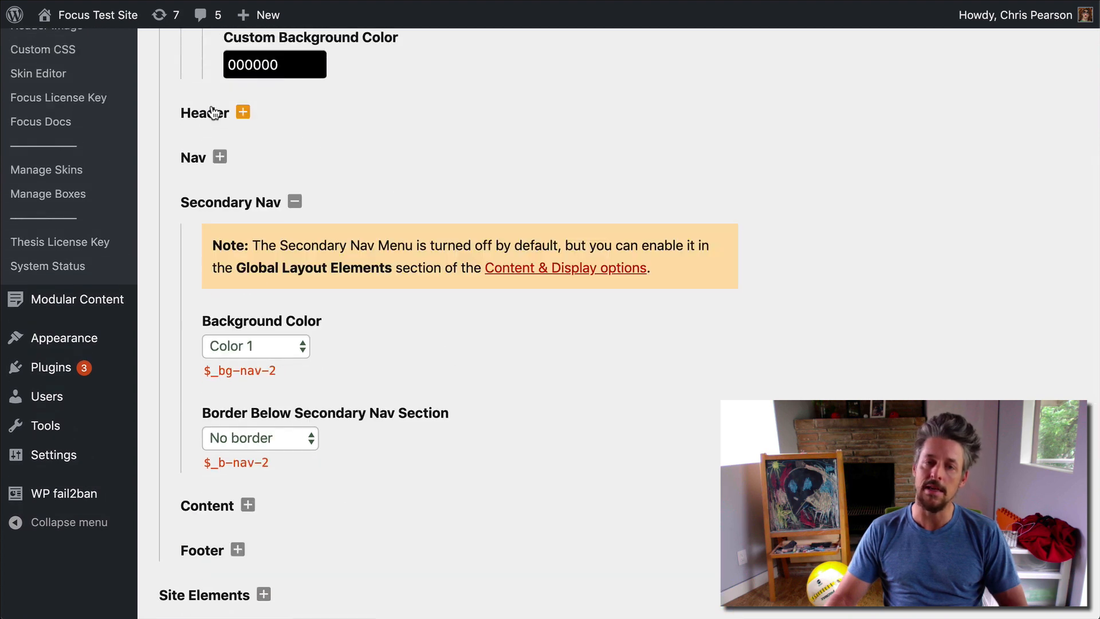
# Step: Change the border below the Nav section, save the design options, and reload the test site's front page
pyautogui.click(193, 158)
pyautogui.scroll(-3, 407, 283)
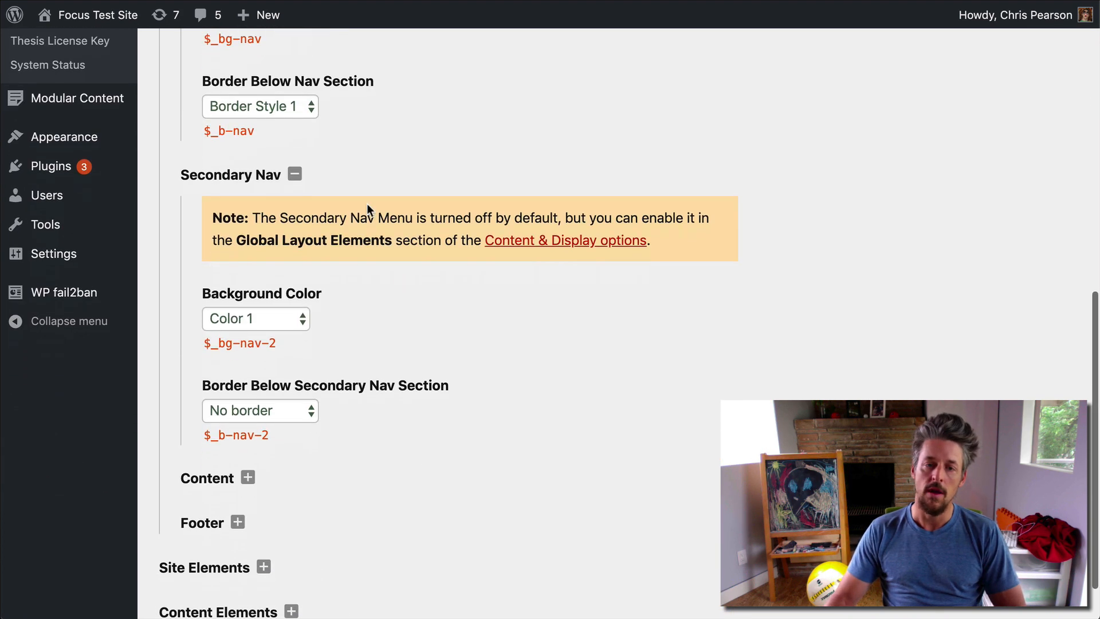
pyautogui.click(304, 103)
pyautogui.scroll(15, 566, 102)
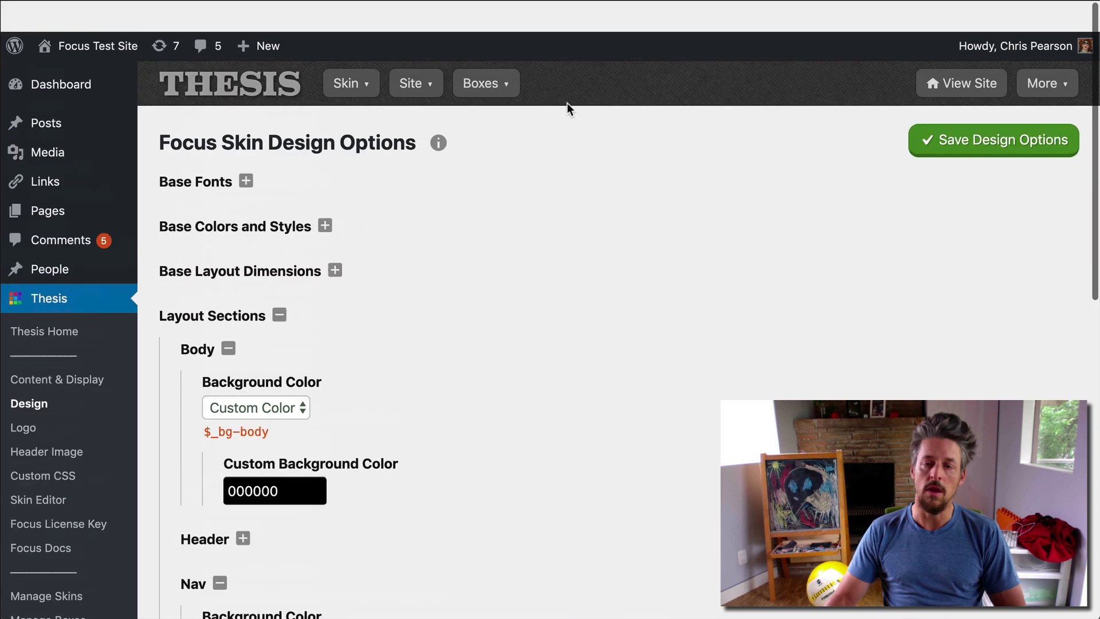
pyautogui.click(1013, 114)
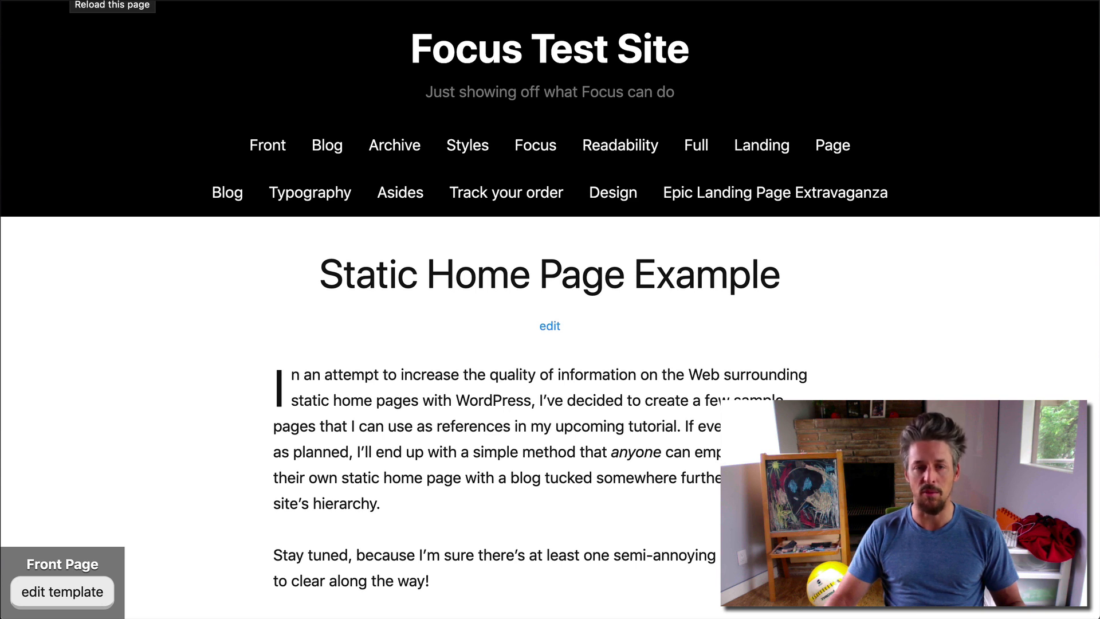
pyautogui.click(70, 0)
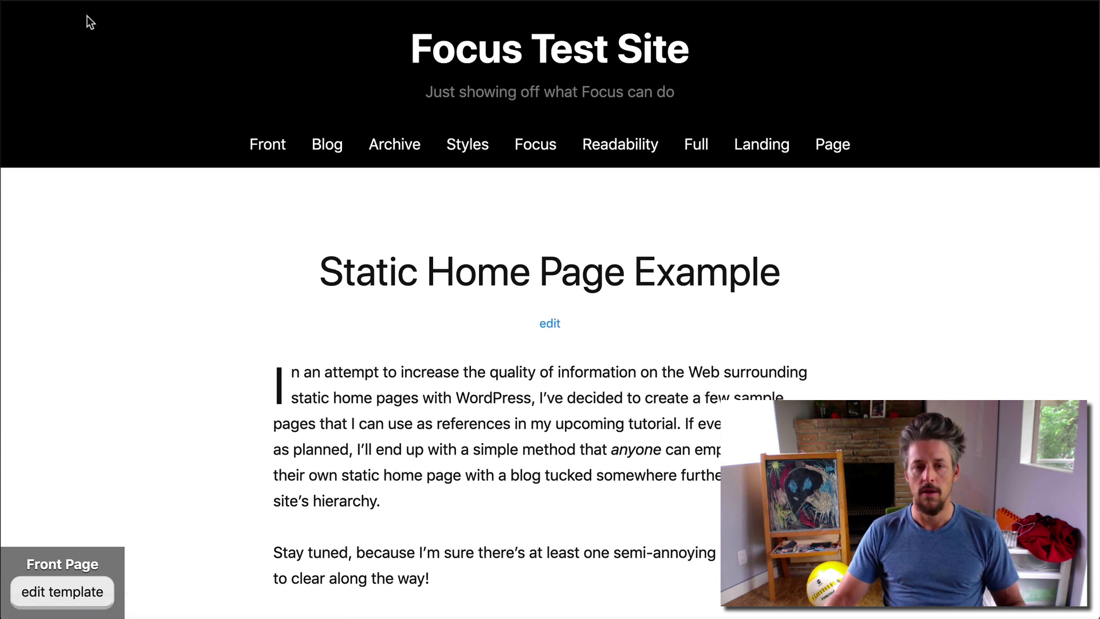
# Step: Highlight the area under the primary menu on the front page to examine the secondary menu links
pyautogui.moveTo(80, 192); pyautogui.dragTo(160, 155)
pyautogui.click(1019, 183)
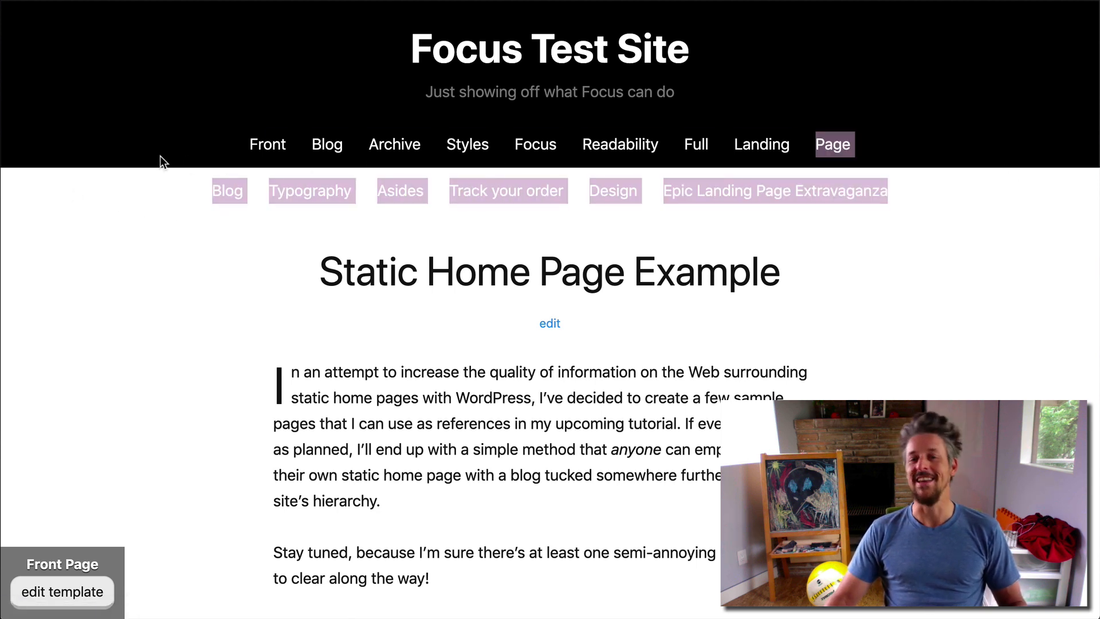
pyautogui.moveTo(163, 197); pyautogui.dragTo(201, 191)
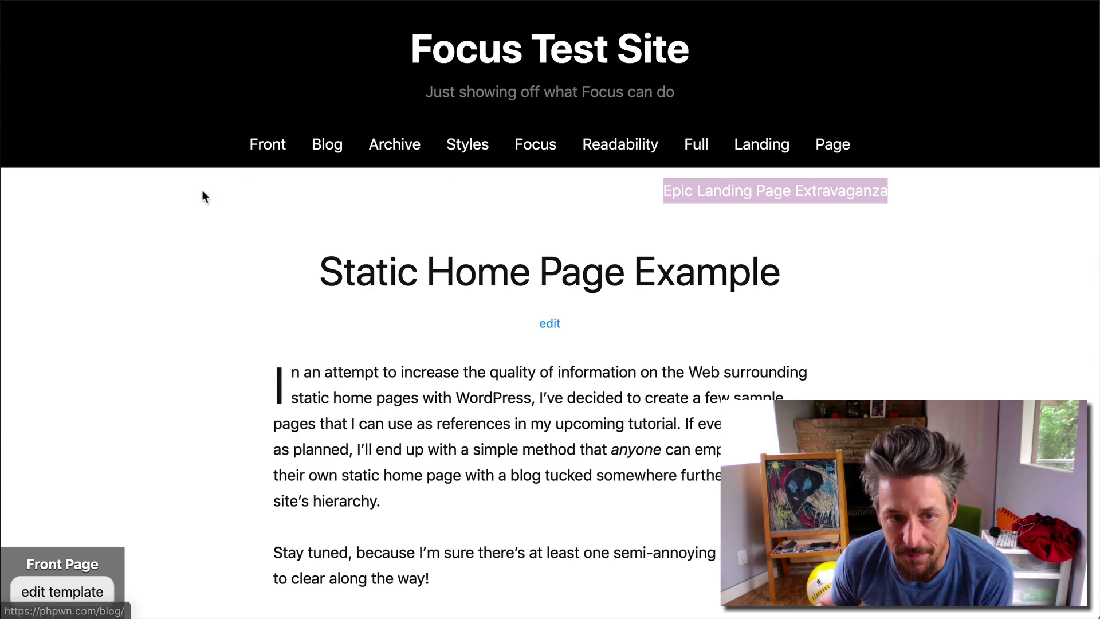
pyautogui.click(179, 271)
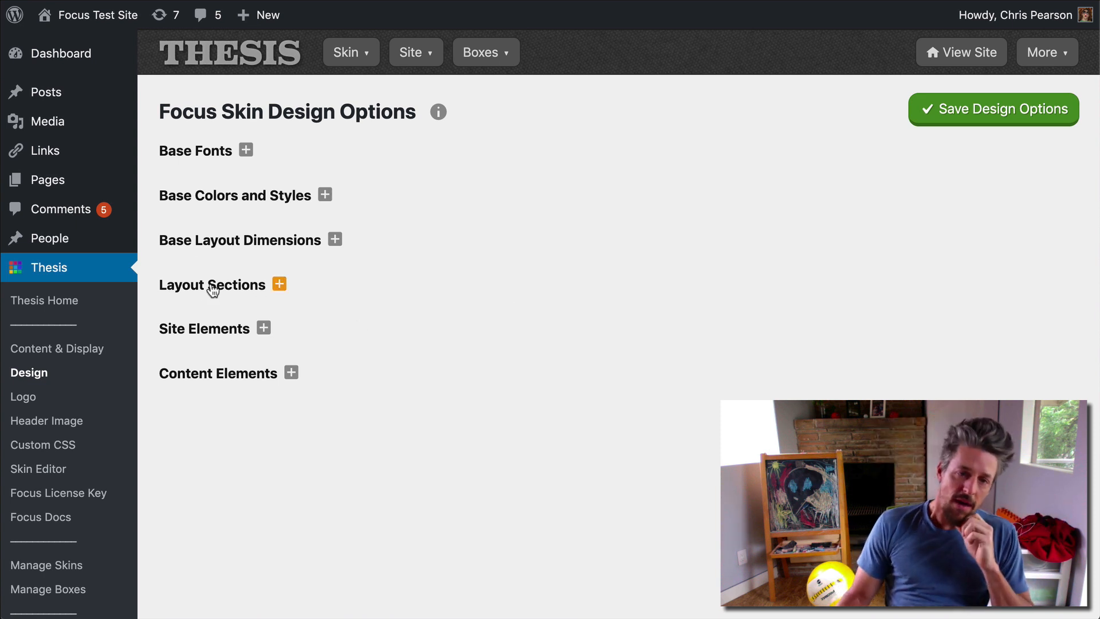
# Step: Review the Nav Menus settings under Site Elements for a separate secondary menu link color option
pyautogui.click(221, 328)
pyautogui.scroll(-1, 416, 470)
pyautogui.scroll(-2, 416, 470)
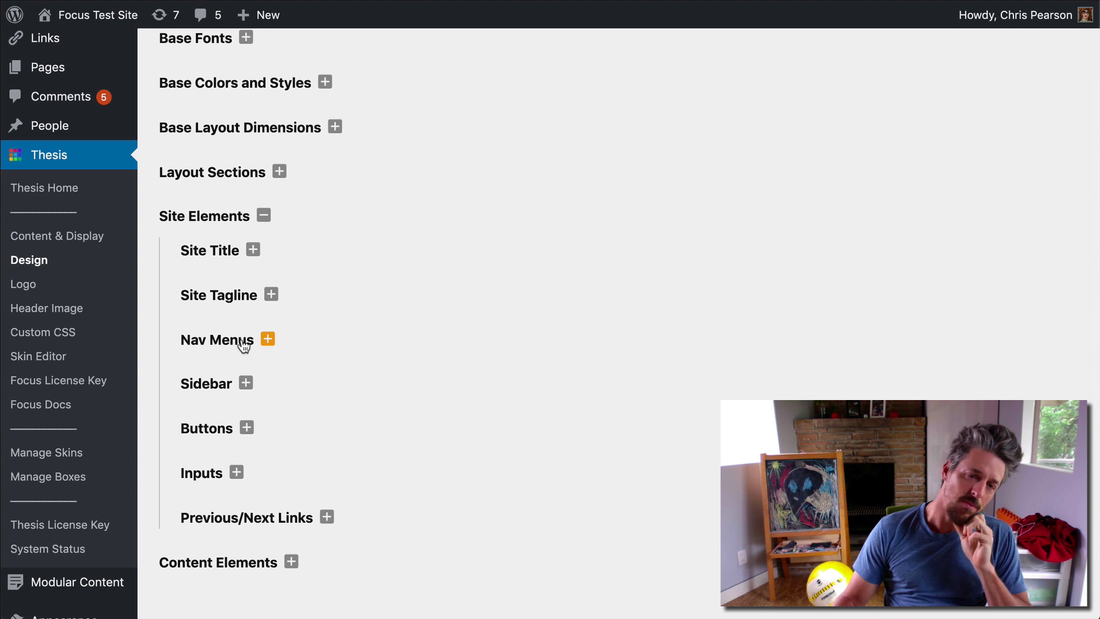
pyautogui.click(244, 343)
pyautogui.scroll(-5, 535, 469)
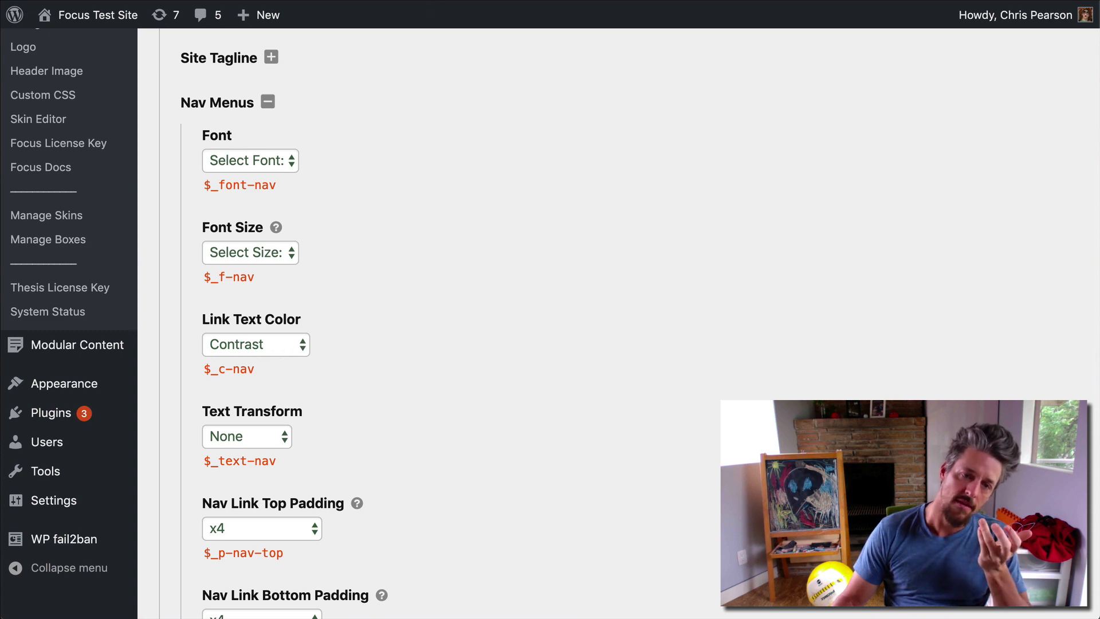
pyautogui.scroll(-6, 432, 176)
pyautogui.scroll(5, 432, 177)
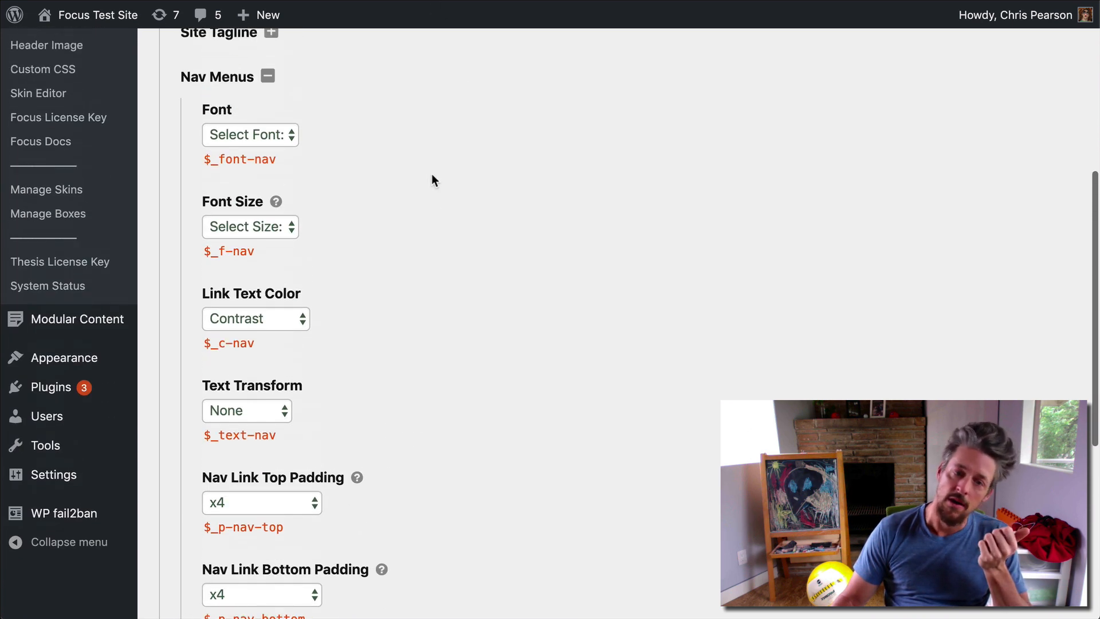
pyautogui.scroll(5, 432, 179)
pyautogui.click(254, 310)
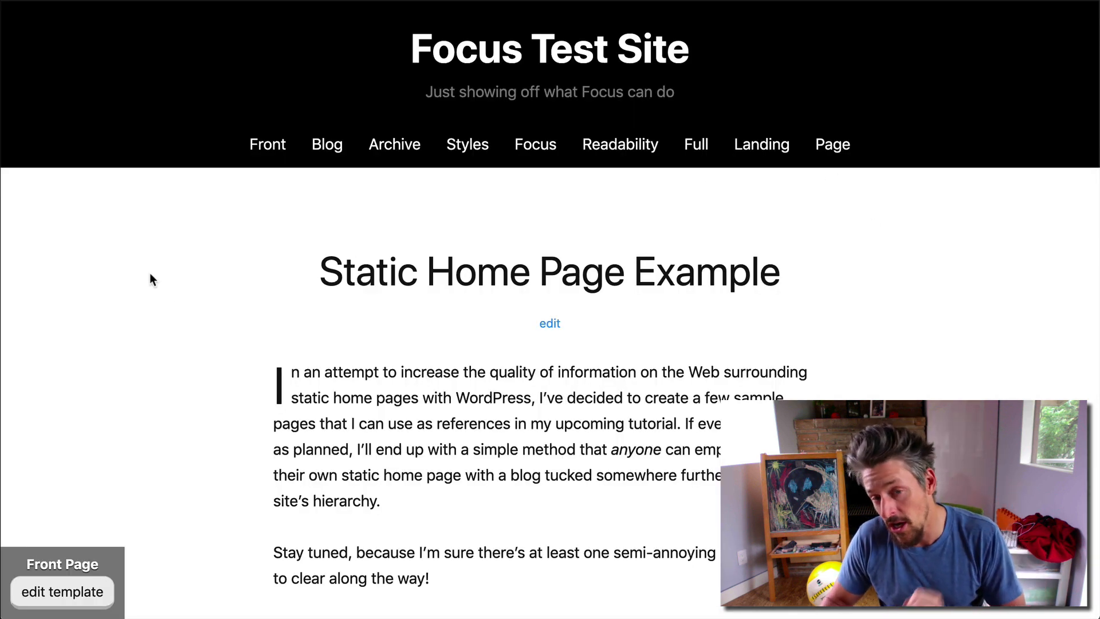
# Step: Highlight the secondary menu links on the front page and inspect the menu's HTML markup
pyautogui.moveTo(132, 182); pyautogui.dragTo(217, 192)
pyautogui.click(915, 196)
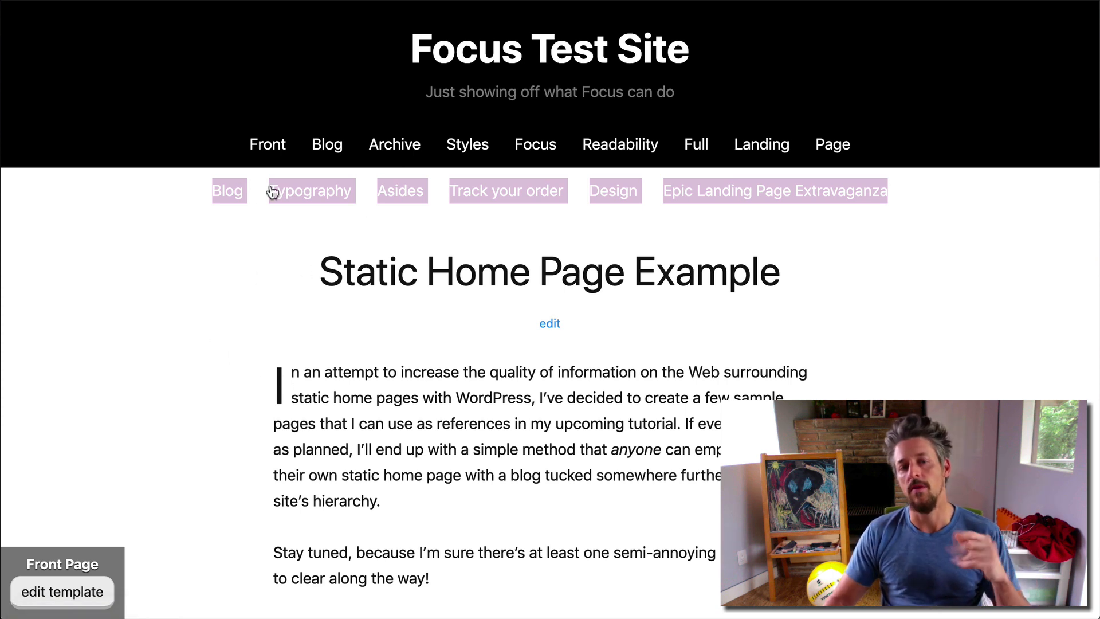
pyautogui.click(204, 412)
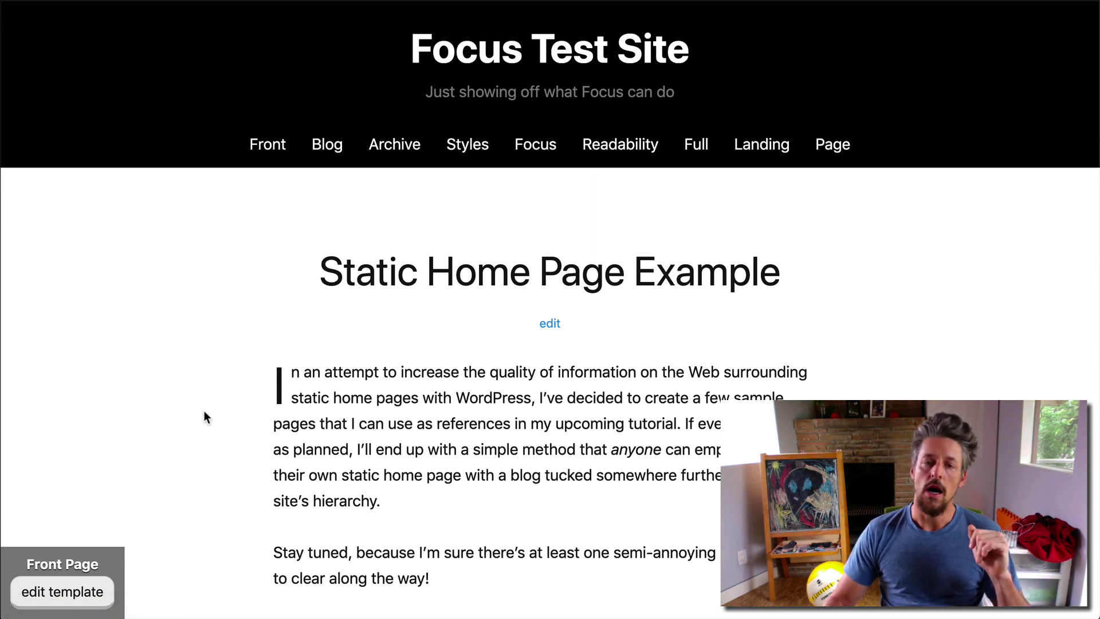
pyautogui.rightClick(180, 196)
pyautogui.click(237, 351)
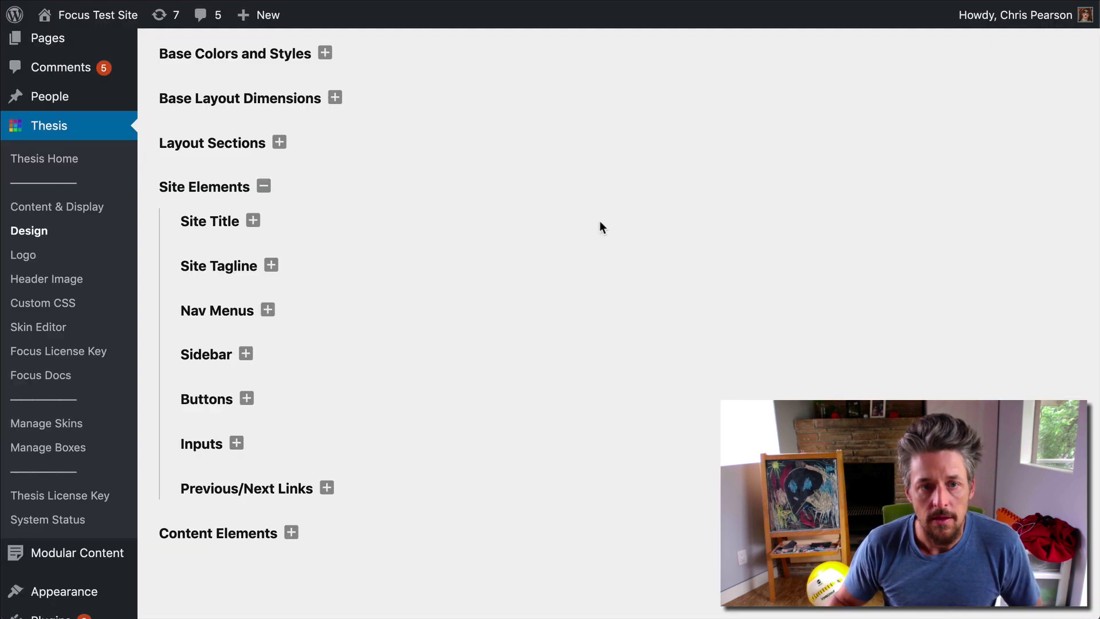
# Step: Open the skin's Custom CSS editor and start a rule with the selector "#nav-secondary .menu a"
pyautogui.scroll(5, 596, 224)
pyautogui.click(348, 52)
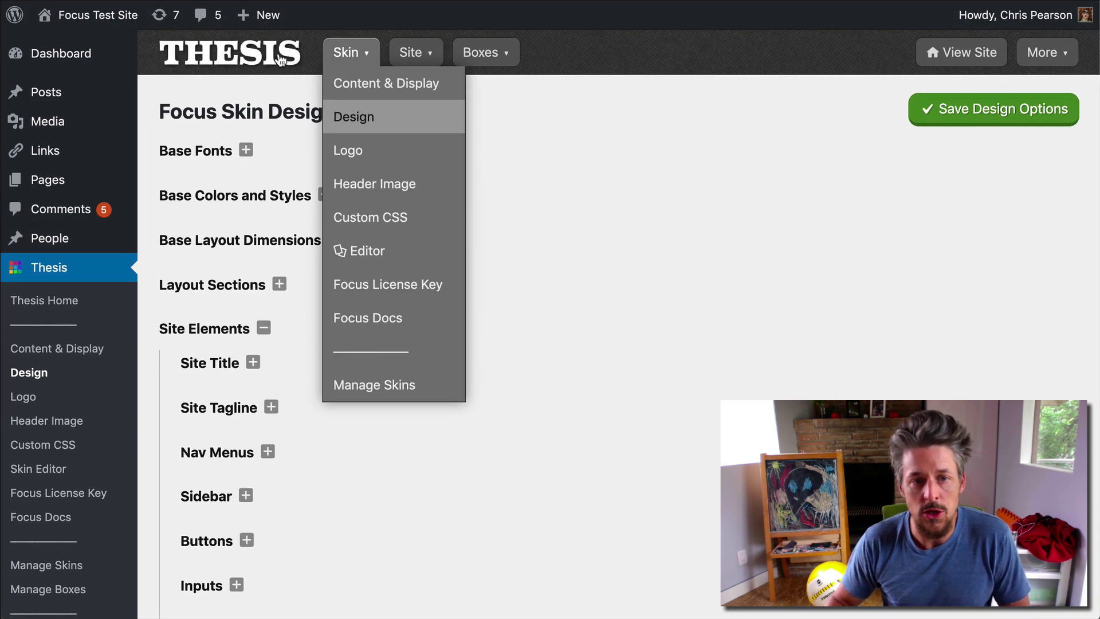
pyautogui.click(368, 220)
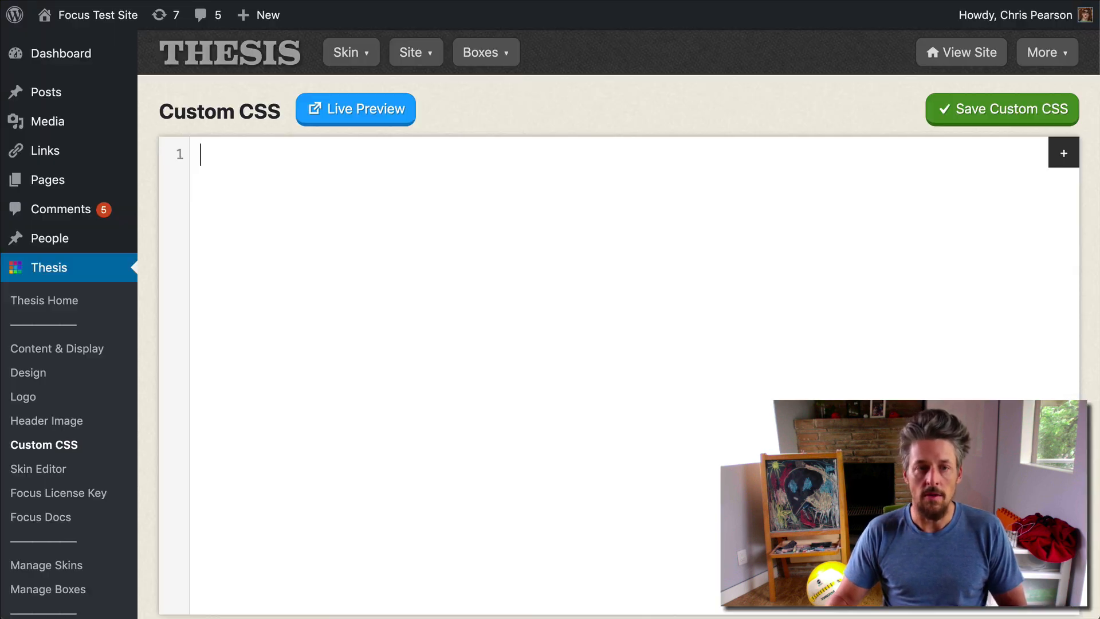
pyautogui.write('nav-secon')
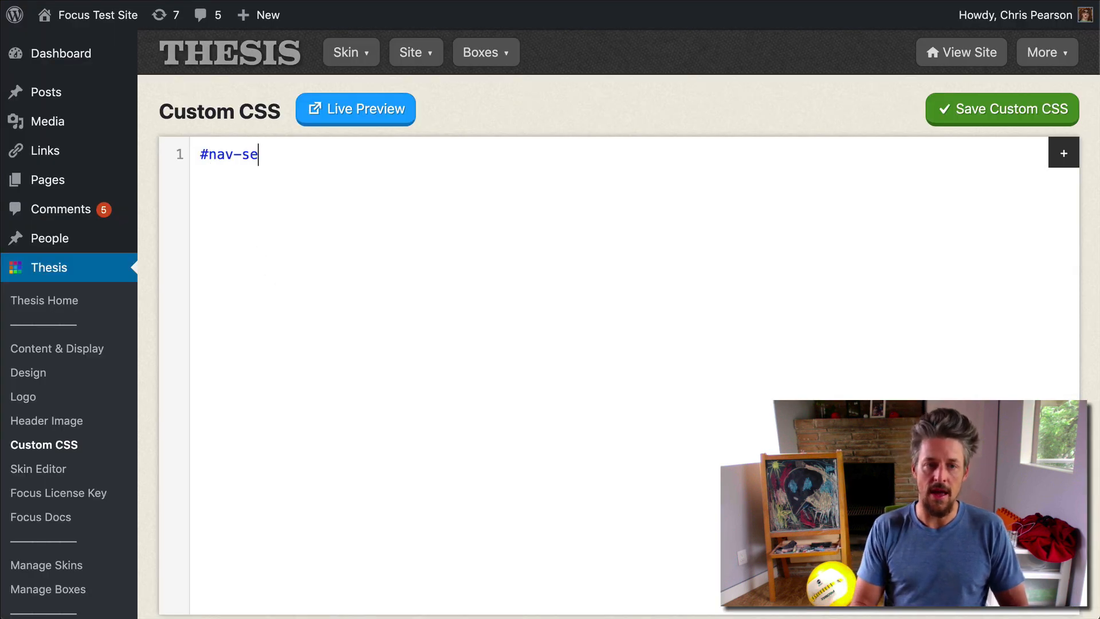
pyautogui.write('dary')
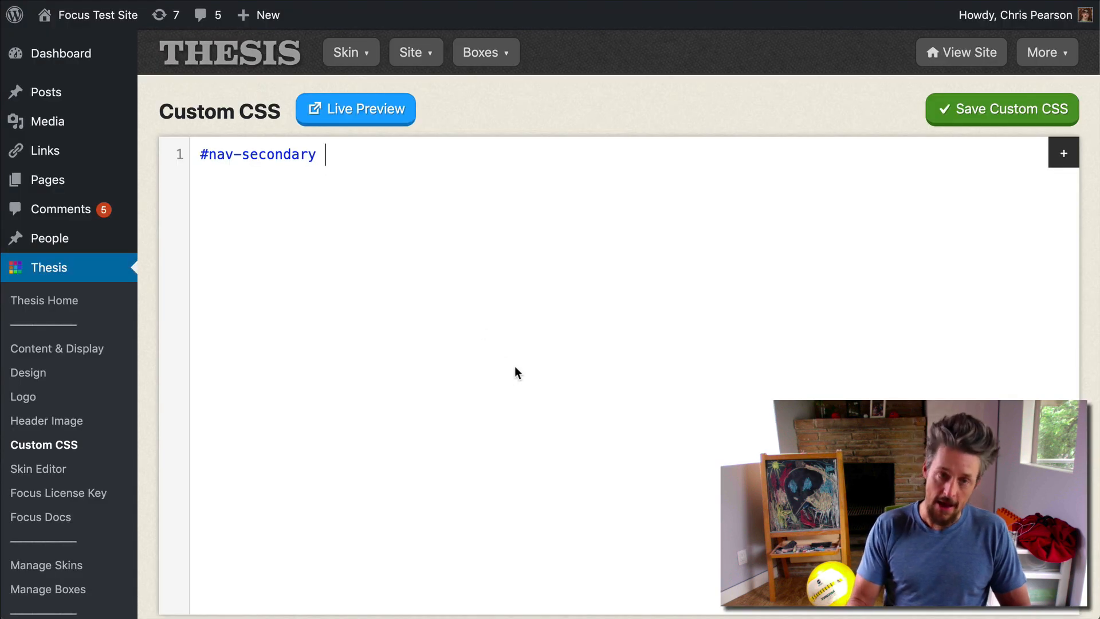
pyautogui.write('en')
pyautogui.press('BackSpace')
pyautogui.press('BackSpace')
pyautogui.press('BackSpace')
pyautogui.write('.menu a {')
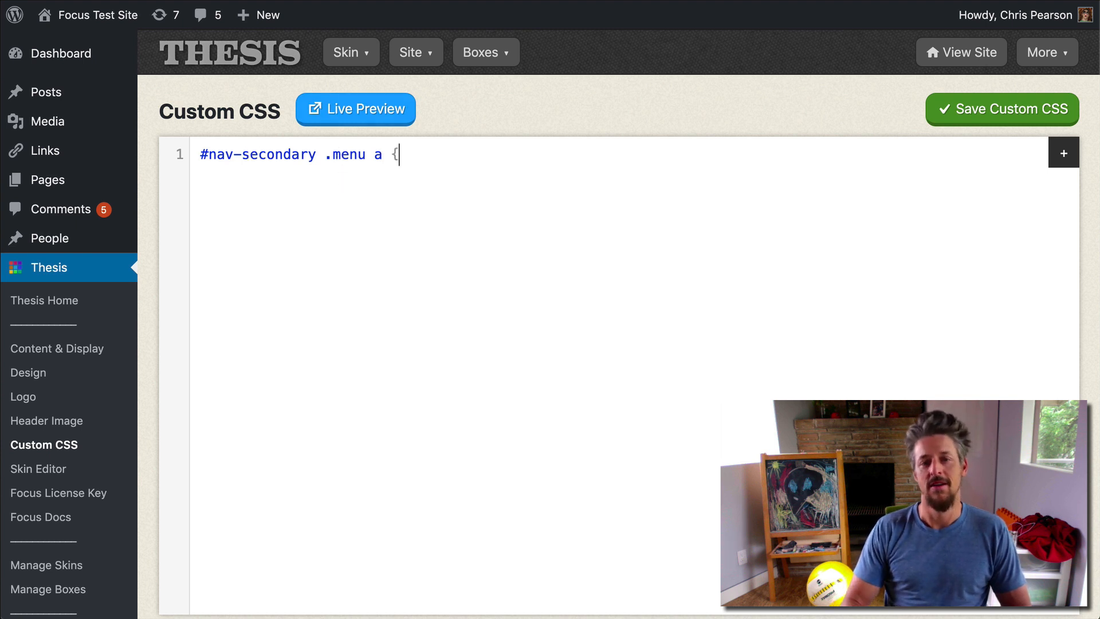
# Step: Add the declaration "color: $ct1;" to the secondary menu link rule and close its brace
pyautogui.press('Return')
pyautogui.press('Return')
pyautogui.write('}')
pyautogui.press('Up')
pyautogui.write('color: $ct1;')
# Step: Look up the $ct1 variable in the CSS editor's Variables list and close the list
pyautogui.click(1064, 153)
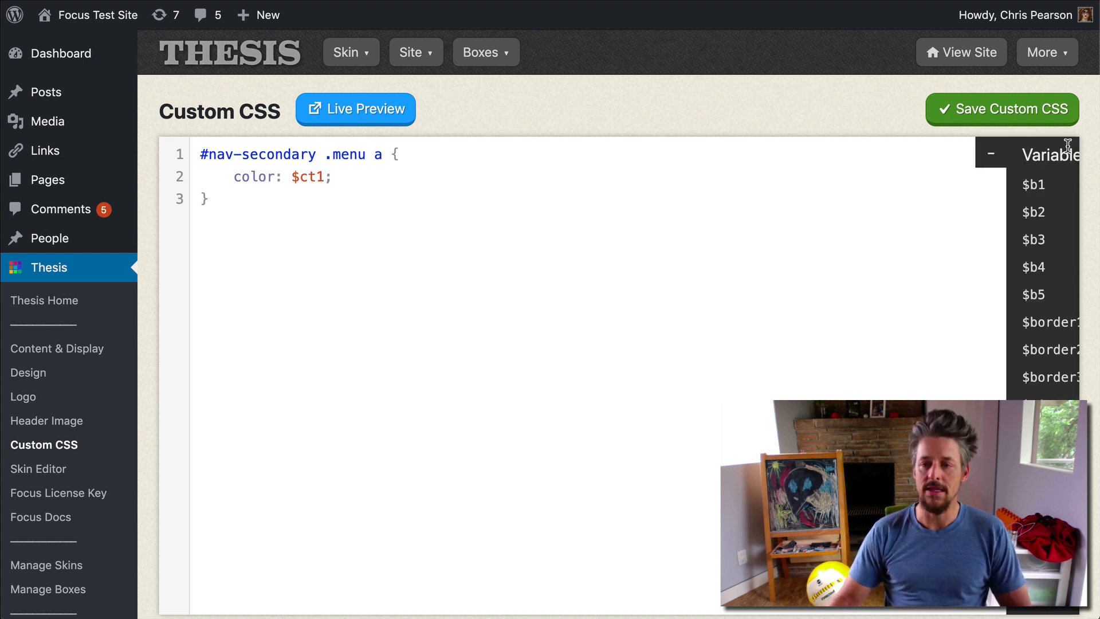
pyautogui.scroll(-5, 974, 258)
pyautogui.moveTo(913, 362)
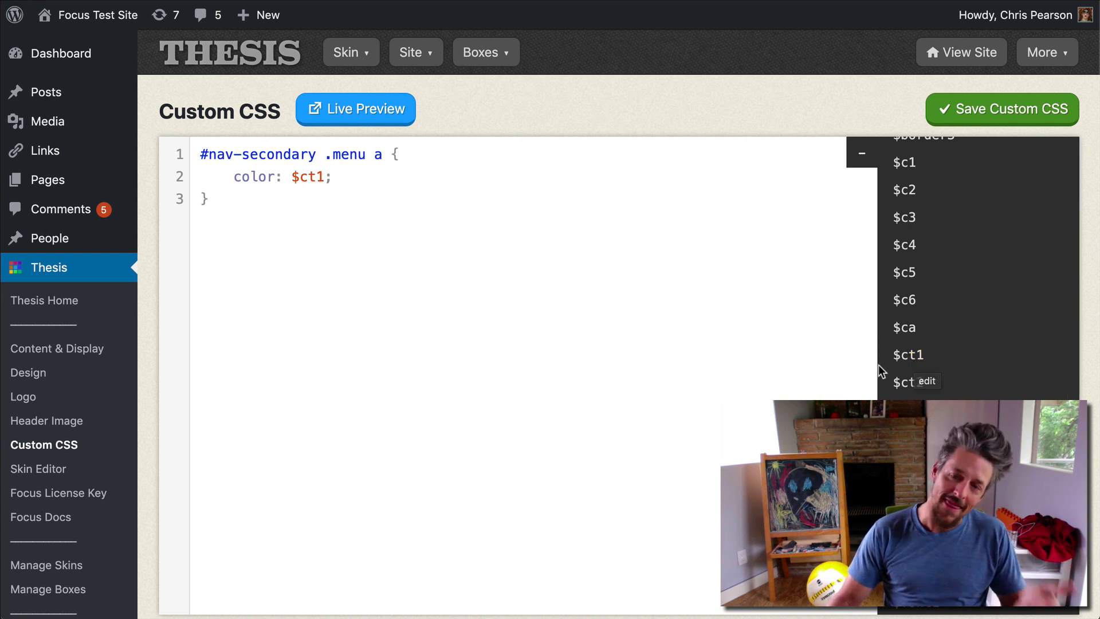
pyautogui.click(860, 153)
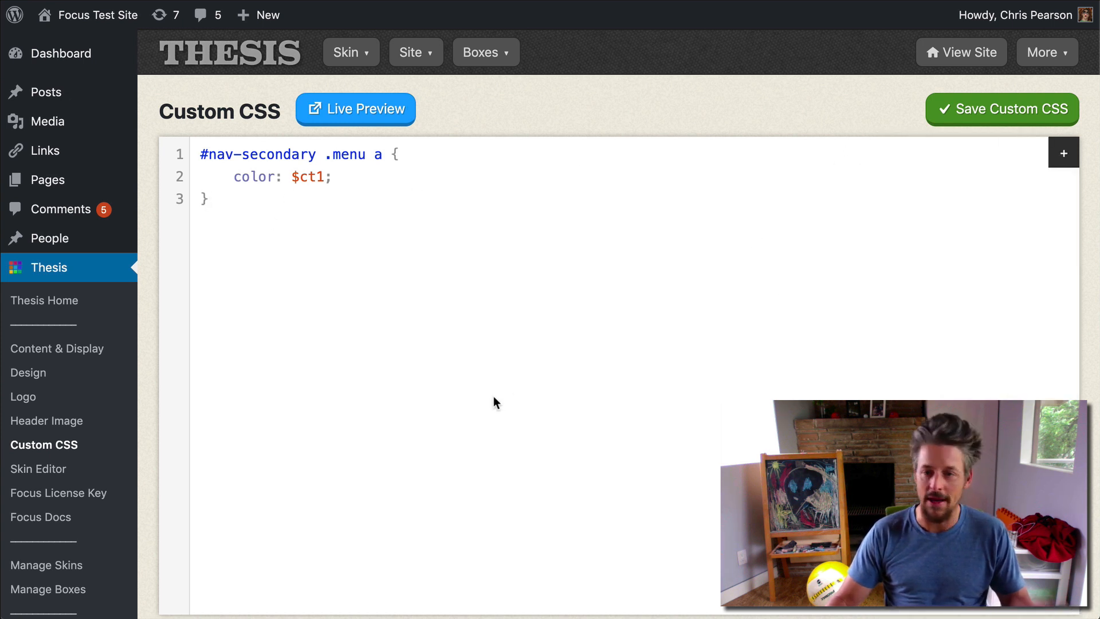
# Step: Save the custom CSS, turn off the responsive device view in developer tools, and reload the front page
pyautogui.click(982, 118)
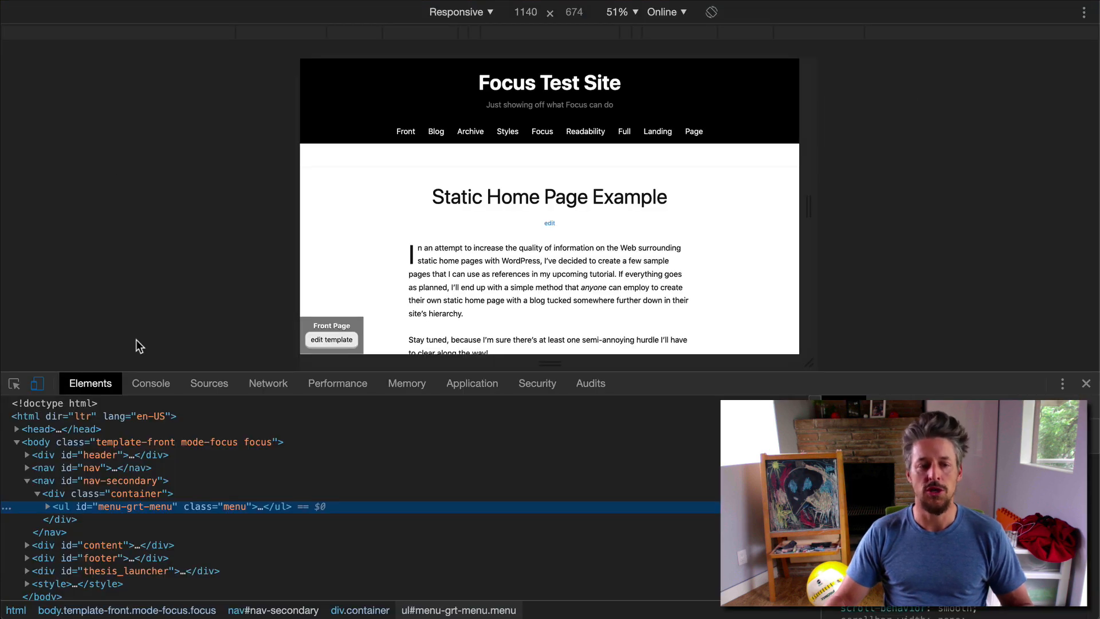
pyautogui.click(45, 380)
pyautogui.click(72, 78)
pyautogui.press('super+r')
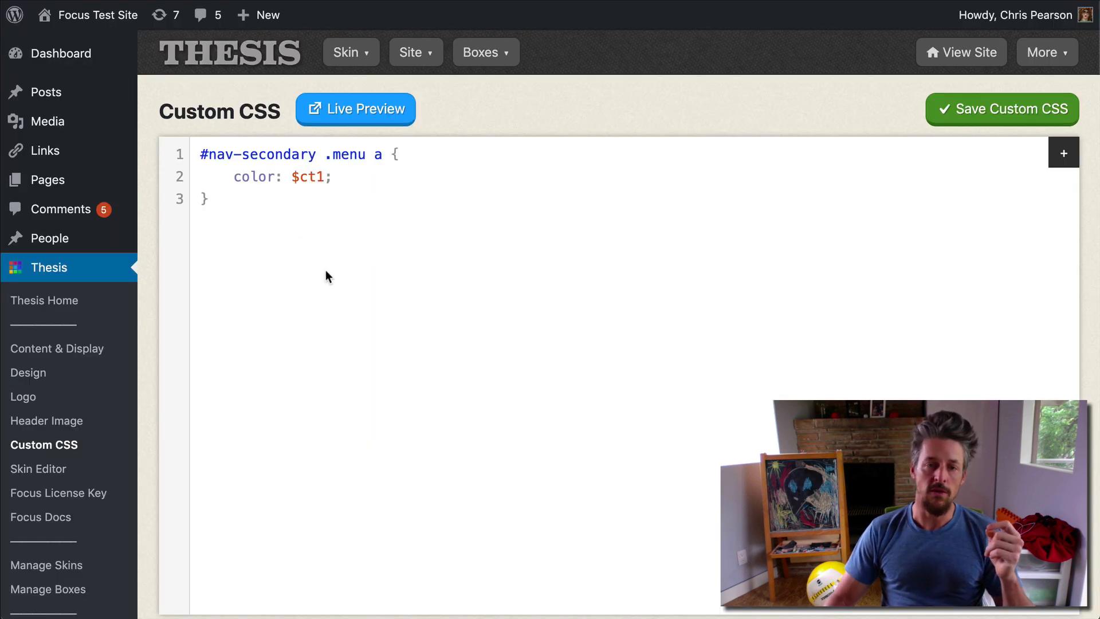
# Step: Start a new rule with the selector ".menu a" above the "#nav-secondary .menu a" rule in the custom CSS
pyautogui.click(325, 270)
pyautogui.press('Up')
pyautogui.press('Up')
pyautogui.press('Return')
pyautogui.press('Return')
pyautogui.press('Up')
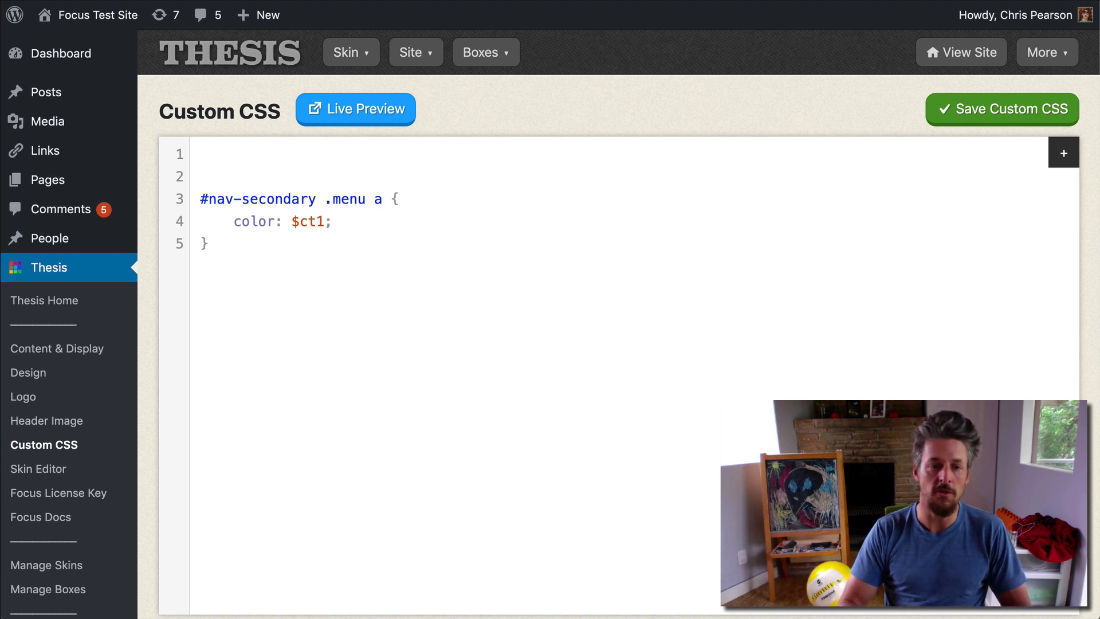
pyautogui.write('.menu a {')
pyautogui.press('Return')
pyautogui.press('Return')
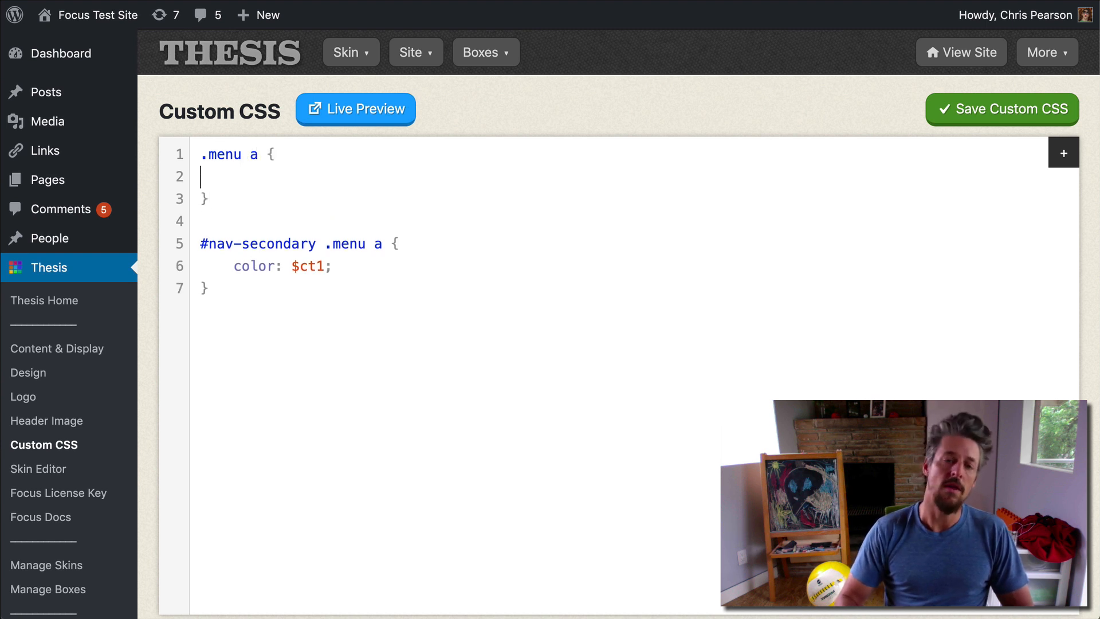
# Step: Add "text-decoration: underline;" to the new menu link rule and change its selector to ".menu a:hover"
pyautogui.write('text-decoration: underline;')
pyautogui.press('Up')
pyautogui.press('Left')
pyautogui.write(':hover')
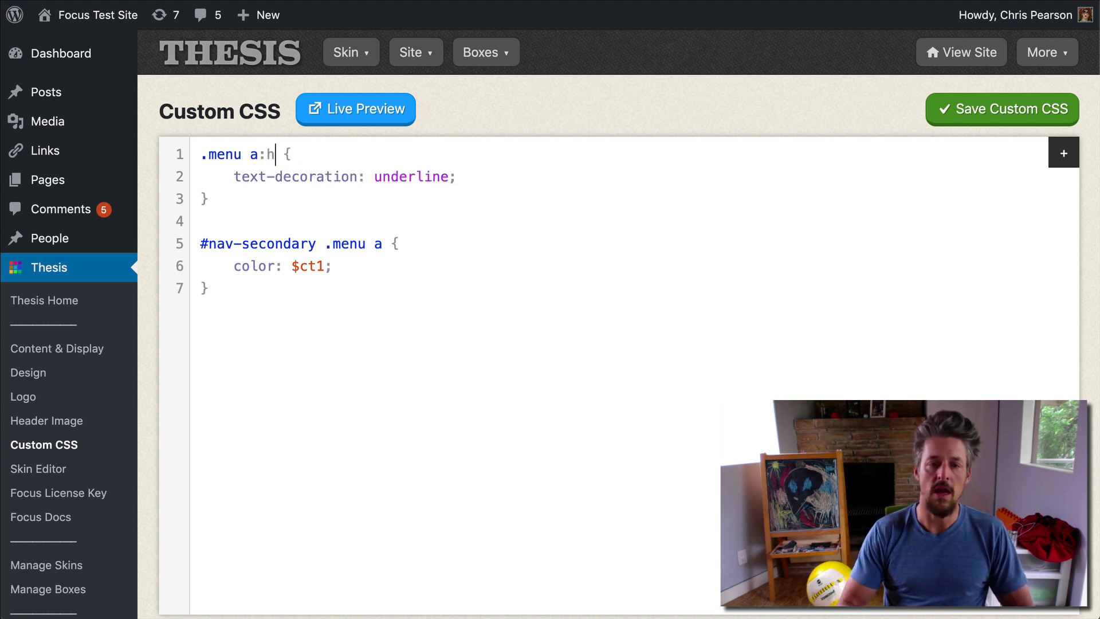
# Step: Remove the blank line between the hover rule and the secondary menu rule, and save the custom CSS
pyautogui.press('Down')
pyautogui.press('BackSpace')
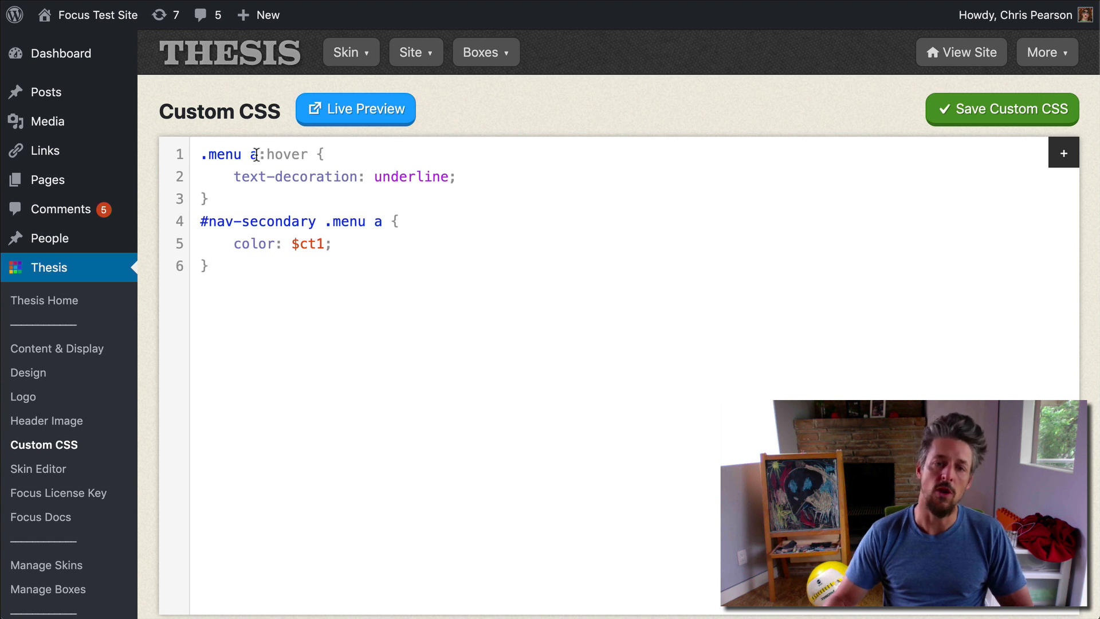
pyautogui.moveTo(249, 155); pyautogui.dragTo(344, 155)
pyautogui.click(344, 154)
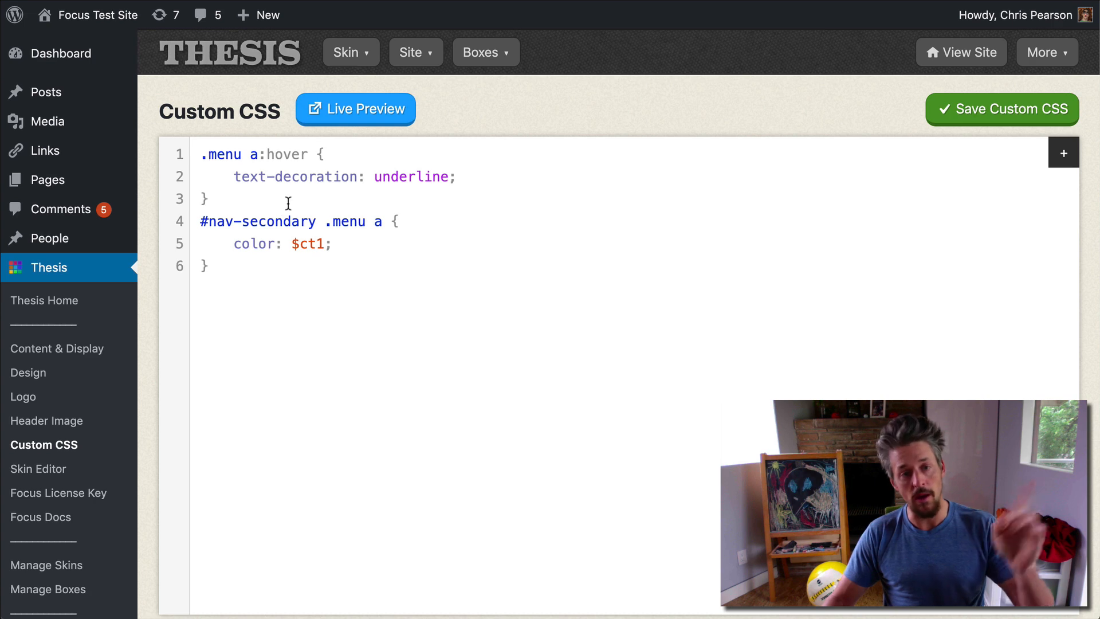
pyautogui.click(383, 199)
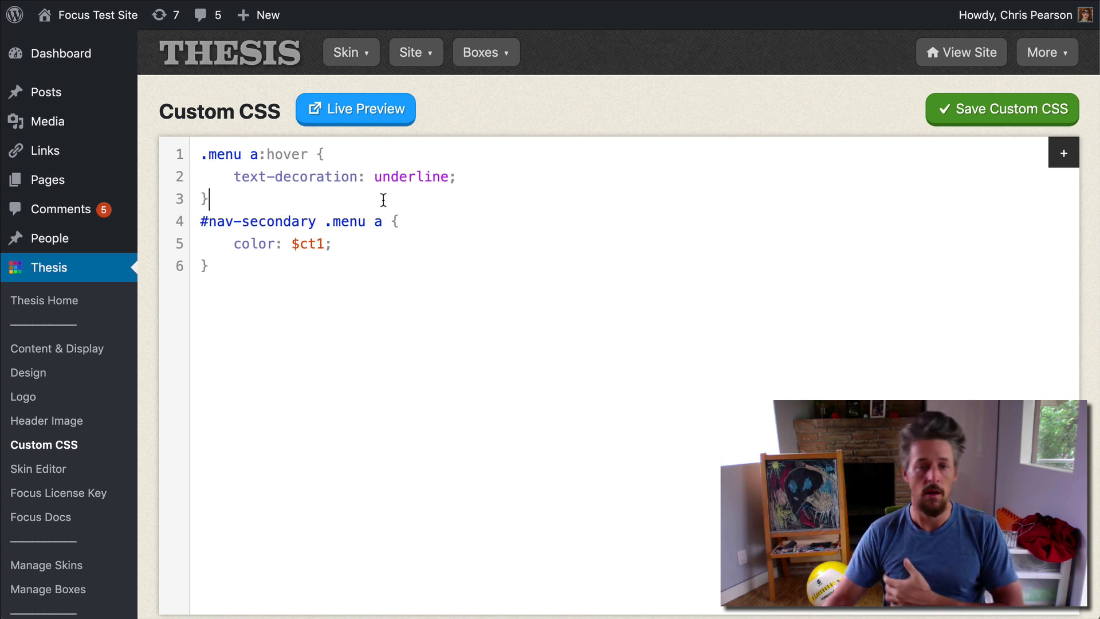
pyautogui.click(1029, 109)
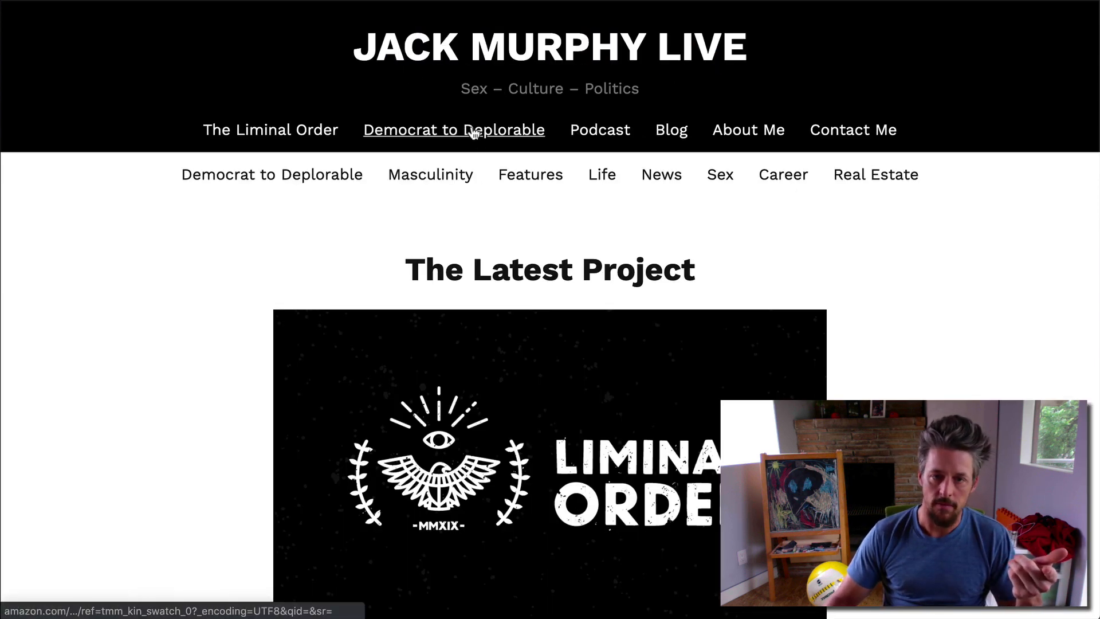
# Step: Inspect the site title link on the reference site in developer tools, and close the tools
pyautogui.rightClick(485, 49)
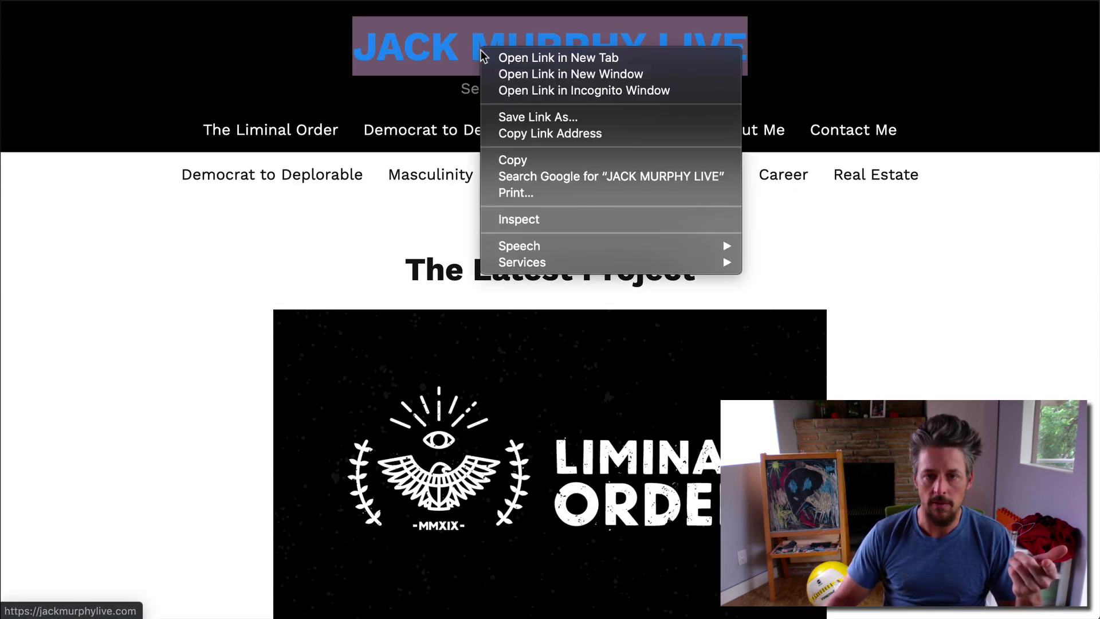
pyautogui.click(529, 221)
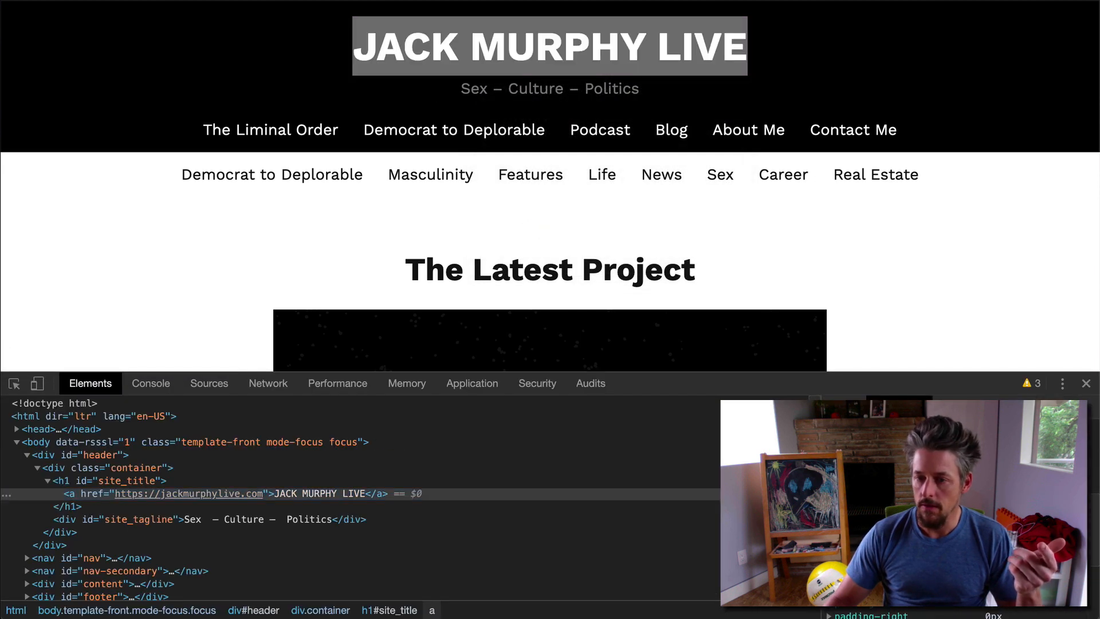
pyautogui.click(1086, 384)
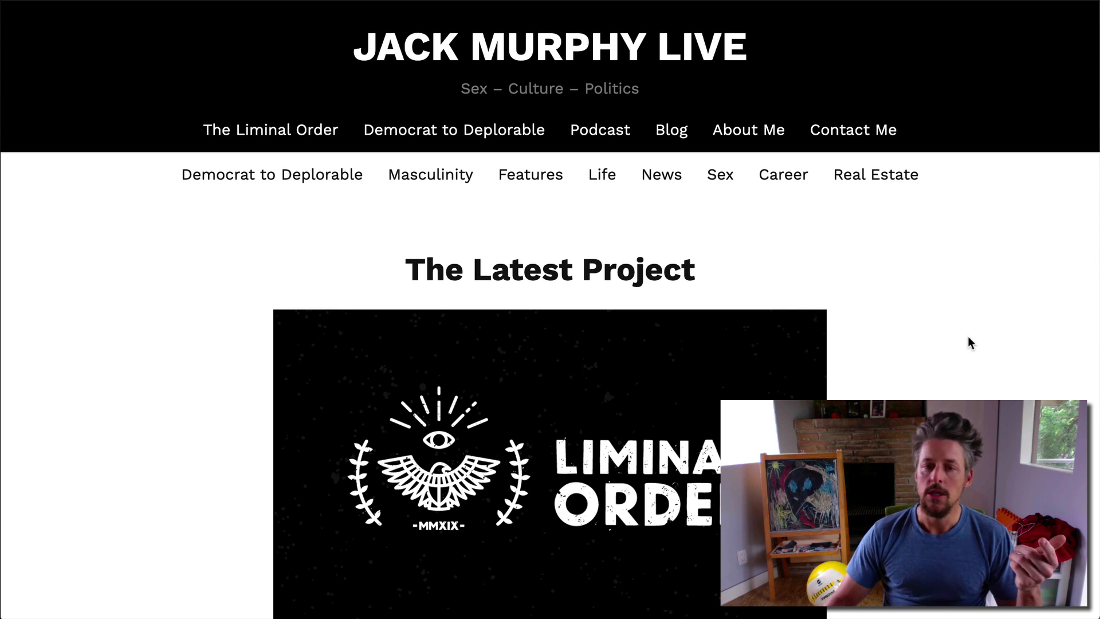
pyautogui.scroll(-5, 969, 341)
pyautogui.scroll(10, 968, 342)
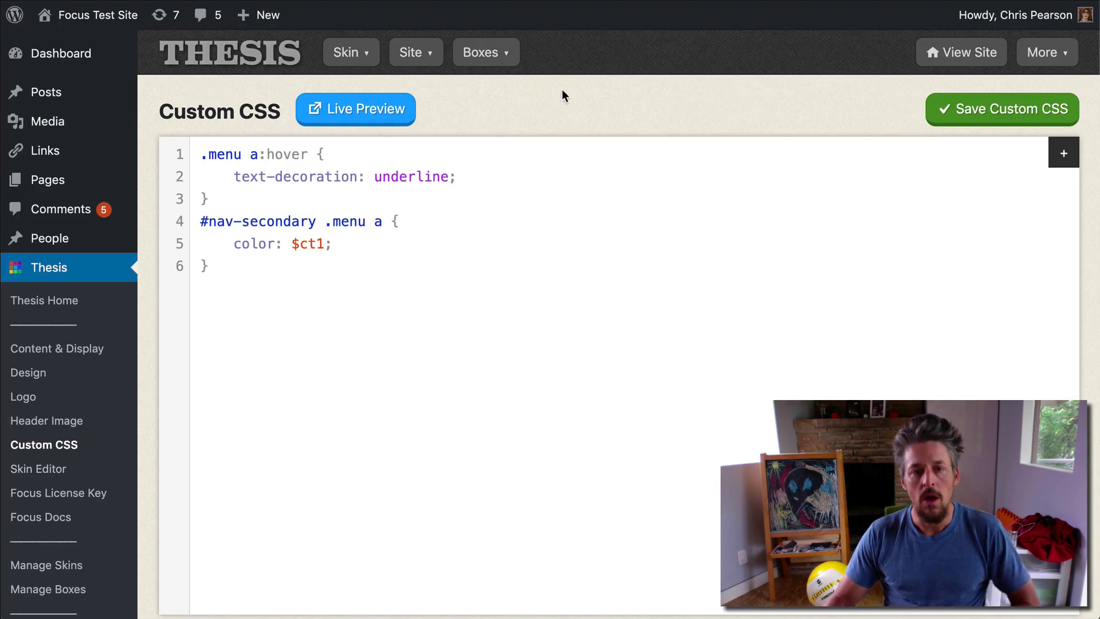
# Step: Open the Focus skin's Design options and expand the Base Fonts section
pyautogui.click(350, 54)
pyautogui.click(375, 121)
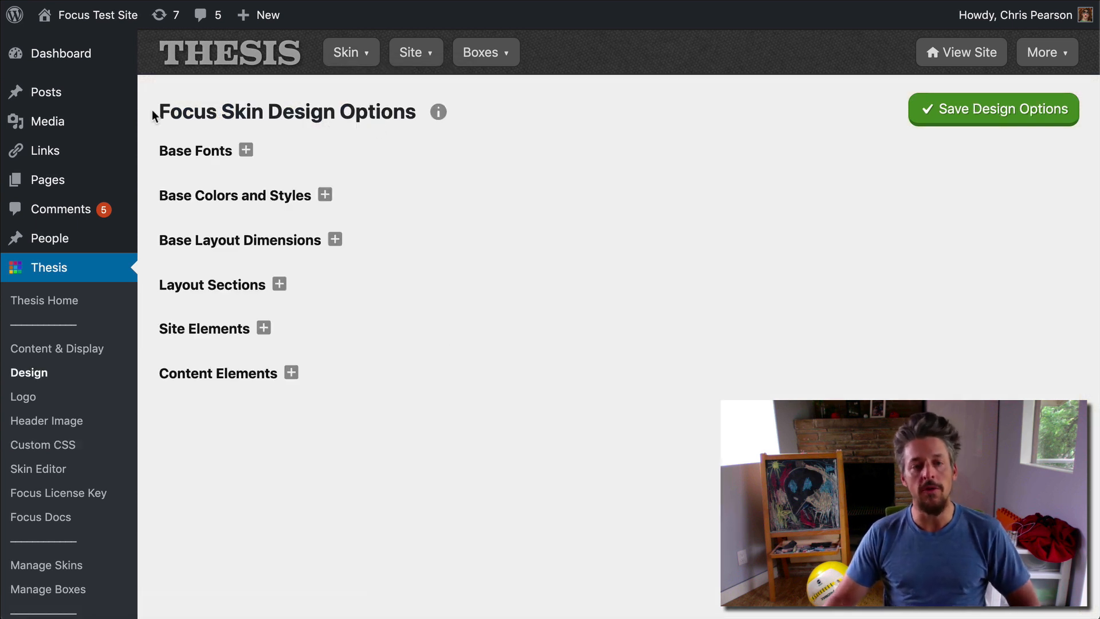
pyautogui.click(203, 153)
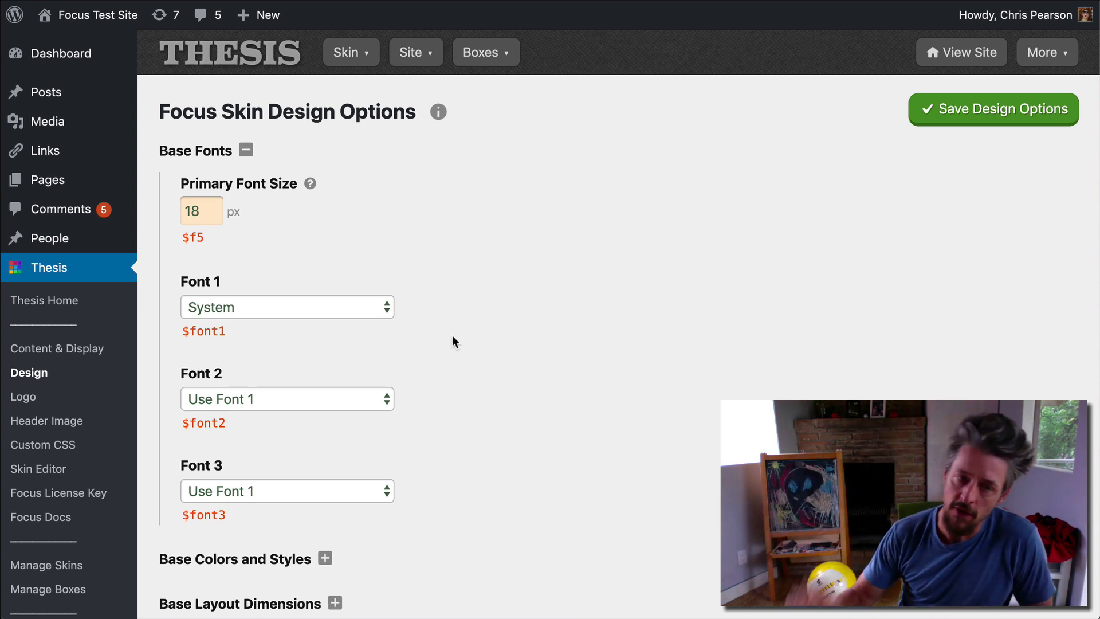
# Step: Look through the fonts available for Font 1 and close the list without changing the selection
pyautogui.click(356, 309)
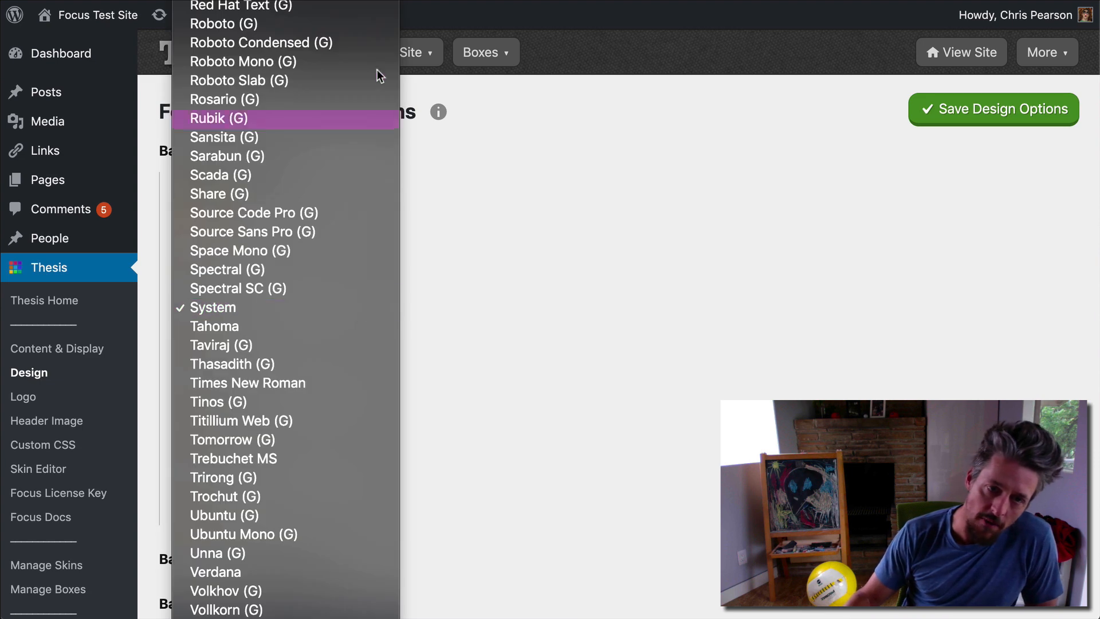
pyautogui.scroll(3, 298, 138)
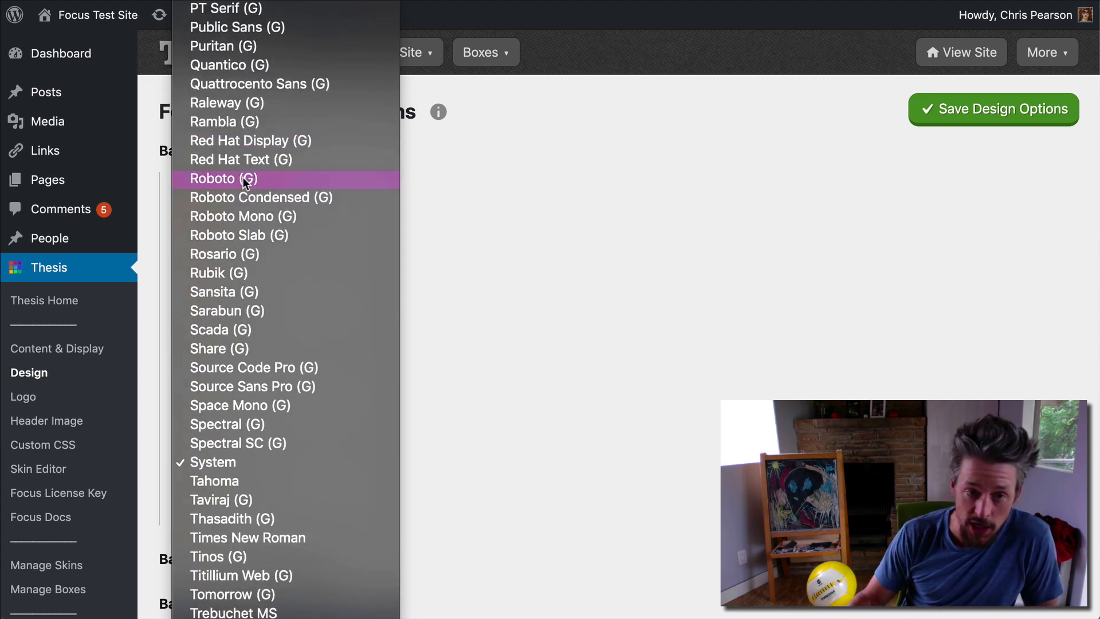
pyautogui.scroll(5, 234, 177)
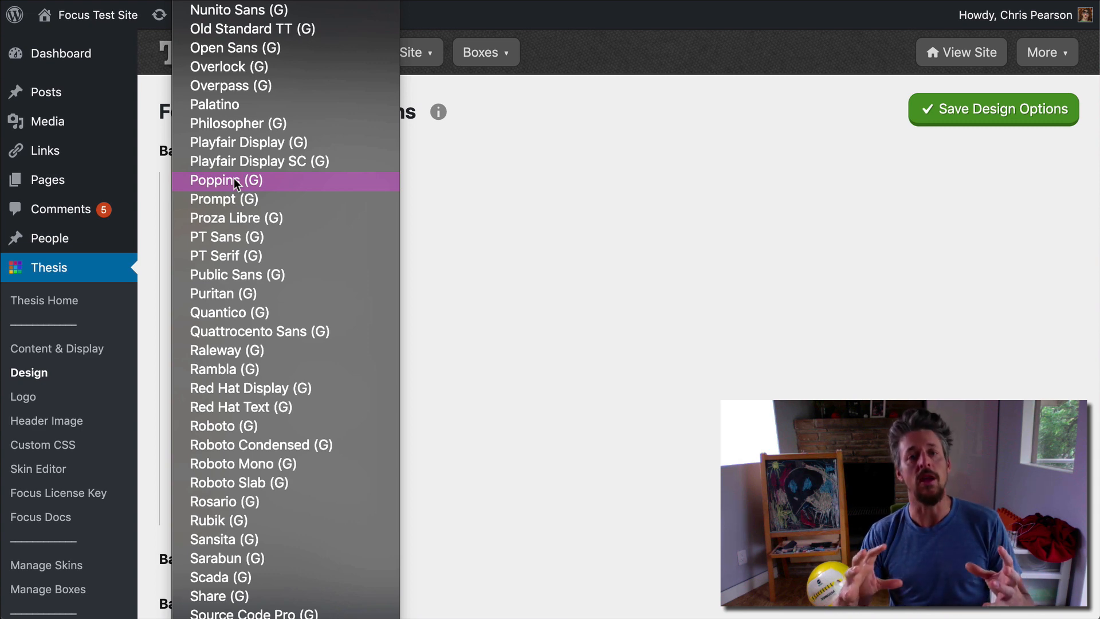
pyautogui.click(534, 236)
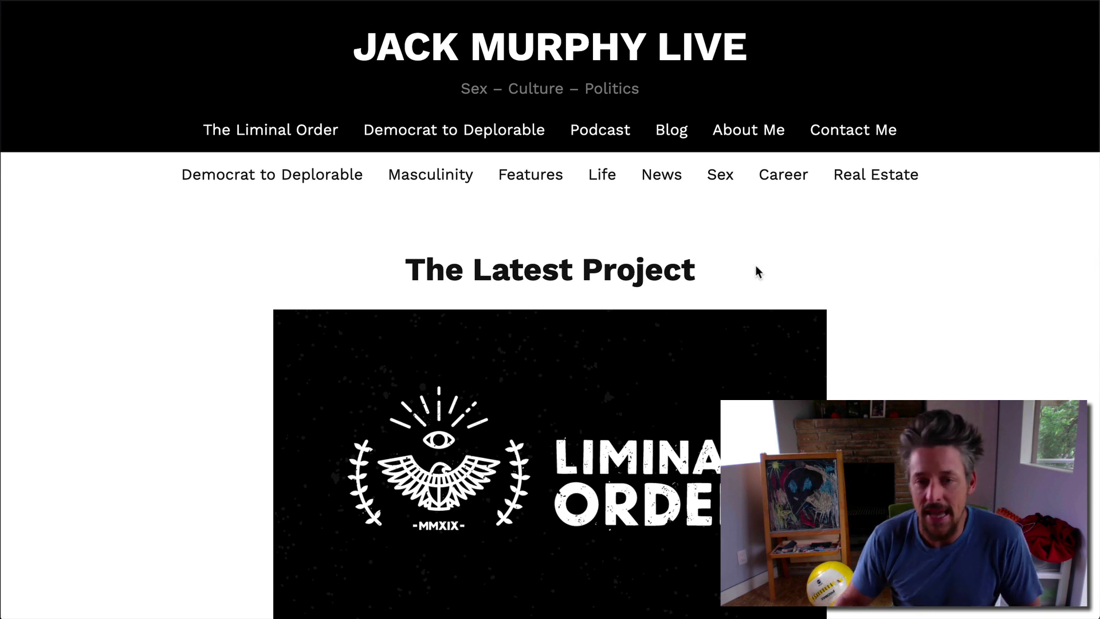
# Step: Examine the typeface of the headings, lists, paragraphs and bold text on the reference site's home page, especially under Membership Information
pyautogui.scroll(-15, 755, 265)
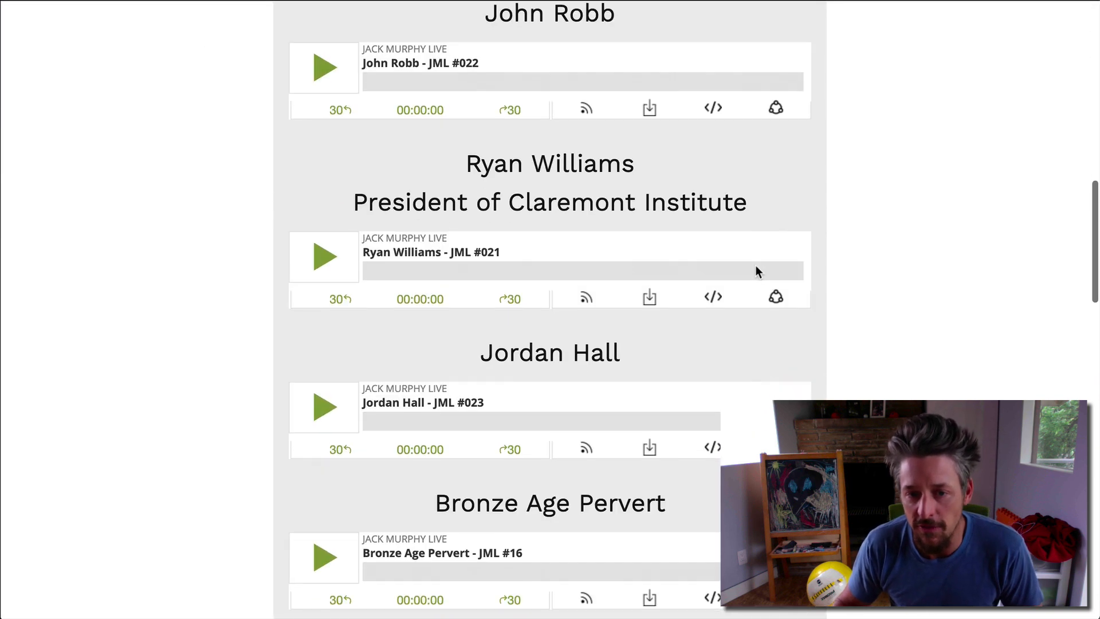
pyautogui.scroll(-3, 755, 266)
pyautogui.moveTo(406, 92); pyautogui.dragTo(682, 419)
pyautogui.click(489, 282)
pyautogui.scroll(-4, 489, 282)
pyautogui.click(671, 458)
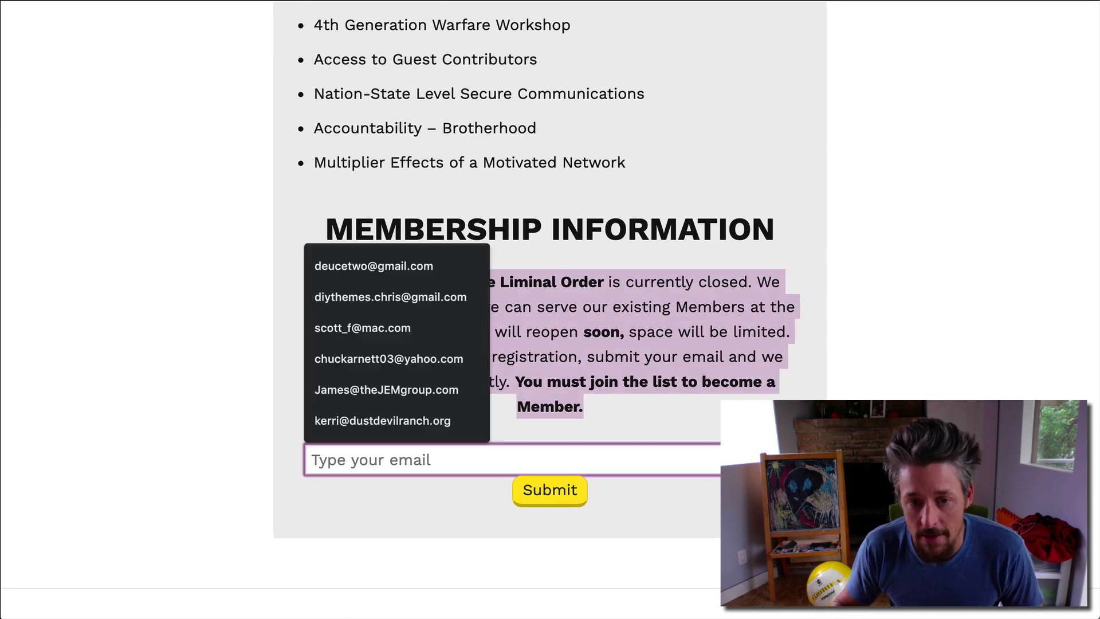
pyautogui.click(678, 388)
pyautogui.moveTo(351, 273); pyautogui.dragTo(614, 372)
pyautogui.click(562, 394)
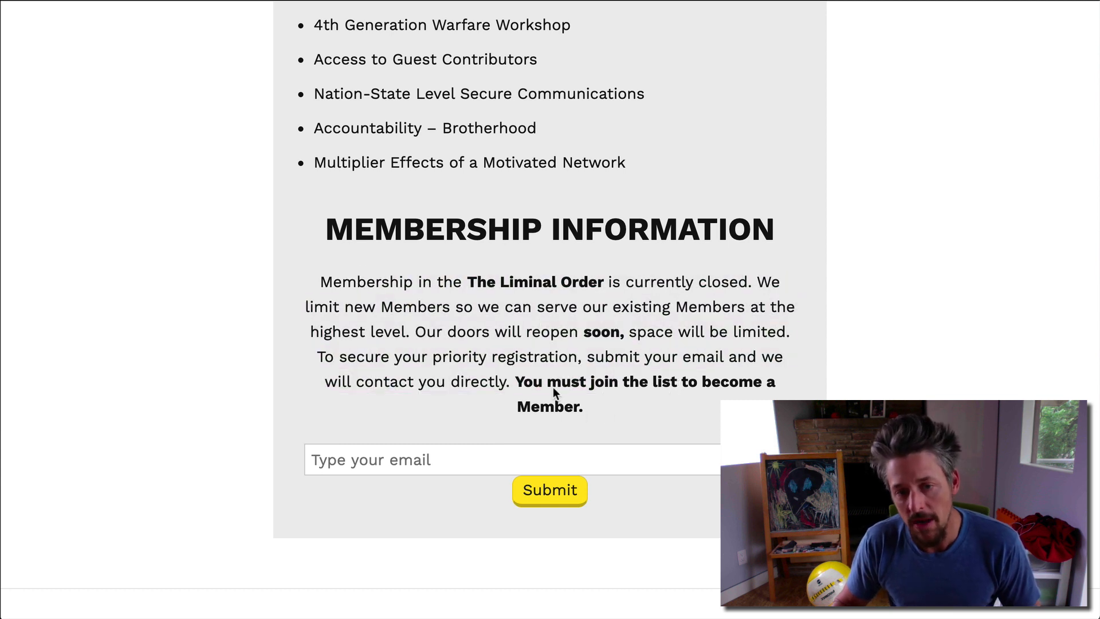
pyautogui.moveTo(519, 379); pyautogui.dragTo(582, 408)
pyautogui.click(581, 404)
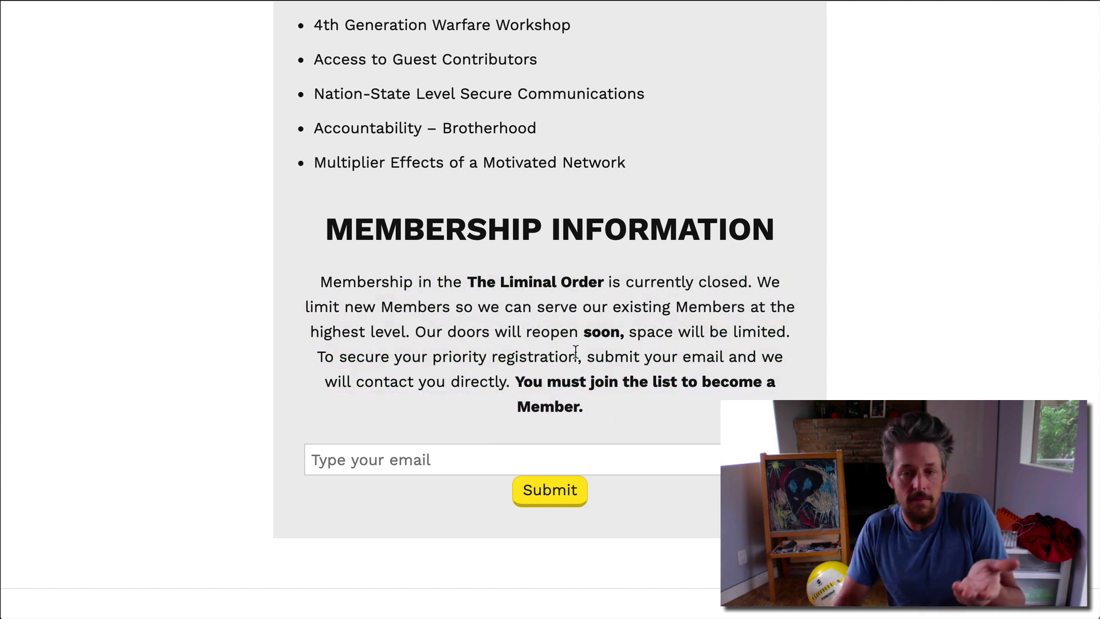
pyautogui.moveTo(463, 277); pyautogui.dragTo(546, 354)
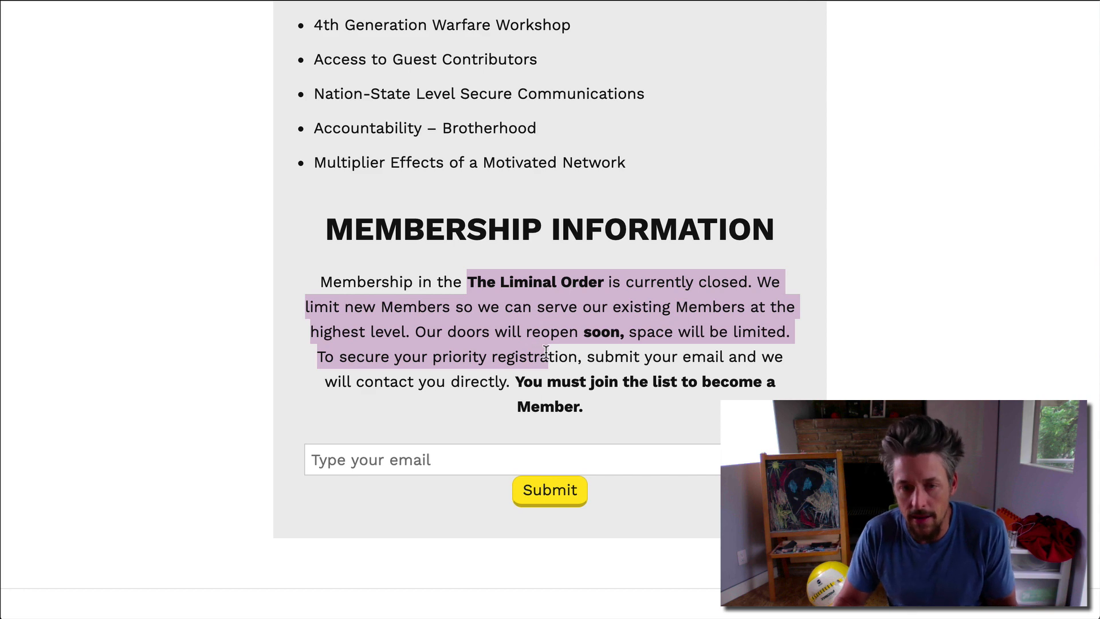
pyautogui.click(546, 353)
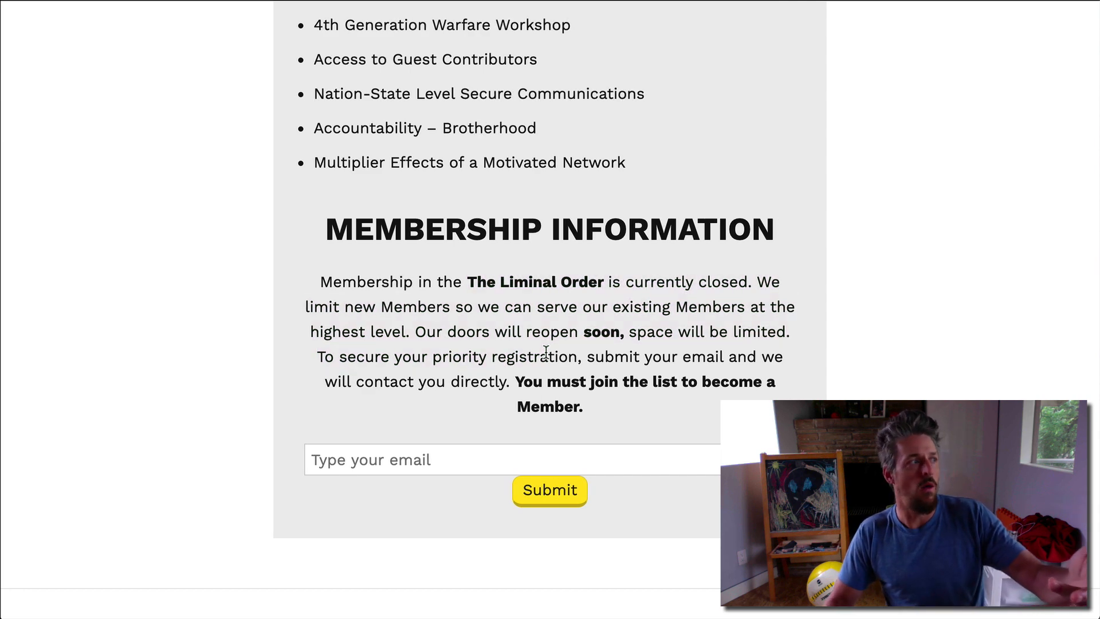
pyautogui.scroll(2, 543, 355)
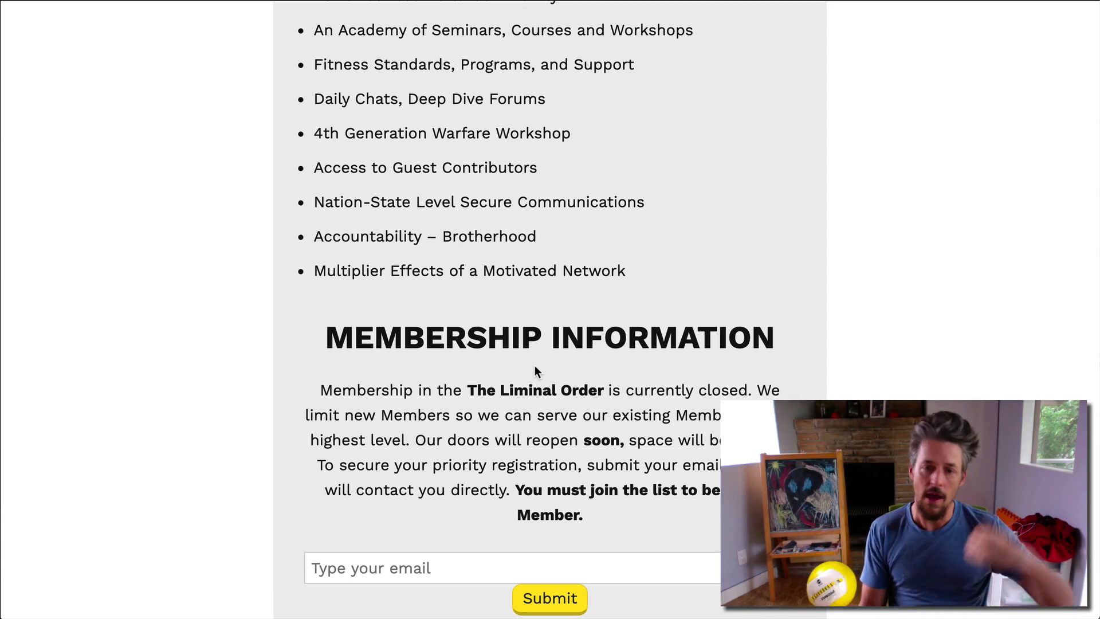
pyautogui.moveTo(472, 393); pyautogui.dragTo(597, 490)
pyautogui.click(589, 509)
pyautogui.scroll(5, 589, 509)
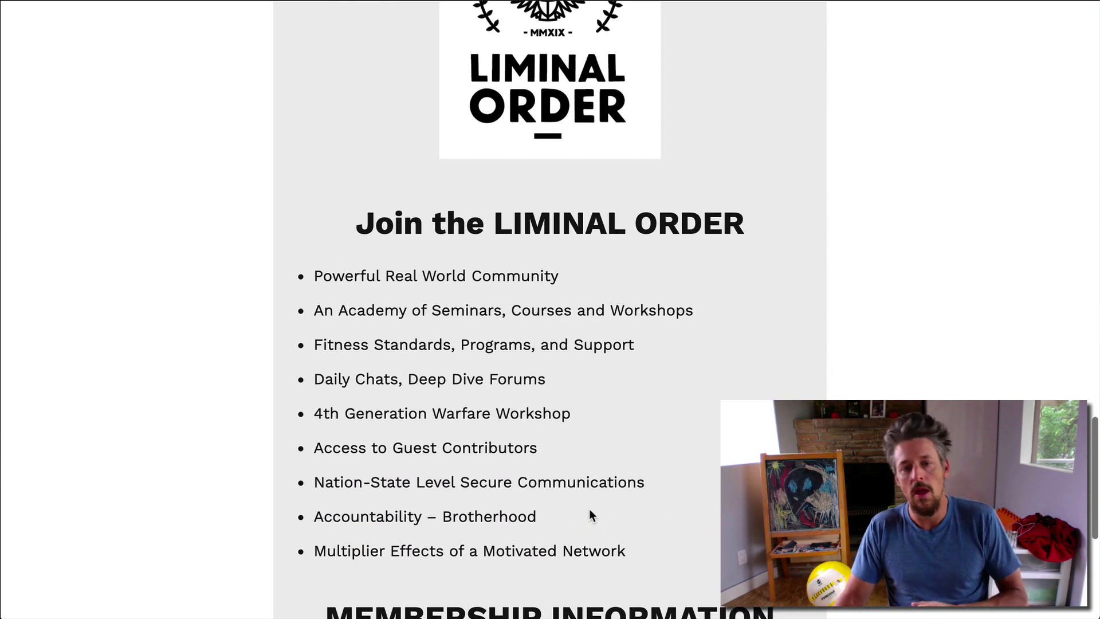
pyautogui.scroll(20, 591, 511)
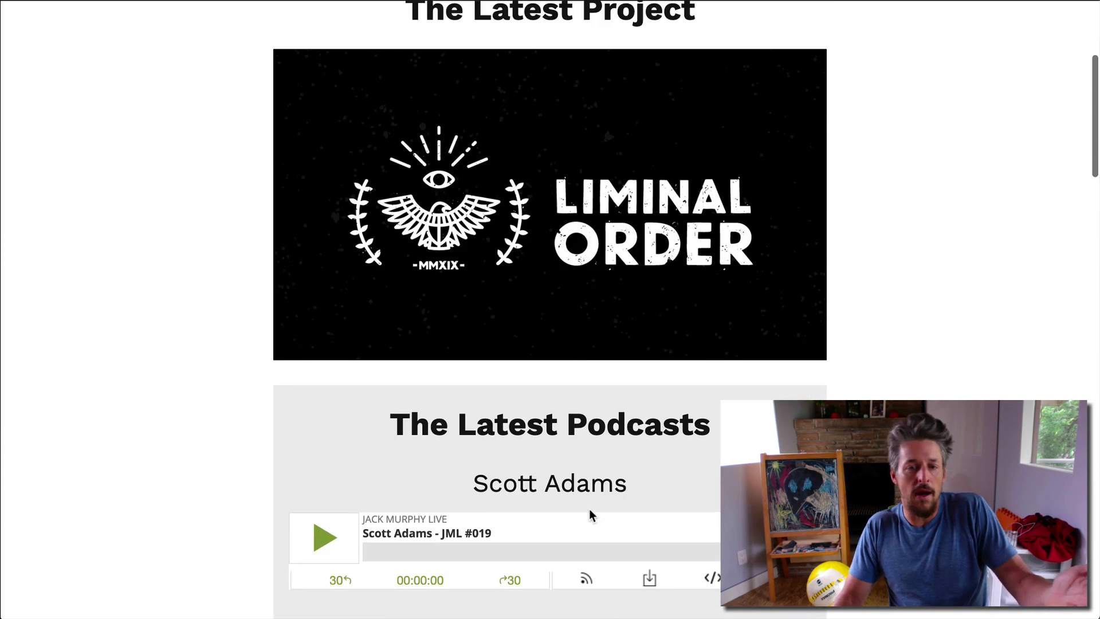
pyautogui.scroll(5, 589, 509)
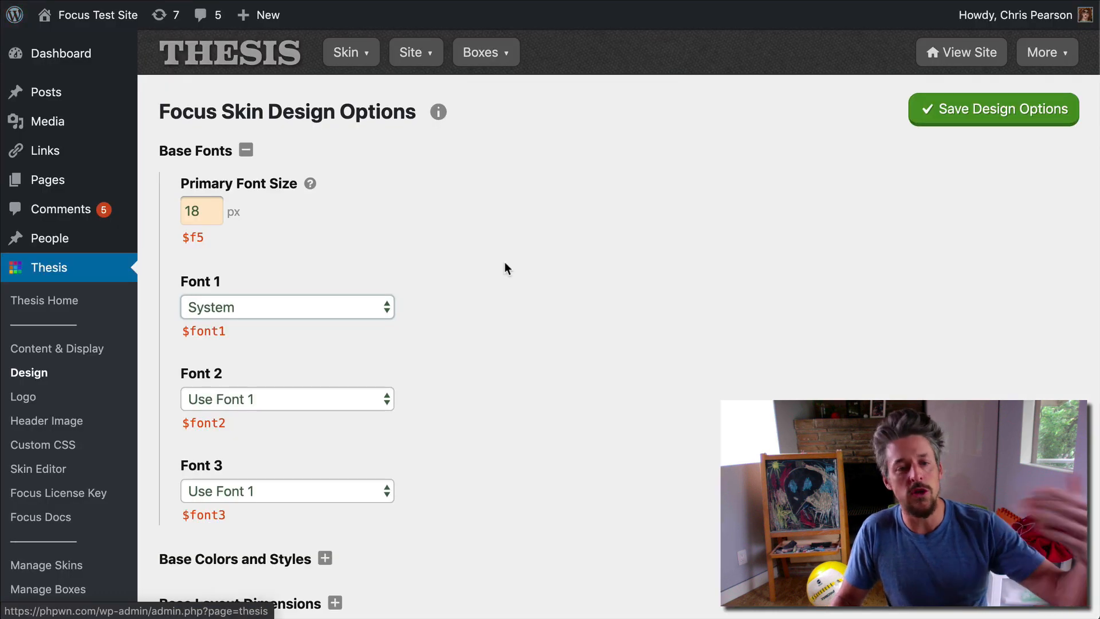
# Step: Set Font 1 to Montserrat (G), save the design options, and reload the test site's front page
pyautogui.click(305, 305)
pyautogui.scroll(10, 312, 475)
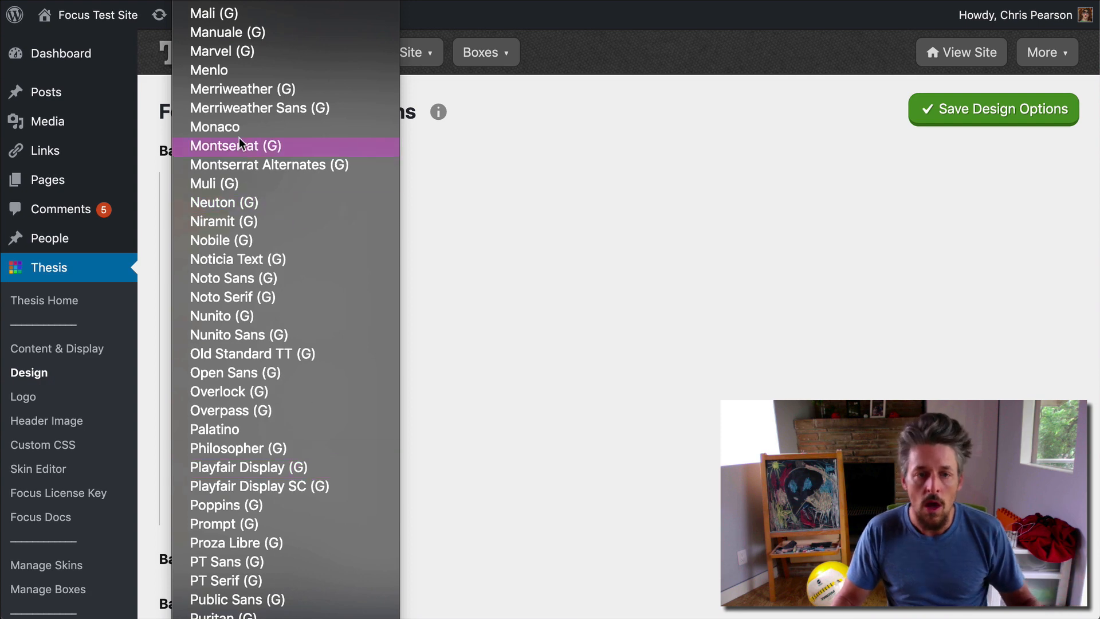
pyautogui.click(238, 147)
pyautogui.click(1019, 107)
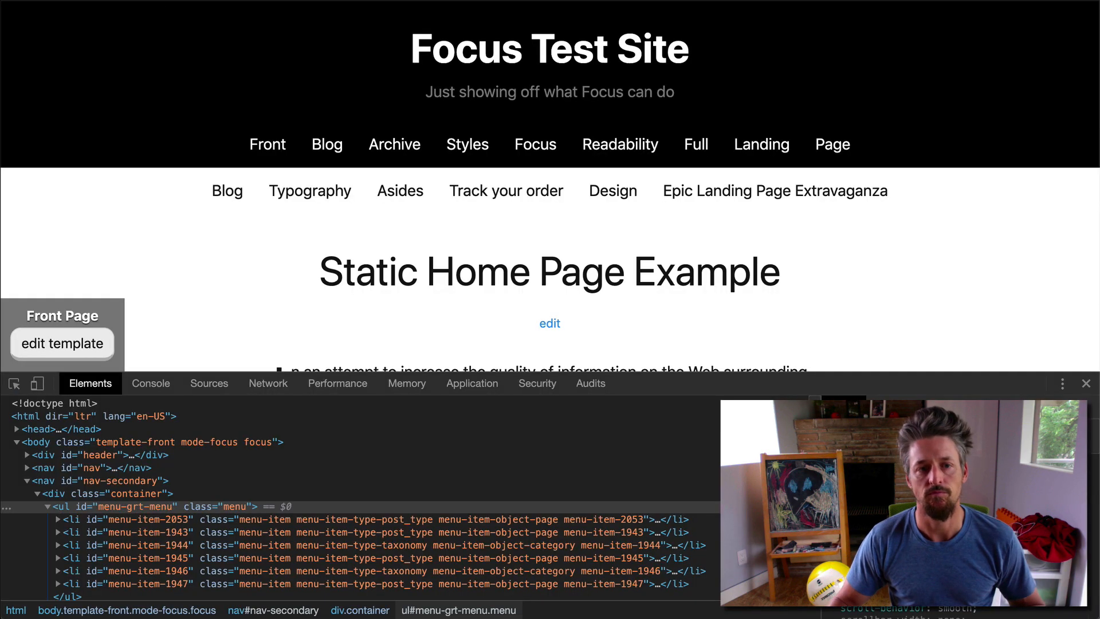
pyautogui.press('super+r')
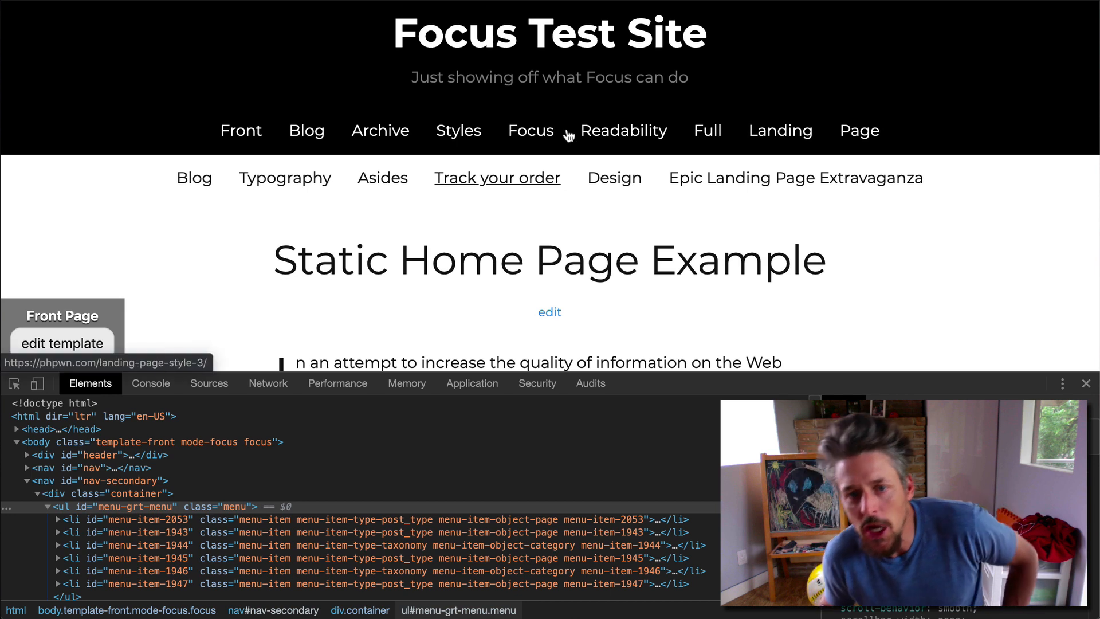
pyautogui.scroll(1, 499, 177)
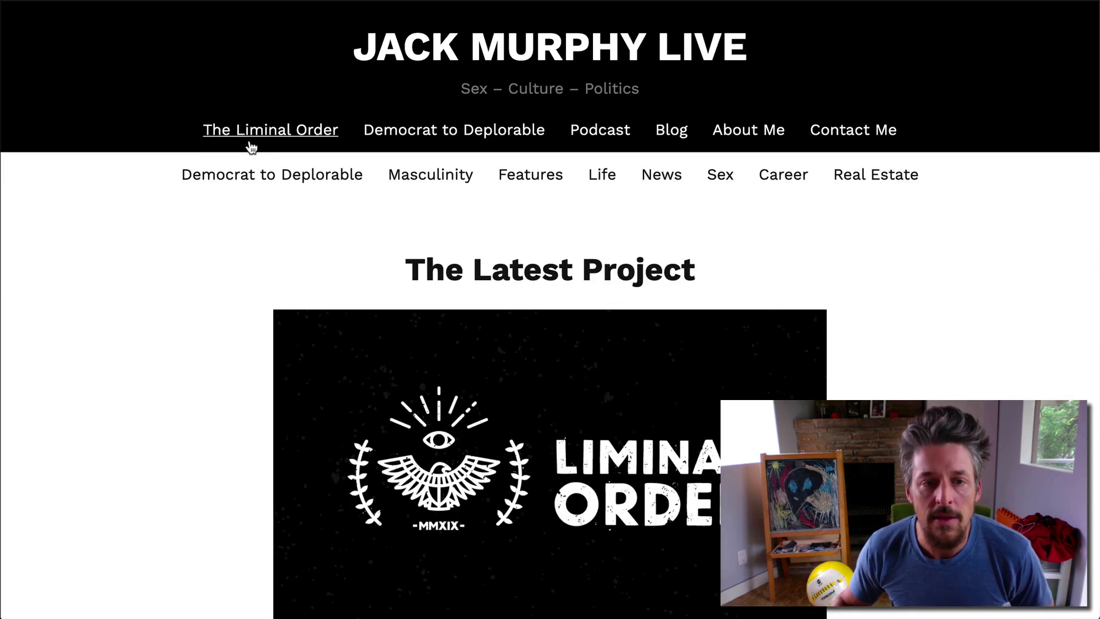
# Step: Inspect The Liminal Order link in the reference site's main menu, examining the markup and styles of its list item and anchor
pyautogui.rightClick(251, 148)
pyautogui.click(320, 309)
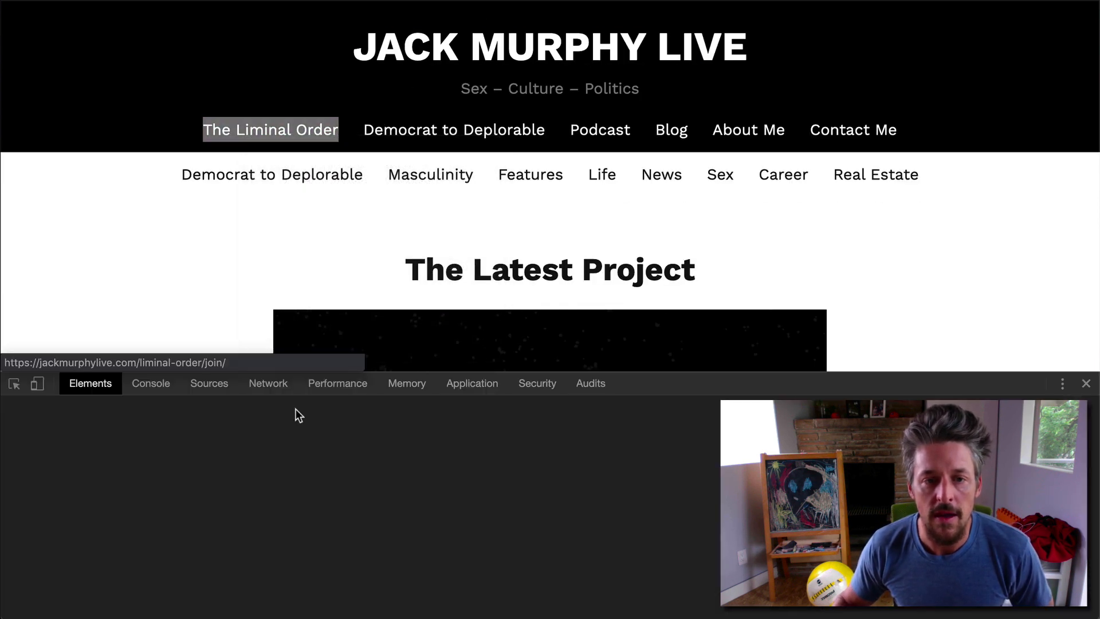
pyautogui.click(90, 504)
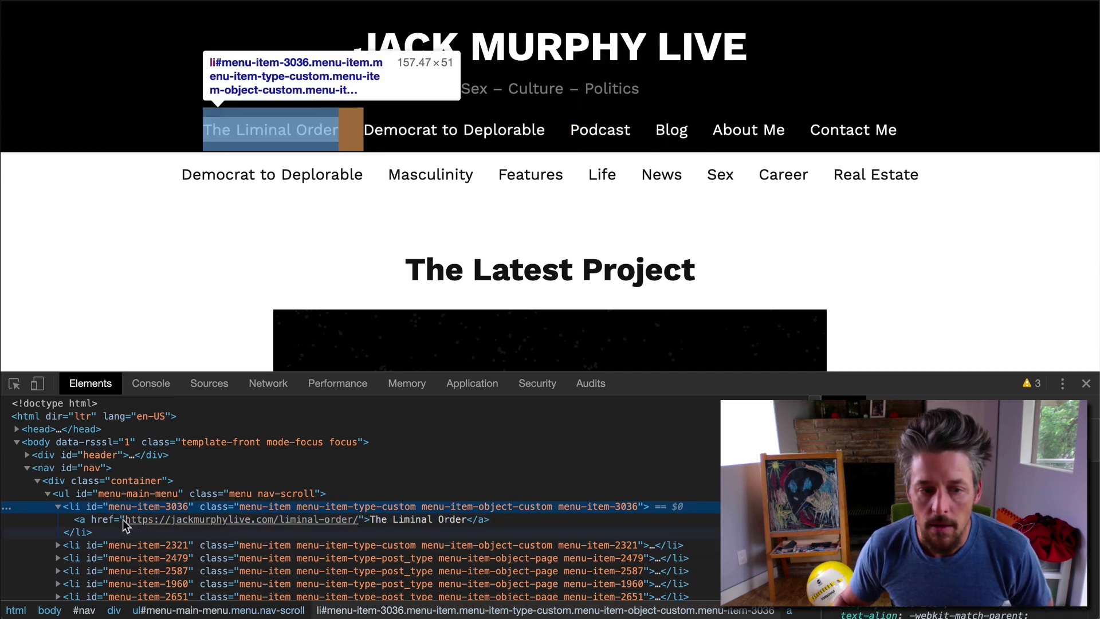
pyautogui.click(899, 405)
pyautogui.click(844, 405)
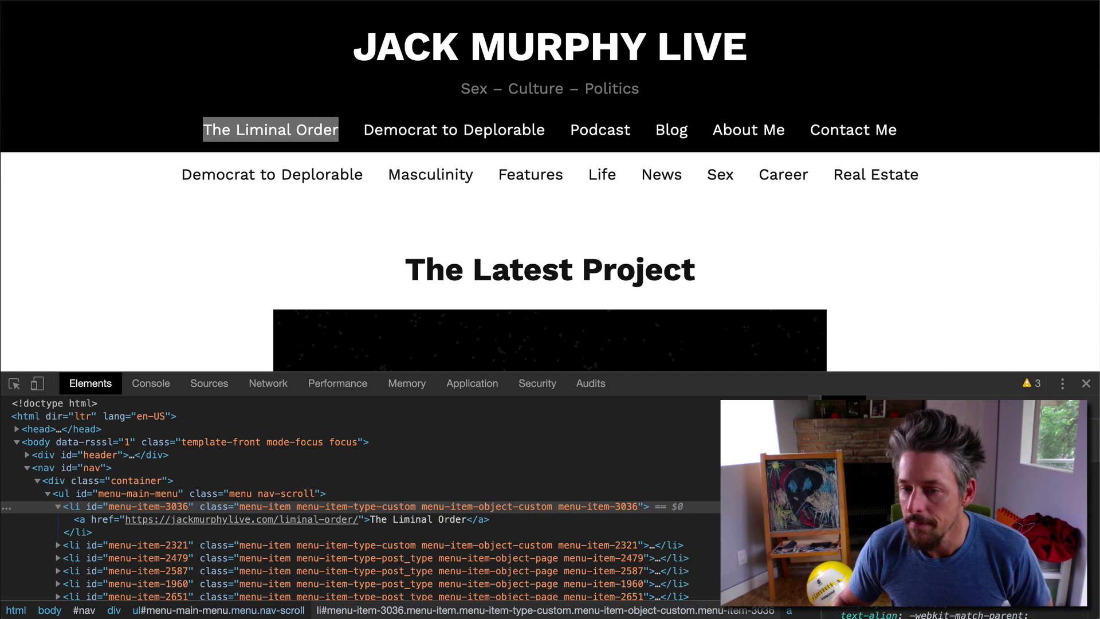
pyautogui.scroll(-3, 945, 516)
pyautogui.click(98, 522)
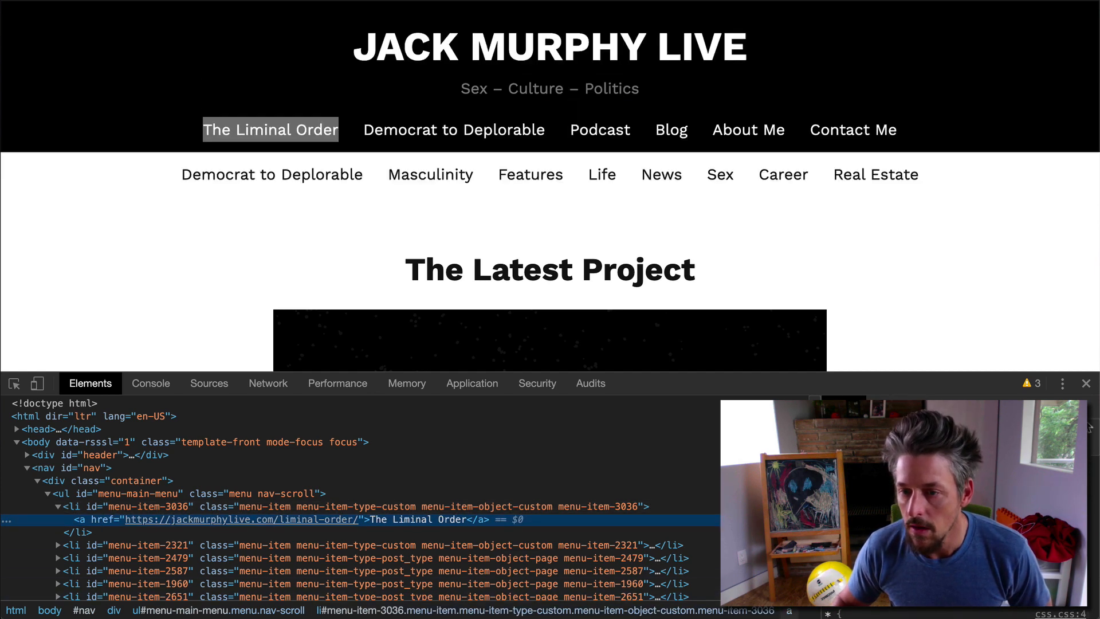
pyautogui.click(1087, 385)
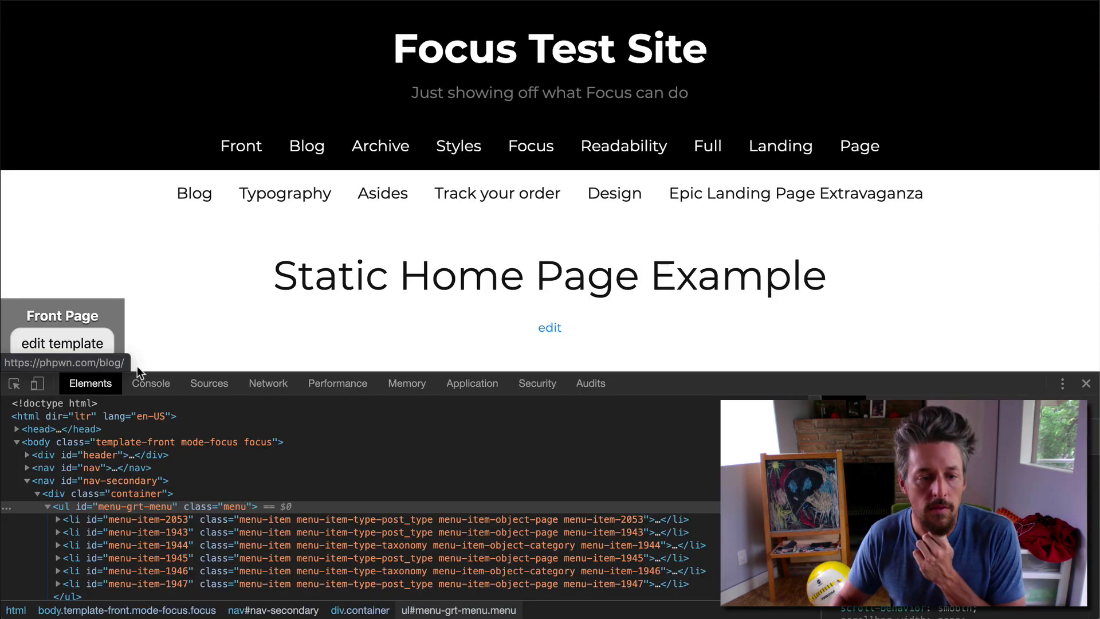
# Step: Inspect the markup and styles of the Blog link in the test site's secondary menu
pyautogui.click(57, 519)
pyautogui.click(100, 534)
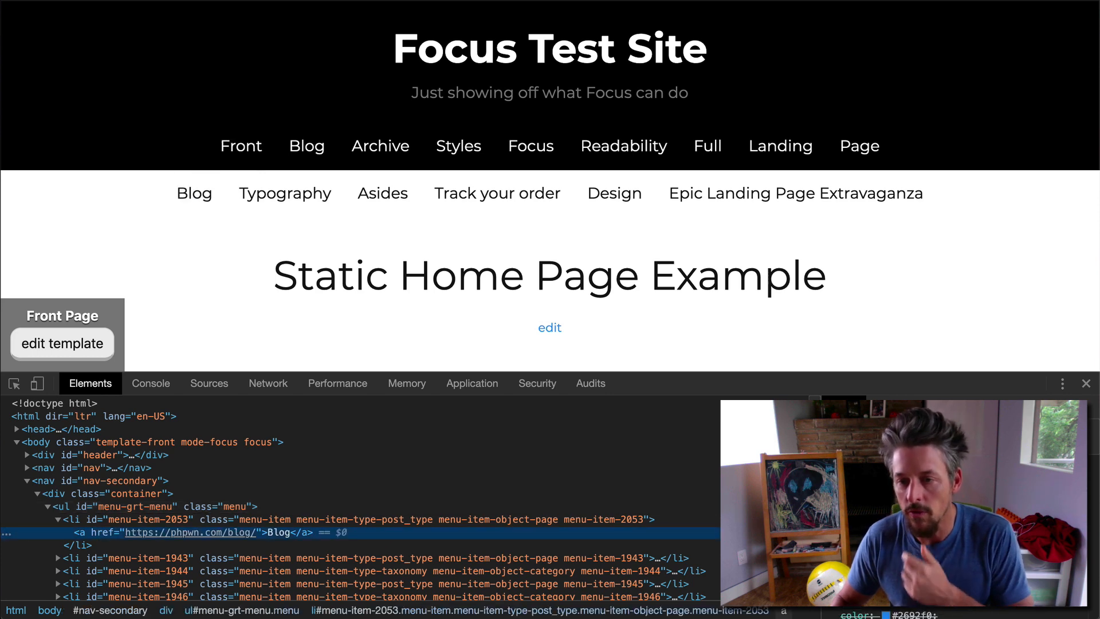
pyautogui.click(1085, 384)
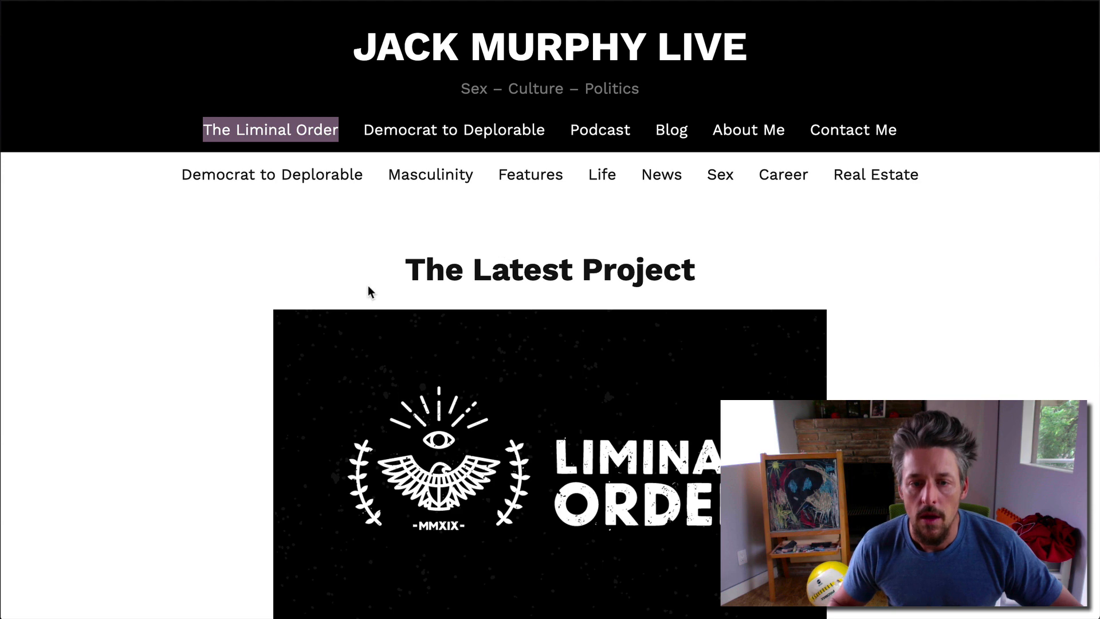
# Step: Compare the weight of The Latest Project heading on the reference site with the Static Home Page Example headline on the test site
pyautogui.moveTo(375, 289); pyautogui.dragTo(776, 280)
pyautogui.click(680, 296)
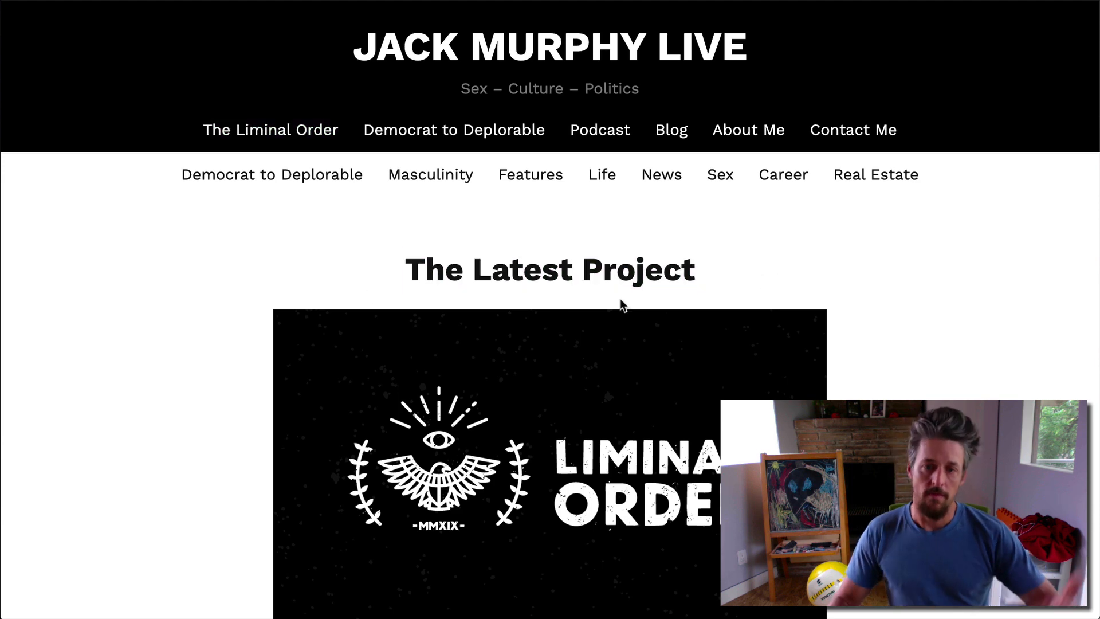
pyautogui.moveTo(428, 261); pyautogui.dragTo(730, 266)
pyautogui.click(501, 280)
pyautogui.moveTo(427, 261); pyautogui.dragTo(818, 273)
pyautogui.click(818, 274)
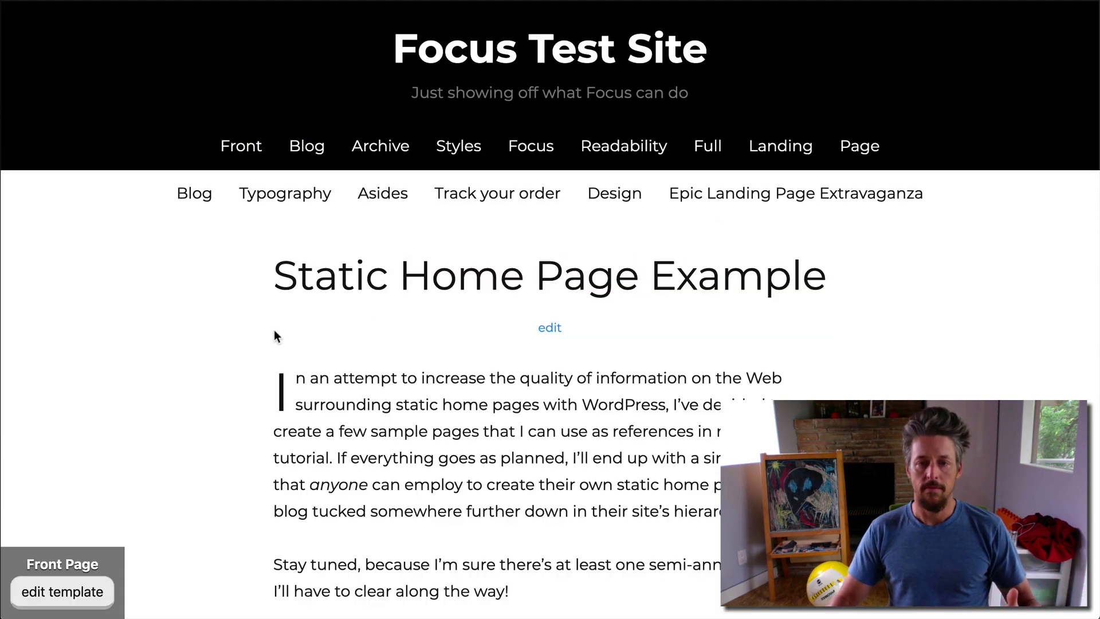
pyautogui.moveTo(274, 329); pyautogui.dragTo(851, 307)
pyautogui.click(850, 306)
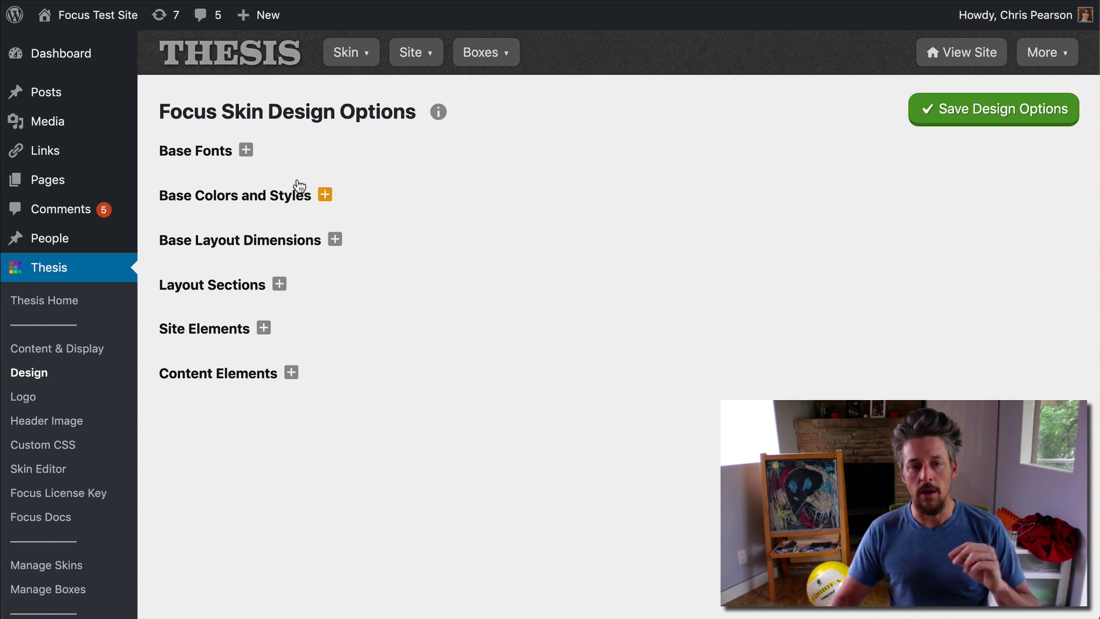
# Step: Set the font style of Headlines to bold in the Focus skin's Content Elements design options
pyautogui.click(210, 380)
pyautogui.scroll(-2, 179, 320)
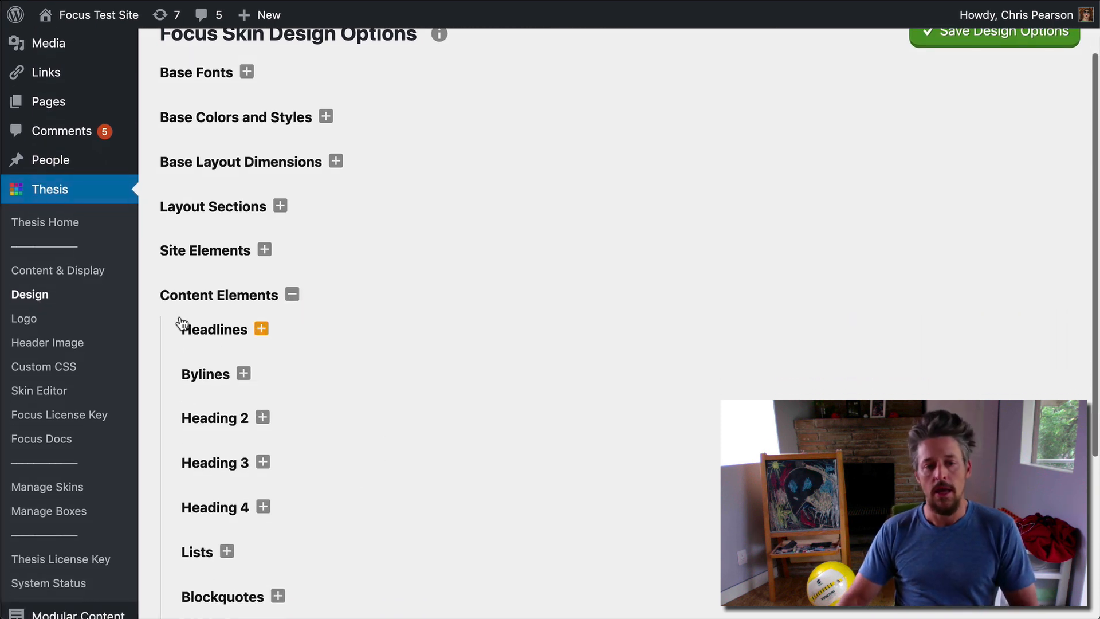
pyautogui.click(212, 331)
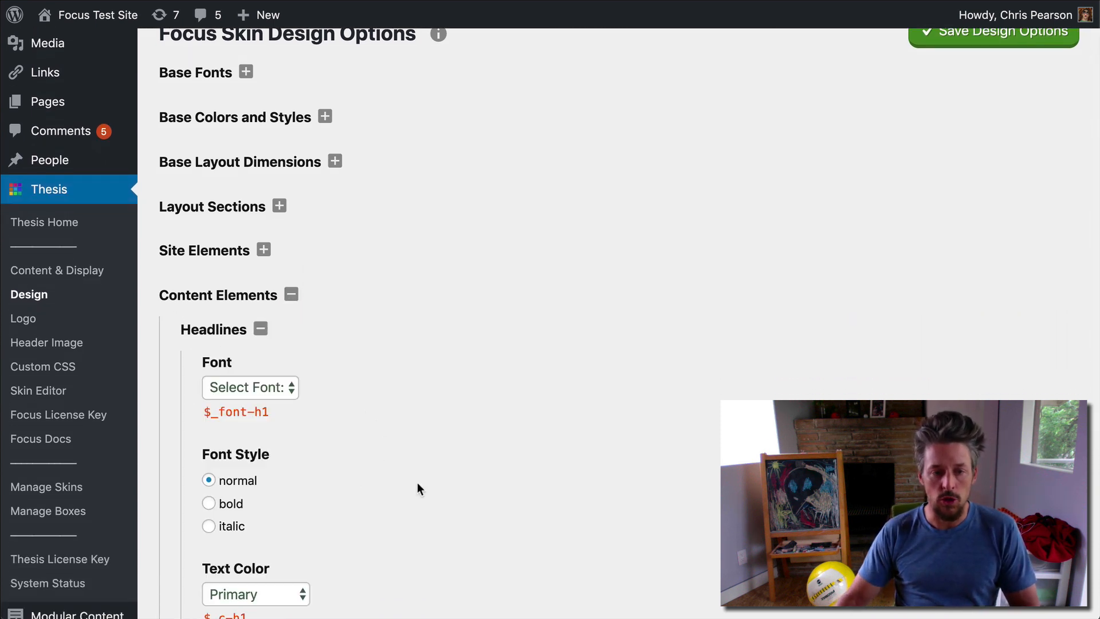
pyautogui.scroll(-3, 409, 464)
pyautogui.click(222, 382)
# Step: Set the font style of Heading 2 to bold
pyautogui.scroll(-5, 474, 456)
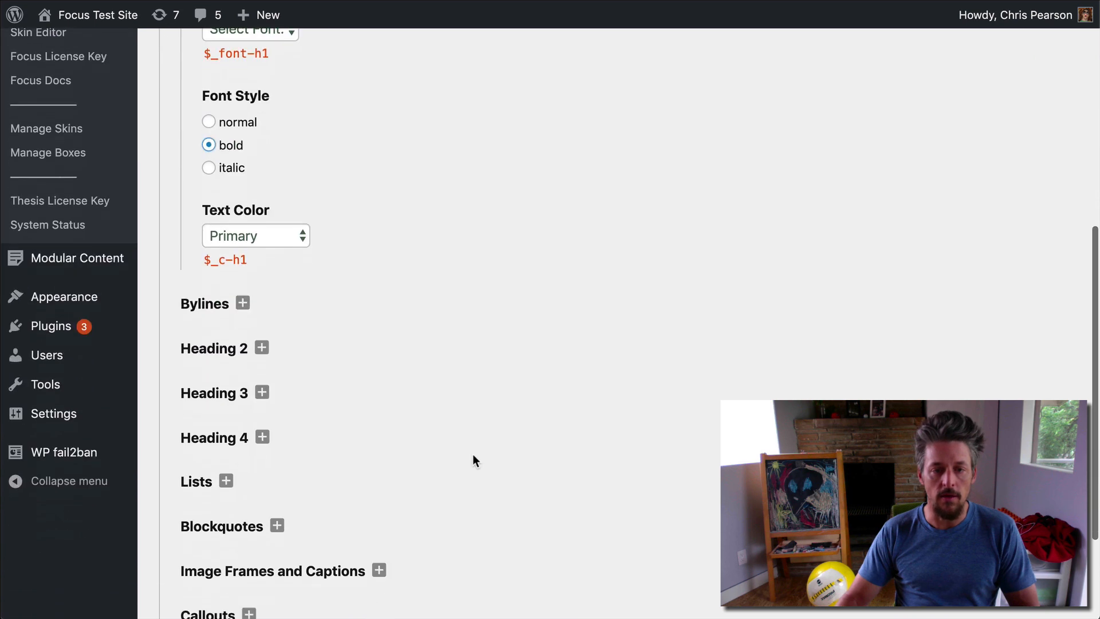
pyautogui.click(222, 344)
pyautogui.scroll(-2, 222, 361)
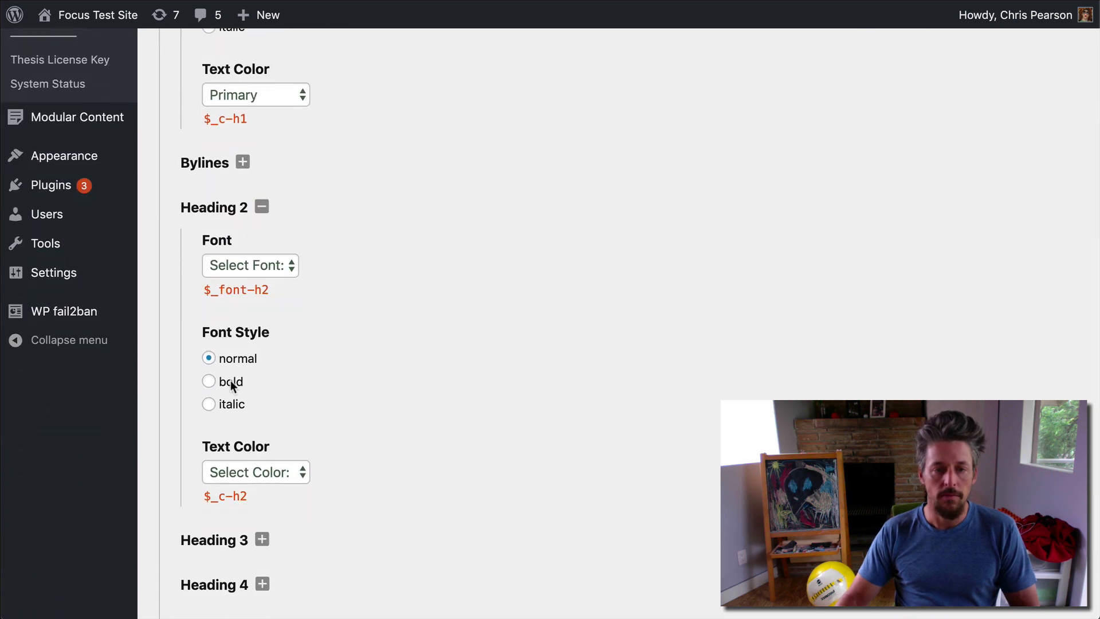
pyautogui.click(222, 381)
# Step: Set the font style of Heading 3 and Heading 4 to bold, and check the font styles of all headings
pyautogui.scroll(-4, 235, 367)
pyautogui.click(216, 299)
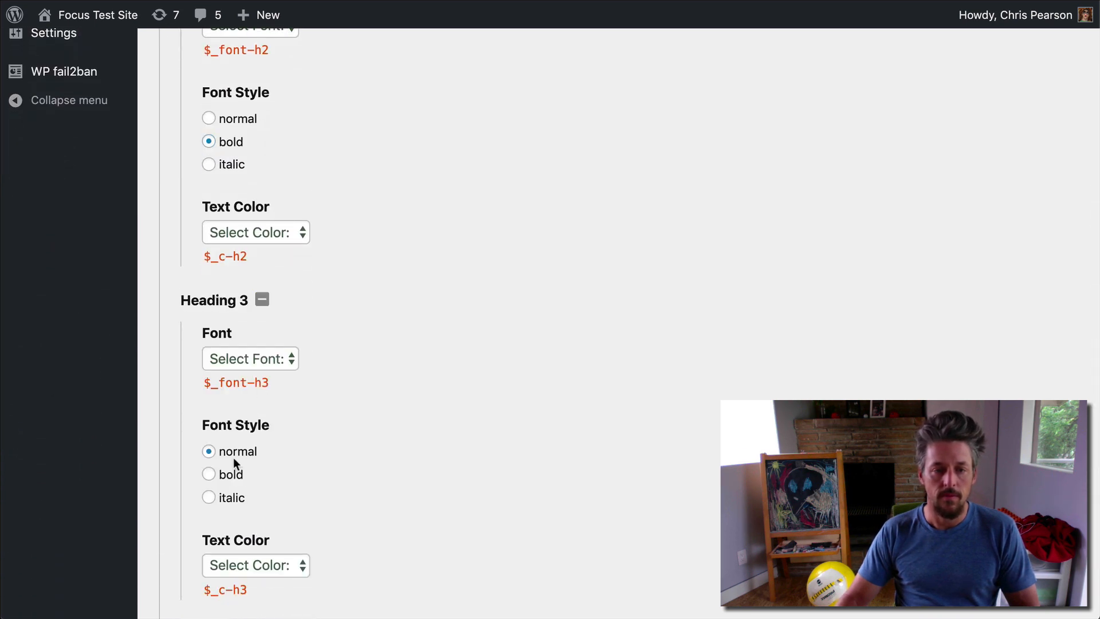
pyautogui.scroll(-4, 229, 474)
pyautogui.click(212, 405)
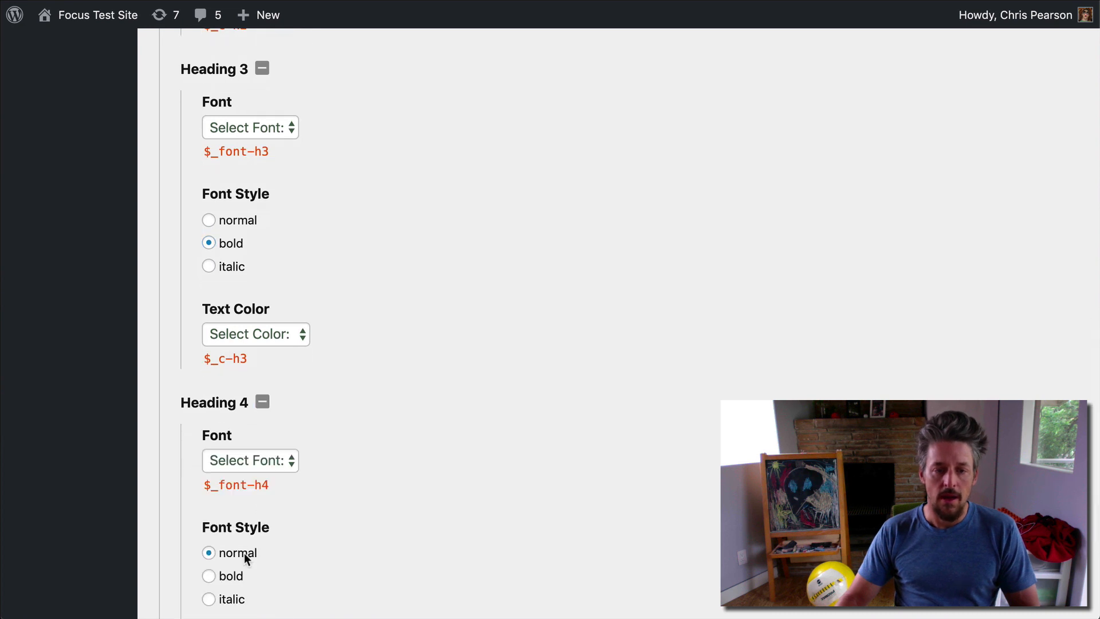
pyautogui.scroll(9, 360, 452)
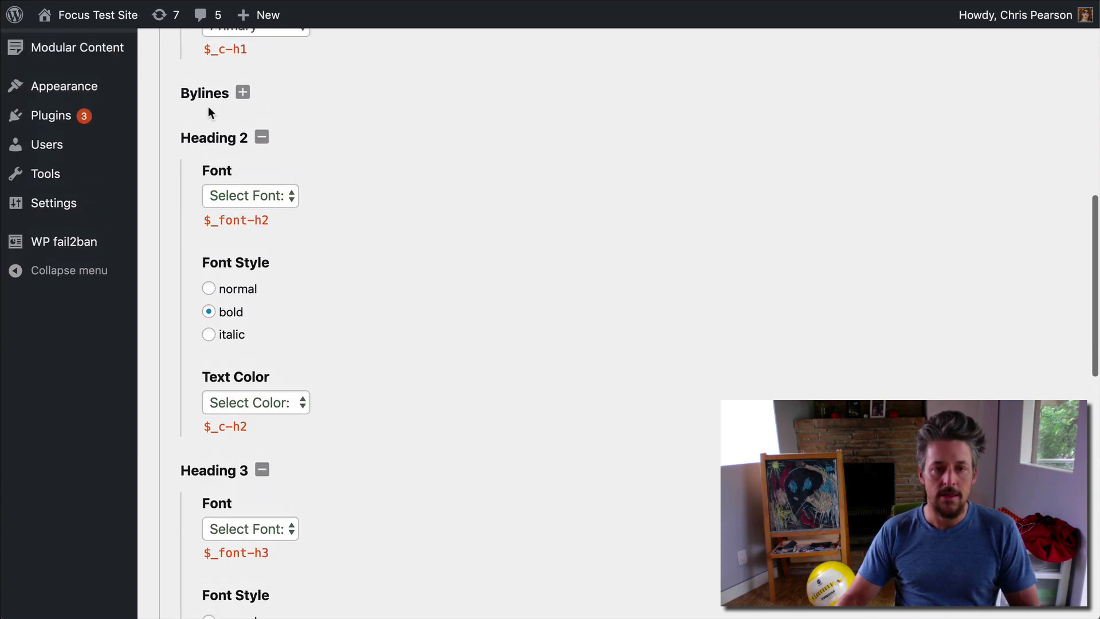
pyautogui.scroll(4, 243, 97)
pyautogui.scroll(-3, 225, 134)
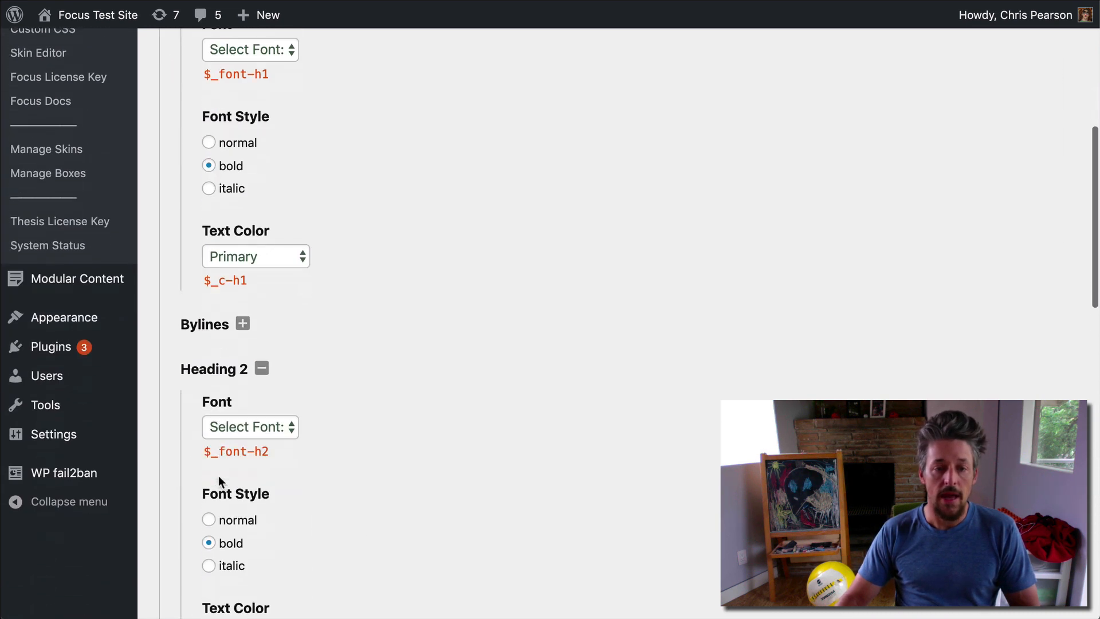
pyautogui.scroll(-6, 338, 504)
pyautogui.scroll(-4, 266, 487)
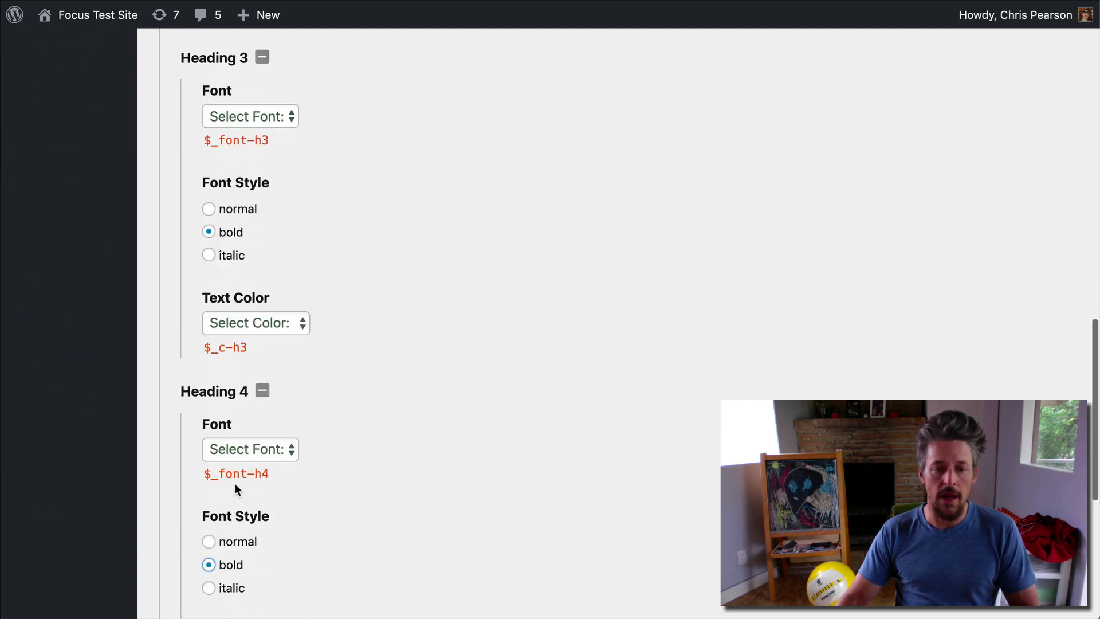
# Step: Save the design options and check the headline on the test site's reloaded front page
pyautogui.scroll(15, 315, 406)
pyautogui.click(970, 109)
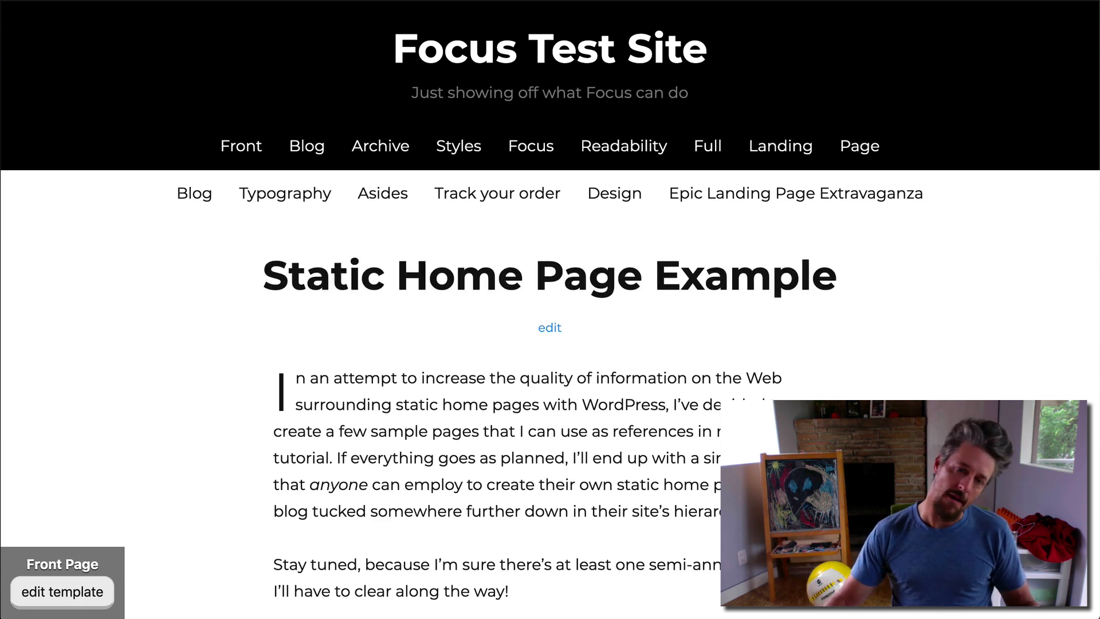
pyautogui.moveTo(289, 312); pyautogui.dragTo(769, 317)
pyautogui.click(771, 317)
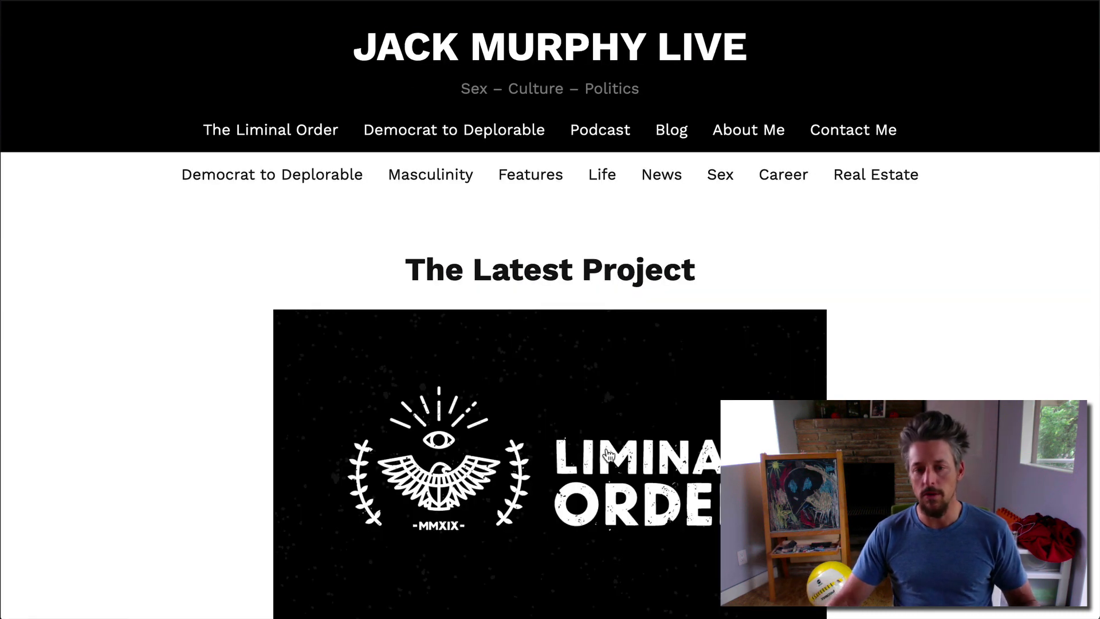
# Step: Compare the reference home page's Latest Project and Latest Podcasts sections with the headline and content of the test site's front page
pyautogui.scroll(-3, 609, 456)
pyautogui.scroll(3, 609, 456)
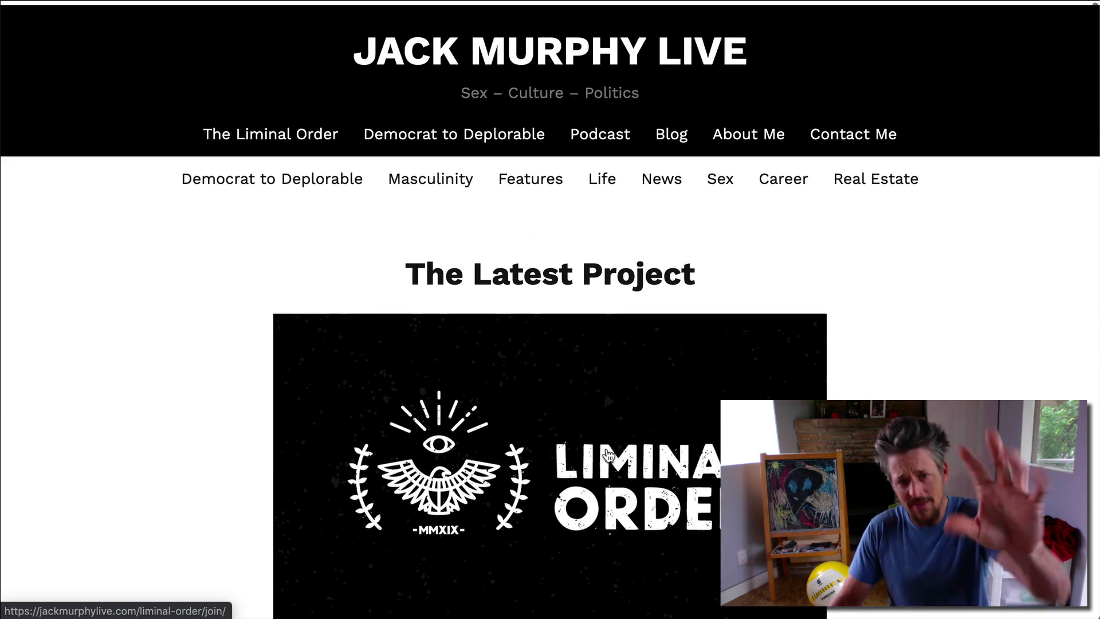
pyautogui.scroll(-1, 498, 468)
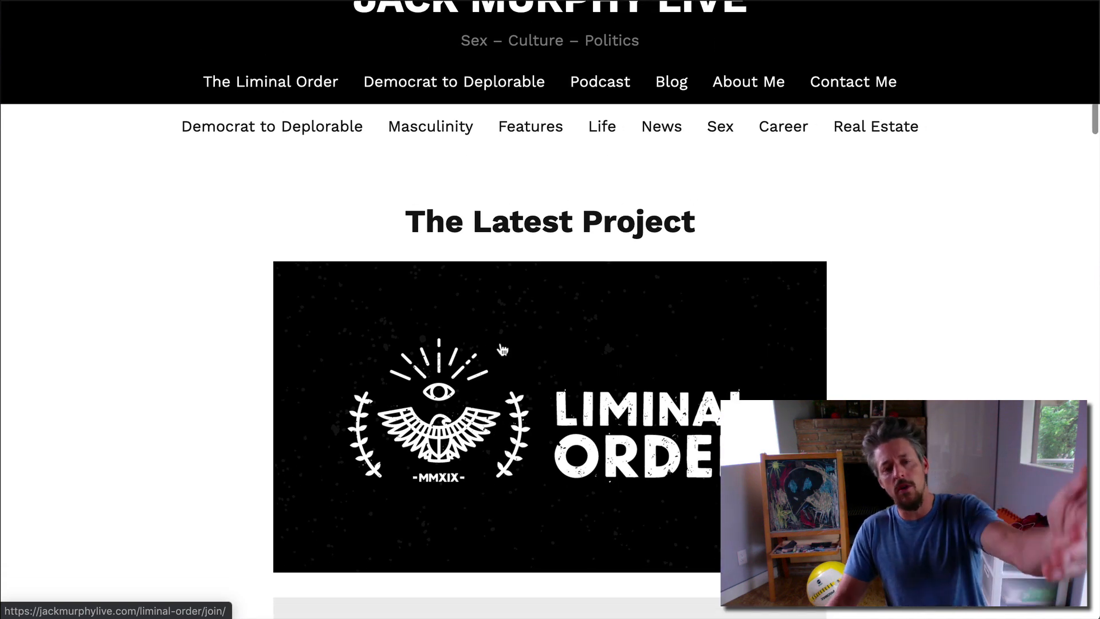
pyautogui.scroll(-1, 502, 350)
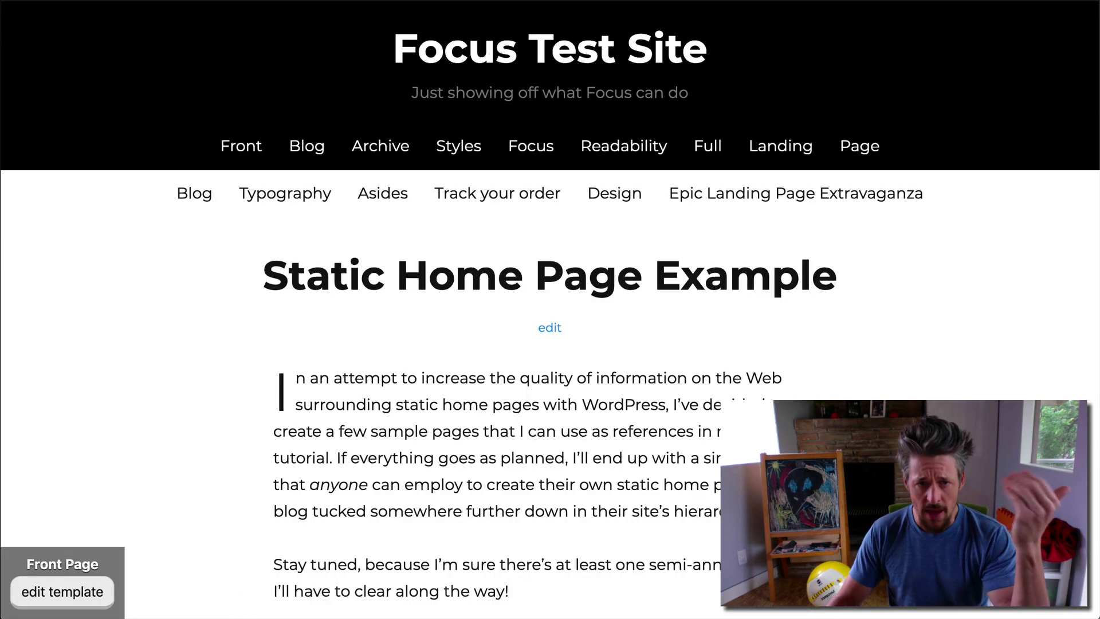
pyautogui.moveTo(263, 269); pyautogui.dragTo(838, 265)
pyautogui.click(850, 248)
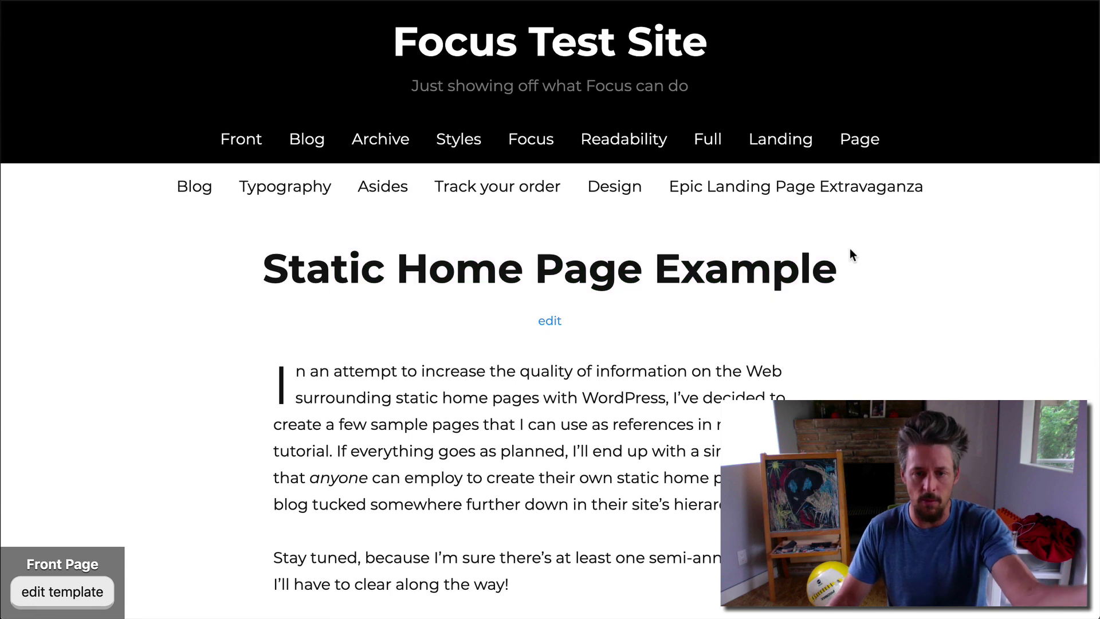
pyautogui.scroll(-3, 851, 249)
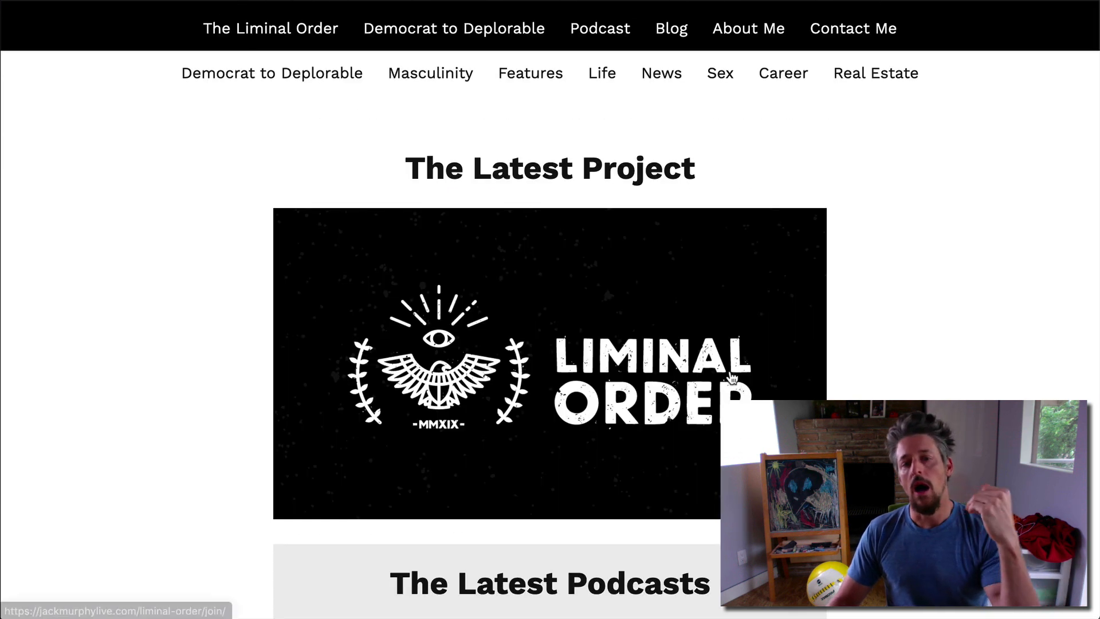
pyautogui.scroll(-2, 560, 252)
pyautogui.scroll(-2, 510, 362)
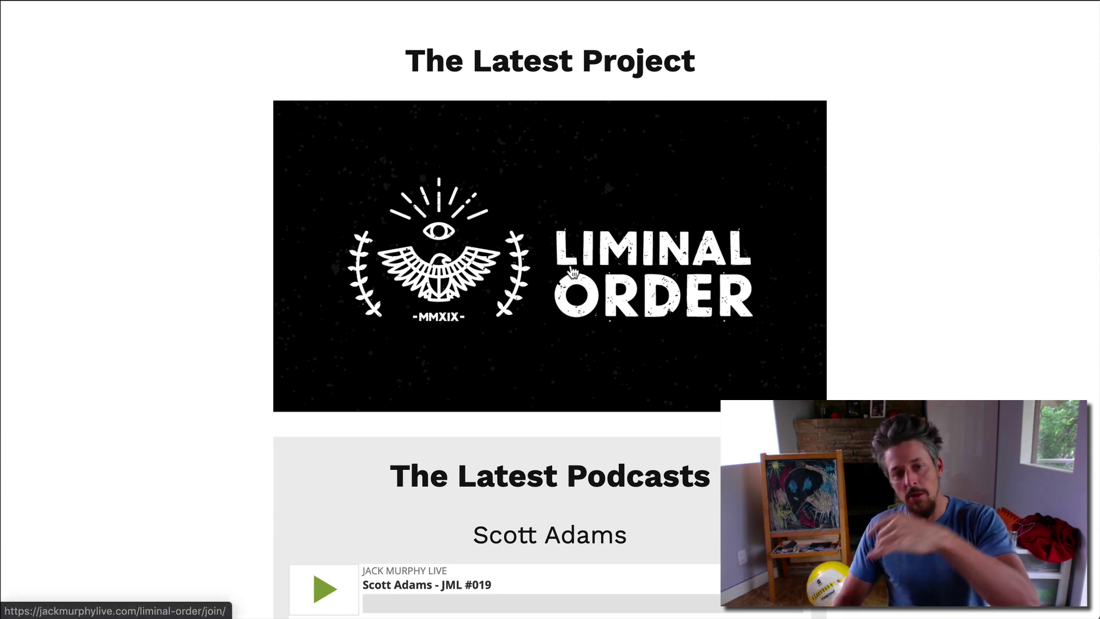
pyautogui.scroll(-5, 595, 333)
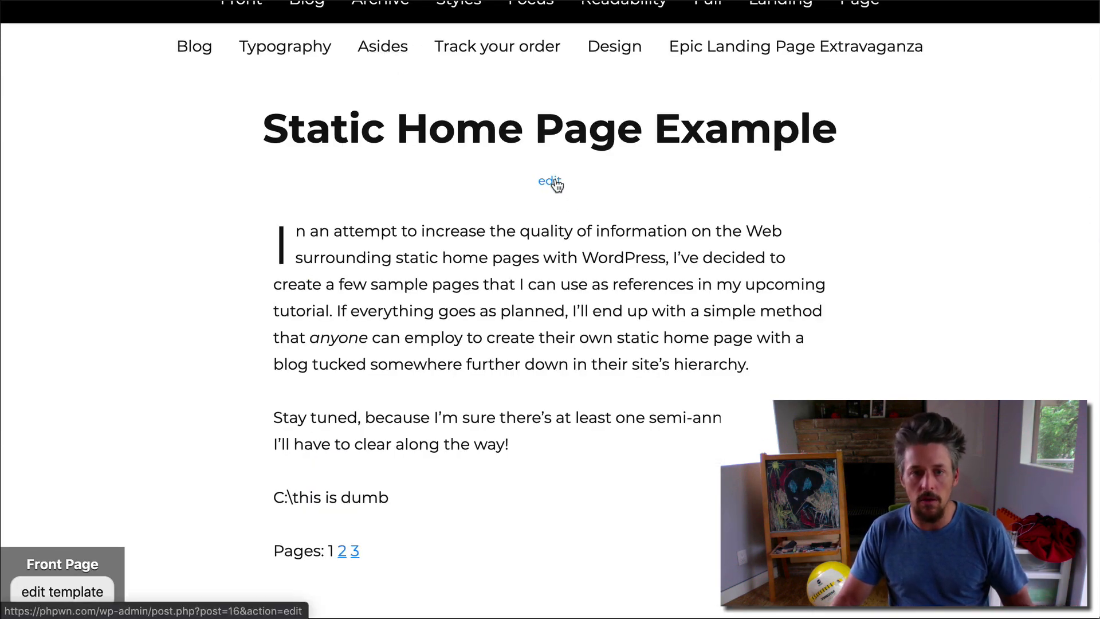
# Step: Open the Static Home Page Example page for editing and review the gray Latest Podcasts box on the reference site
pyautogui.click(554, 184)
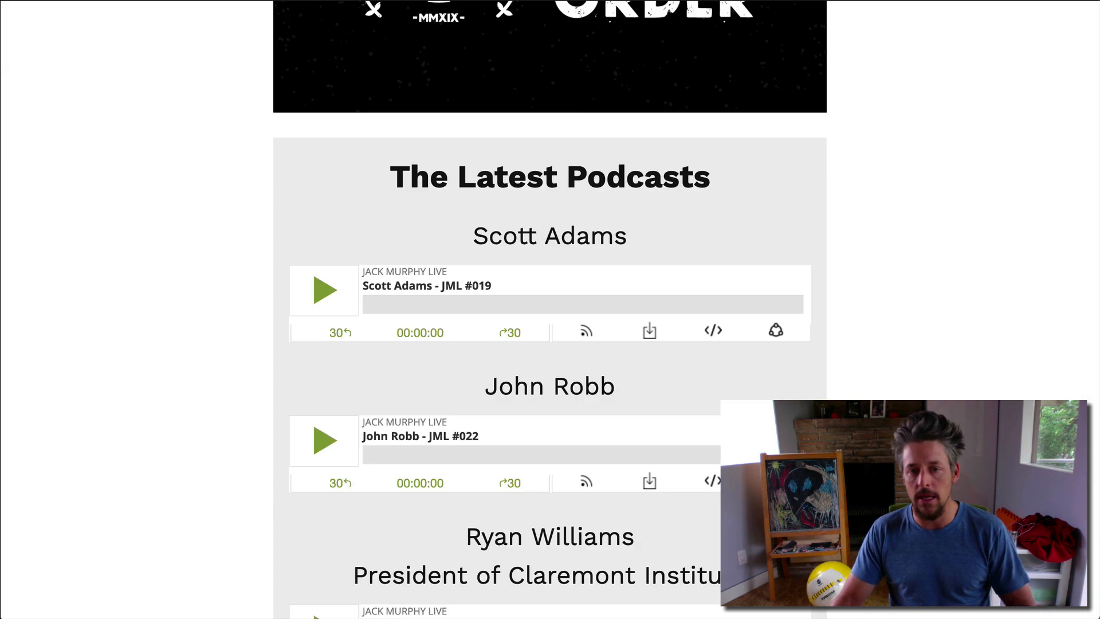
pyautogui.scroll(-3, 590, 411)
pyautogui.scroll(10, 302, 466)
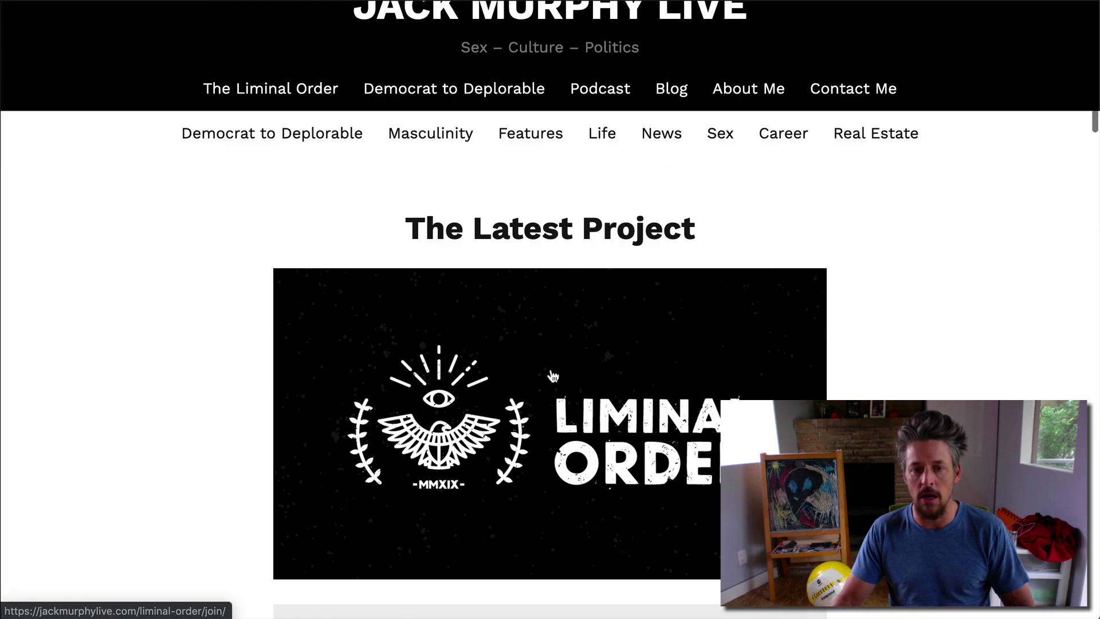
pyautogui.scroll(-6, 545, 209)
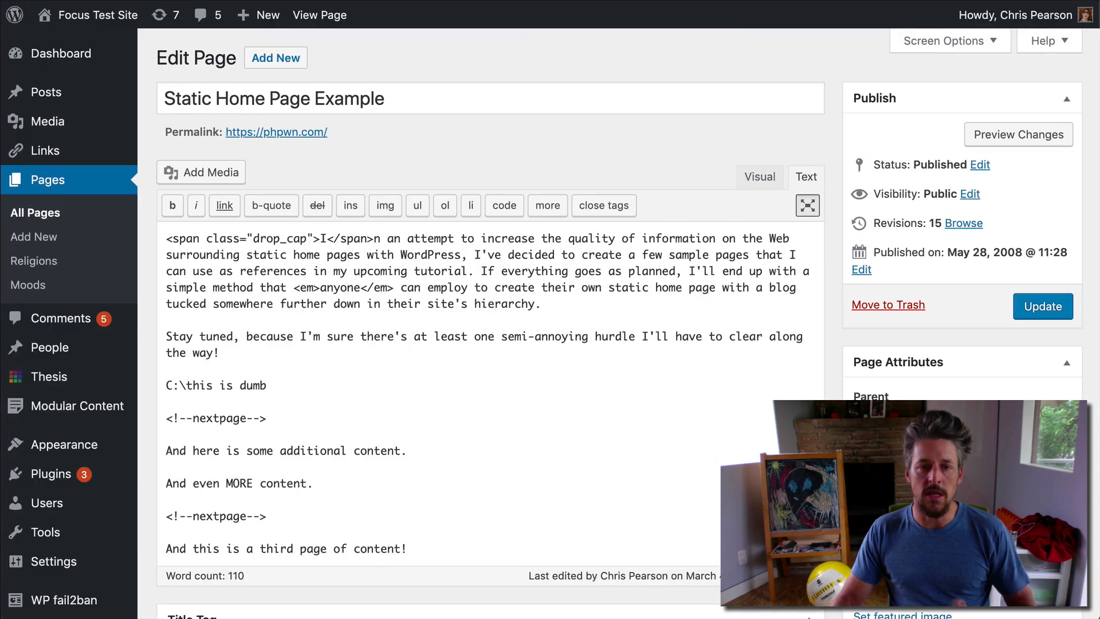
# Step: Add the paragraph "Here is my big gray box." after the page's first paragraph and switch to the visual editor
pyautogui.scroll(-2, 317, 386)
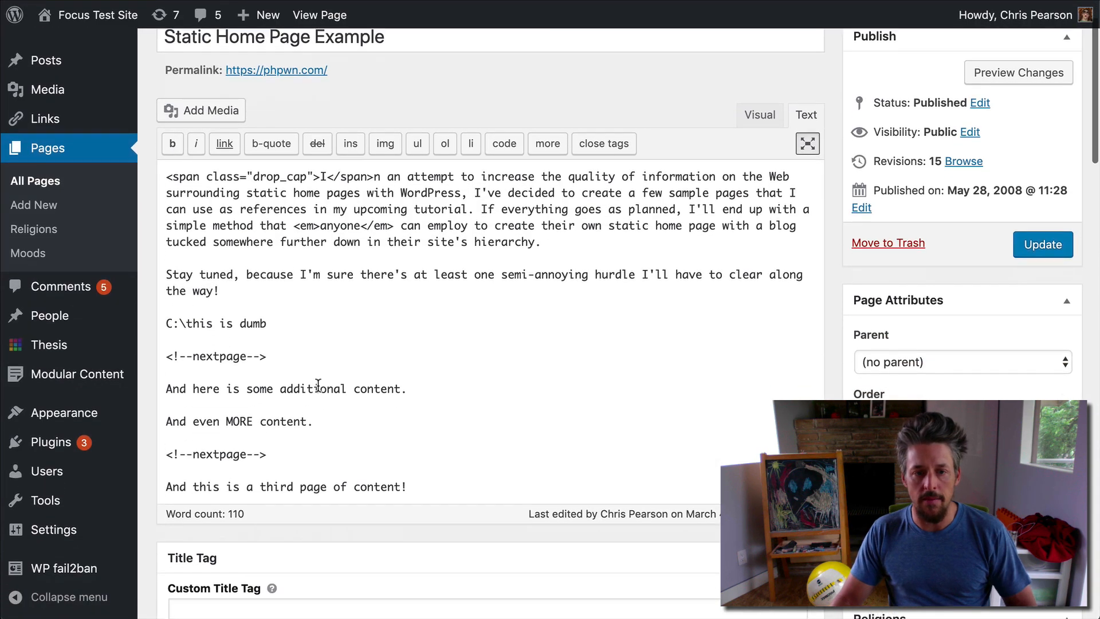
pyautogui.scroll(1, 576, 287)
pyautogui.click(593, 281)
pyautogui.press('Return')
pyautogui.press('Return')
pyautogui.write('Here is my big')
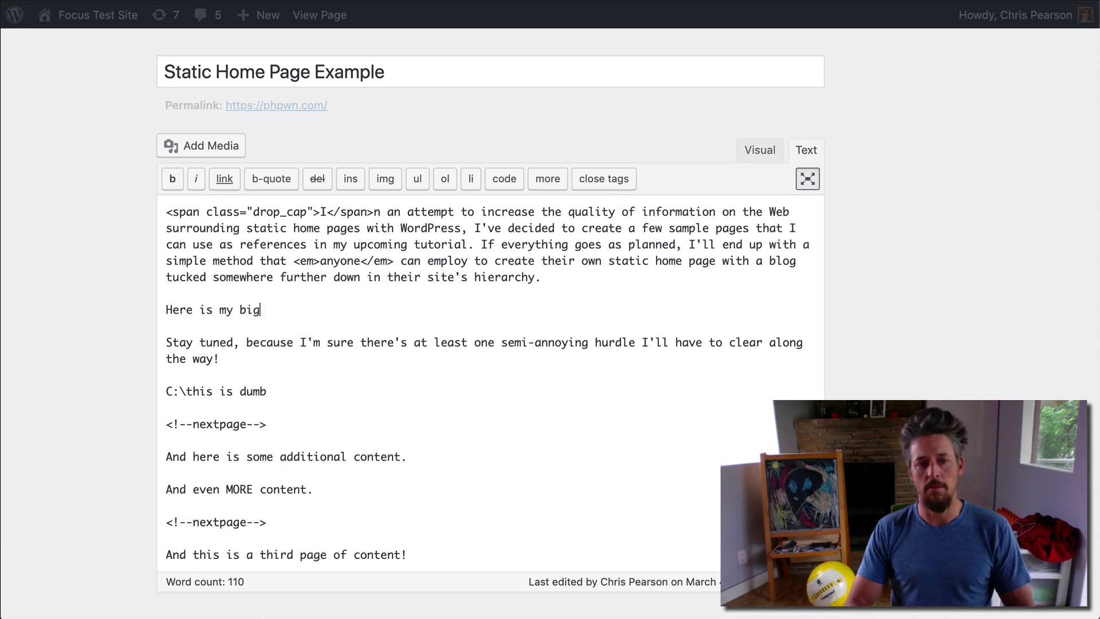
pyautogui.write(' gray box.')
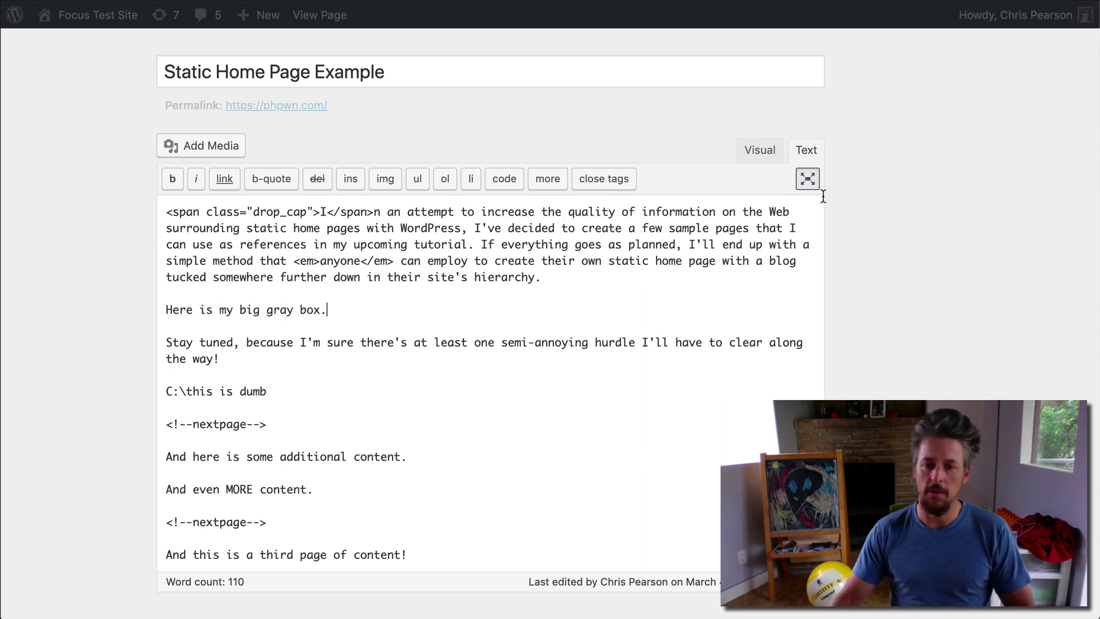
pyautogui.click(758, 153)
pyautogui.scroll(-1, 384, 470)
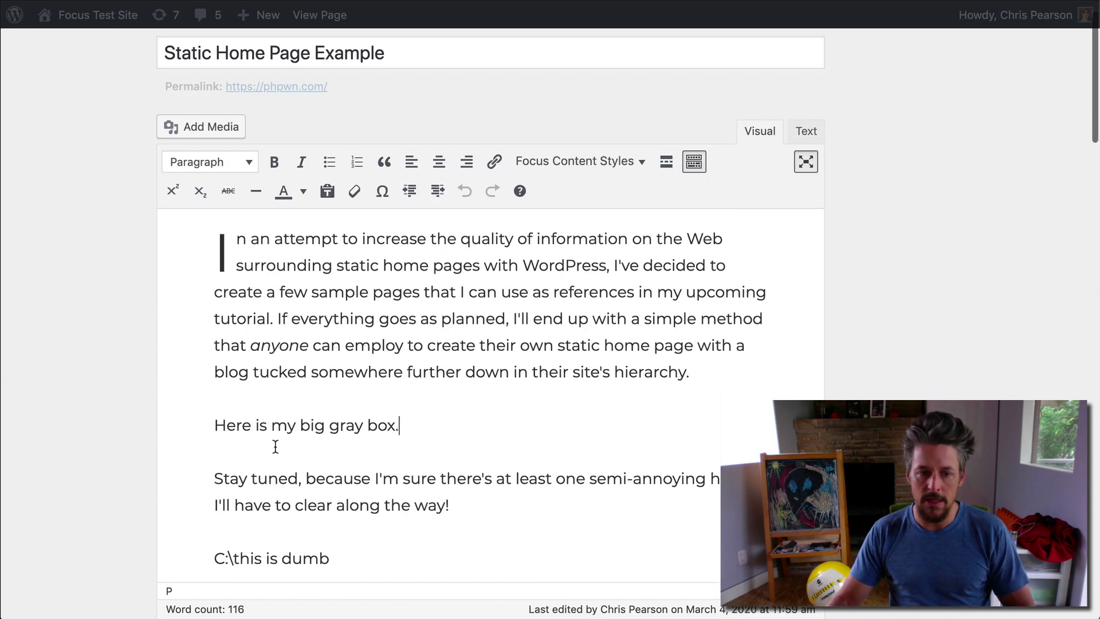
# Step: Try the Note callout style on the "Here is my big gray box." paragraph alone and undo it
pyautogui.moveTo(215, 426); pyautogui.dragTo(456, 424)
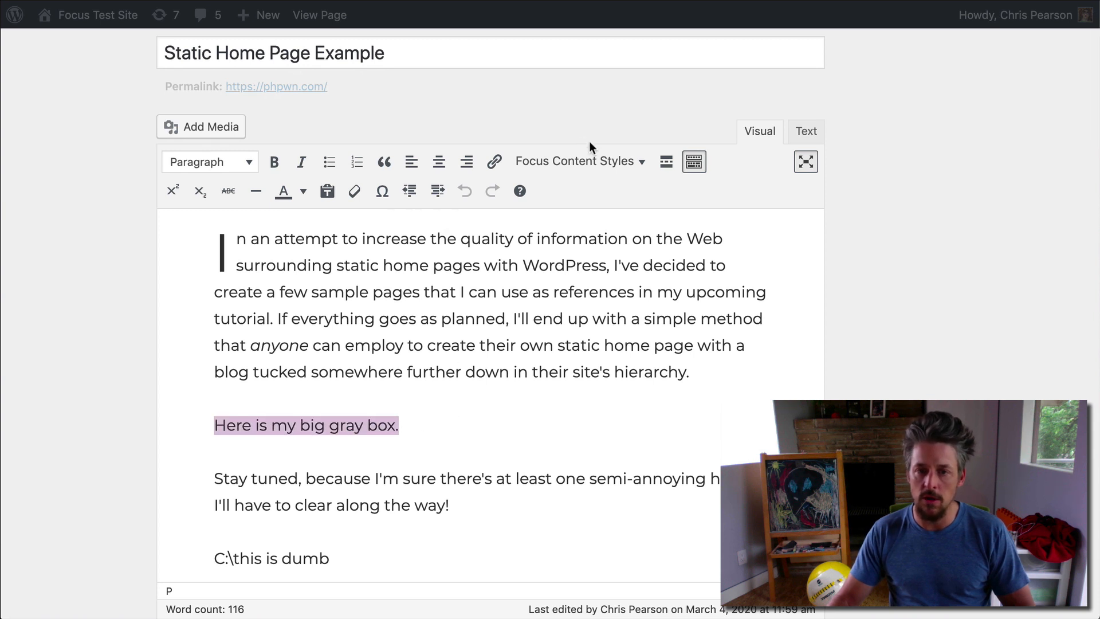
pyautogui.click(609, 160)
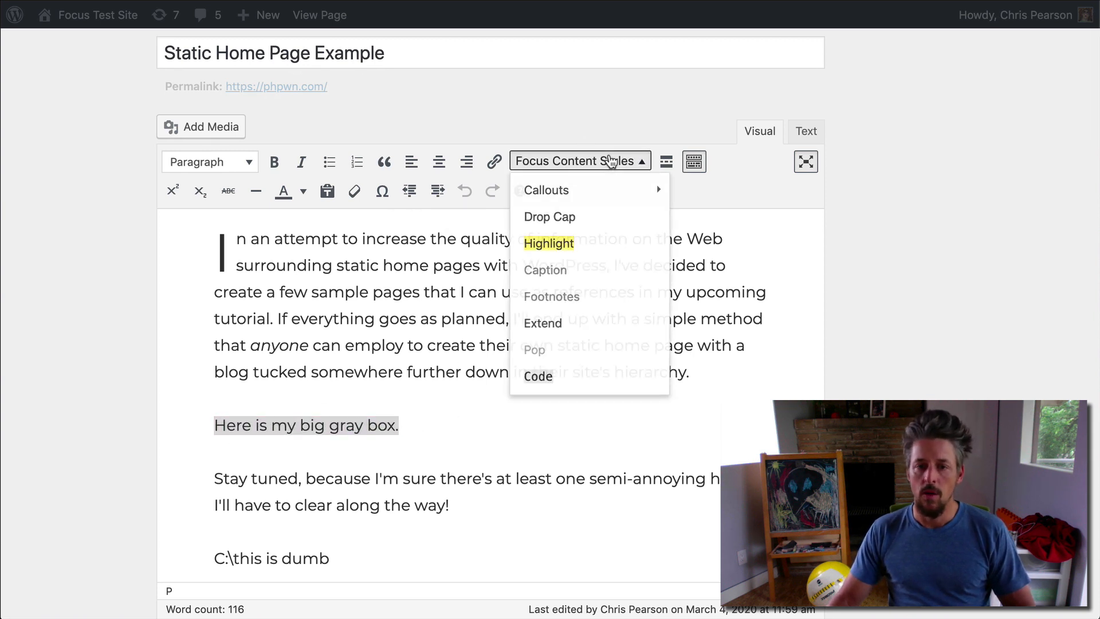
pyautogui.moveTo(582, 191)
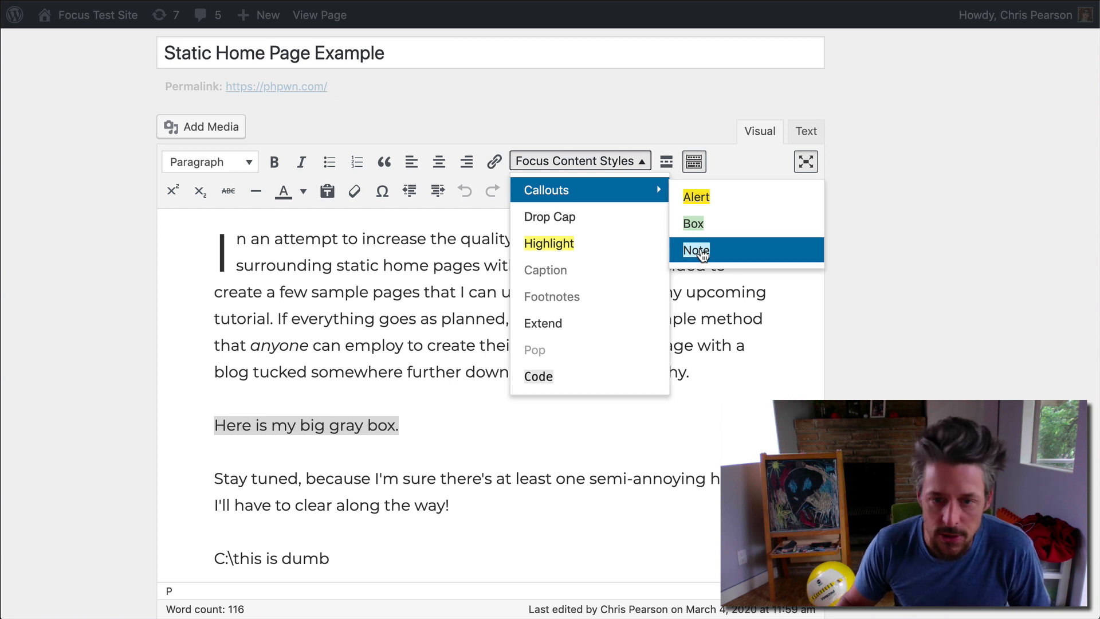
pyautogui.click(698, 253)
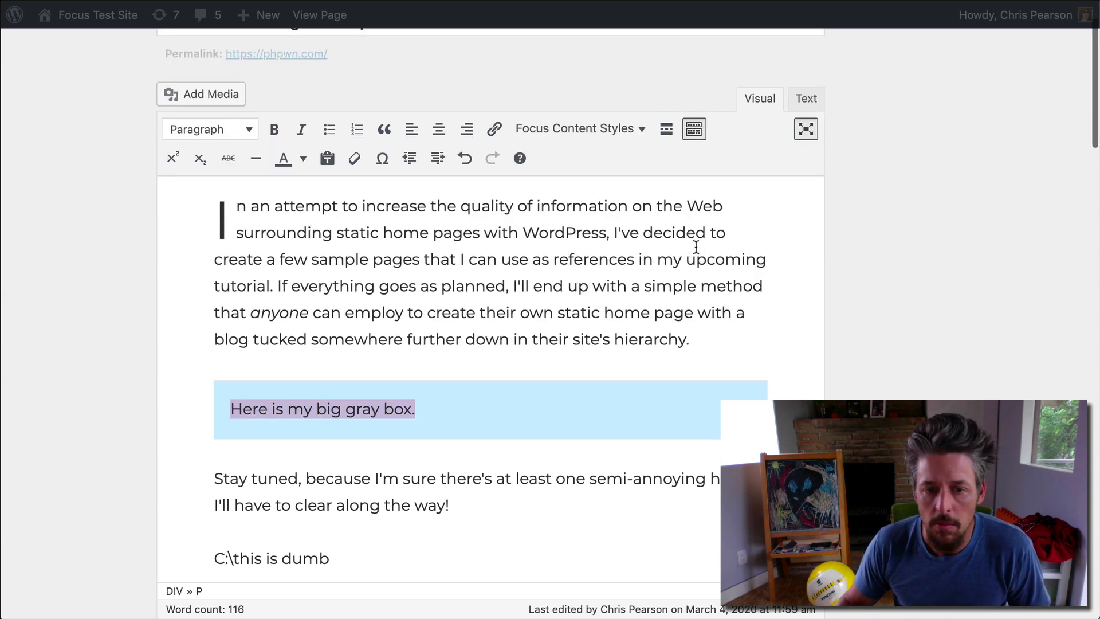
pyautogui.click(460, 309)
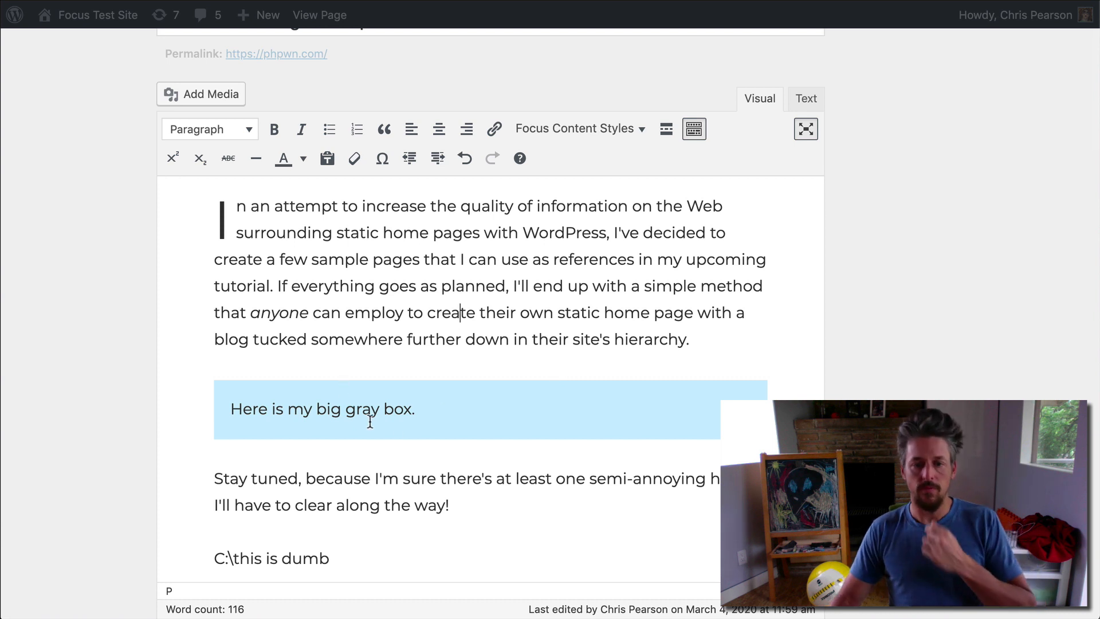
pyautogui.scroll(-1, 585, 315)
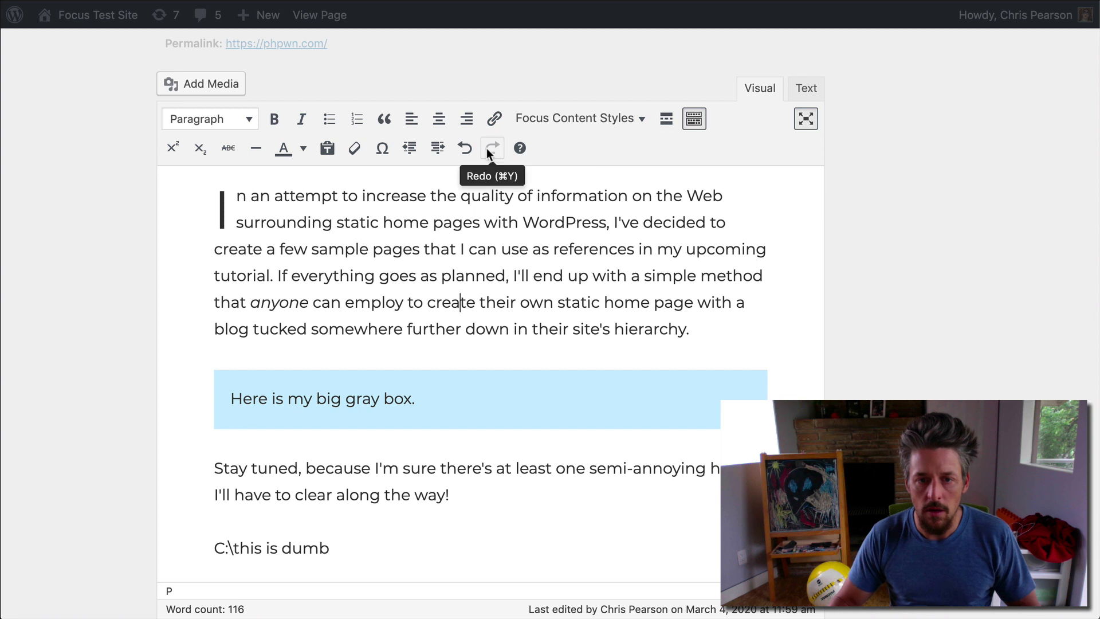
pyautogui.click(464, 148)
# Step: Apply the Note callout style to the three paragraphs from "Here is my big gray box." through "C:\this is dumb"
pyautogui.click(260, 485)
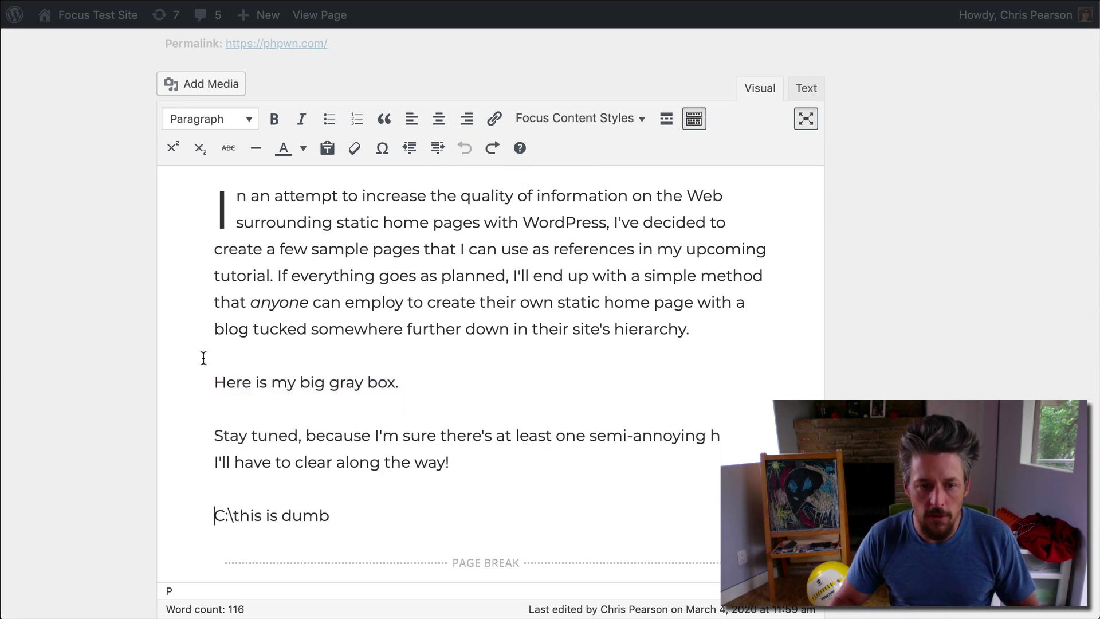
pyautogui.moveTo(216, 376); pyautogui.dragTo(505, 475)
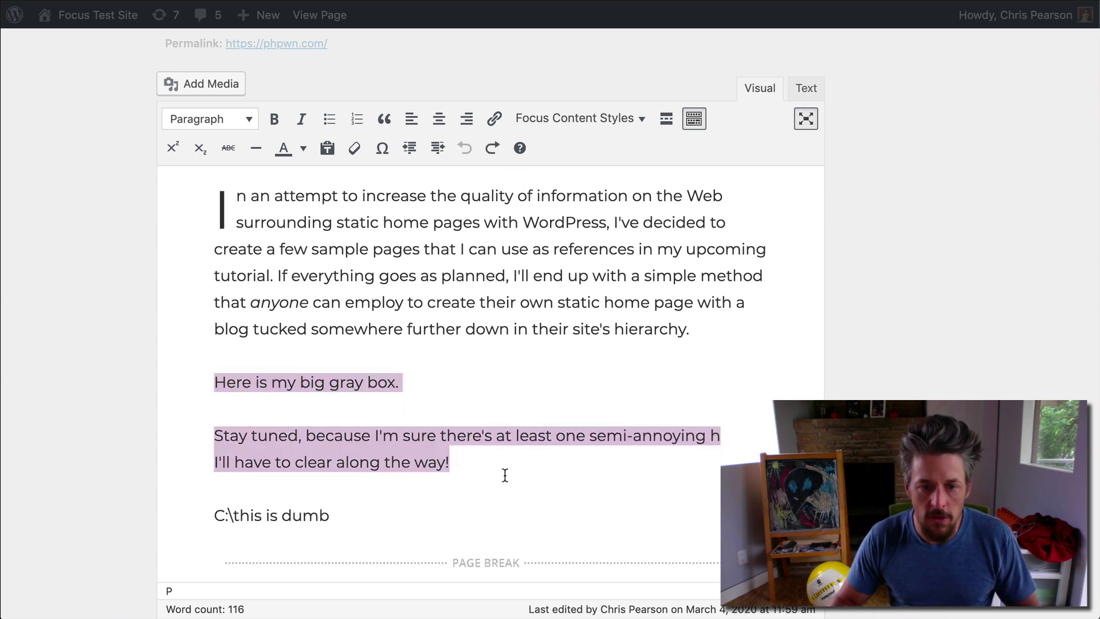
pyautogui.click(592, 119)
pyautogui.moveTo(587, 153)
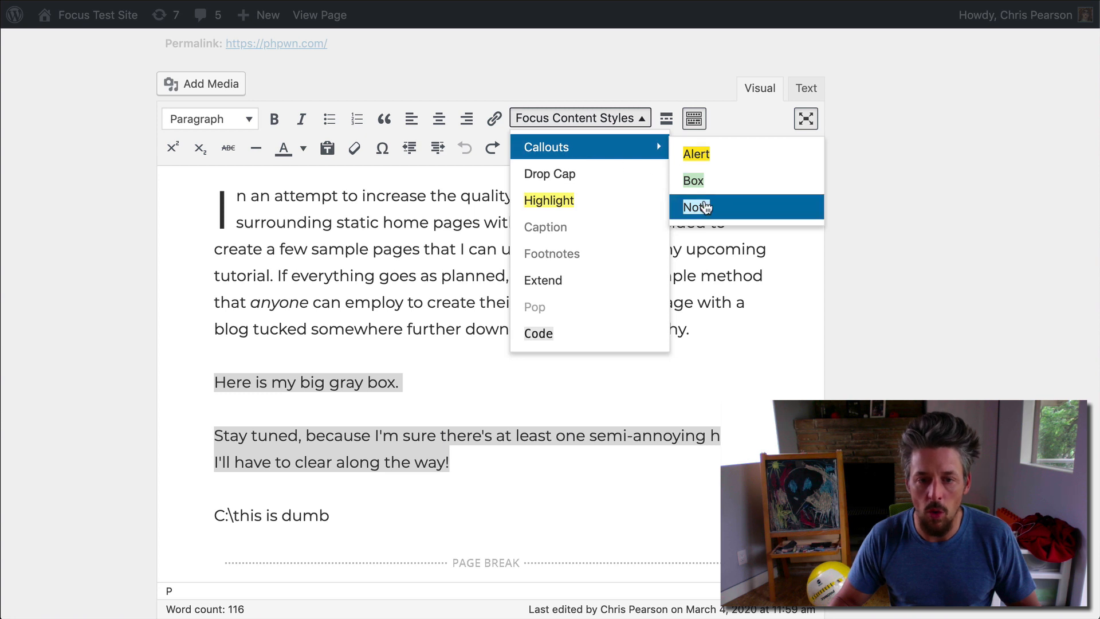
pyautogui.click(706, 208)
pyautogui.click(533, 477)
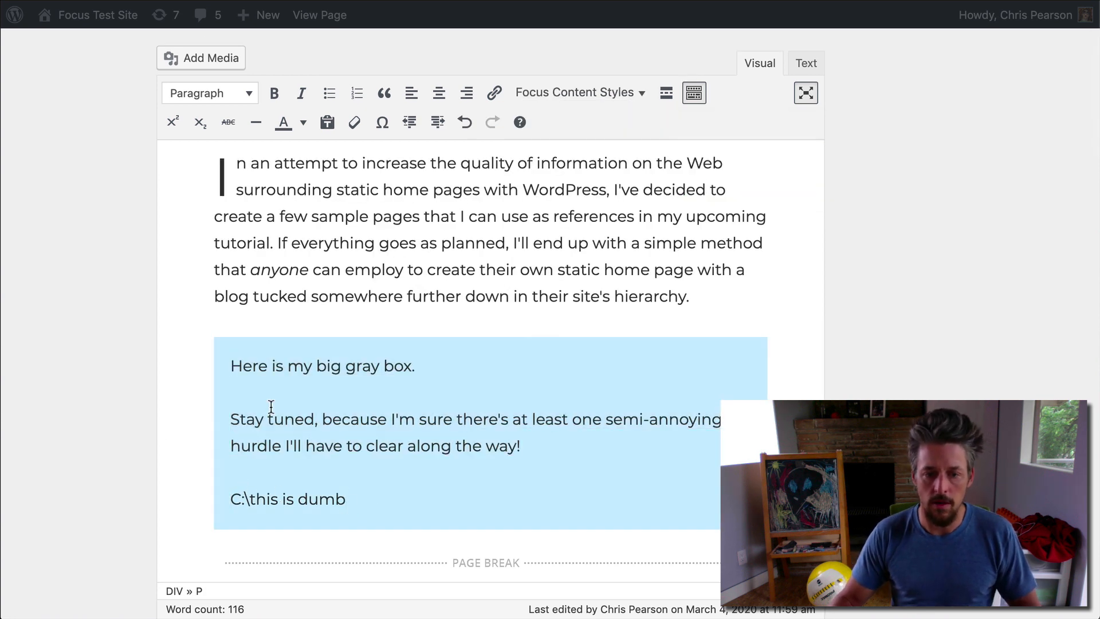
pyautogui.scroll(-3, 381, 477)
pyautogui.scroll(4, 402, 343)
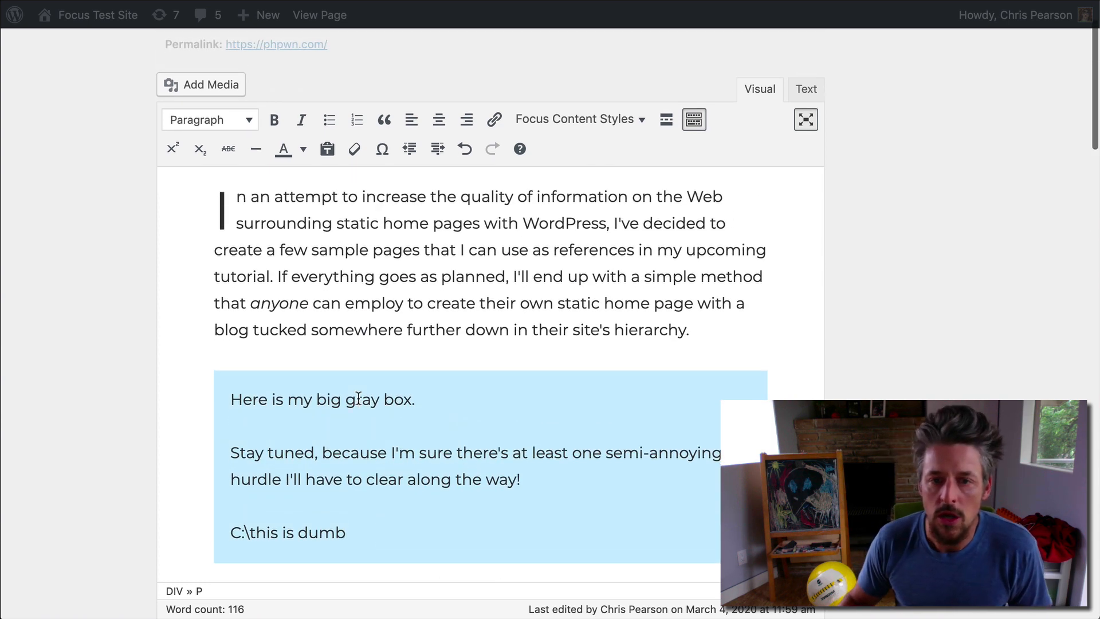
pyautogui.scroll(-2, 355, 442)
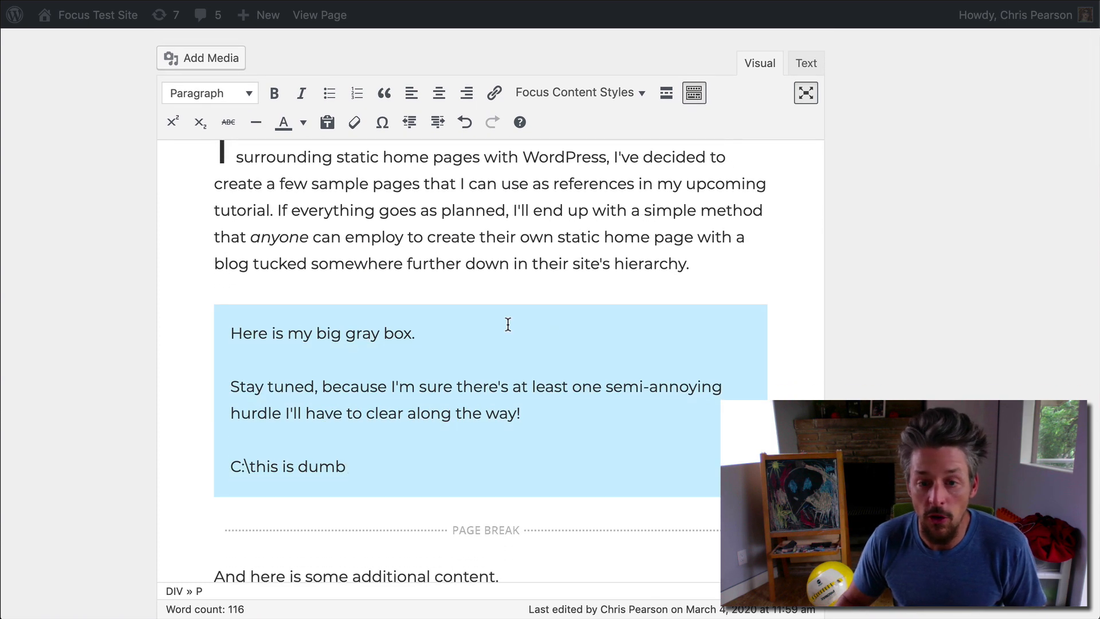
pyautogui.scroll(3, 745, 172)
# Step: Update the page and check its callout box on the test site's front page
pyautogui.click(1043, 306)
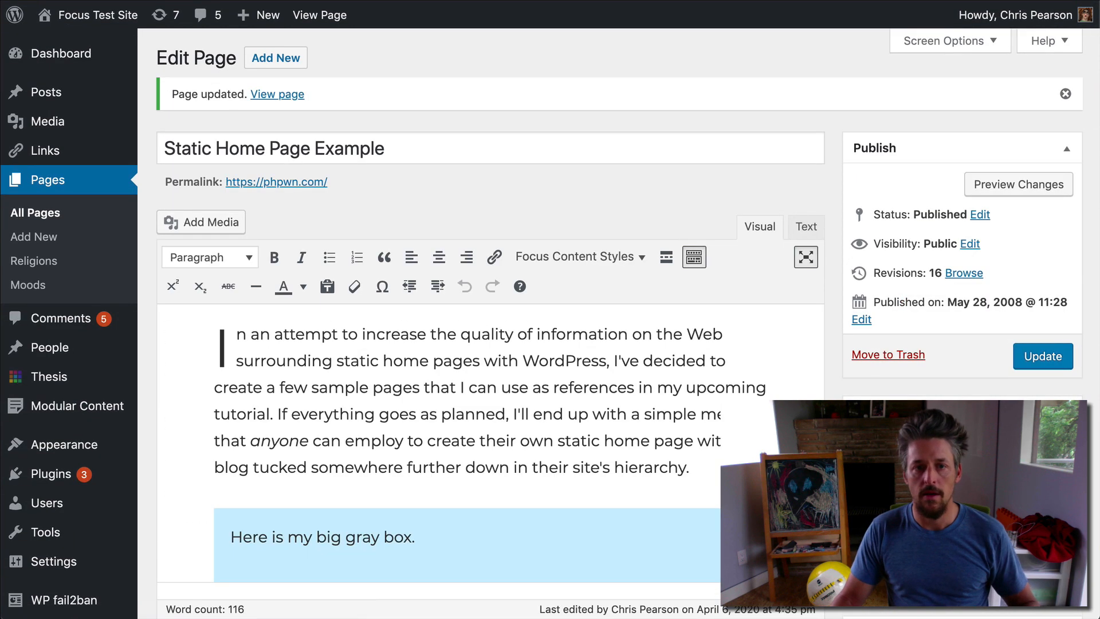
pyautogui.click(277, 181)
pyautogui.scroll(-4, 576, 360)
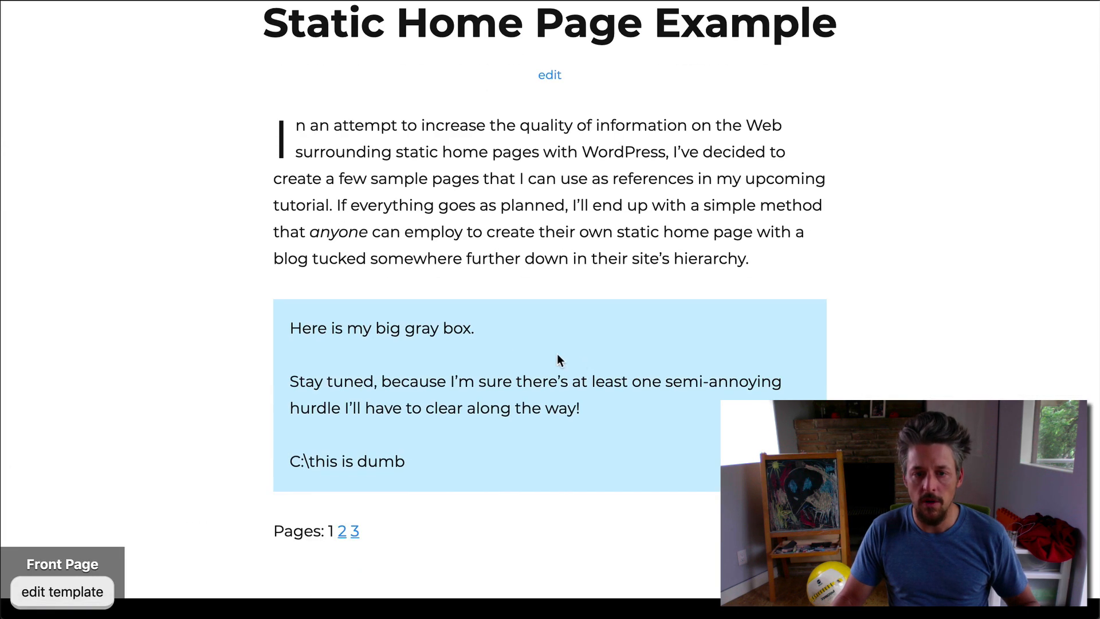
pyautogui.scroll(5, 533, 74)
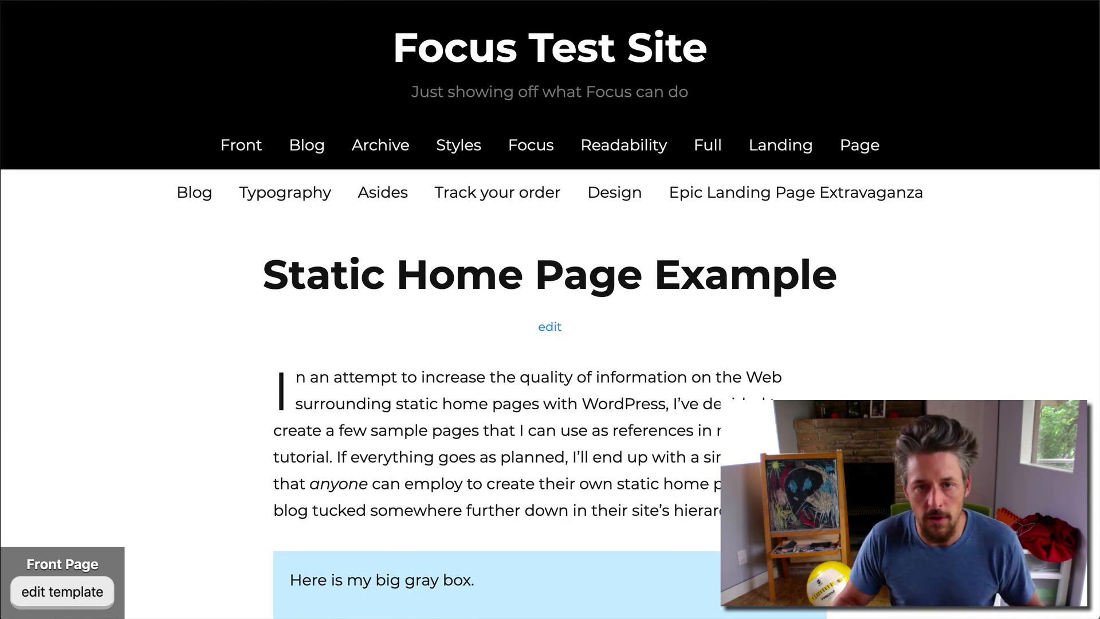
# Step: Open the Notes settings within Callouts, under Content Elements in the Focus skin's design options
pyautogui.hotkey('ctrl', 'Tab')
pyautogui.click(291, 373)
pyautogui.scroll(-5, 522, 450)
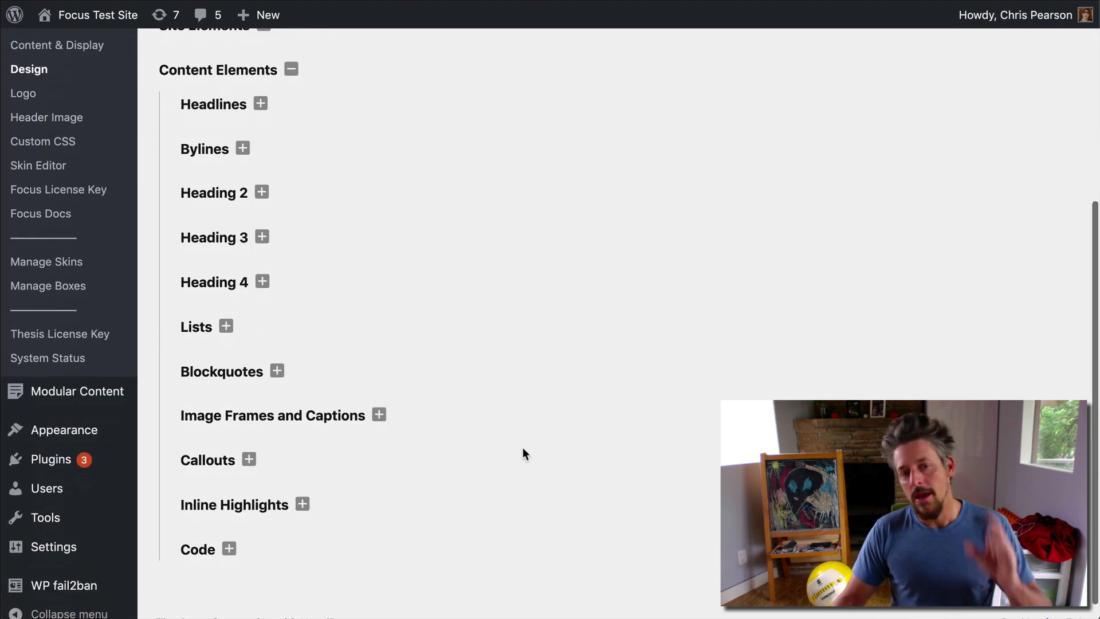
pyautogui.hotkey('ctrl', 'Tab')
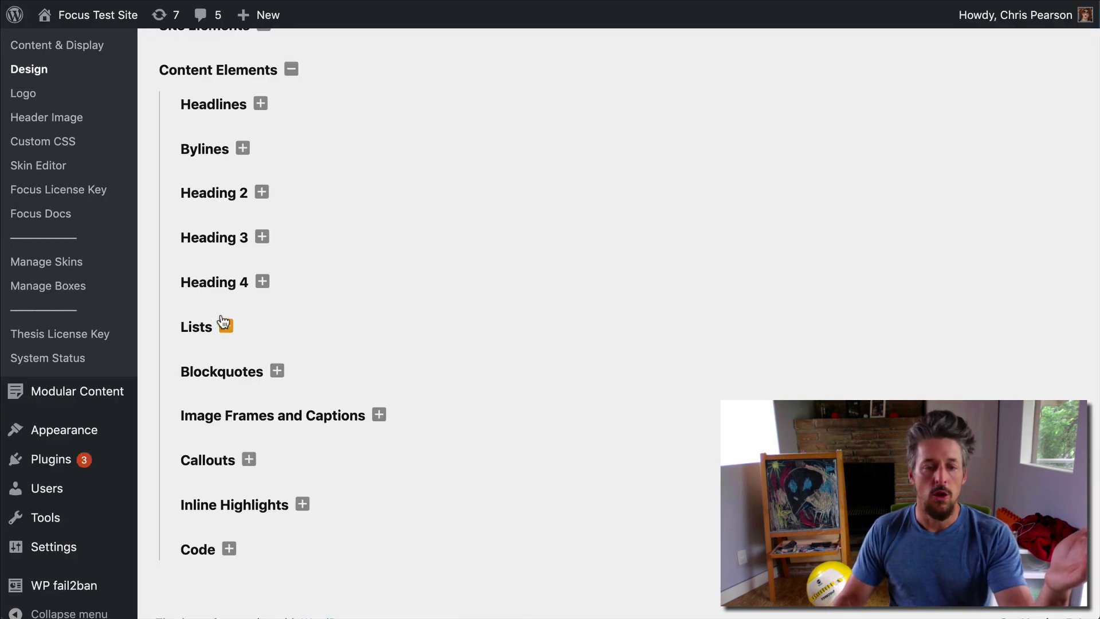
pyautogui.scroll(2, 225, 448)
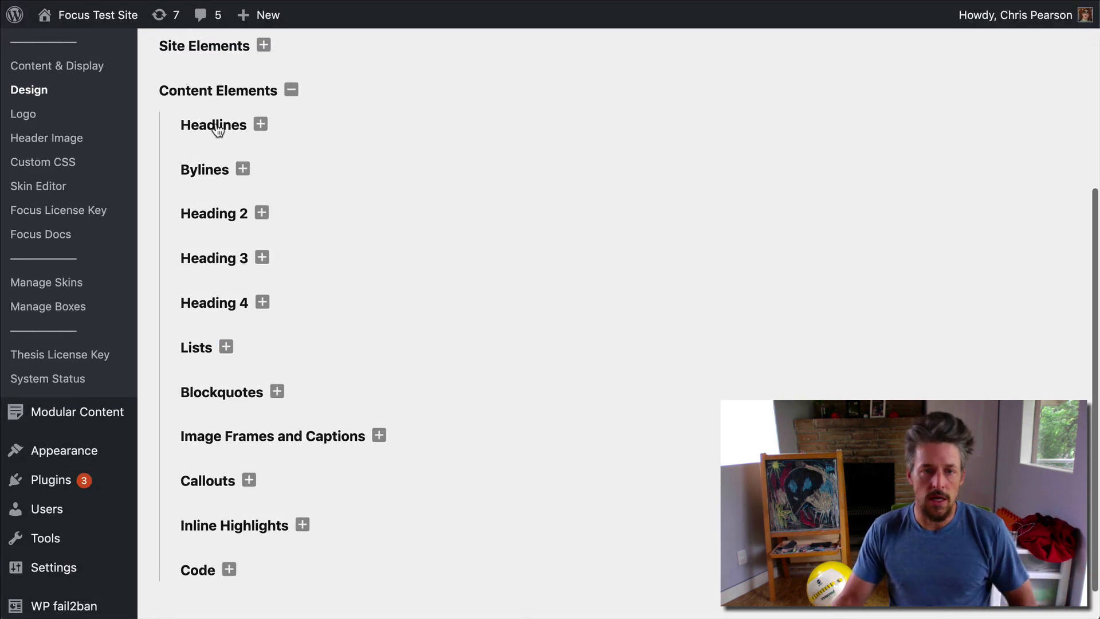
pyautogui.click(209, 485)
pyautogui.scroll(-5, 488, 526)
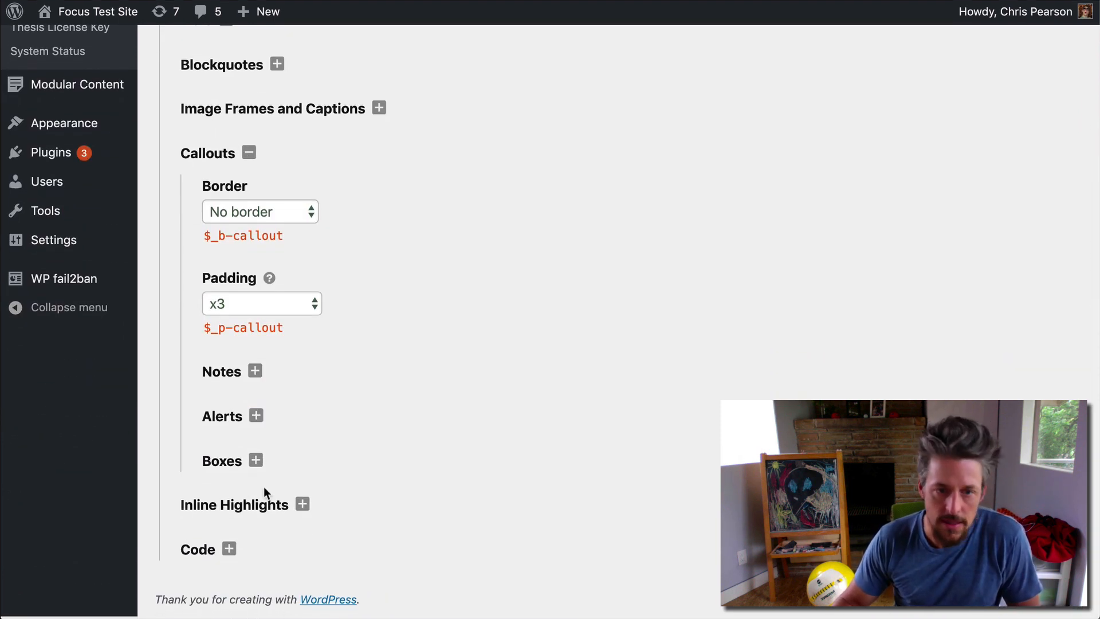
pyautogui.click(223, 380)
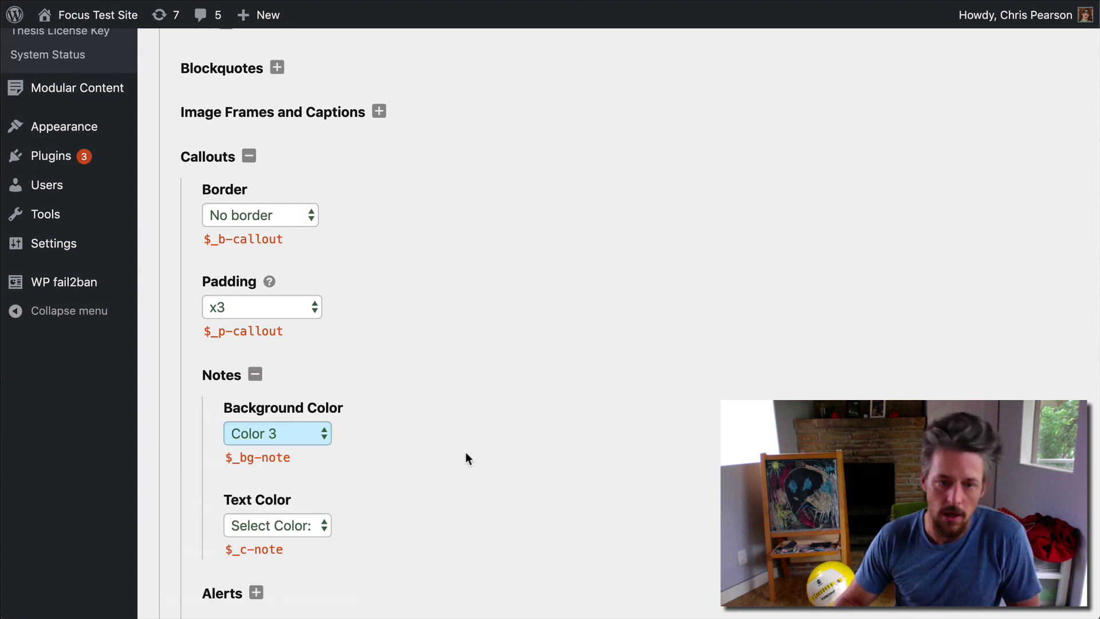
# Step: Set the Notes callout background color to Color 2 and check its swatch among the base layout colors
pyautogui.click(307, 424)
pyautogui.click(297, 415)
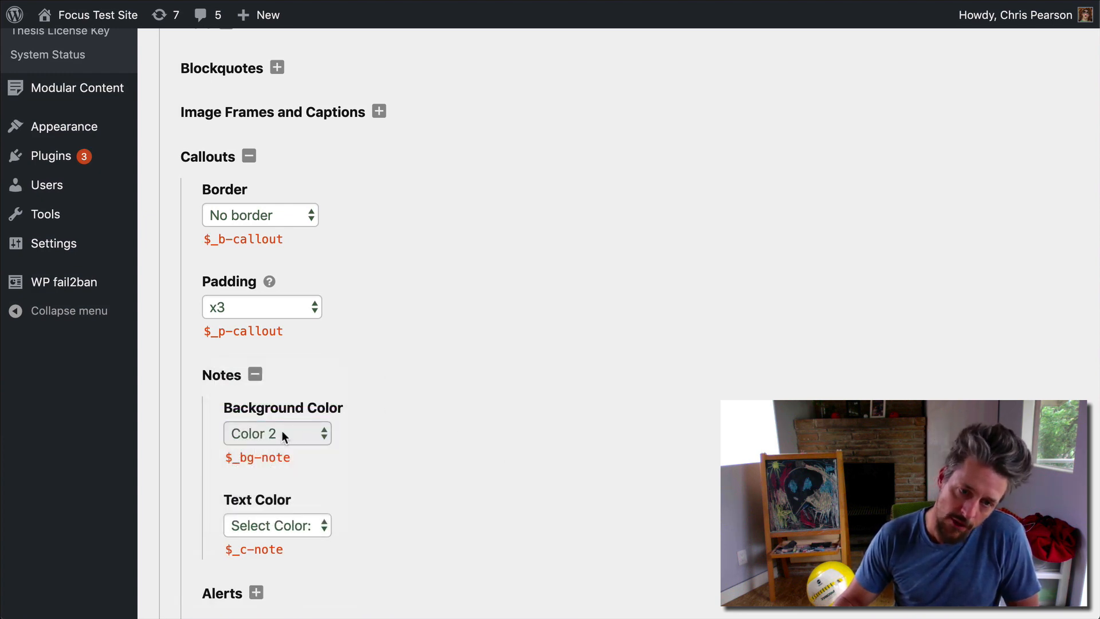
pyautogui.scroll(20, 281, 431)
pyautogui.click(241, 198)
pyautogui.scroll(-3, 322, 267)
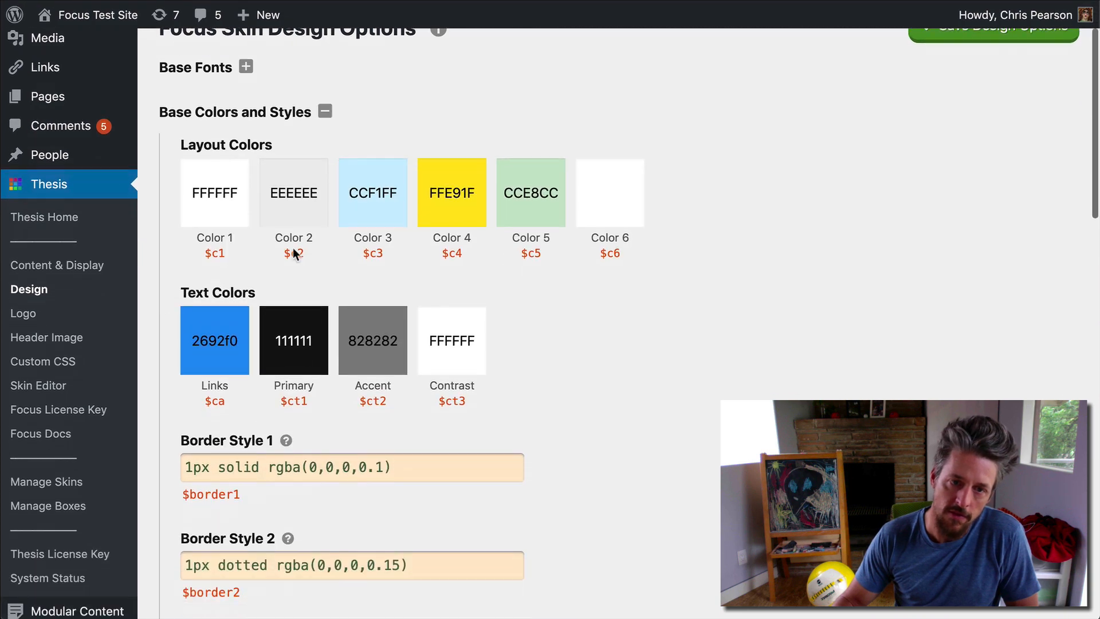
pyautogui.scroll(-15, 268, 200)
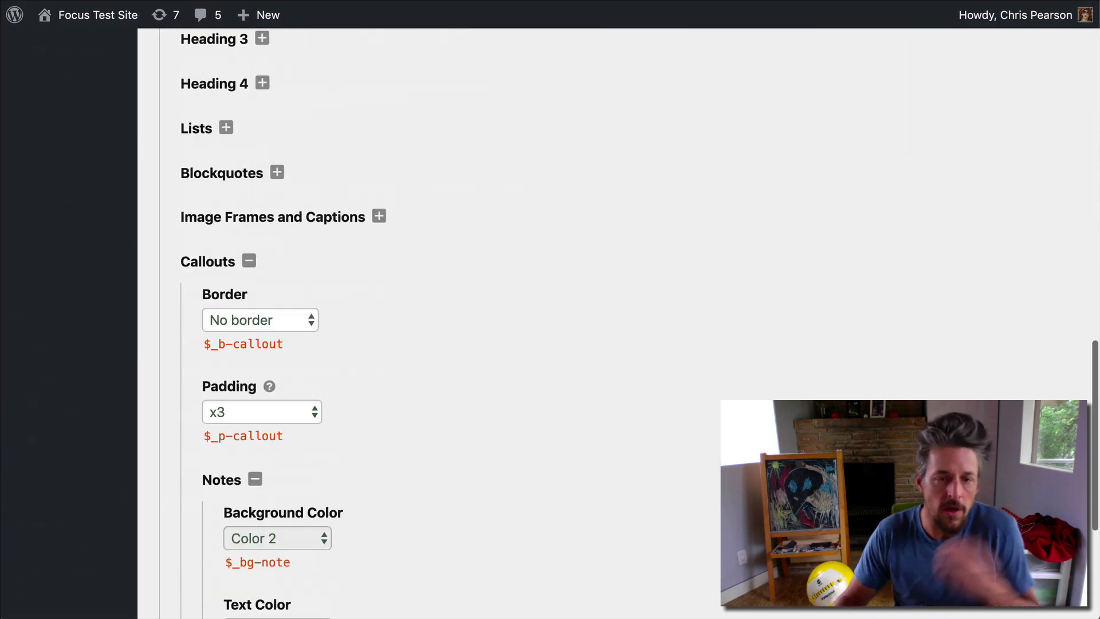
pyautogui.scroll(-5, 587, 388)
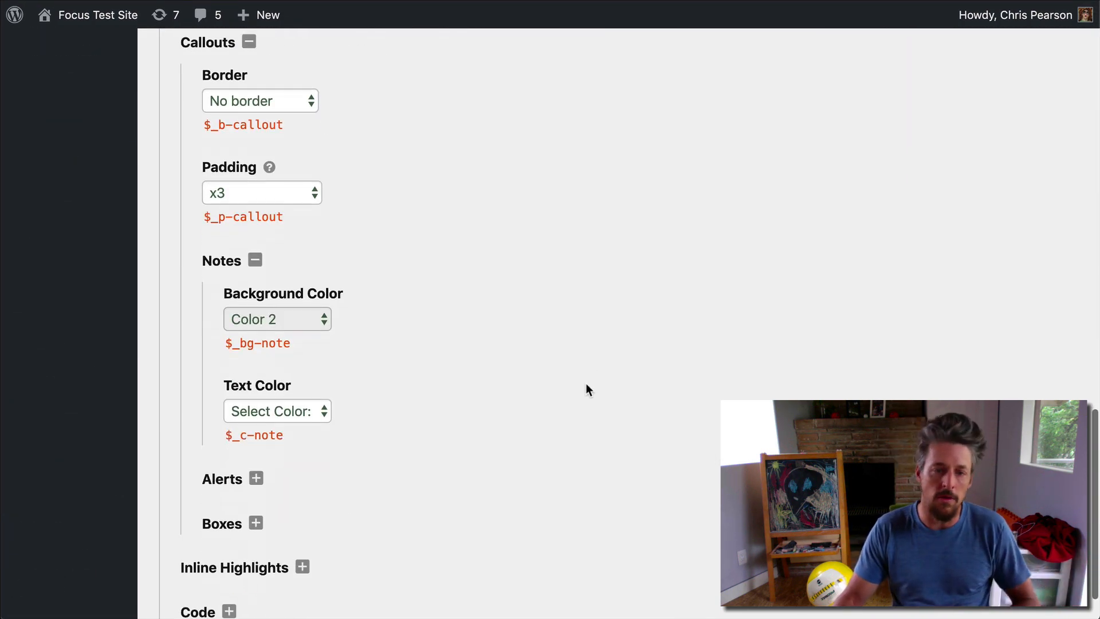
# Step: Try the custom gray ABABAB as the Notes background color and revert to Color 2
pyautogui.click(314, 322)
pyautogui.click(278, 414)
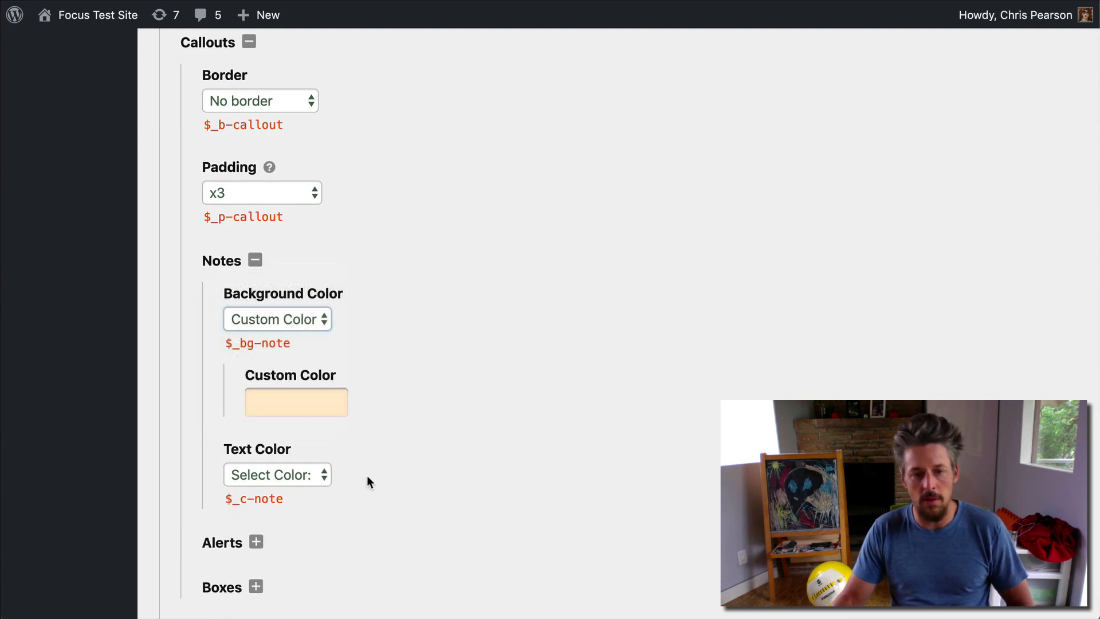
pyautogui.click(302, 399)
pyautogui.moveTo(531, 420); pyautogui.dragTo(532, 428)
pyautogui.click(488, 294)
pyautogui.doubleClick(275, 402)
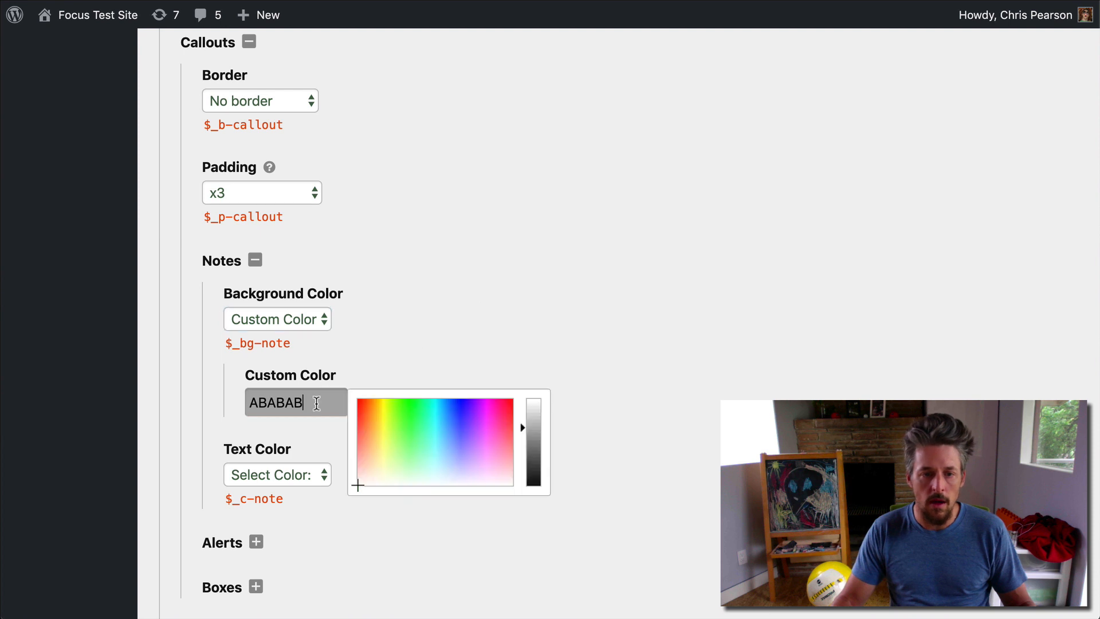
pyautogui.write('A')
pyautogui.click(315, 319)
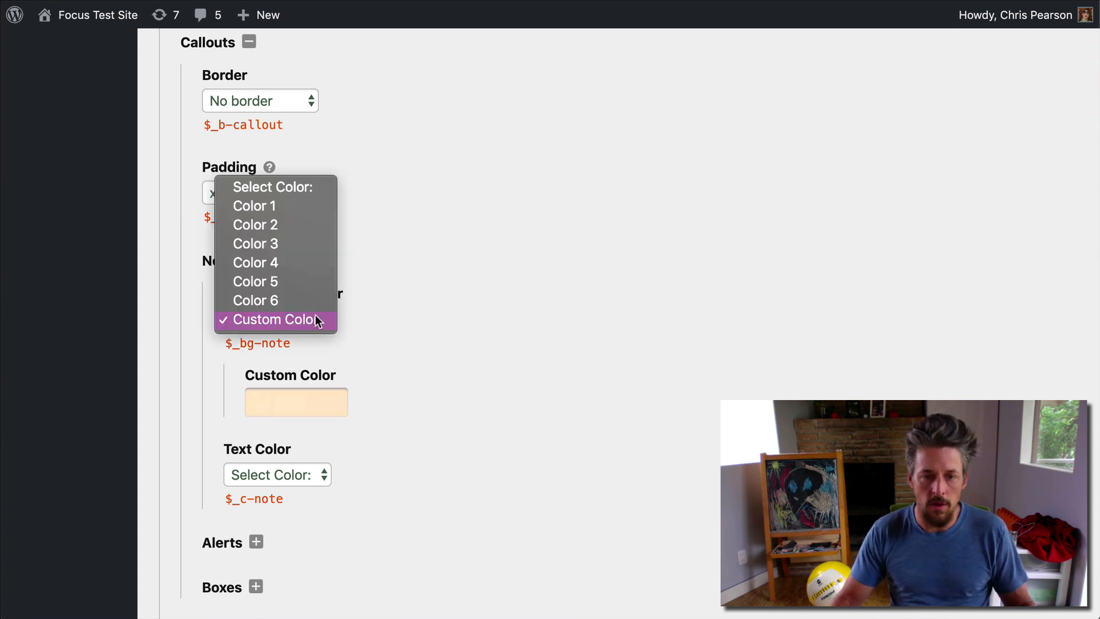
pyautogui.click(282, 227)
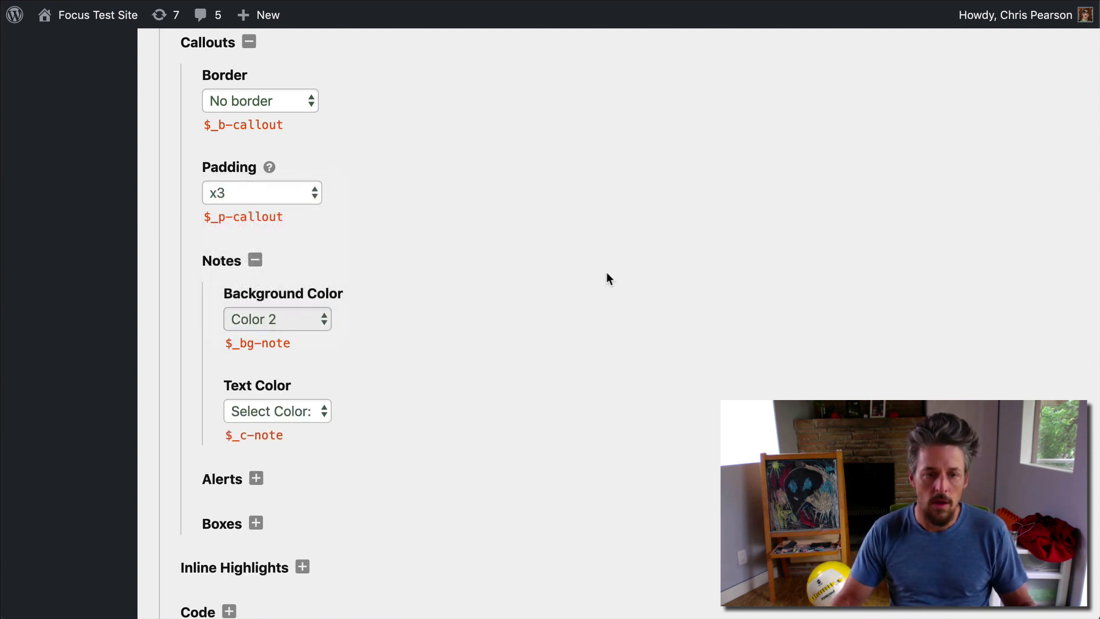
# Step: Save the design options and check the callout box on the test site's reloaded front page
pyautogui.scroll(15, 607, 278)
pyautogui.click(952, 121)
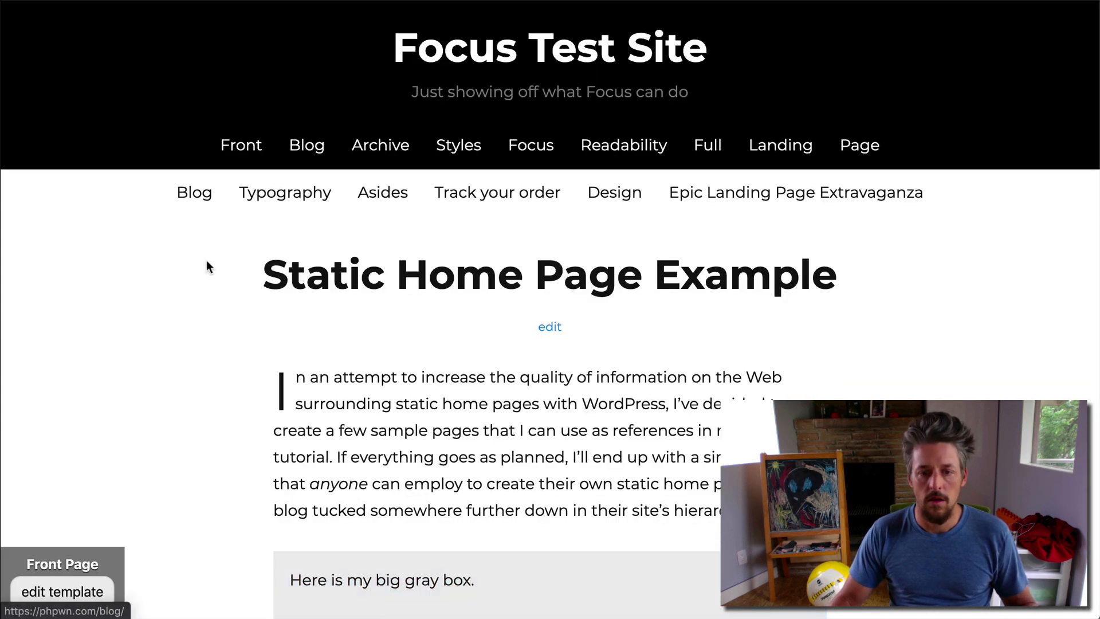
pyautogui.scroll(-5, 207, 262)
pyautogui.scroll(2, 288, 201)
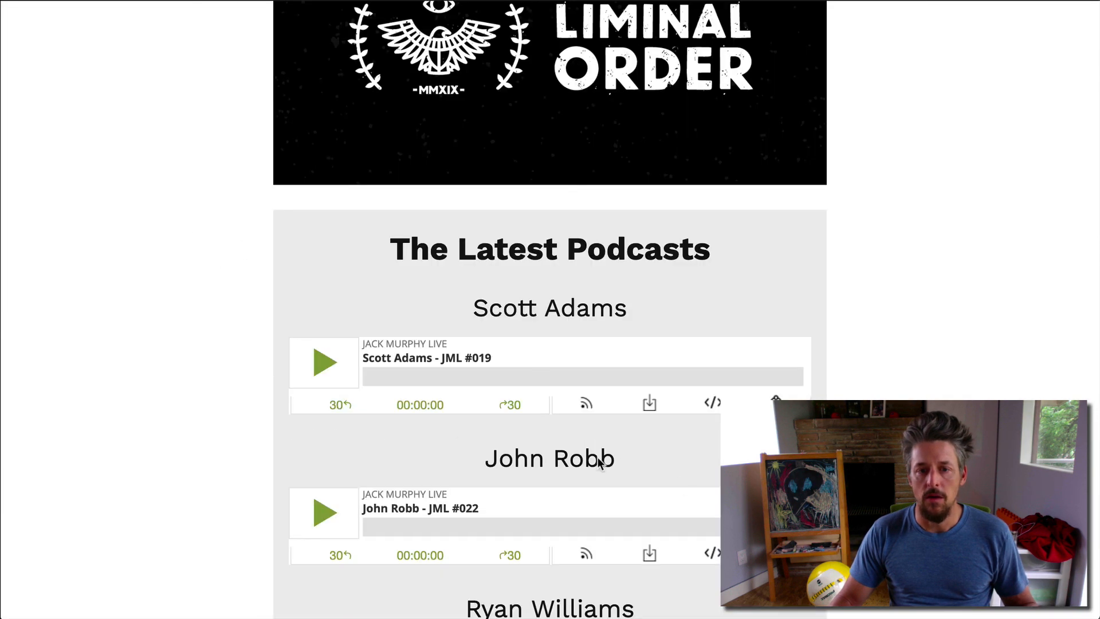
# Step: Compare the reference site's Latest Podcasts box with the callout box on the test site's front page
pyautogui.scroll(-10, 793, 281)
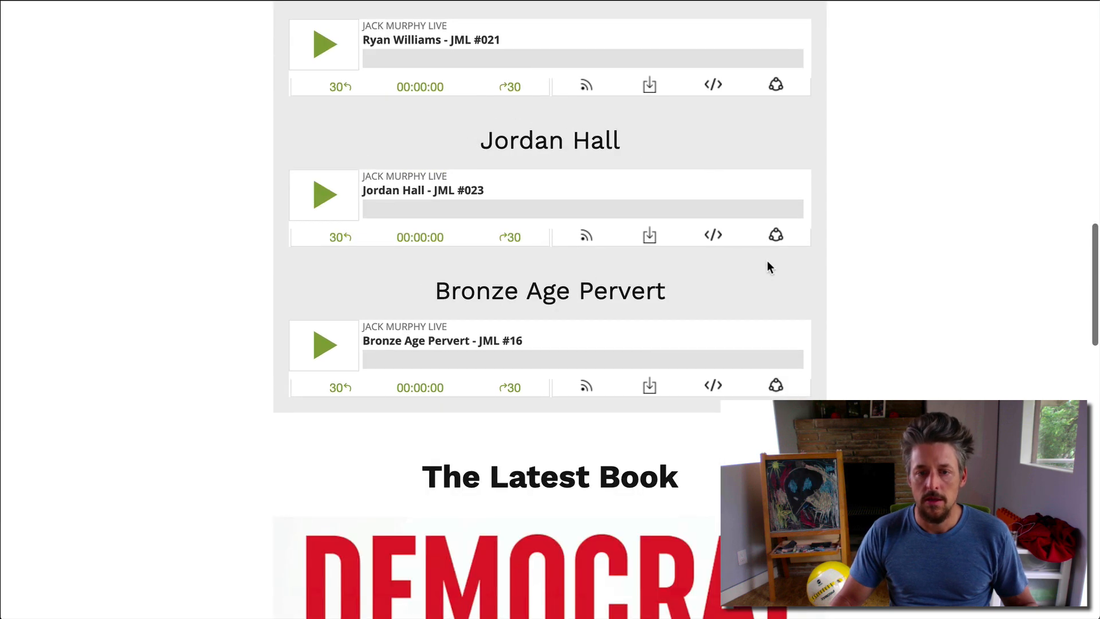
pyautogui.scroll(4, 515, 344)
pyautogui.scroll(6, 384, 286)
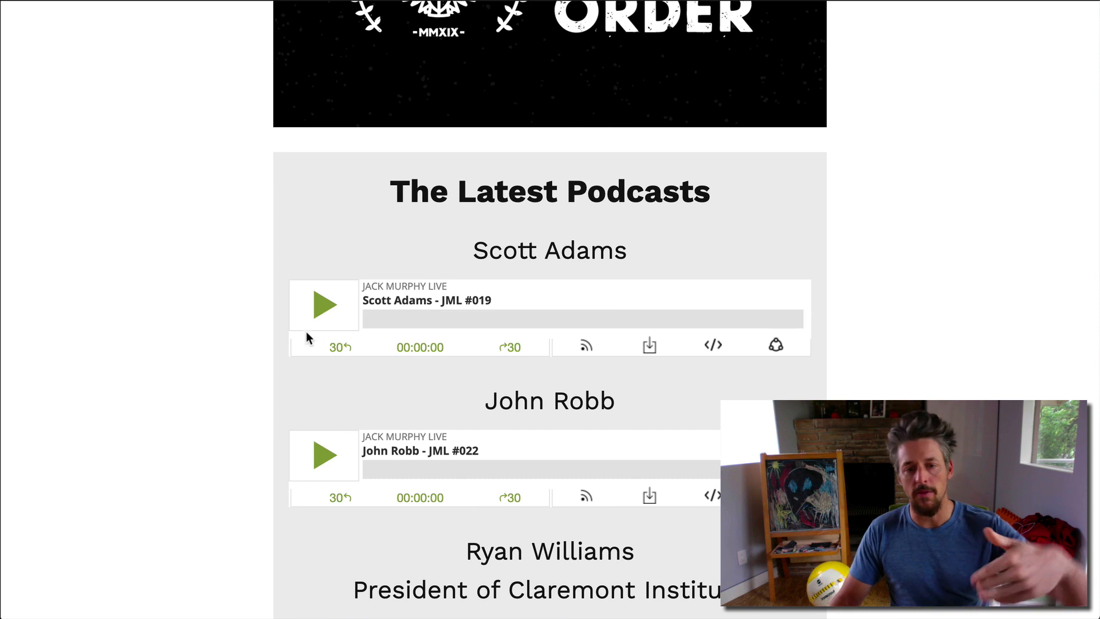
pyautogui.scroll(-1, 436, 316)
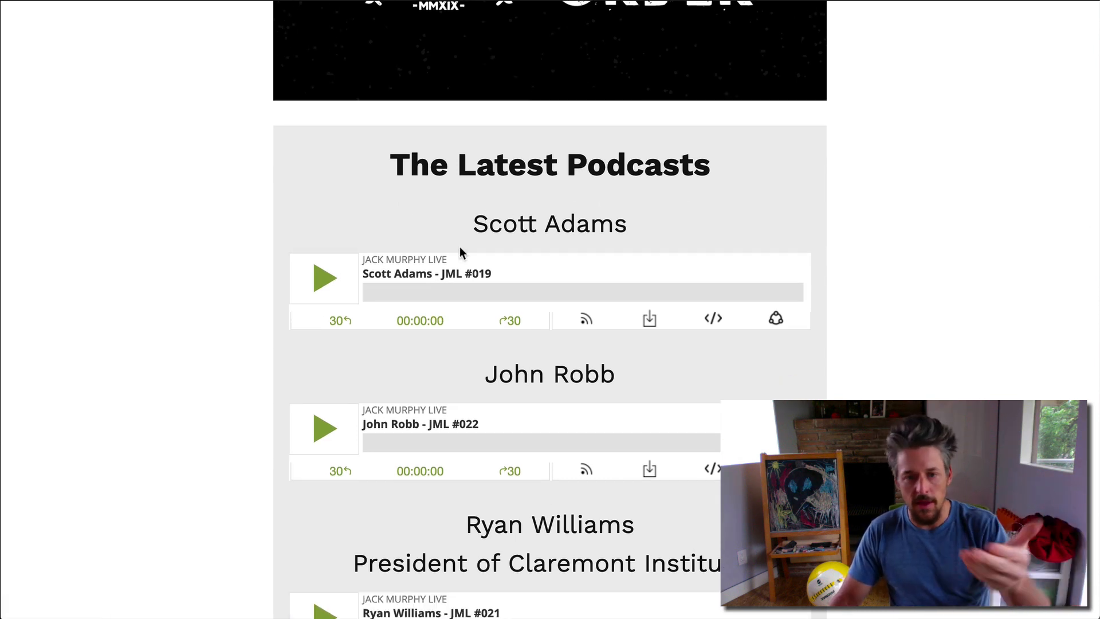
pyautogui.scroll(-1, 471, 305)
pyautogui.scroll(-5, 471, 310)
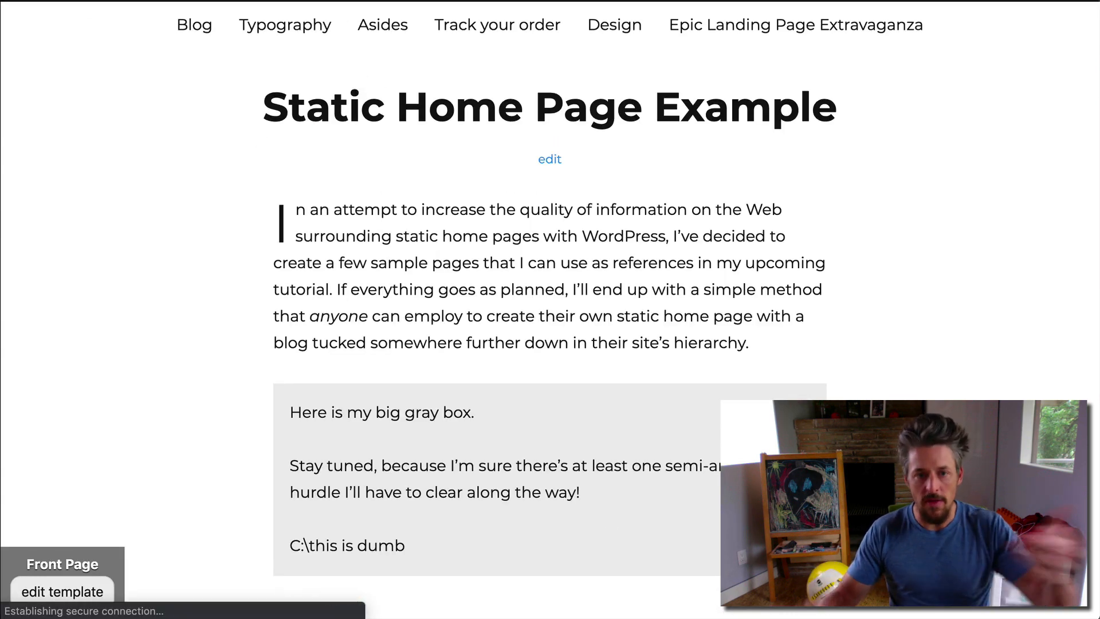
pyautogui.scroll(-3, 283, 358)
pyautogui.scroll(2, 283, 359)
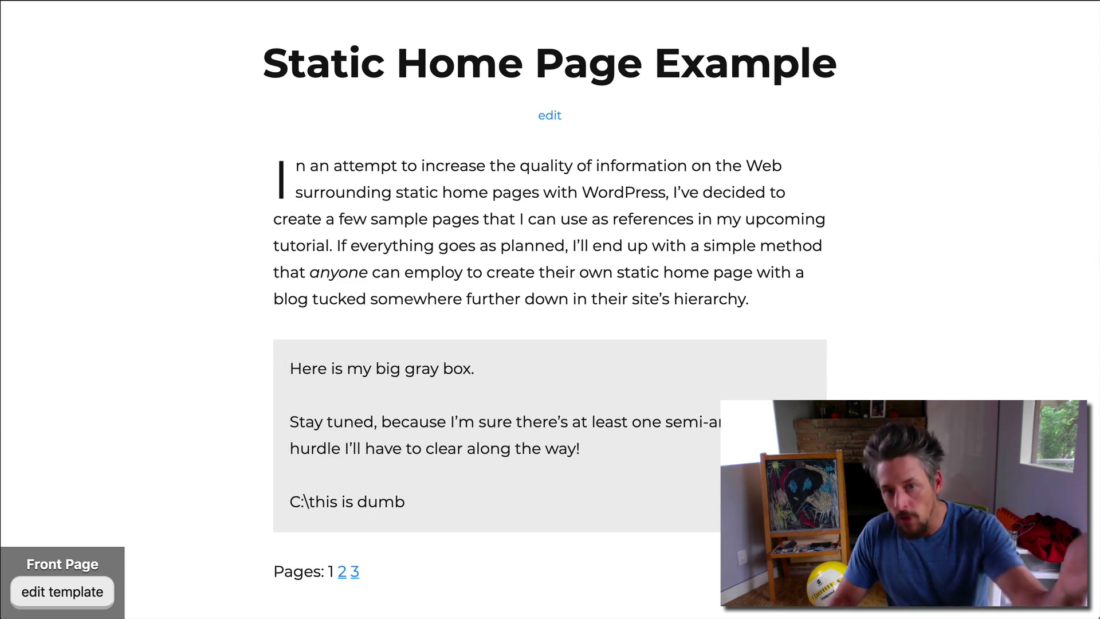
# Step: Compare the reference site's Latest Book heading and cover image with the styling of the test site's front page
pyautogui.scroll(5, 490, 302)
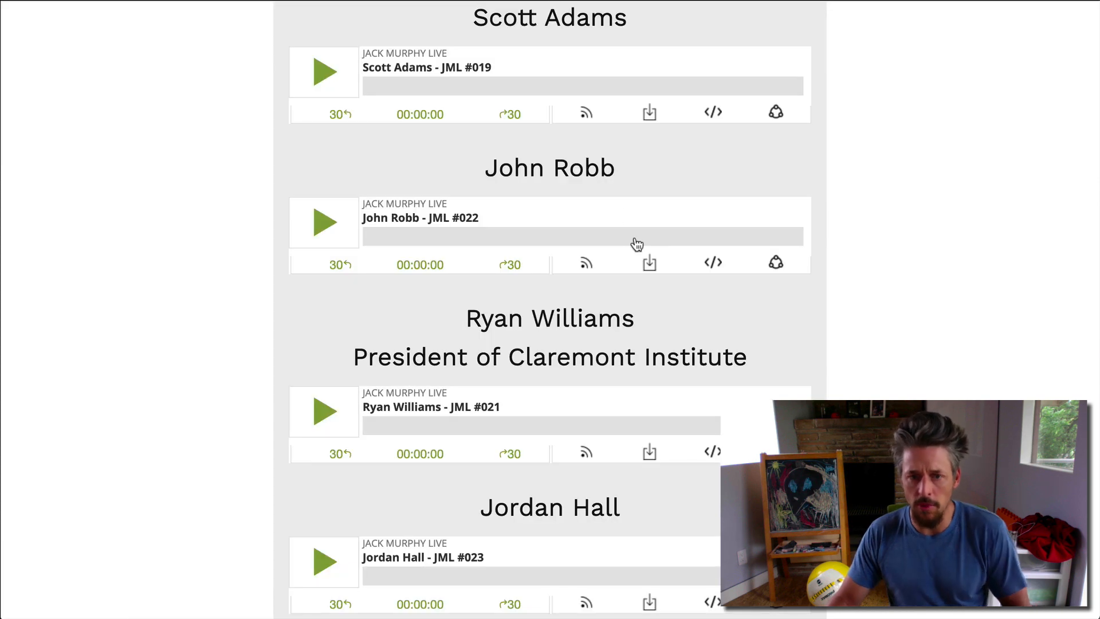
pyautogui.scroll(-13, 637, 244)
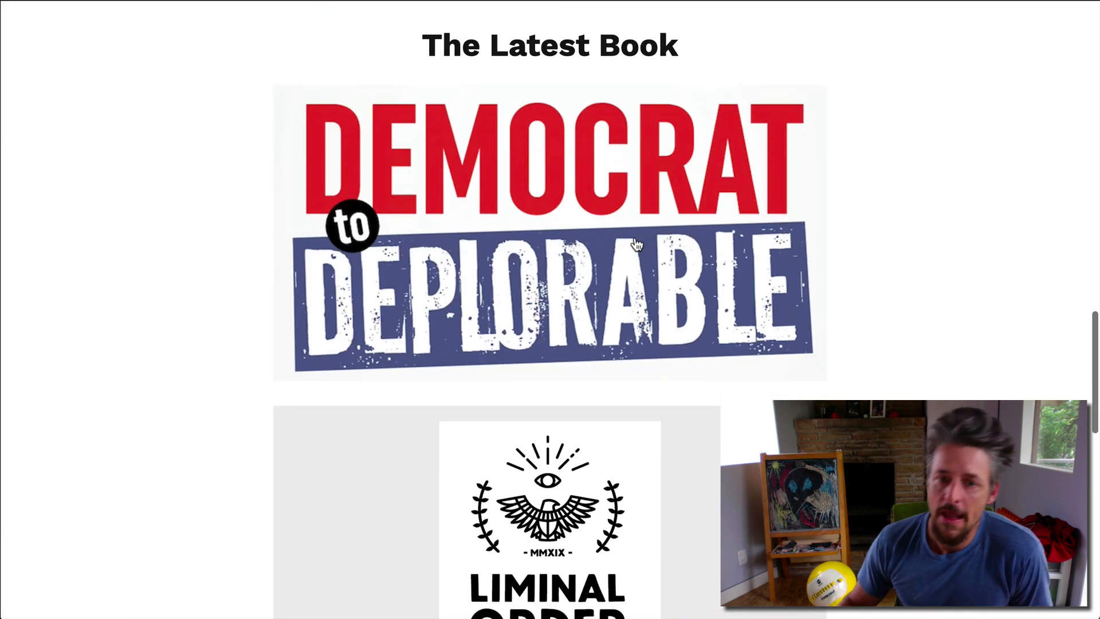
pyautogui.scroll(1, 637, 244)
pyautogui.moveTo(431, 74); pyautogui.dragTo(740, 86)
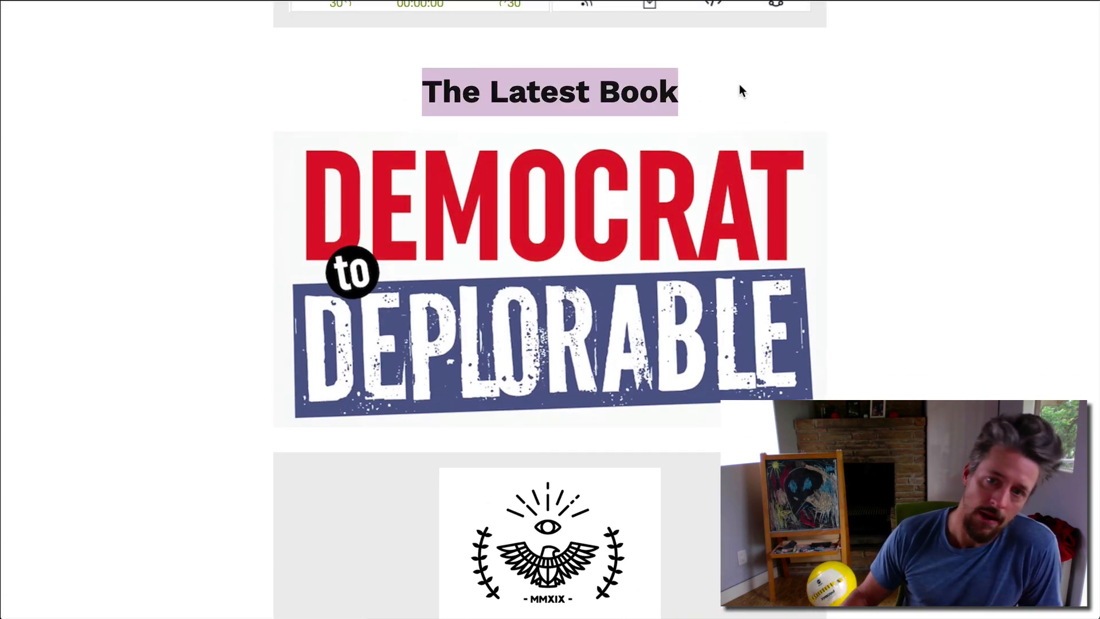
pyautogui.click(739, 86)
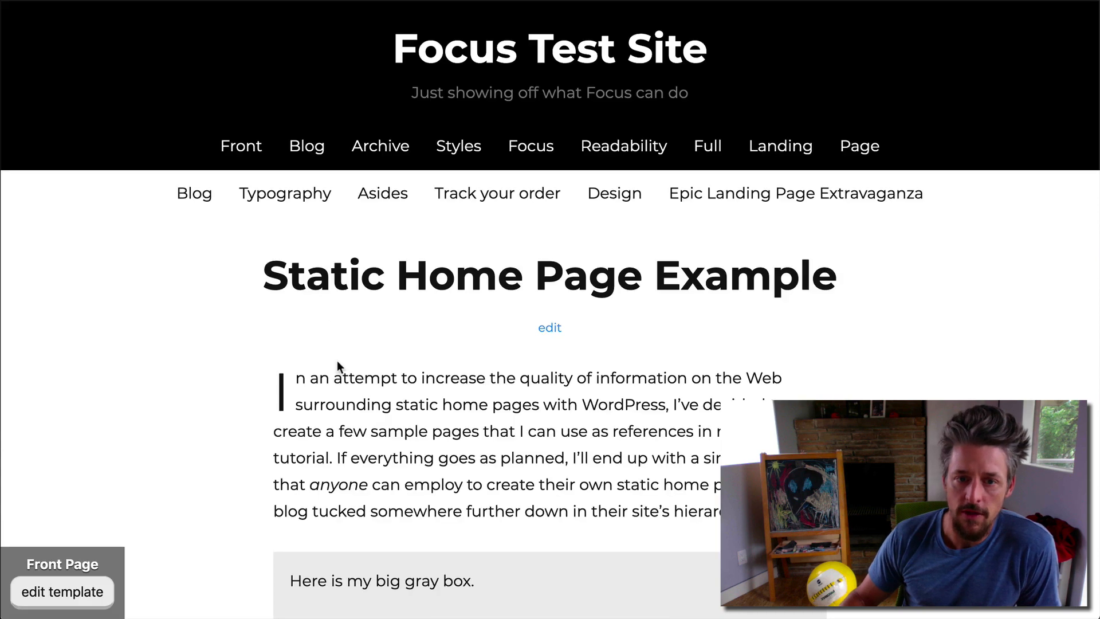
pyautogui.scroll(-4, 338, 372)
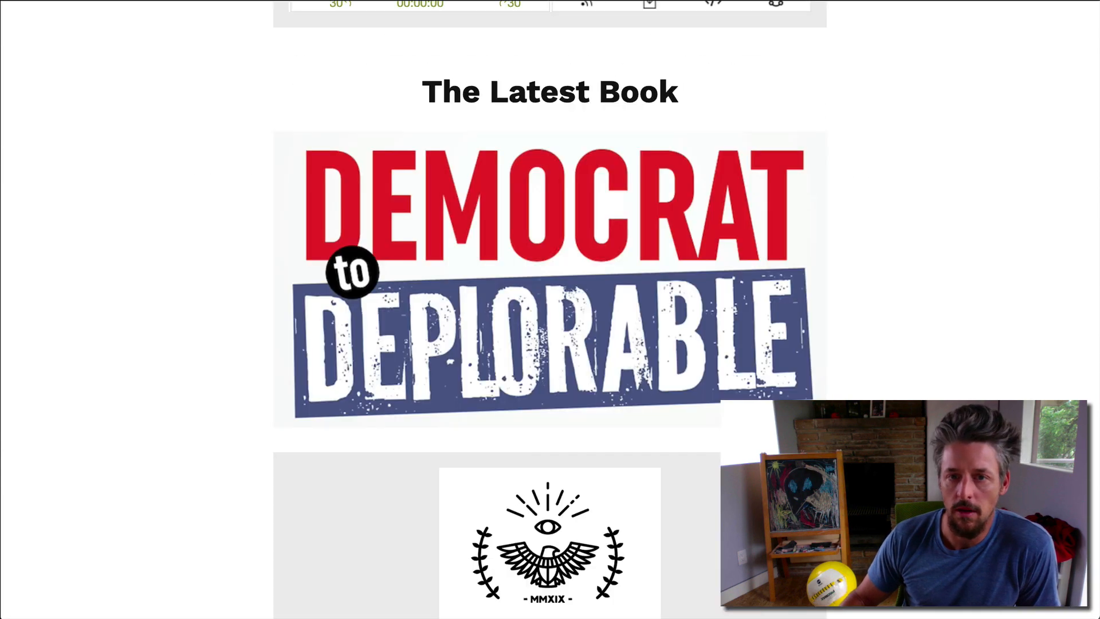
pyautogui.scroll(-9, 515, 457)
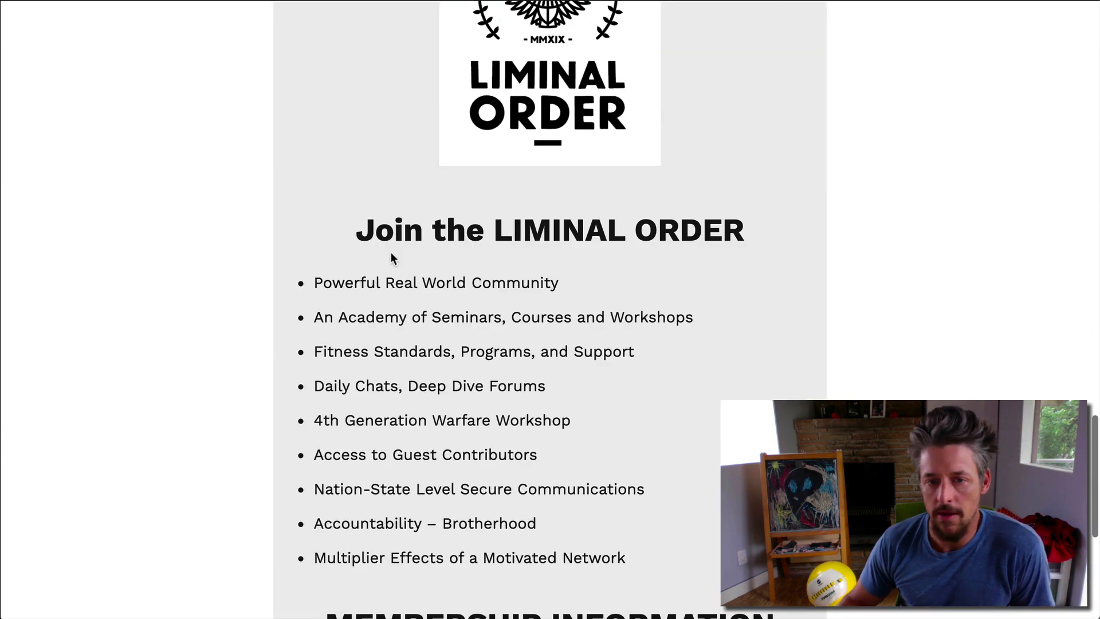
pyautogui.scroll(6, 403, 251)
pyautogui.scroll(-2, 400, 255)
pyautogui.scroll(7, 400, 250)
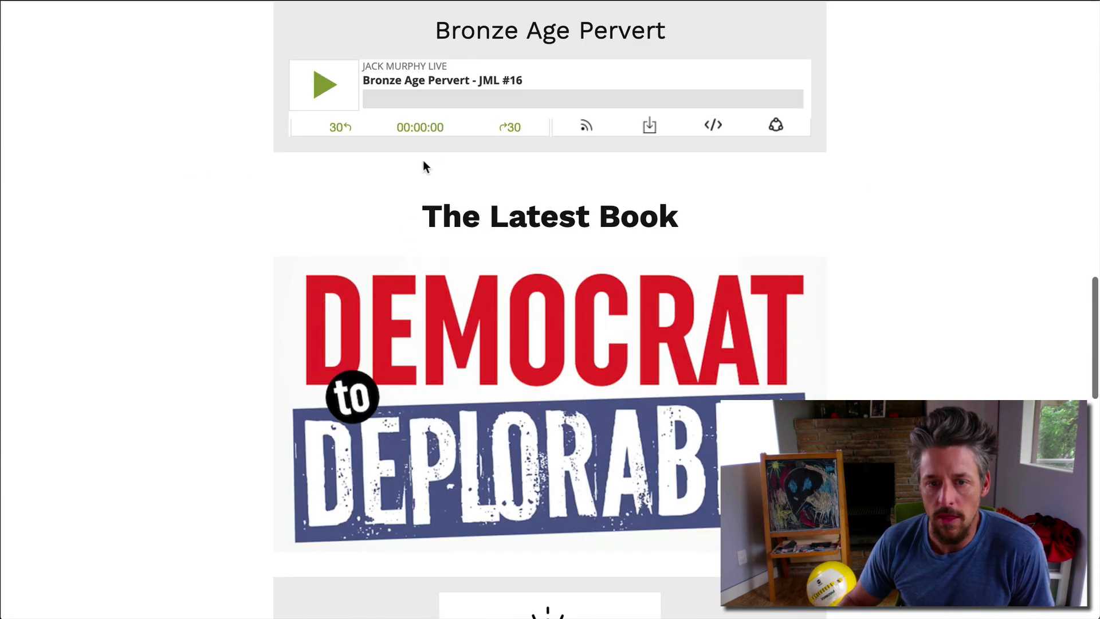
# Step: Examine the reference site's Liminal Order box, from its logo and benefits list to the membership email form
pyautogui.scroll(-8, 568, 430)
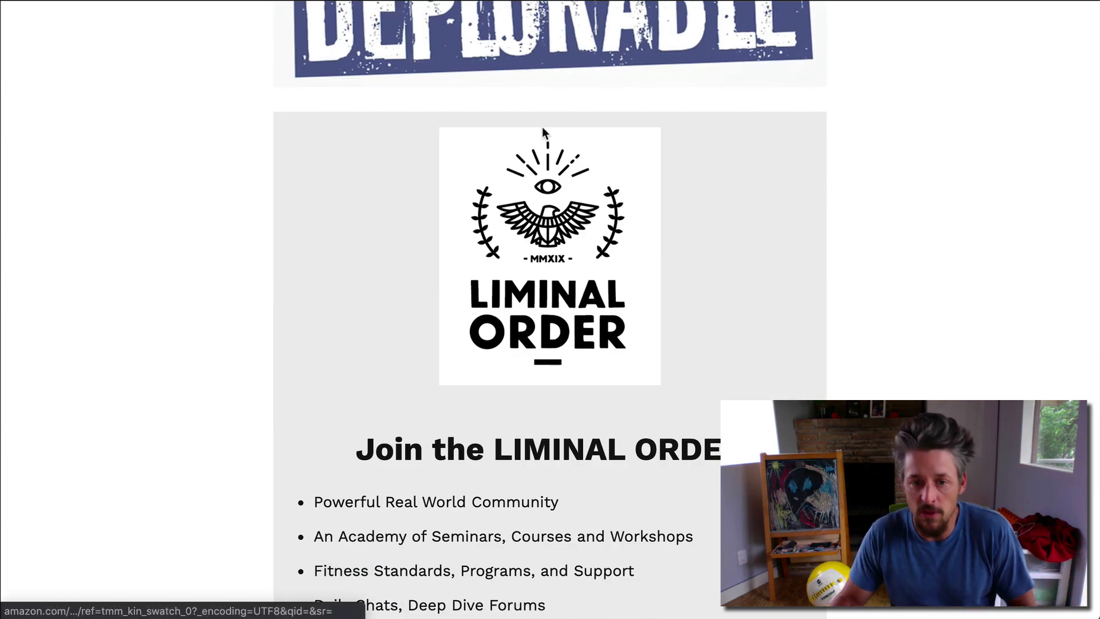
pyautogui.scroll(-4, 797, 166)
pyautogui.scroll(-7, 795, 168)
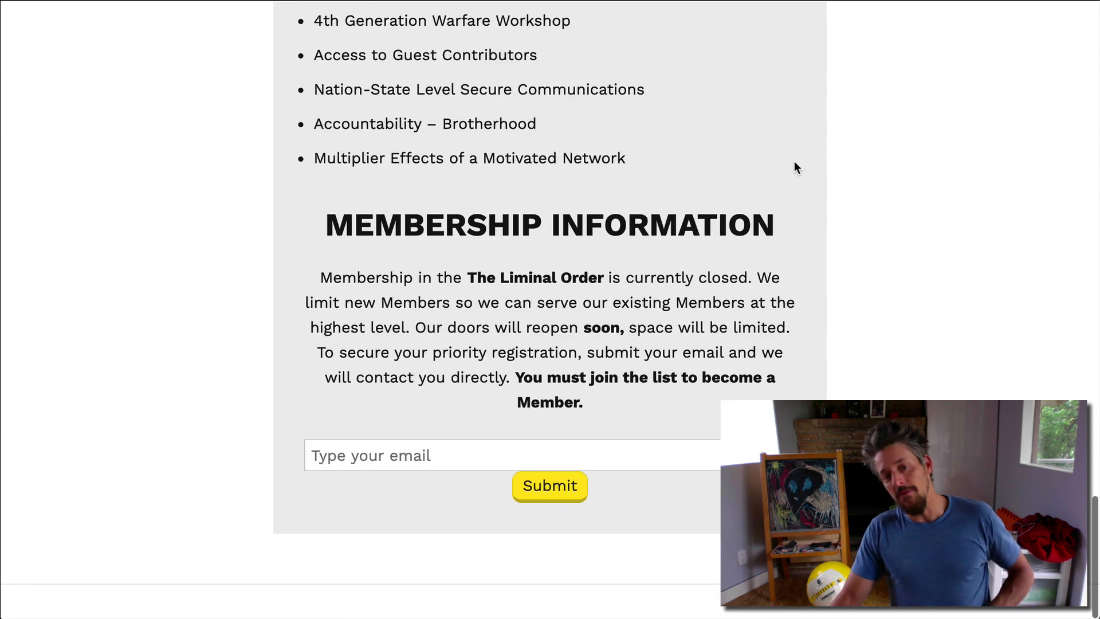
pyautogui.scroll(6, 321, 98)
pyautogui.scroll(-3, 438, 33)
pyautogui.scroll(8, 438, 32)
pyautogui.scroll(-3, 437, 39)
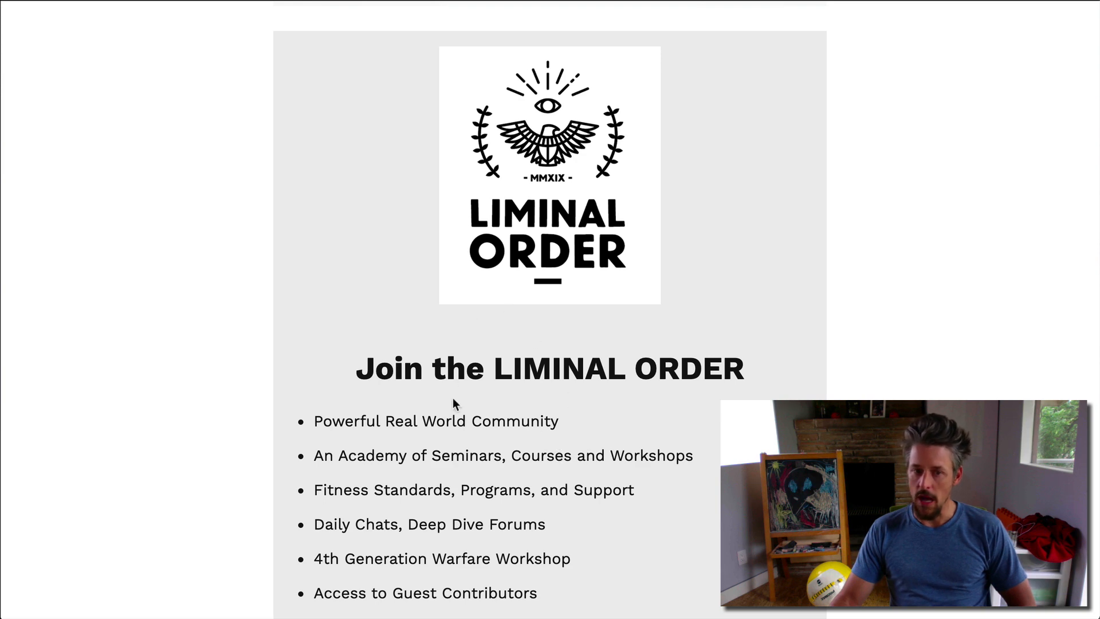
pyautogui.scroll(-8, 375, 384)
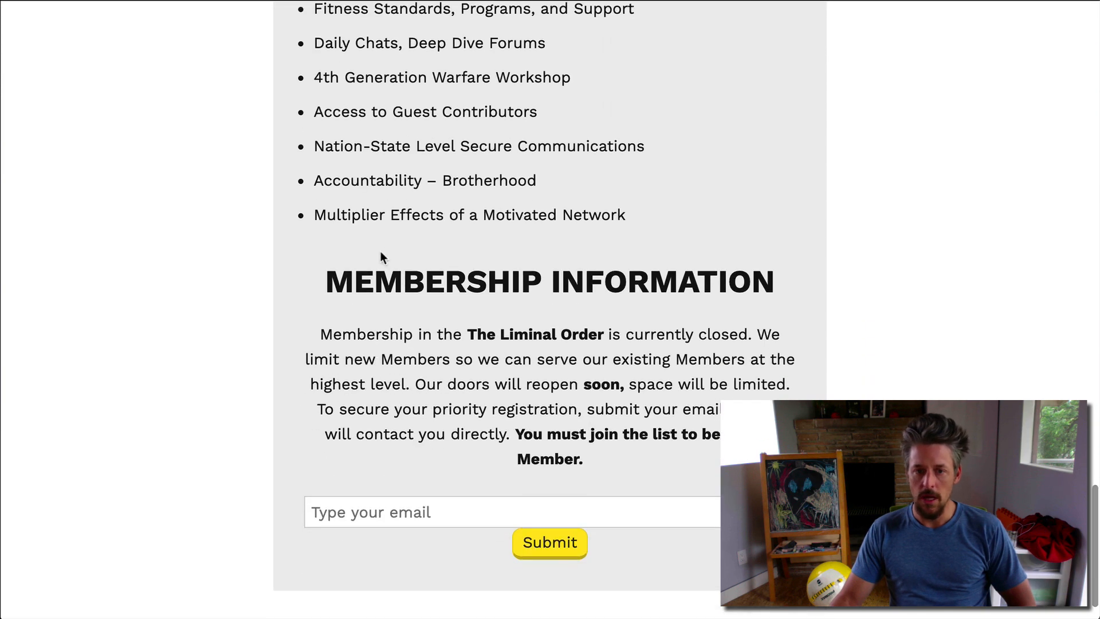
pyautogui.scroll(-1, 382, 384)
pyautogui.click(386, 458)
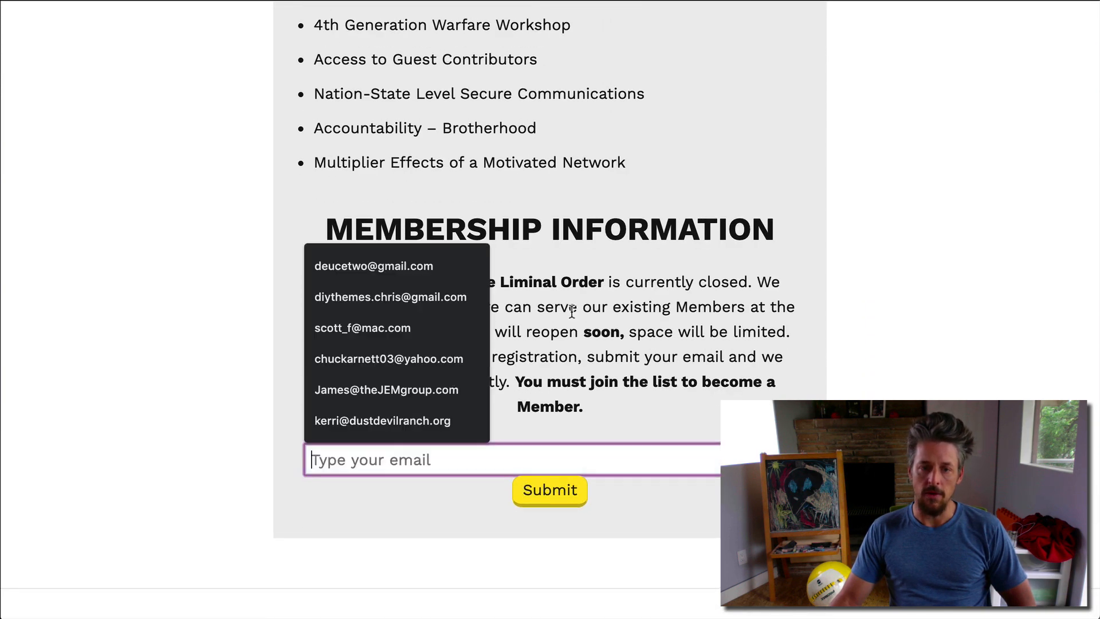
pyautogui.click(531, 323)
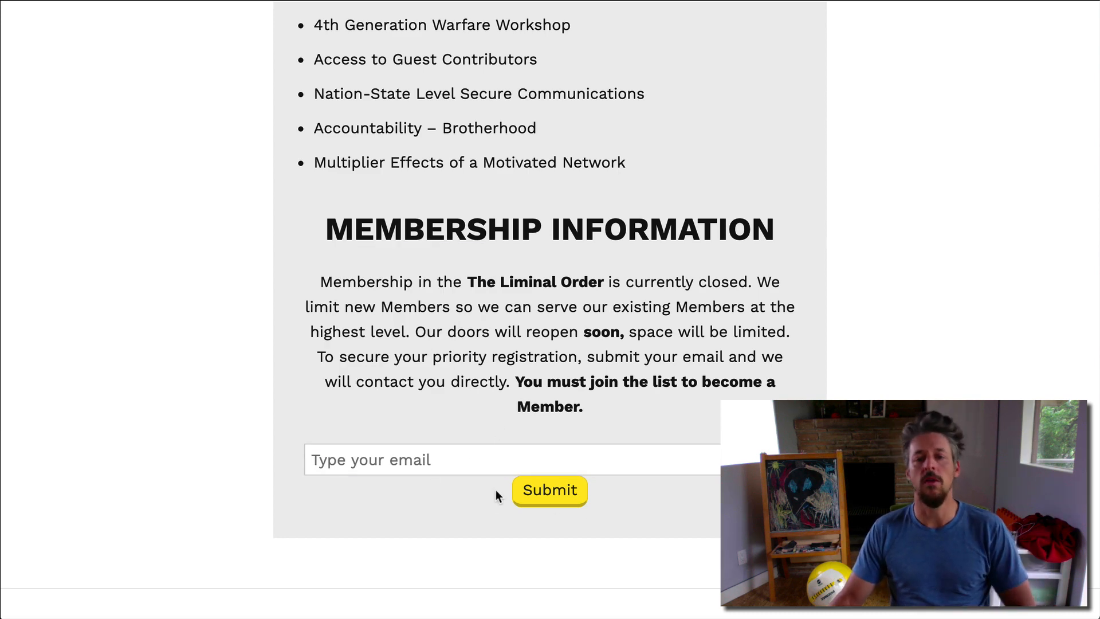
# Step: Open the test site's Static Home Page Example for editing and look through its page content
pyautogui.scroll(20, 519, 505)
pyautogui.scroll(-9, 518, 504)
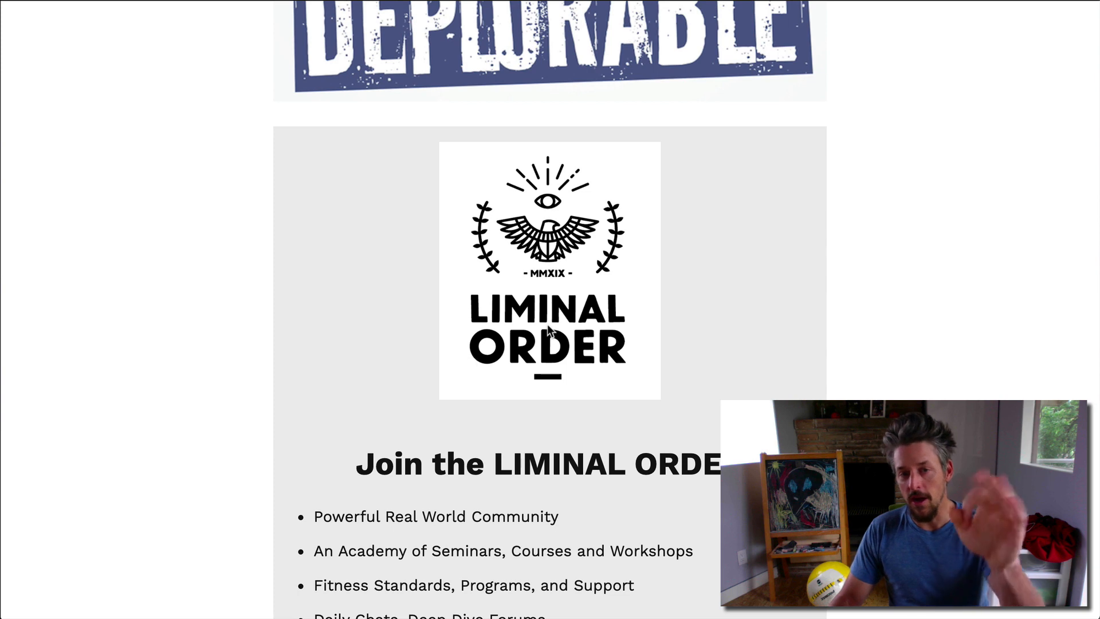
pyautogui.scroll(11, 589, 479)
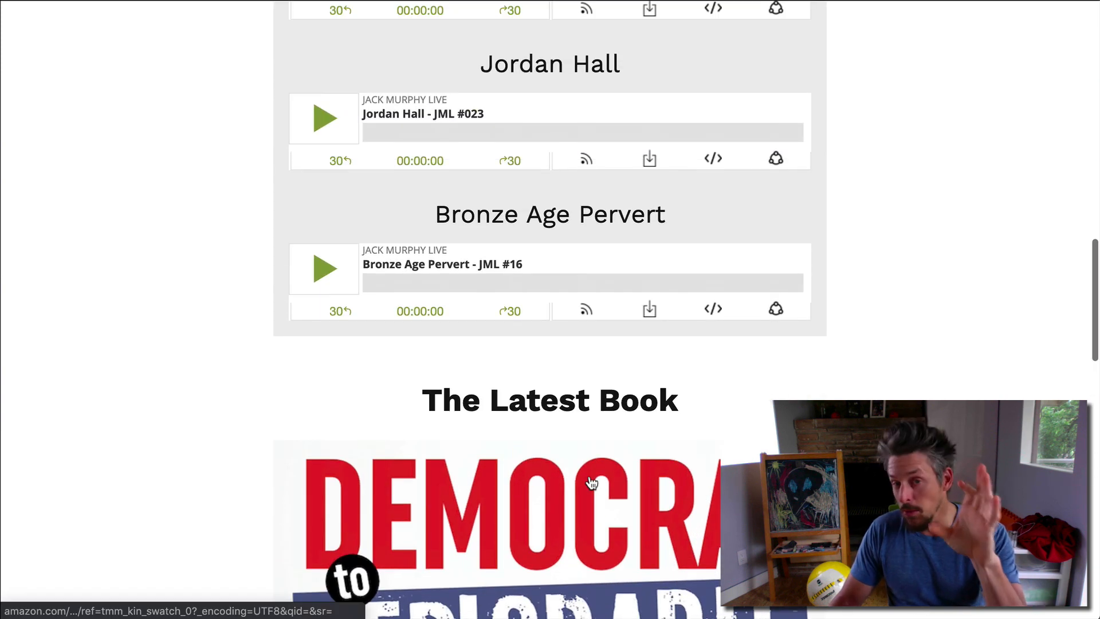
pyautogui.scroll(8, 590, 481)
pyautogui.scroll(15, 868, 277)
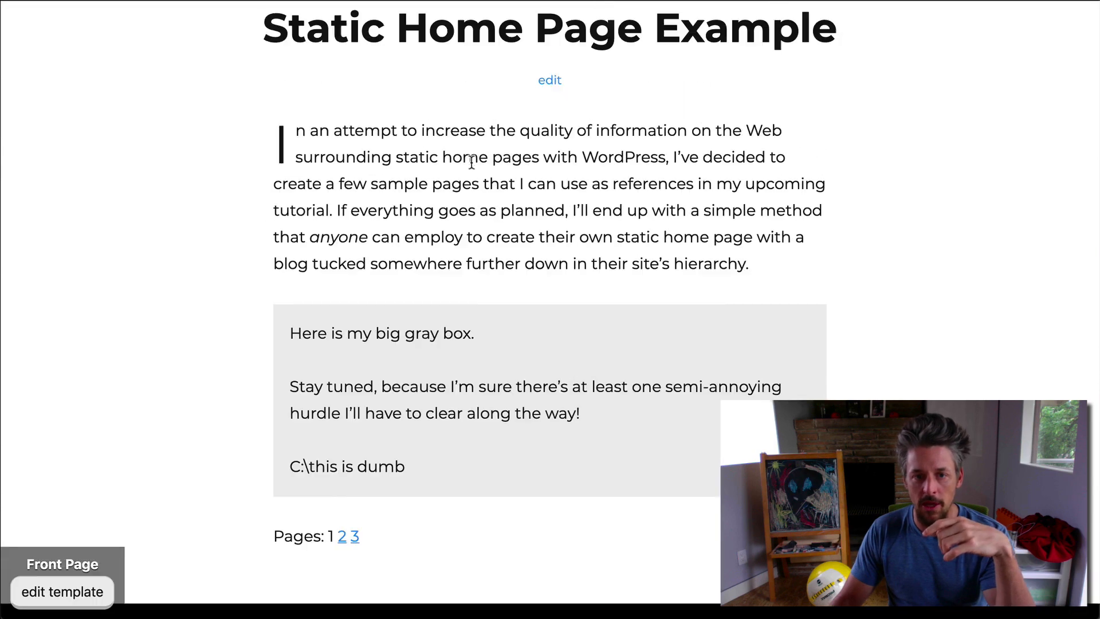
pyautogui.scroll(3, 471, 162)
pyautogui.click(551, 273)
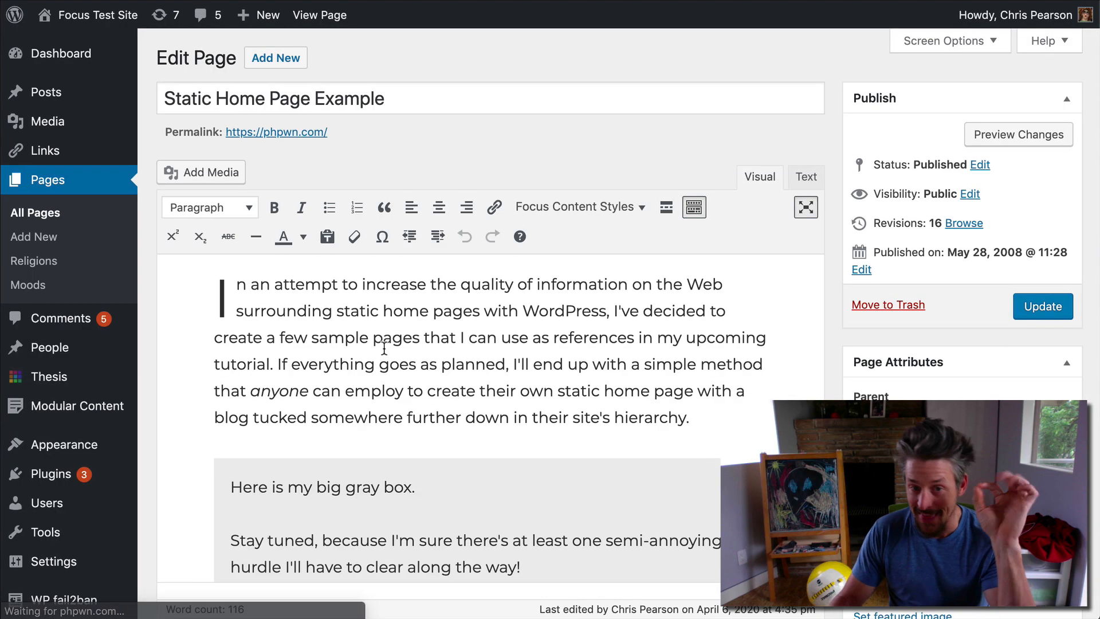
pyautogui.scroll(-10, 511, 404)
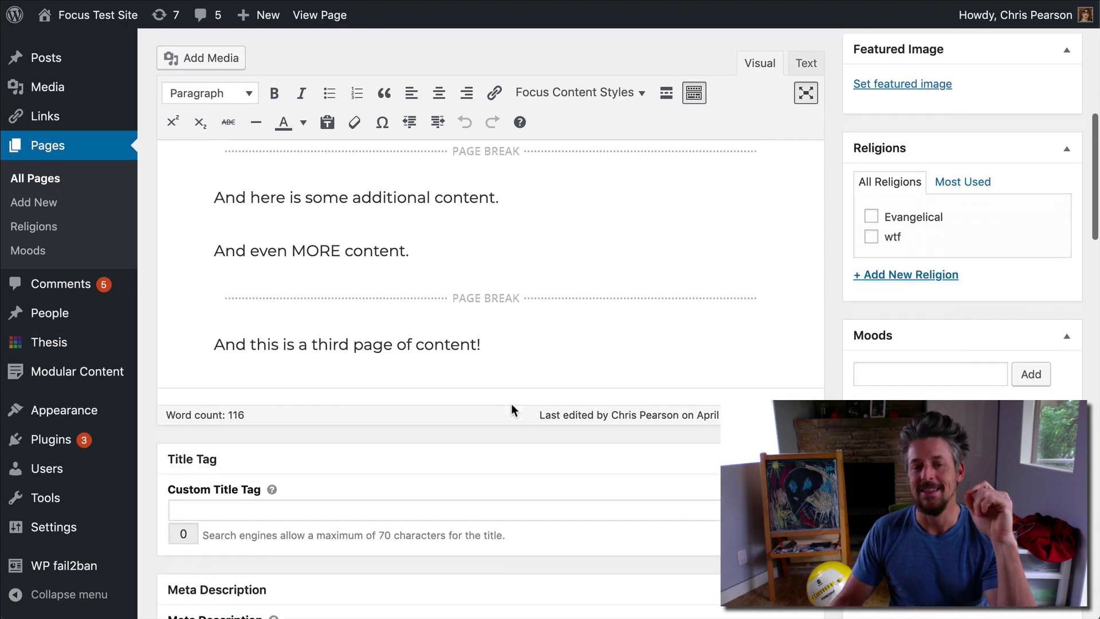
pyautogui.scroll(10, 512, 411)
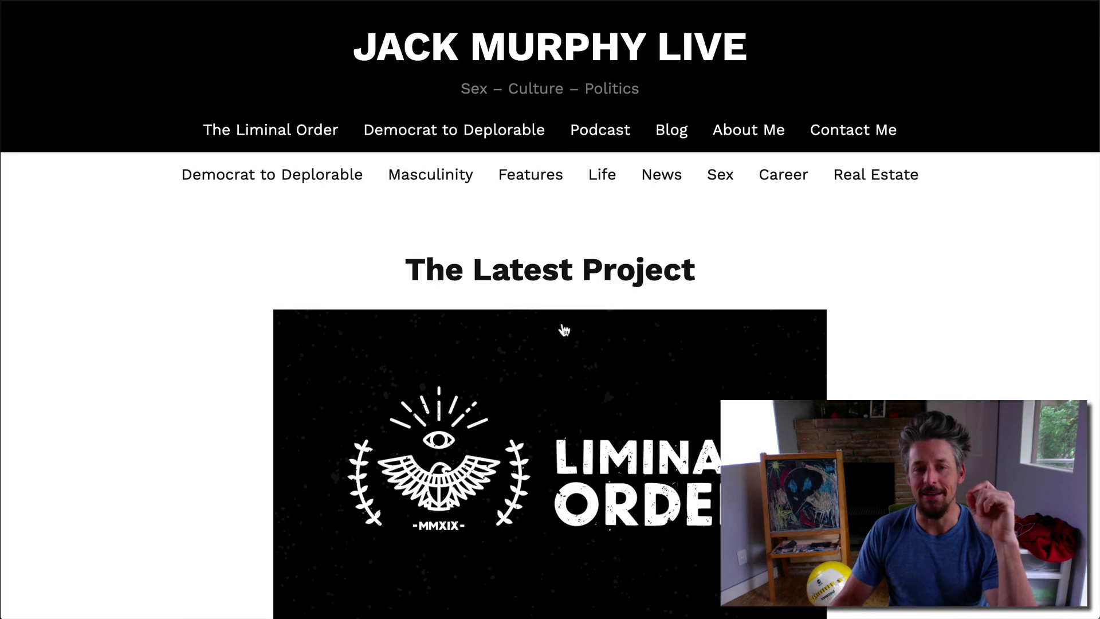
# Step: Study how the logo, Join heading and list are arranged in the reference site's gray box below the Latest Book image
pyautogui.scroll(-20, 560, 326)
pyautogui.scroll(9, 562, 322)
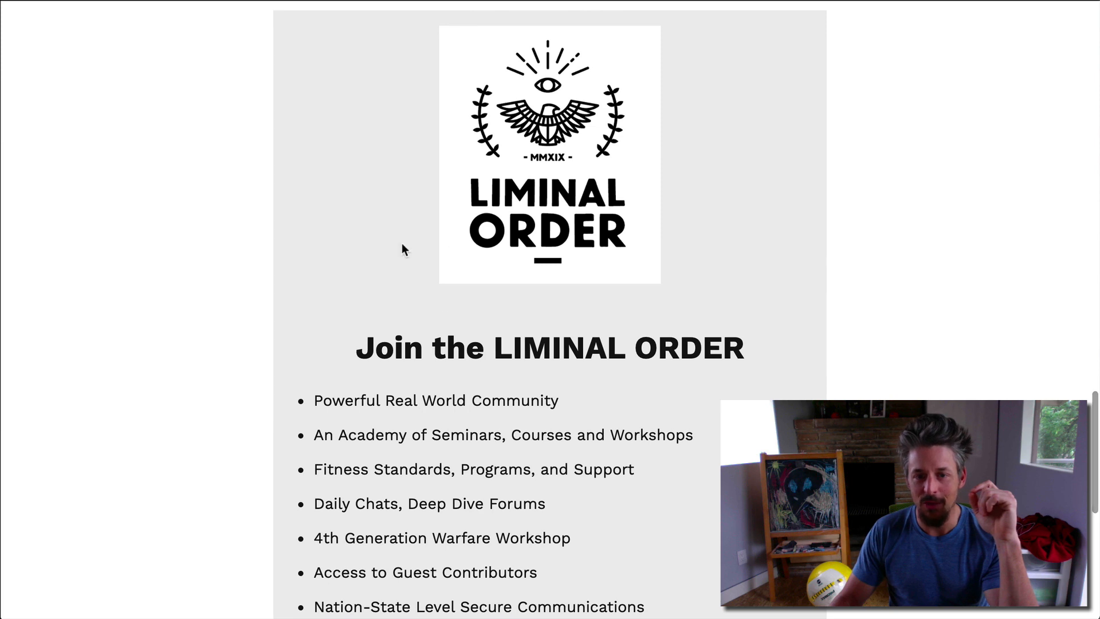
pyautogui.scroll(3, 531, 424)
pyautogui.scroll(-2, 596, 419)
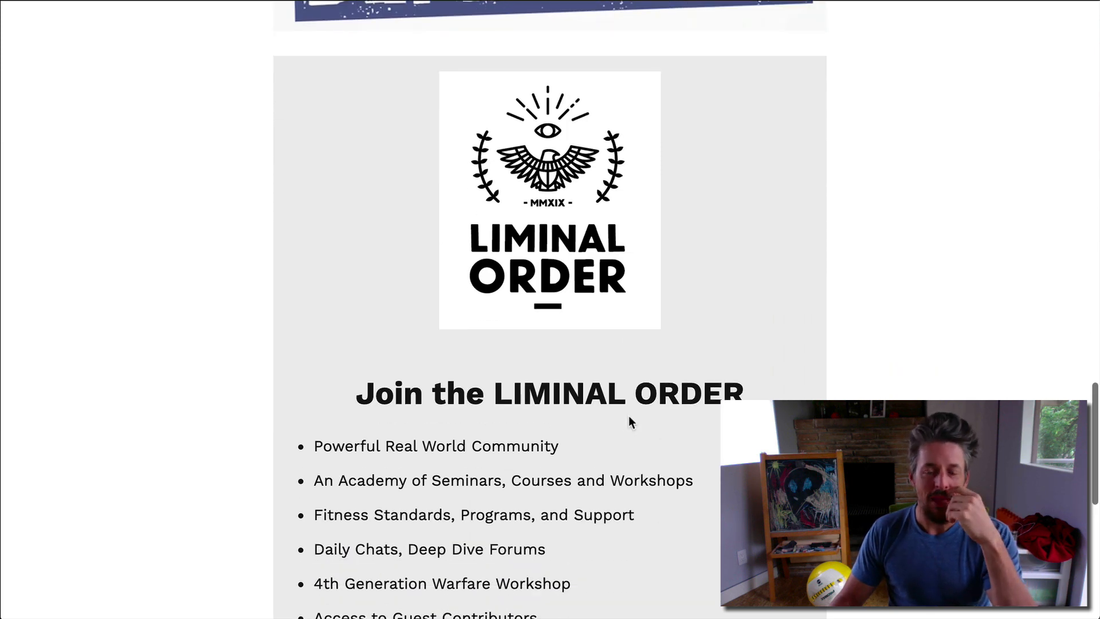
pyautogui.scroll(3, 628, 419)
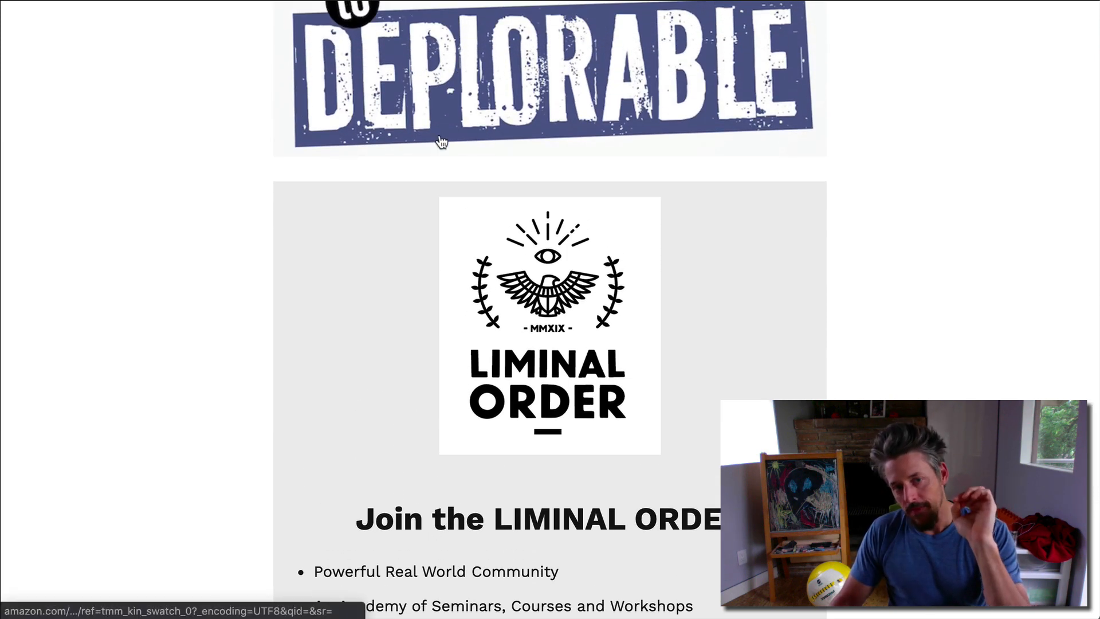
pyautogui.scroll(-3, 517, 447)
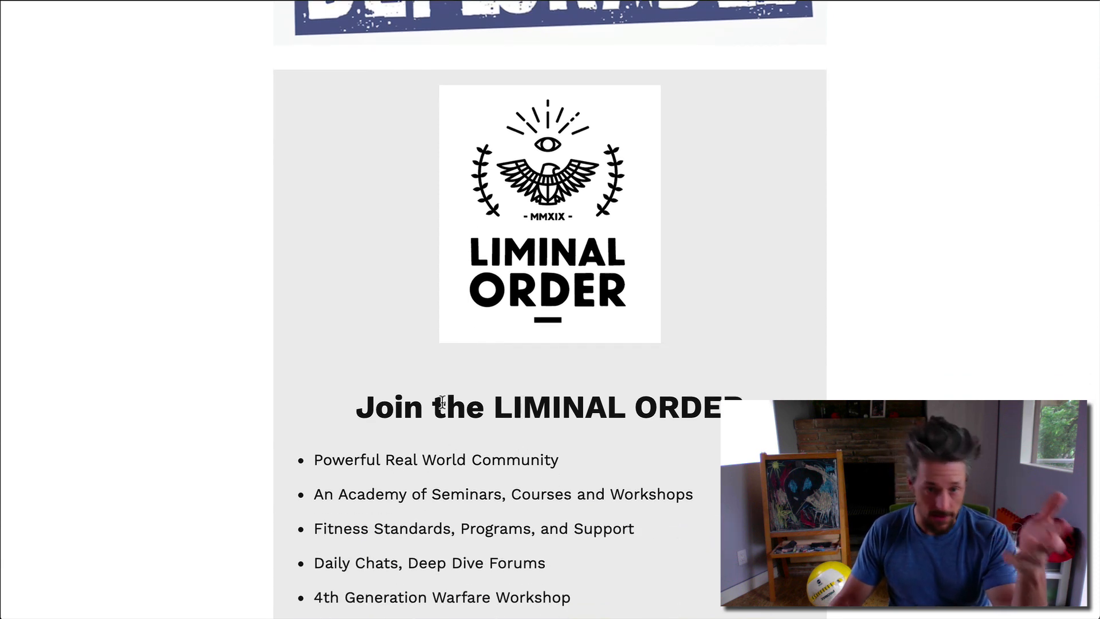
pyautogui.tripleClick(361, 401)
pyautogui.click(768, 416)
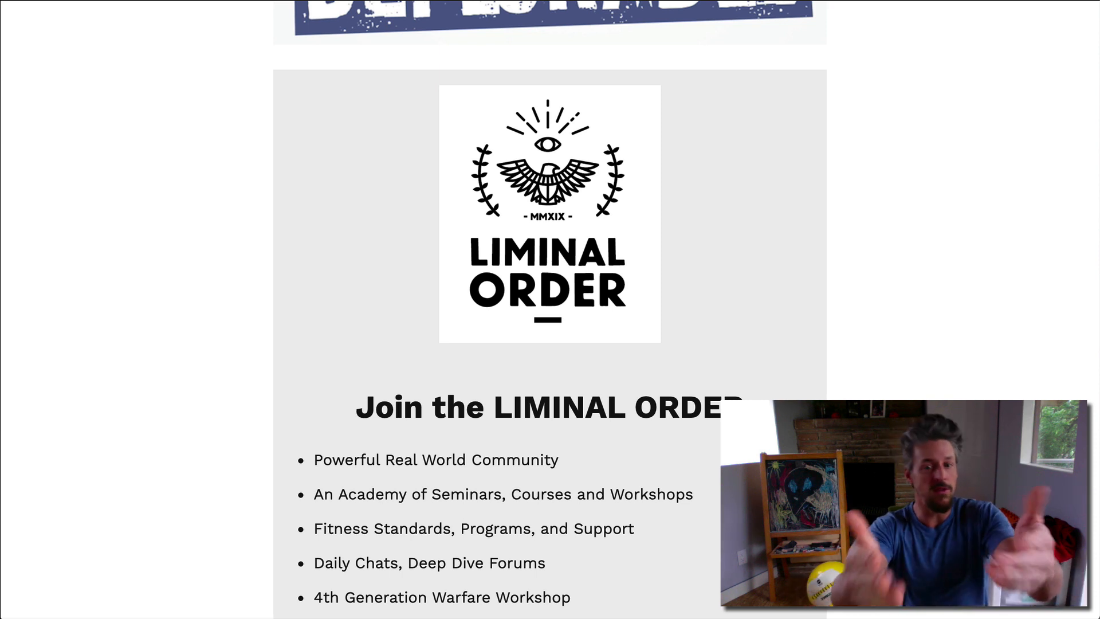
pyautogui.scroll(3, 429, 185)
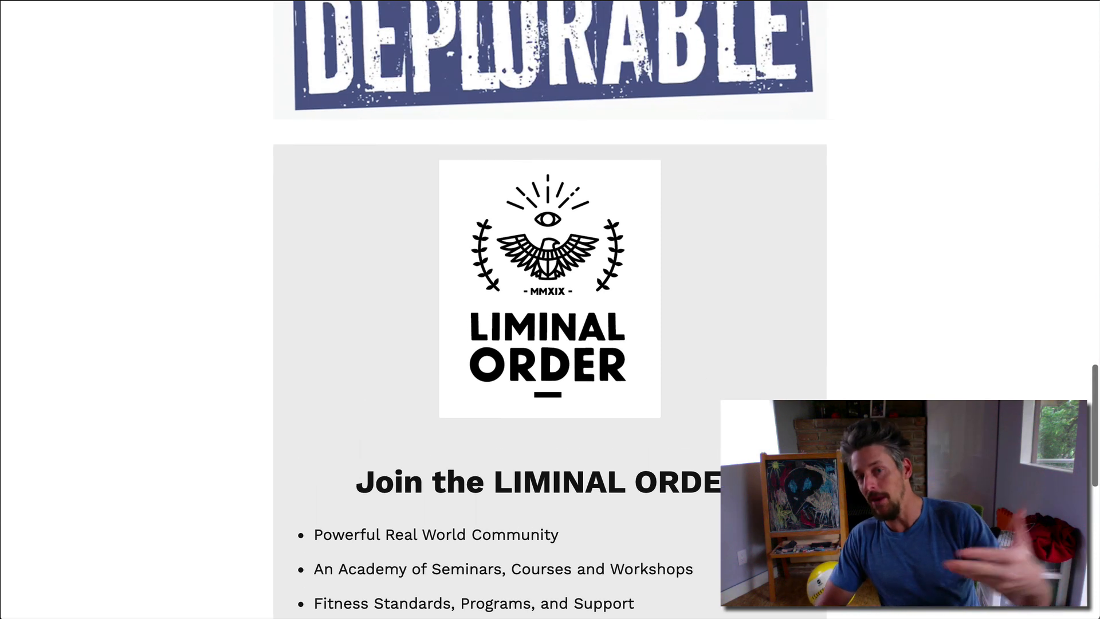
pyautogui.scroll(3, 428, 185)
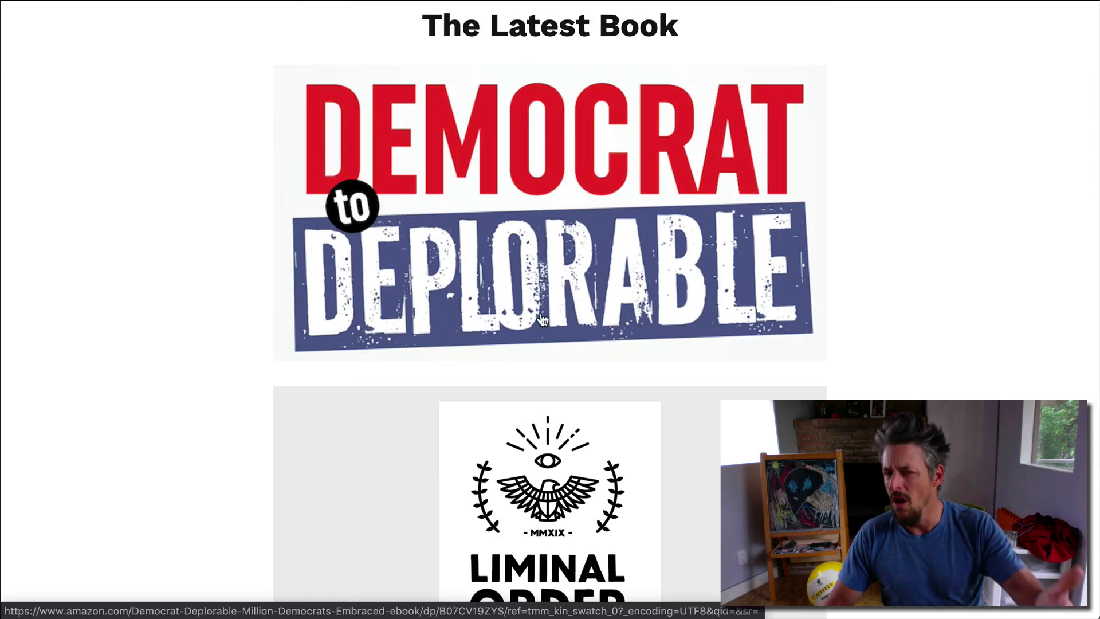
pyautogui.scroll(-5, 544, 319)
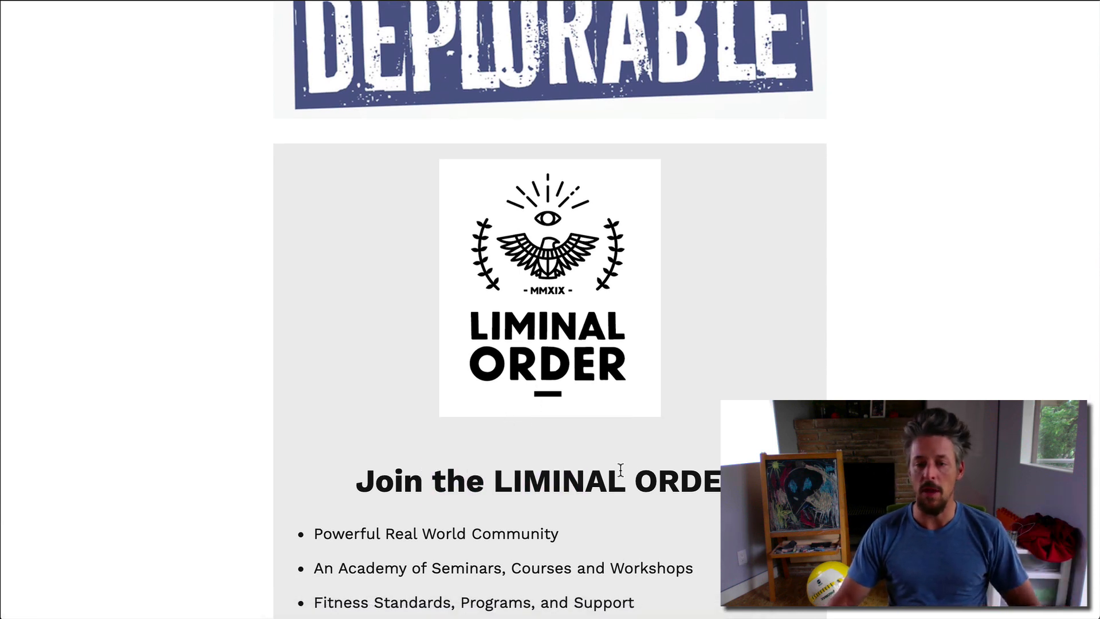
pyautogui.scroll(1, 621, 469)
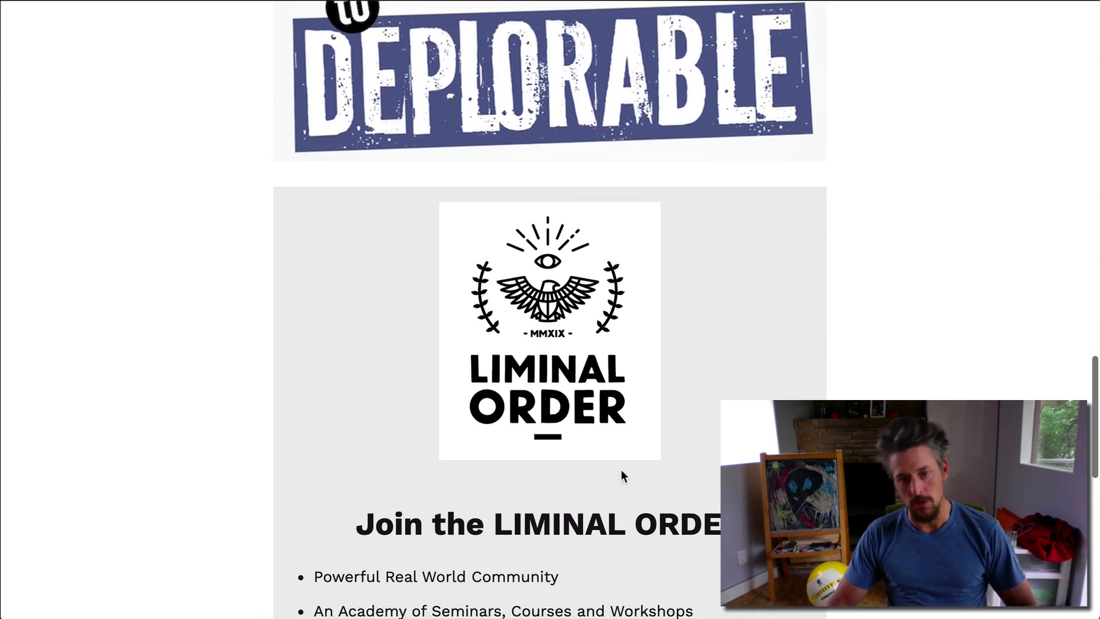
pyautogui.scroll(6, 518, 468)
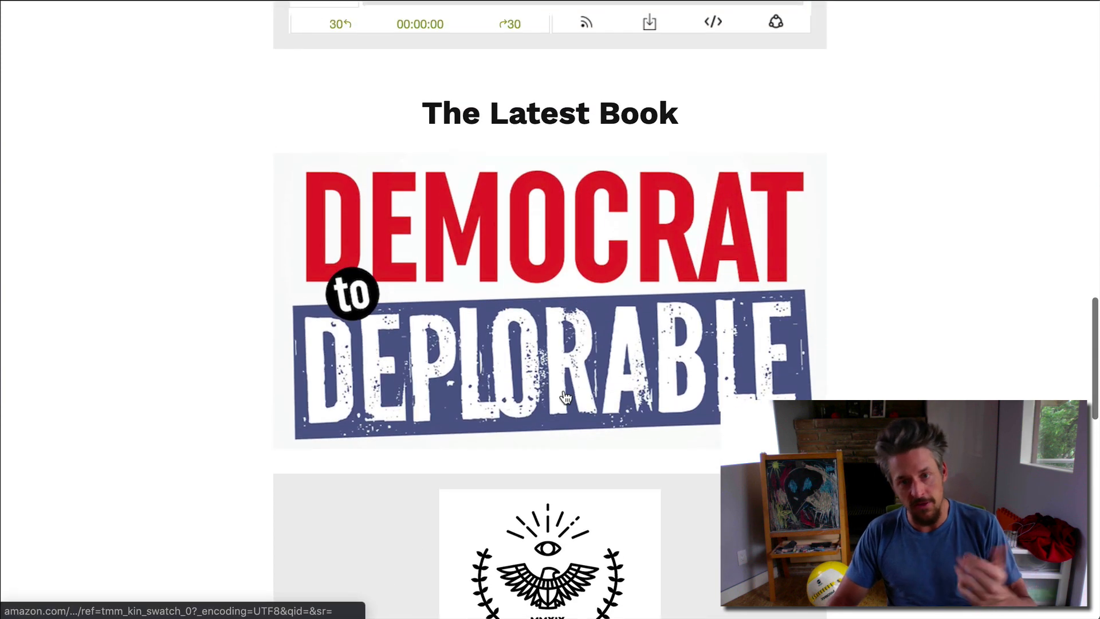
pyautogui.scroll(-10, 565, 391)
pyautogui.scroll(-2, 564, 390)
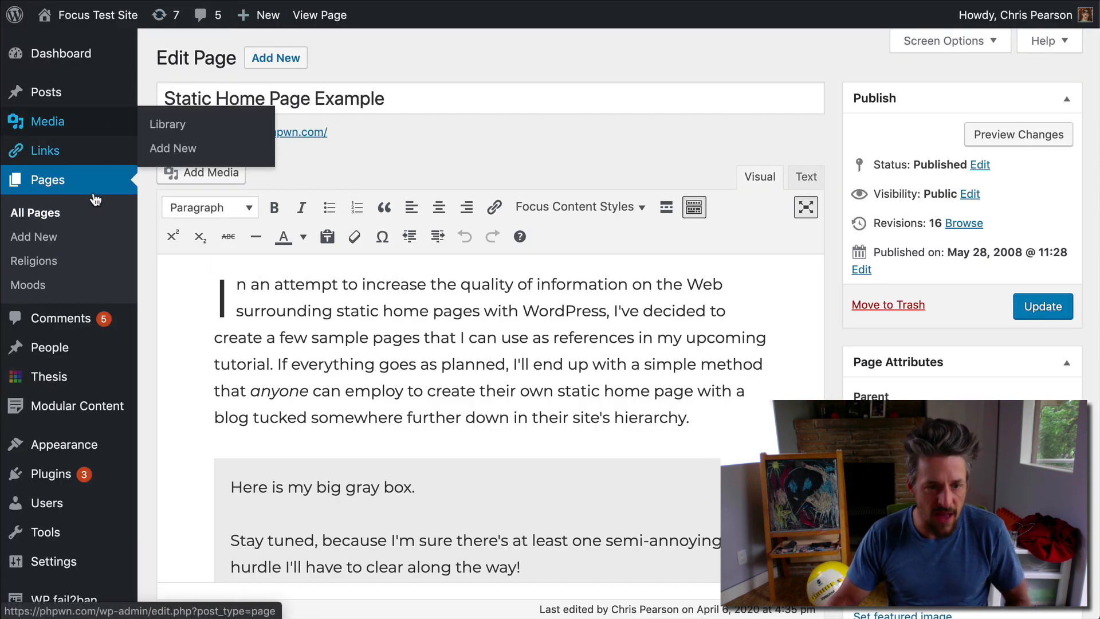
# Step: Inspect the Sample Product Offer among the site's Modular Content items and return to the list
pyautogui.moveTo(49, 415)
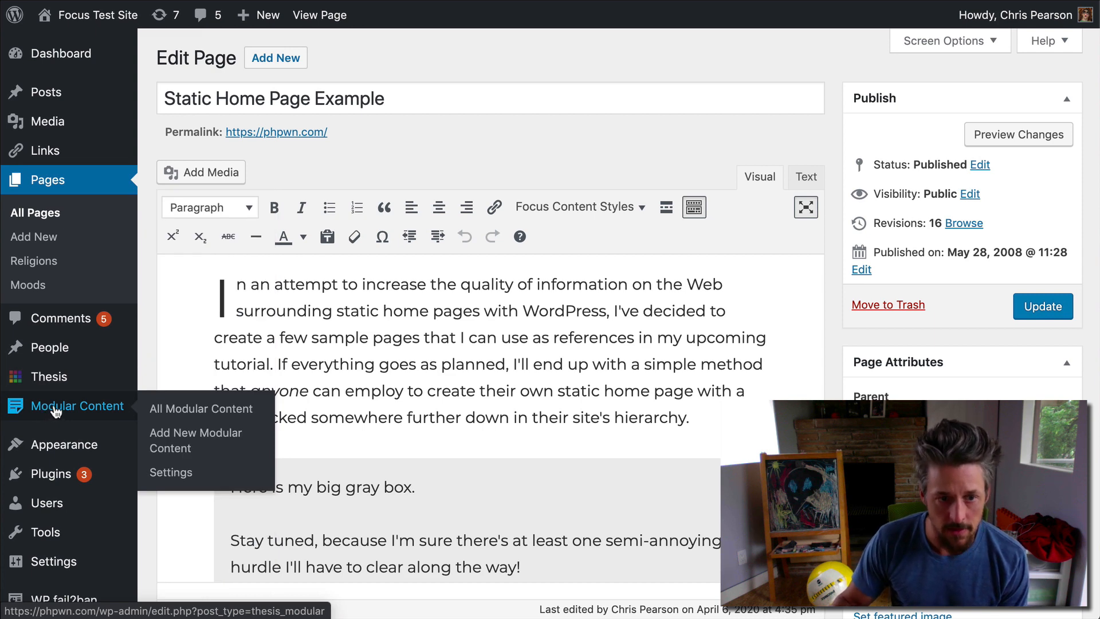
pyautogui.click(54, 408)
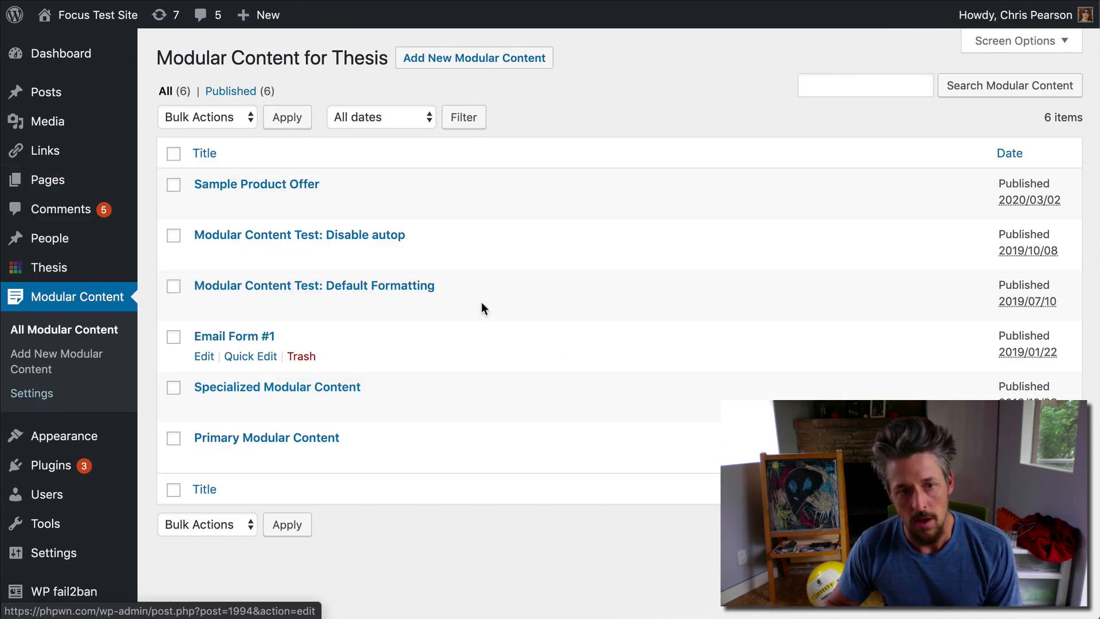
pyautogui.click(267, 187)
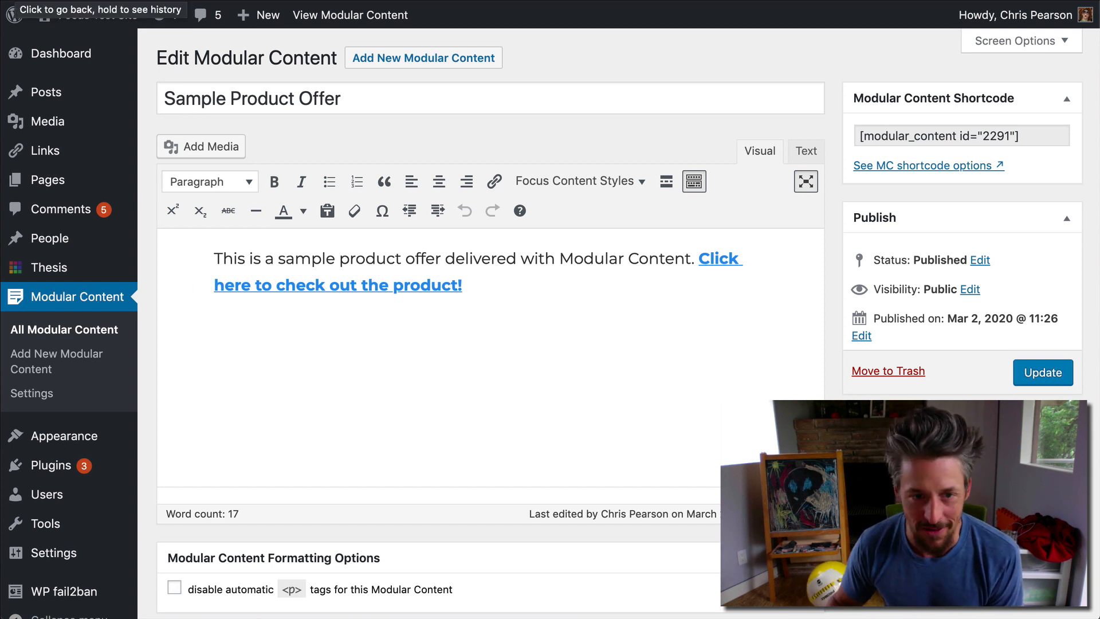
pyautogui.click(13, 0)
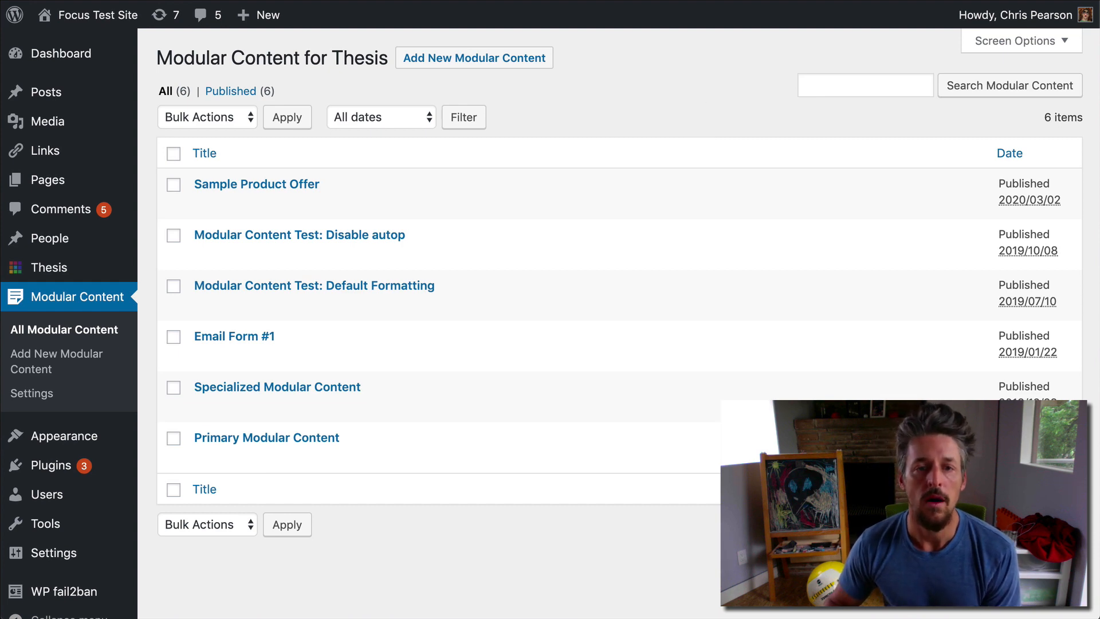
# Step: Return to the Static Home Page Example editor and open the page's permalink
pyautogui.click(13, 0)
pyautogui.click(283, 134)
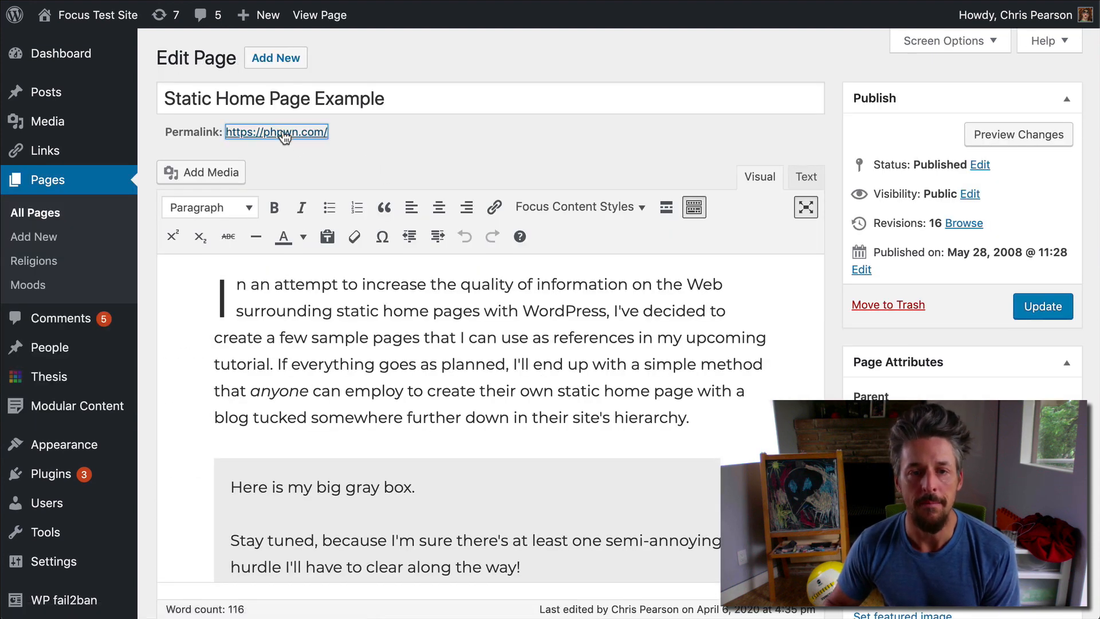
# Step: Review the live Static Home Page Example with its gray box and reopen the page for editing
pyautogui.scroll(-5, 565, 442)
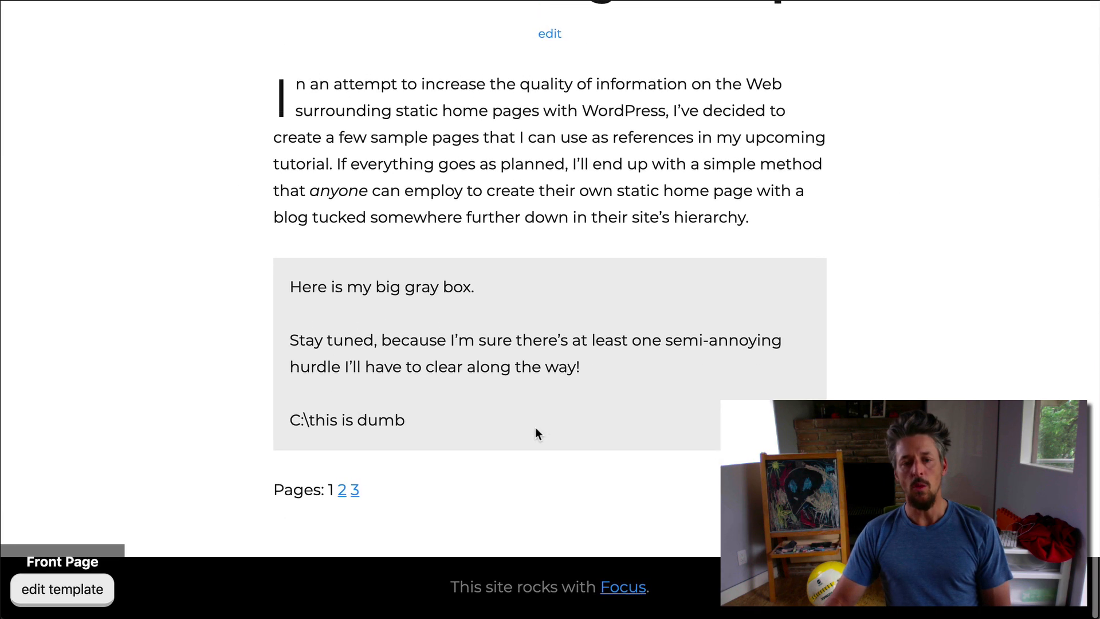
pyautogui.scroll(4, 505, 418)
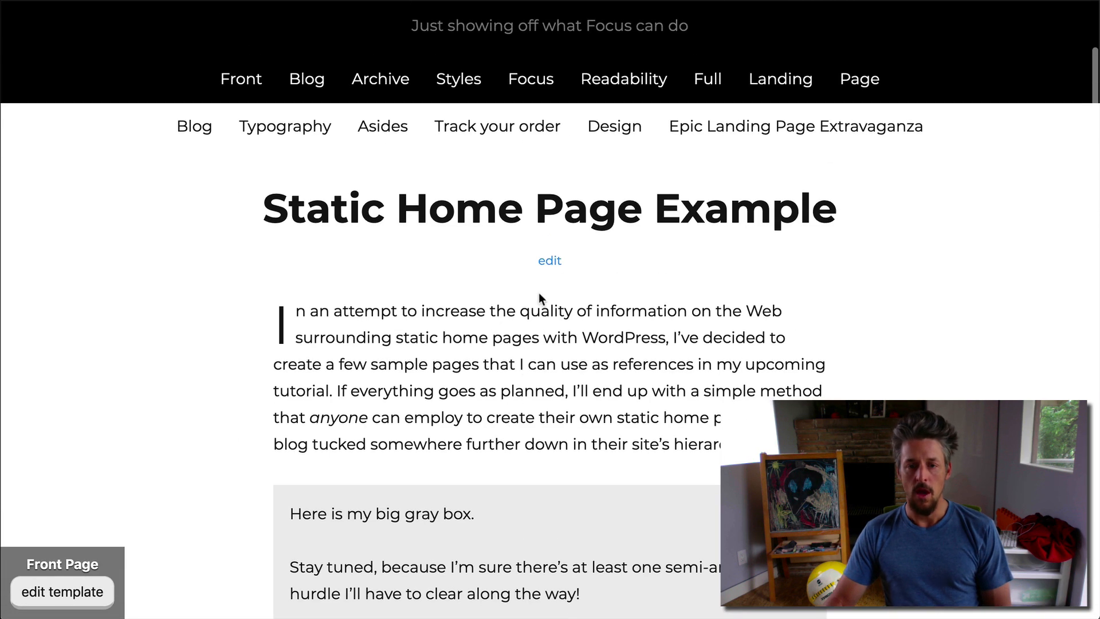
pyautogui.click(552, 263)
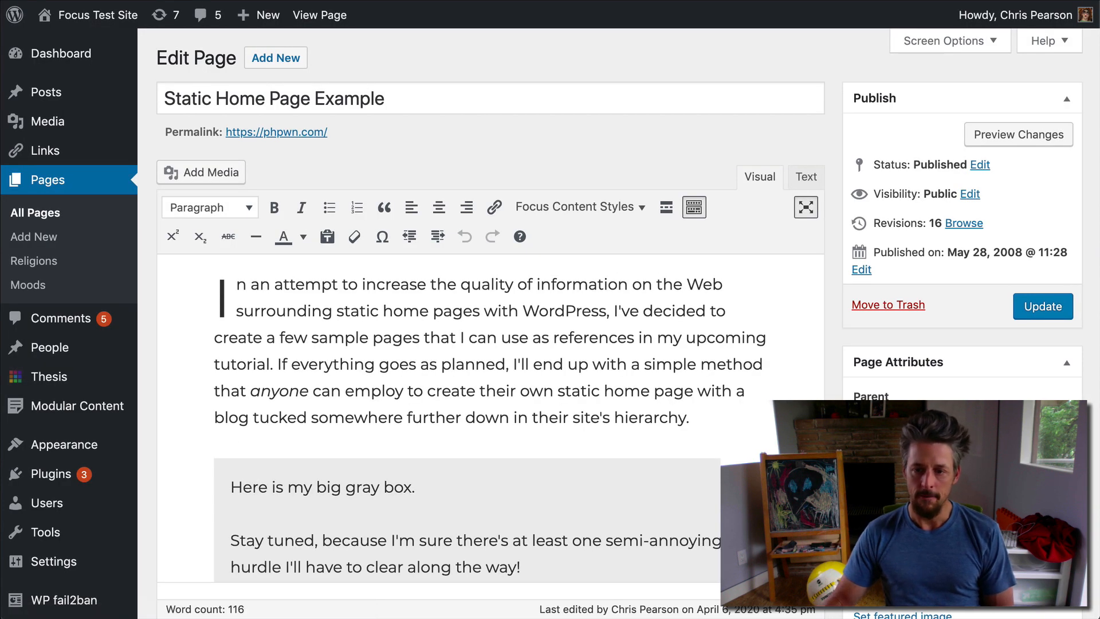
# Step: Assign Sample Product Offer as the page's Modular Content for Thesis and update the page
pyautogui.scroll(-15, 491, 320)
pyautogui.scroll(-8, 321, 187)
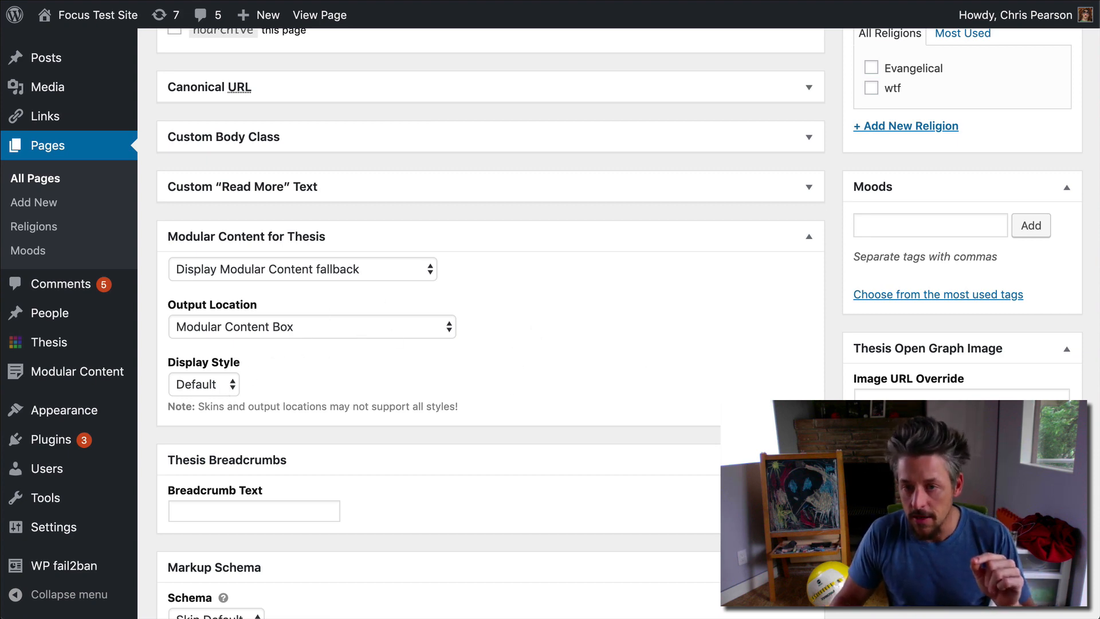
pyautogui.scroll(4, 491, 321)
pyautogui.scroll(-5, 490, 321)
pyautogui.click(380, 241)
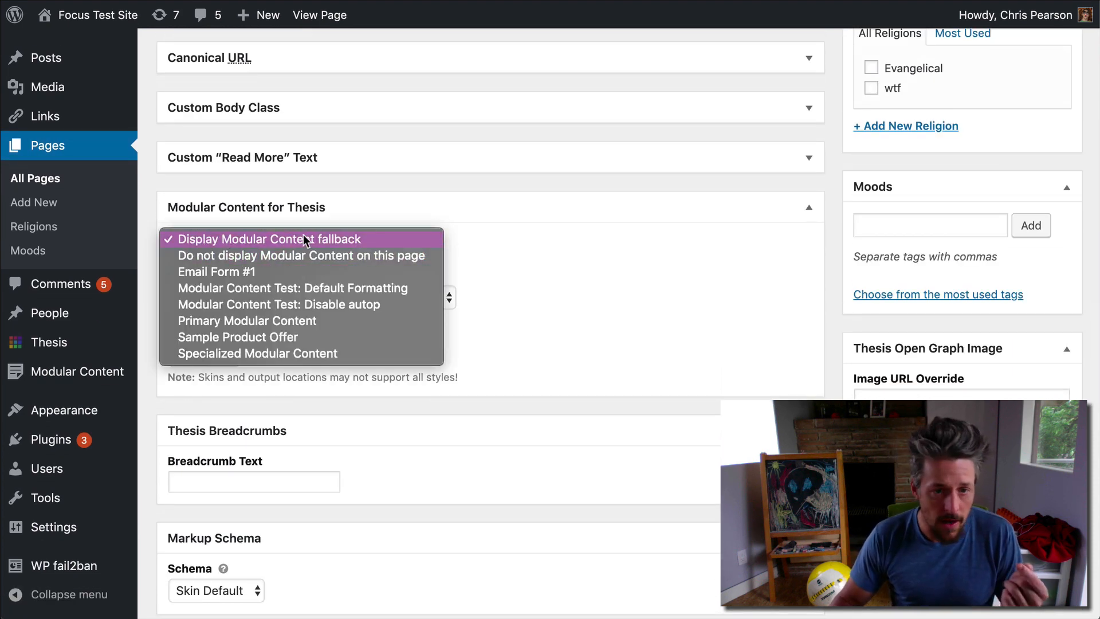
pyautogui.click(235, 335)
pyautogui.scroll(10, 587, 308)
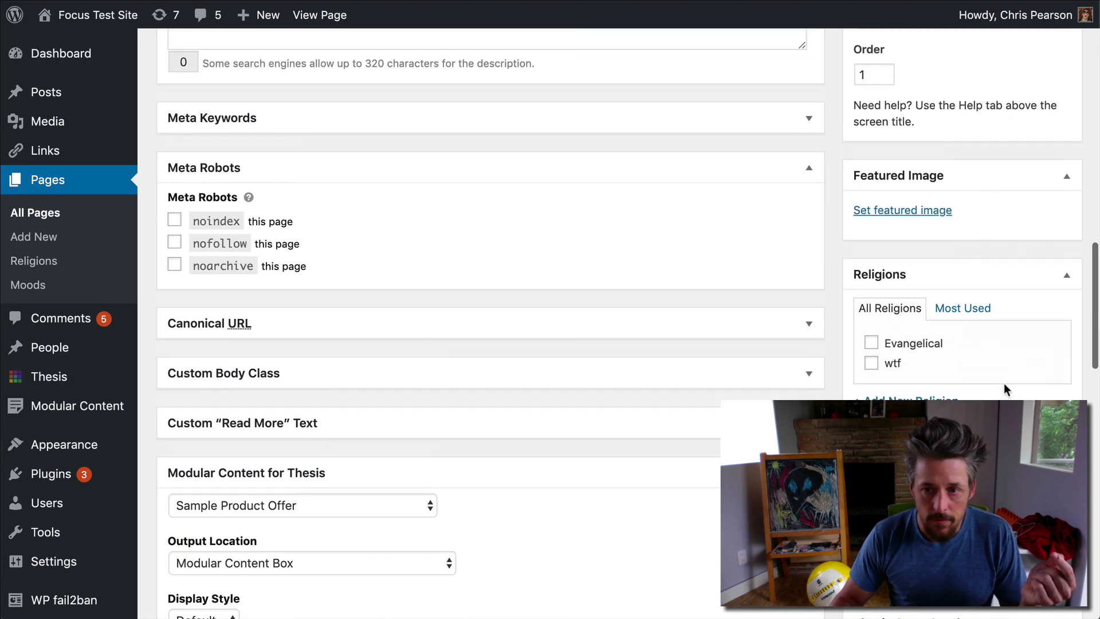
pyautogui.click(1033, 274)
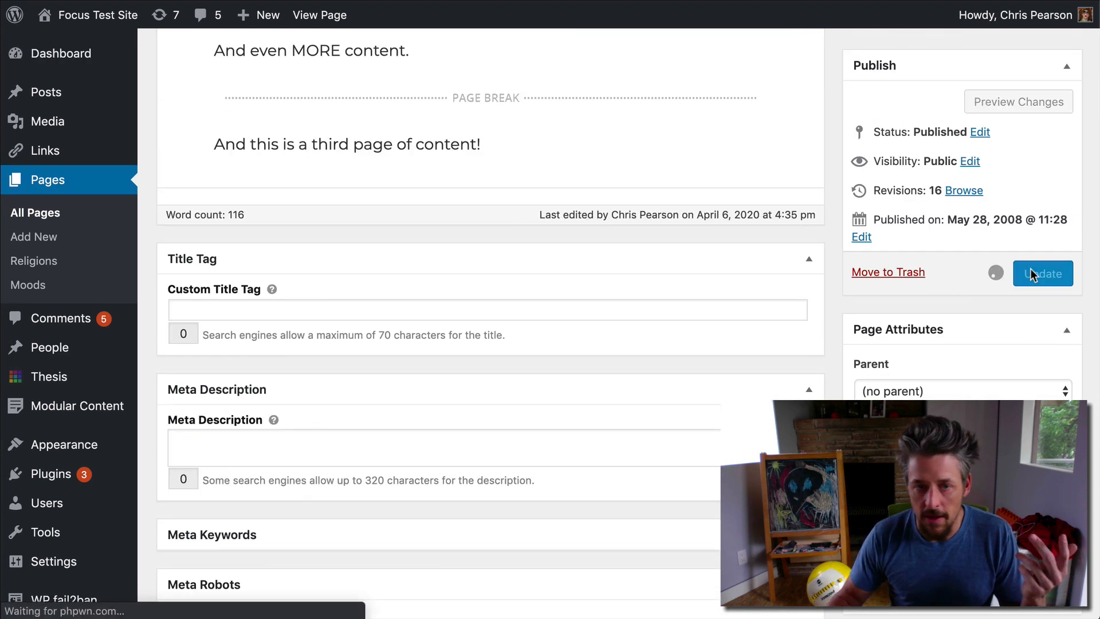
# Step: Open the live page and examine the sample product offer box below the page number links
pyautogui.click(277, 182)
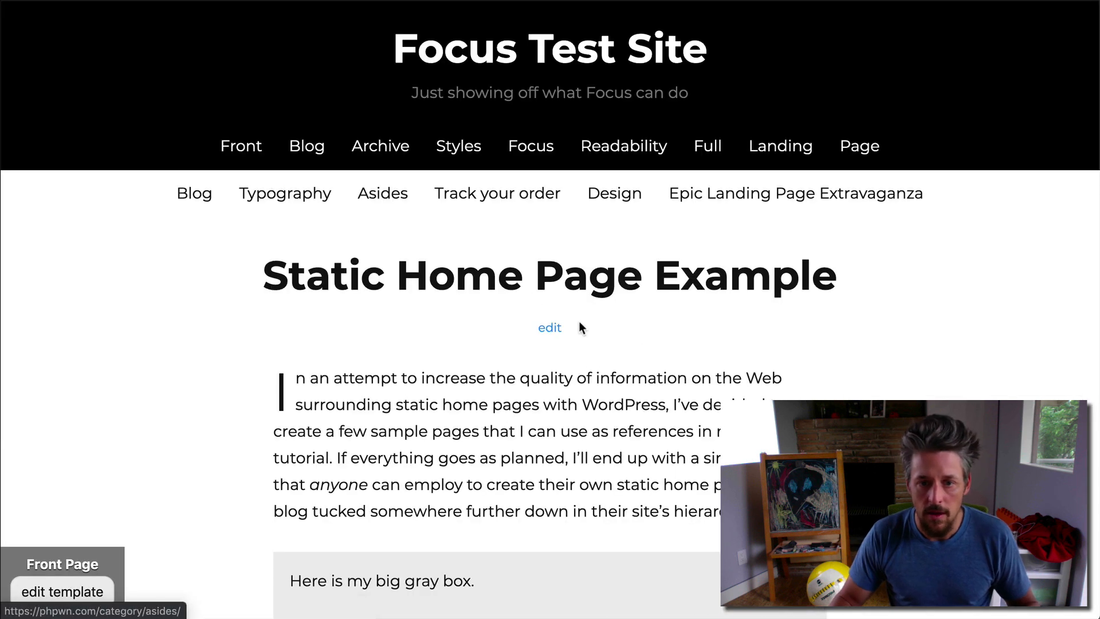
pyautogui.scroll(-8, 632, 334)
pyautogui.moveTo(351, 450); pyautogui.dragTo(740, 486)
pyautogui.click(740, 486)
pyautogui.moveTo(462, 446); pyautogui.dragTo(739, 486)
pyautogui.click(739, 486)
pyautogui.moveTo(466, 447); pyautogui.dragTo(700, 510)
pyautogui.click(700, 510)
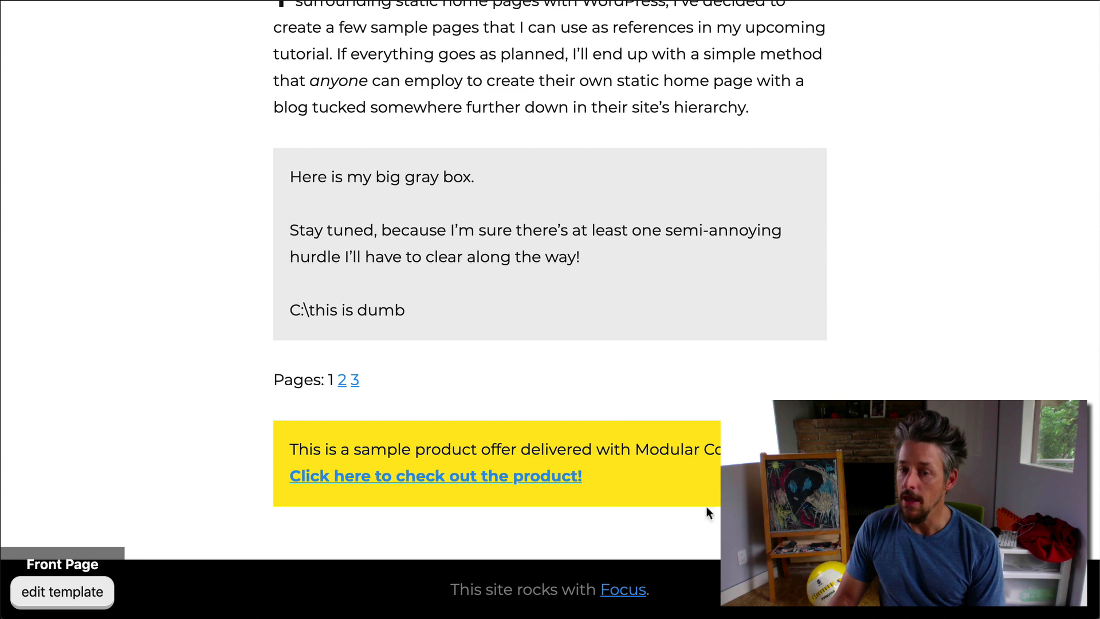
# Step: Compare the offer box with the reference site's gray Join the LIMINAL ORDER box and return to the test page
pyautogui.scroll(7, 439, 143)
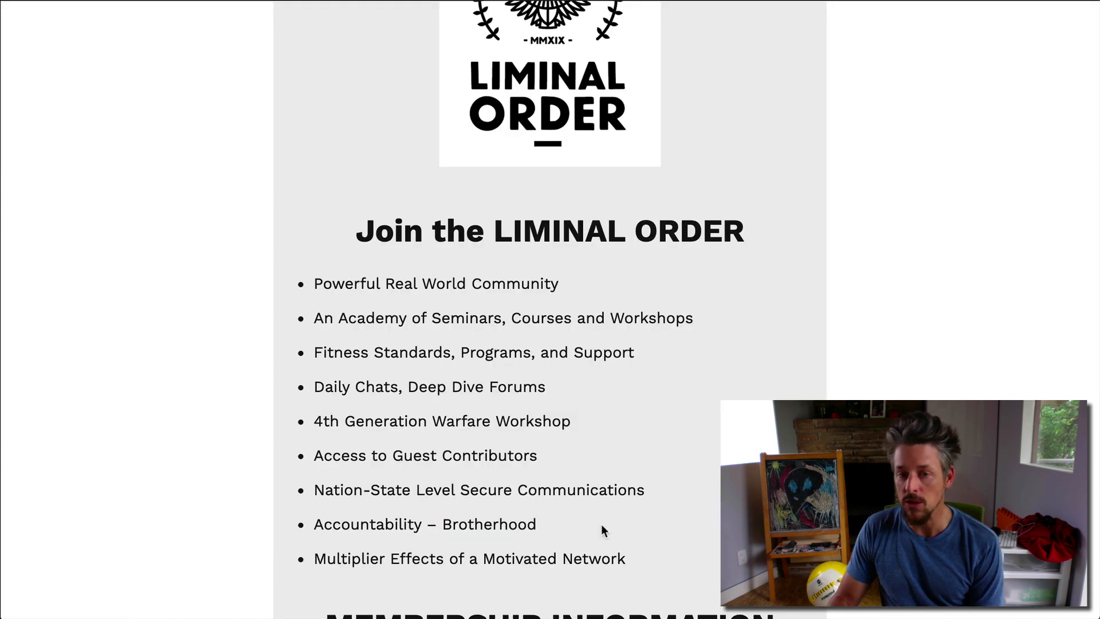
pyautogui.scroll(-5, 601, 524)
pyautogui.scroll(11, 601, 524)
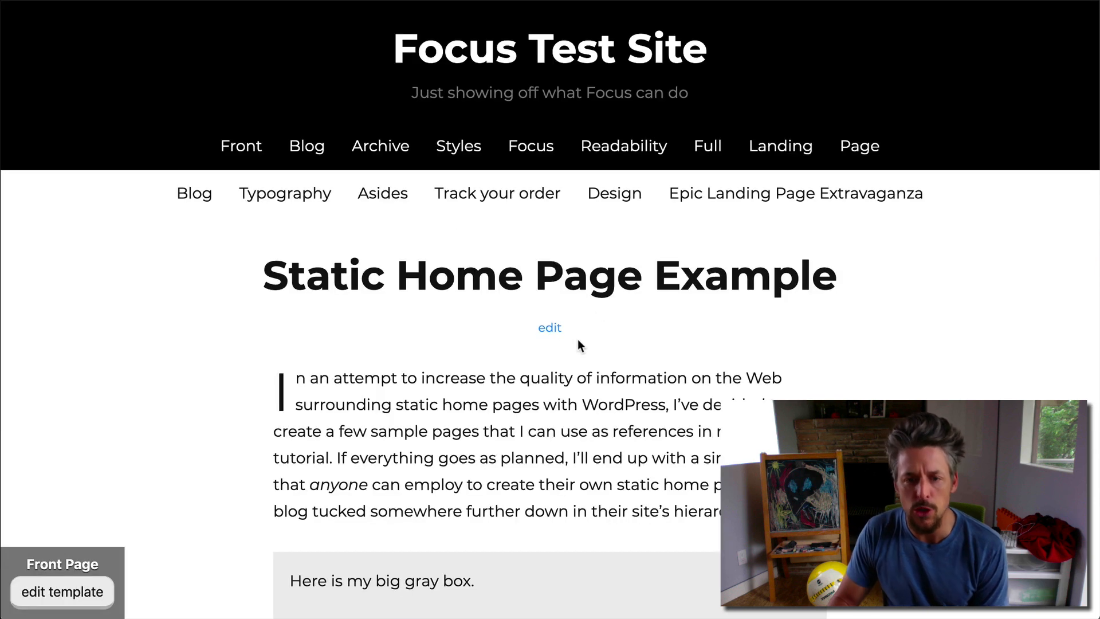
# Step: Reopen the page for editing, set its Modular Content display style to Note and update the page
pyautogui.click(550, 331)
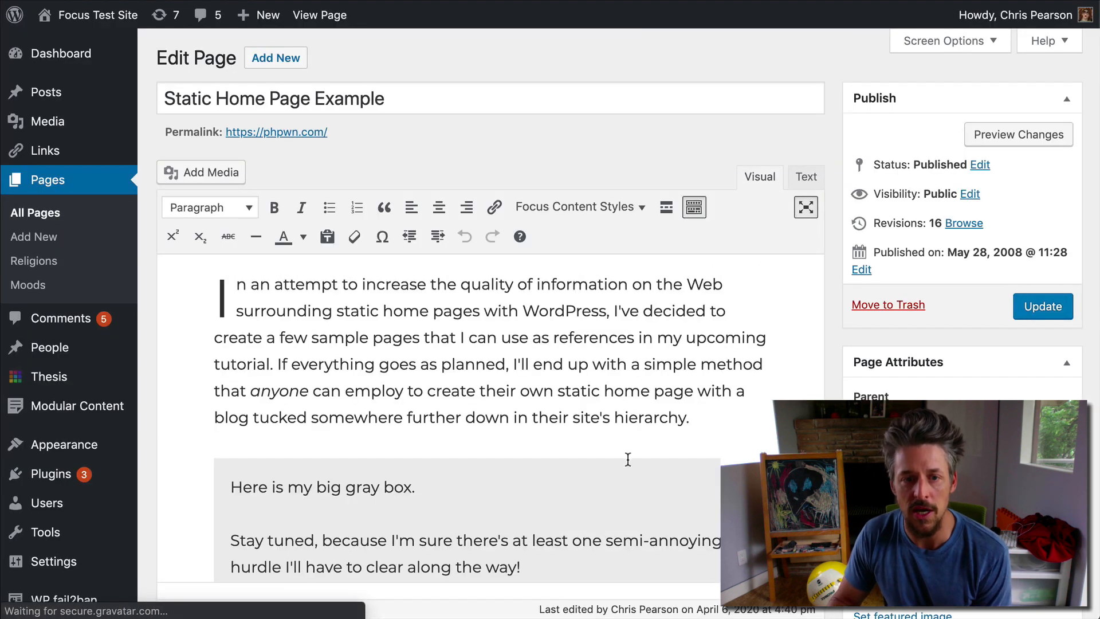
pyautogui.scroll(-15, 613, 436)
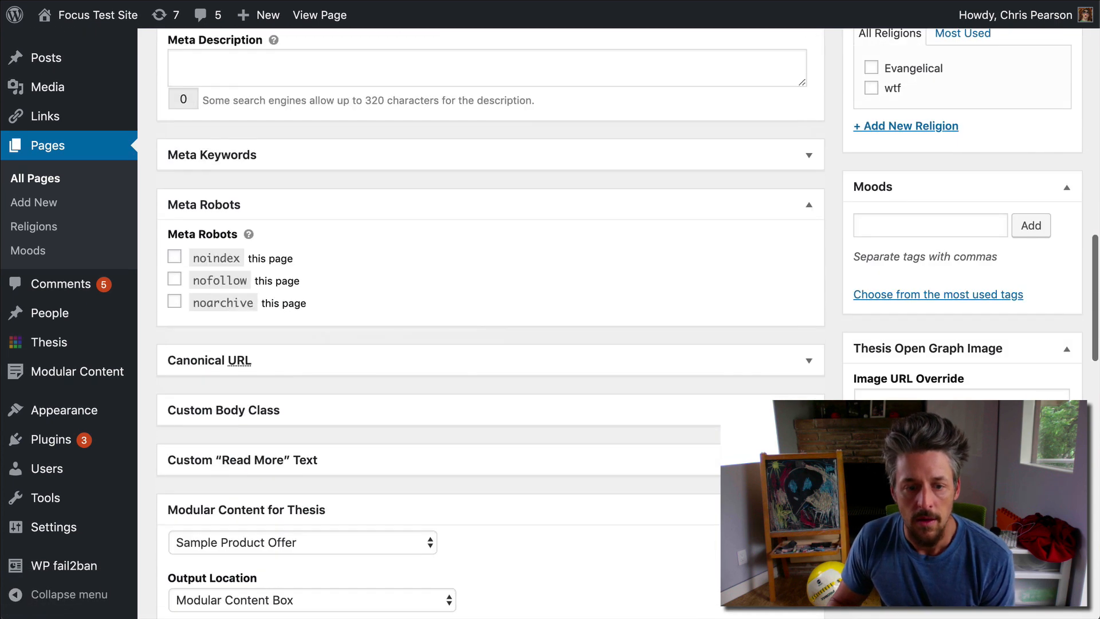
pyautogui.scroll(-3, 258, 250)
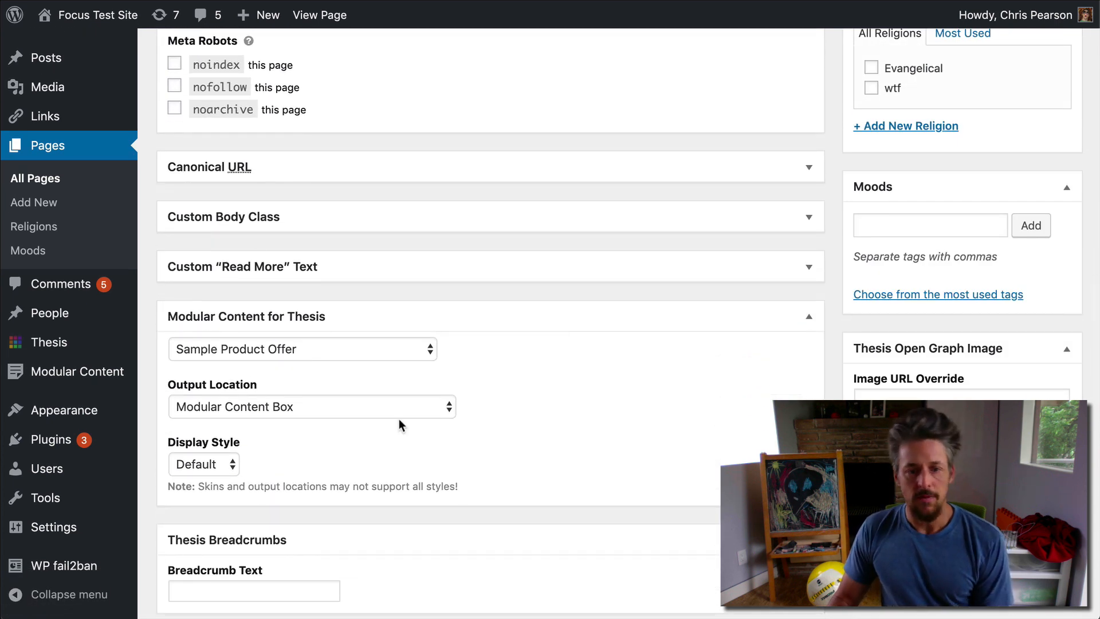
pyautogui.click(233, 463)
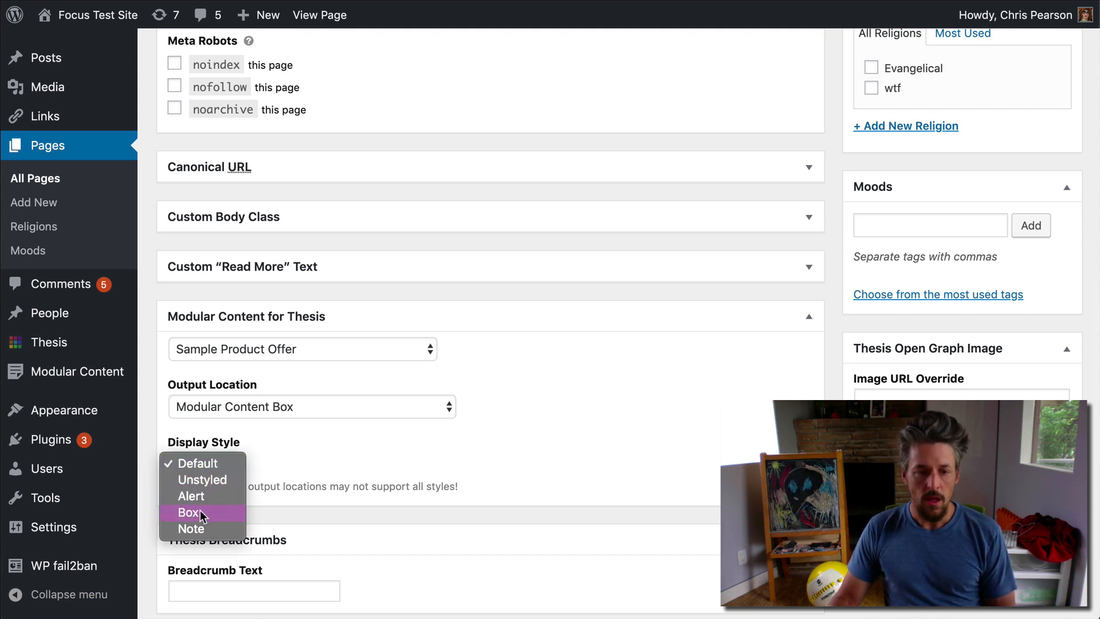
pyautogui.click(195, 530)
pyautogui.scroll(10, 620, 454)
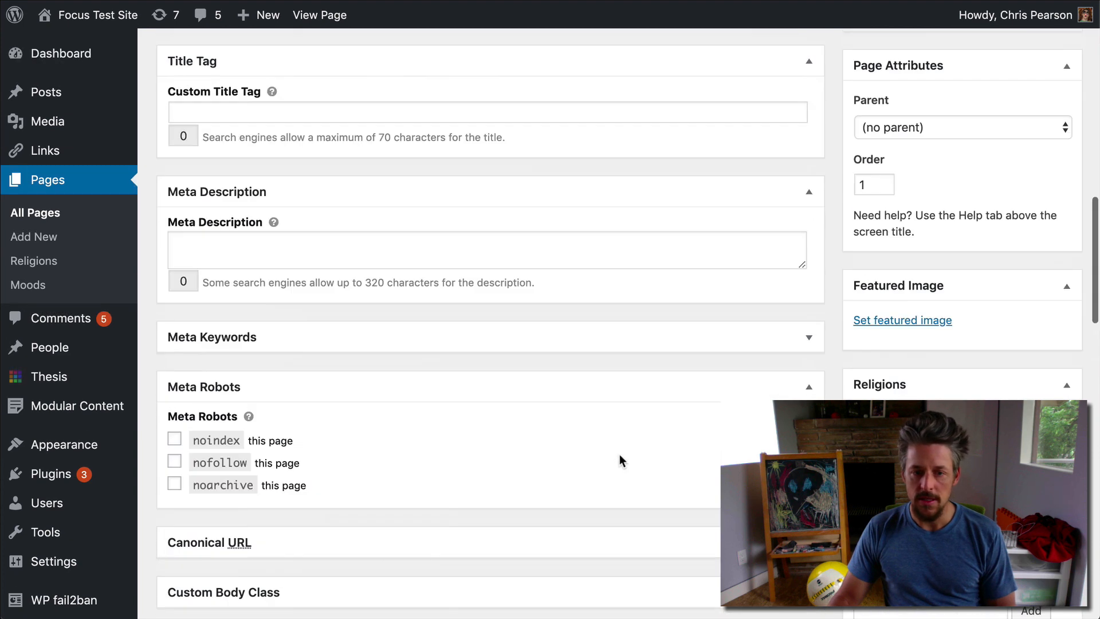
pyautogui.click(1042, 213)
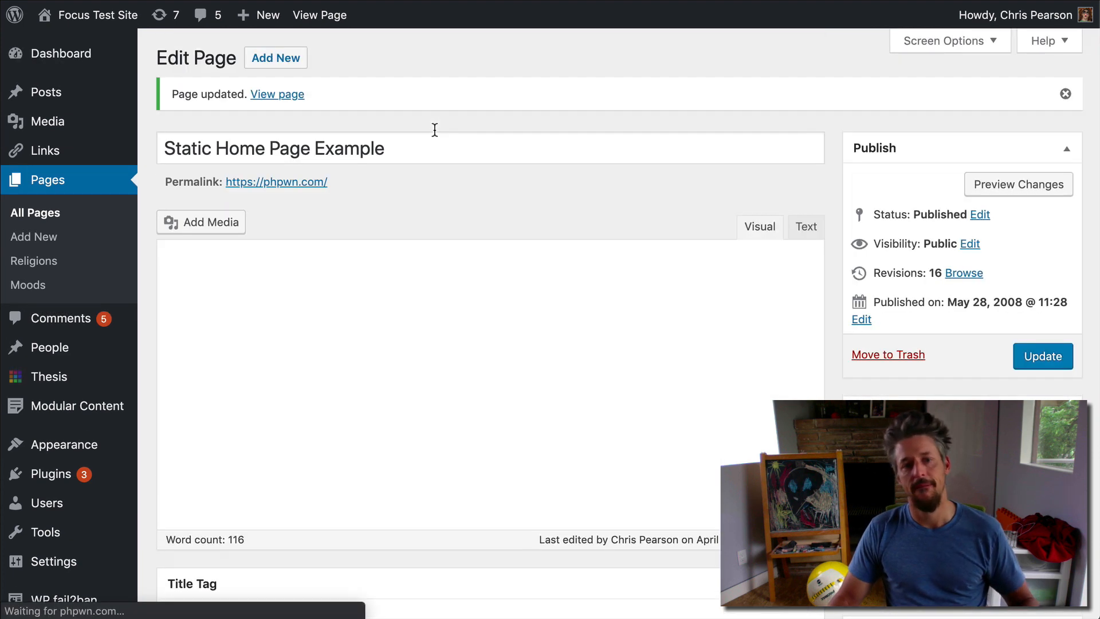
# Step: View the updated page and compare its offer box with the reference site's gray box, from the logo to the email form
pyautogui.click(276, 188)
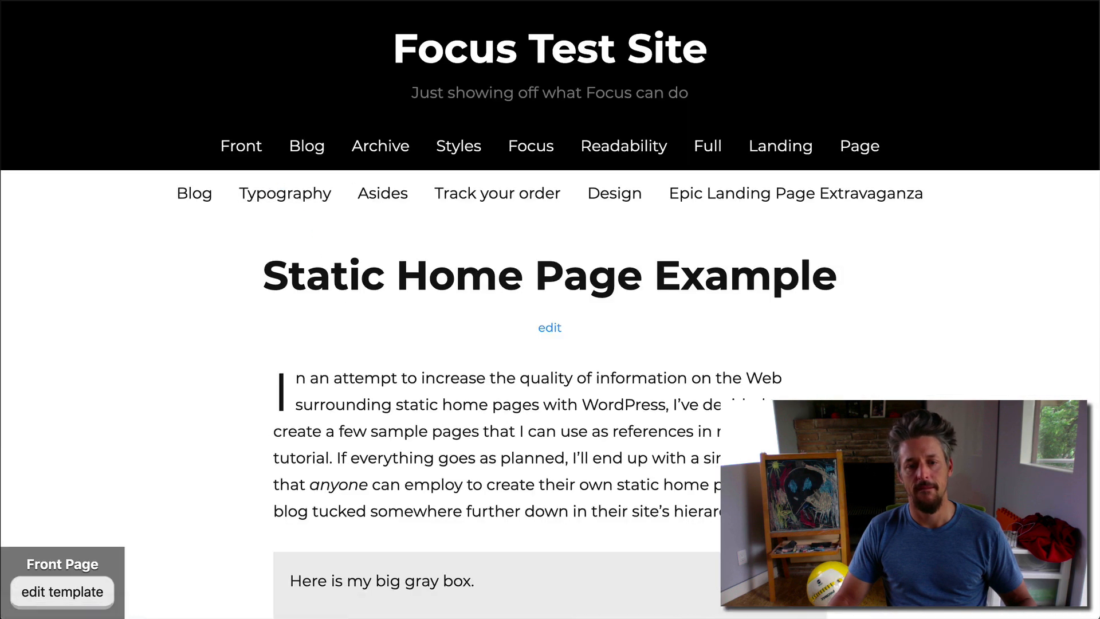
pyautogui.scroll(-8, 379, 313)
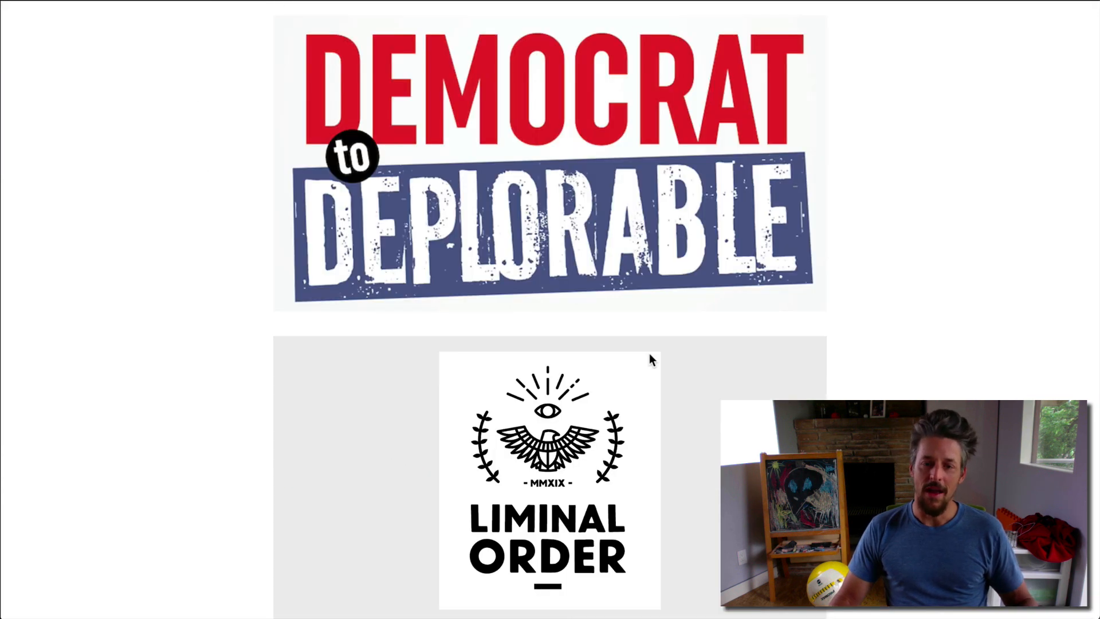
pyautogui.scroll(-6, 649, 353)
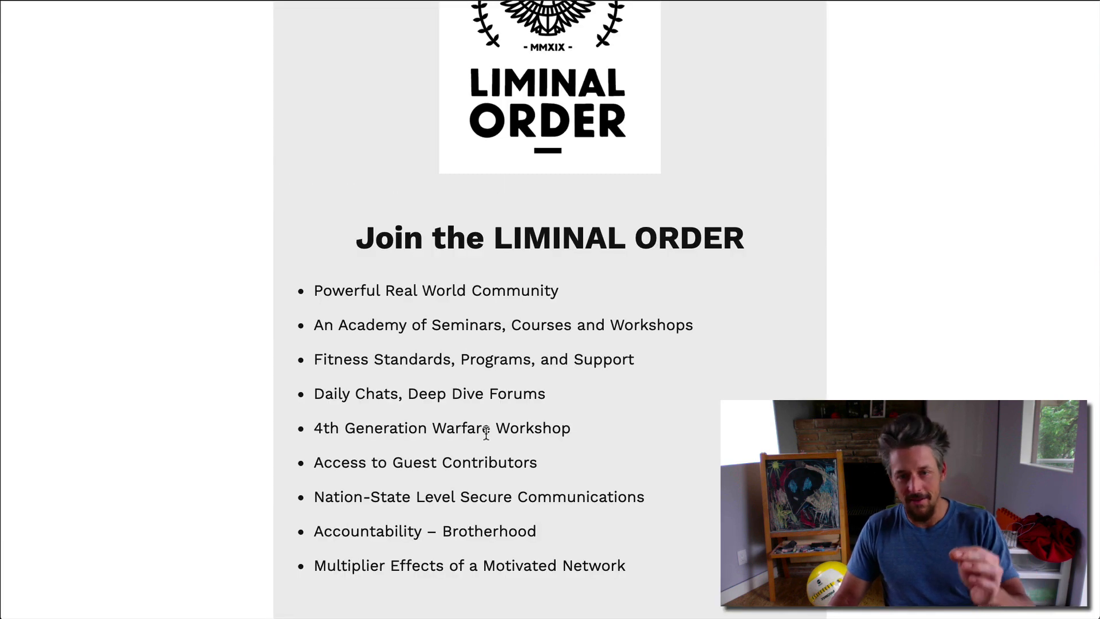
pyautogui.scroll(3, 486, 433)
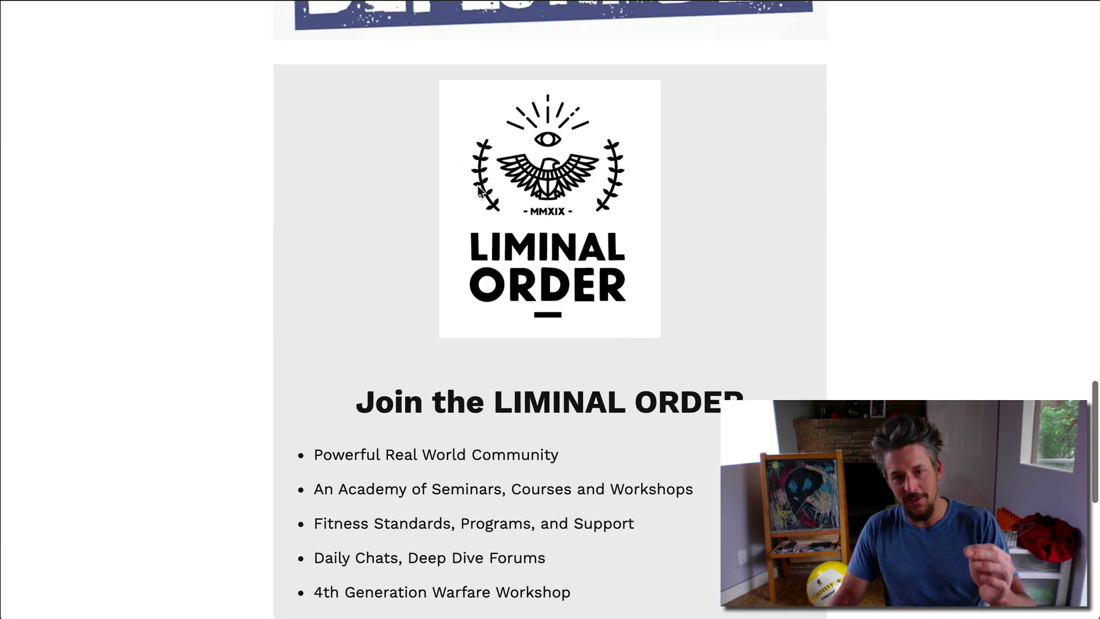
pyautogui.scroll(-4, 465, 454)
pyautogui.scroll(-5, 466, 454)
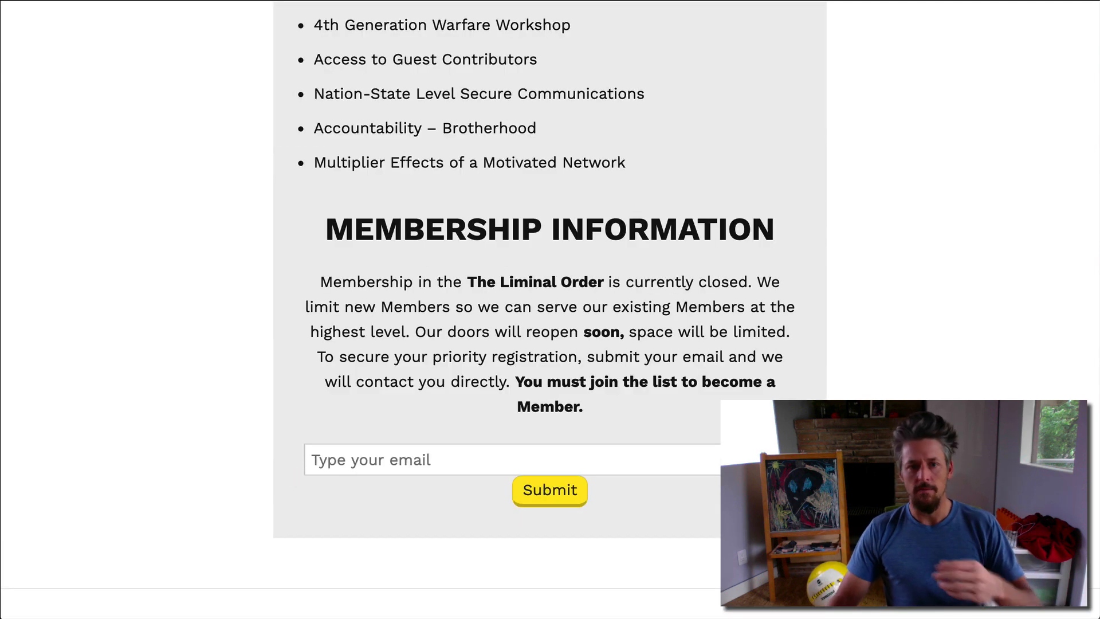
pyautogui.scroll(8, 632, 310)
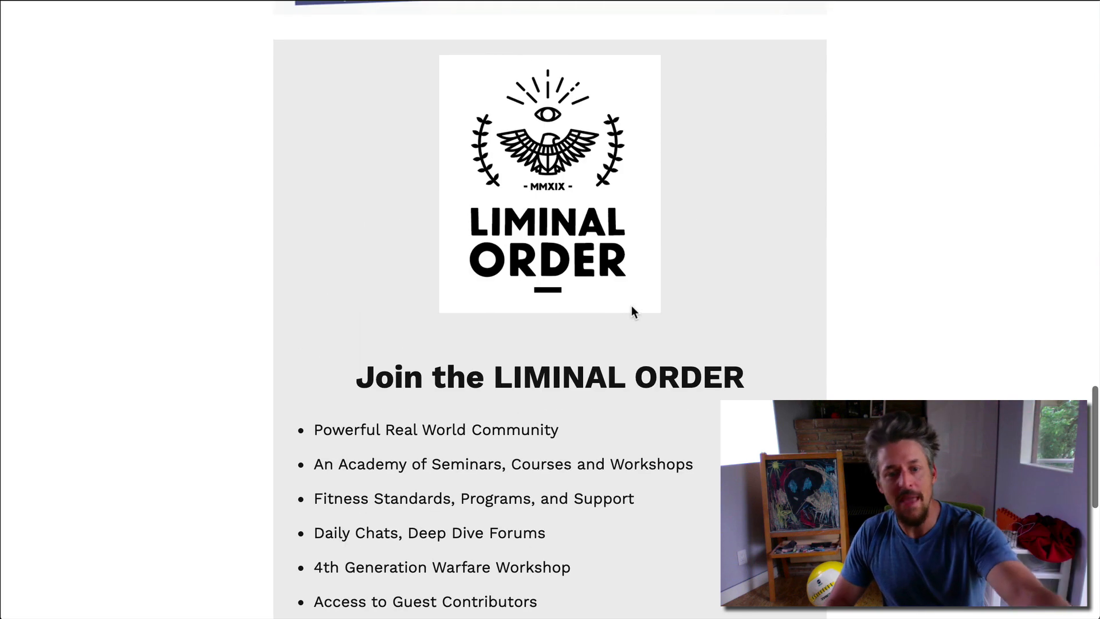
pyautogui.scroll(-8, 632, 308)
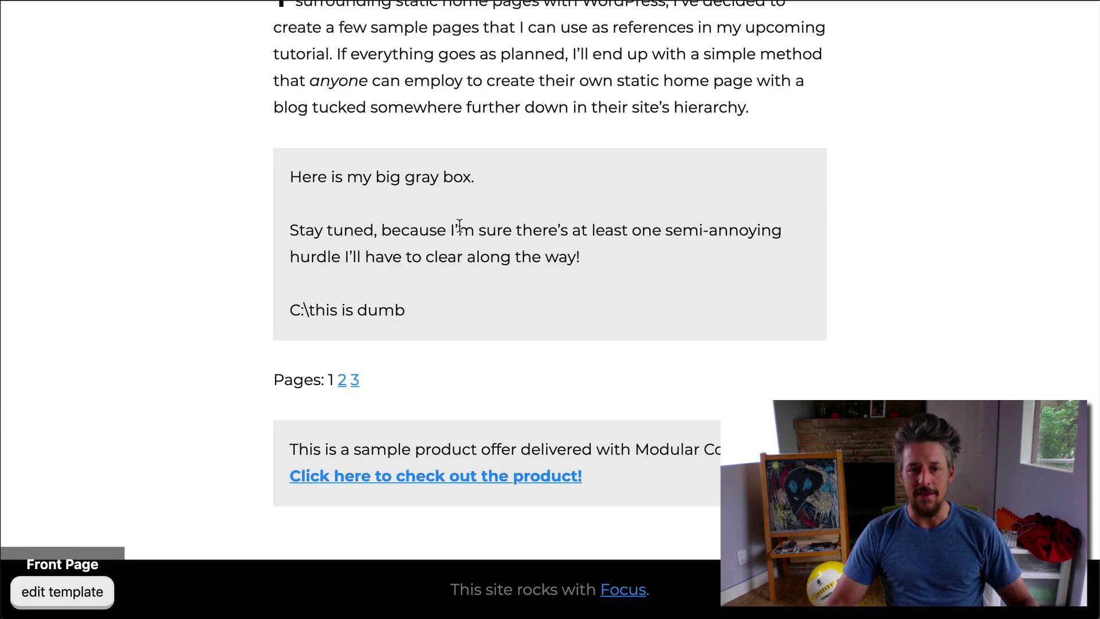
# Step: Reopen the test page for editing and review the reference site's logo, Join list and Membership Information in the gray box
pyautogui.scroll(10, 529, 254)
pyautogui.click(549, 327)
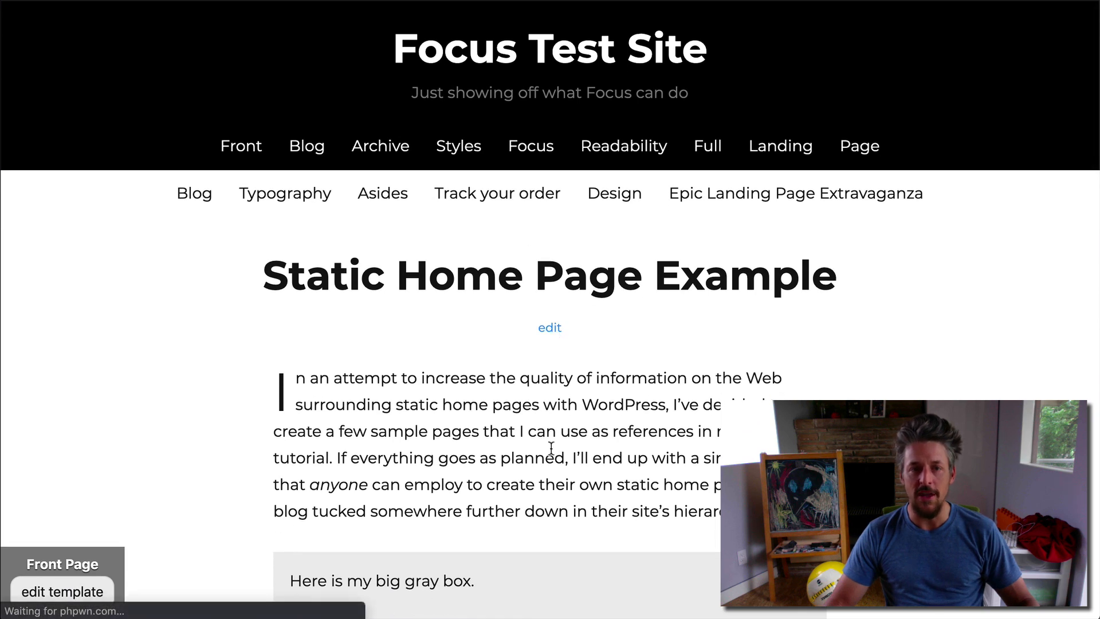
pyautogui.scroll(-2, 557, 471)
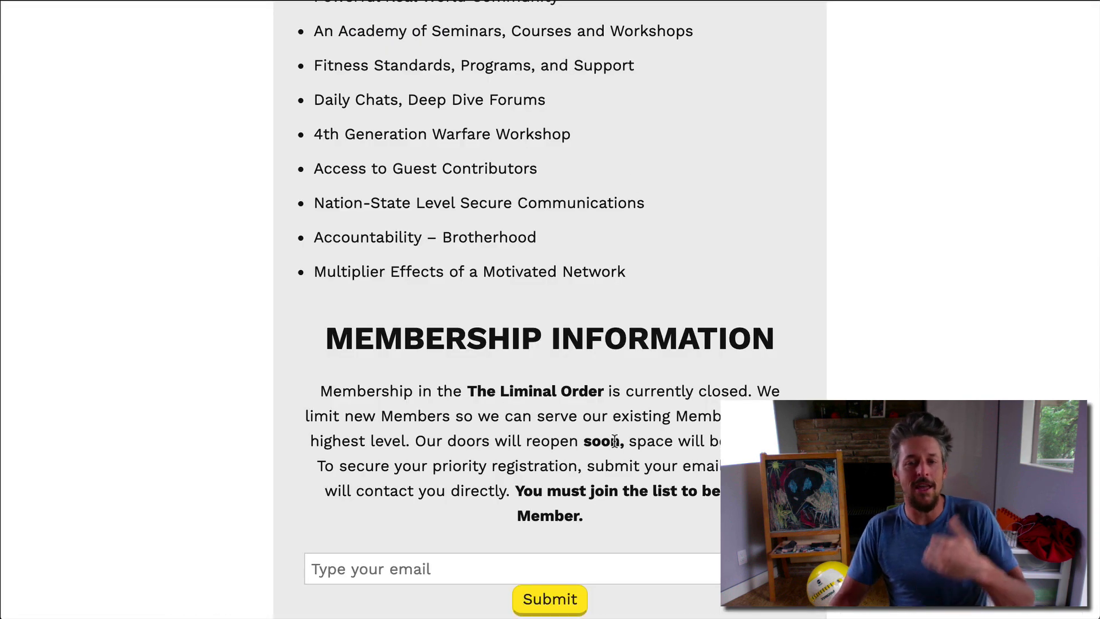
pyautogui.scroll(6, 614, 441)
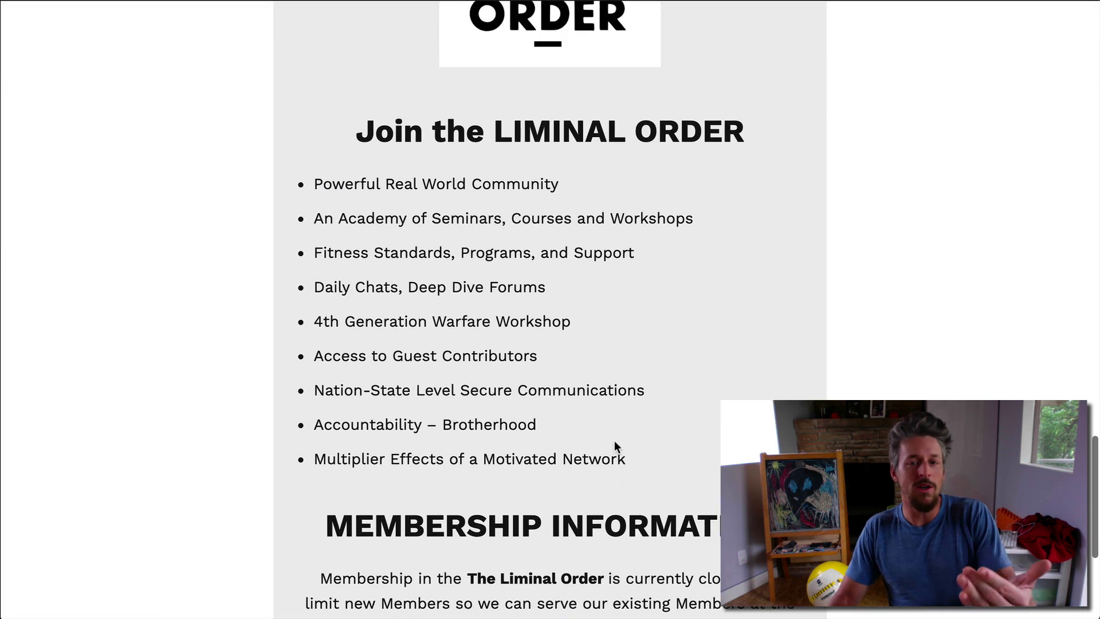
pyautogui.scroll(2, 641, 364)
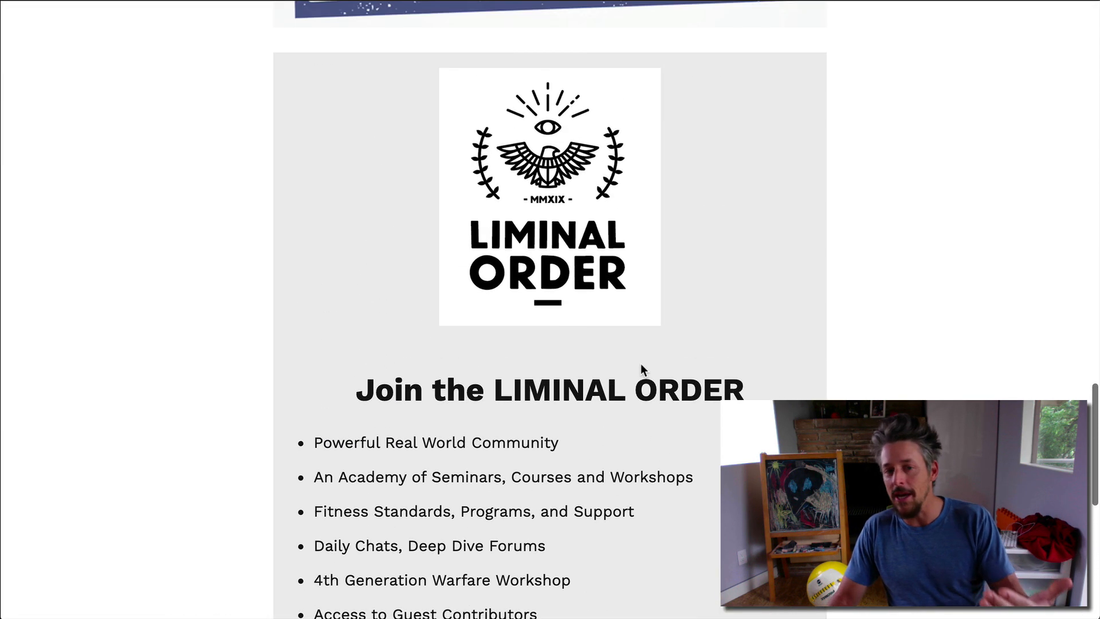
pyautogui.scroll(-1, 641, 362)
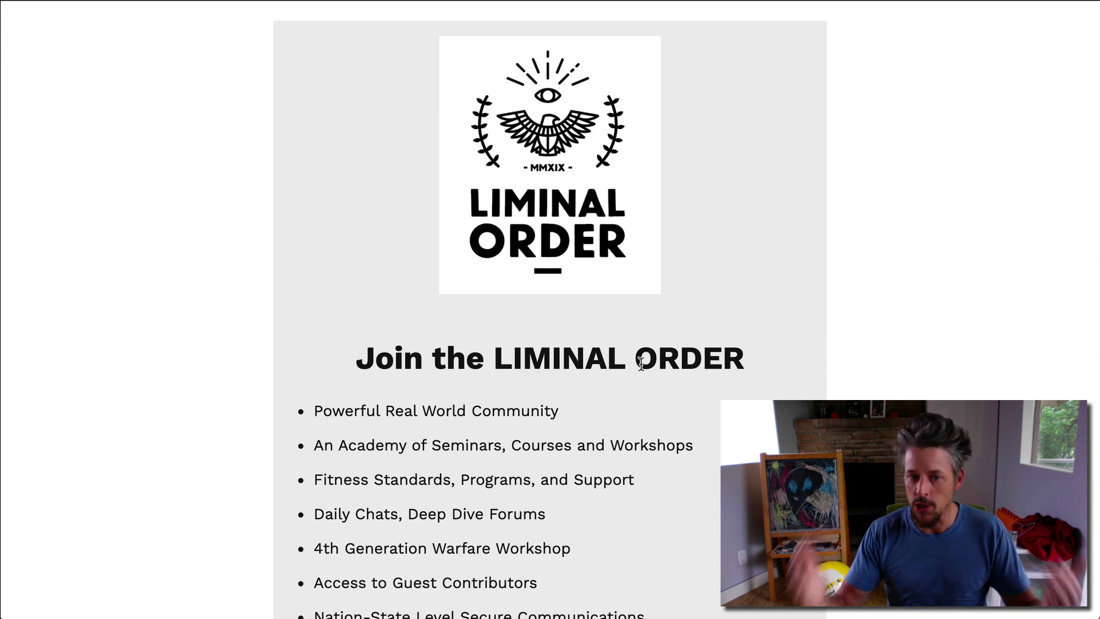
pyautogui.scroll(-3, 632, 352)
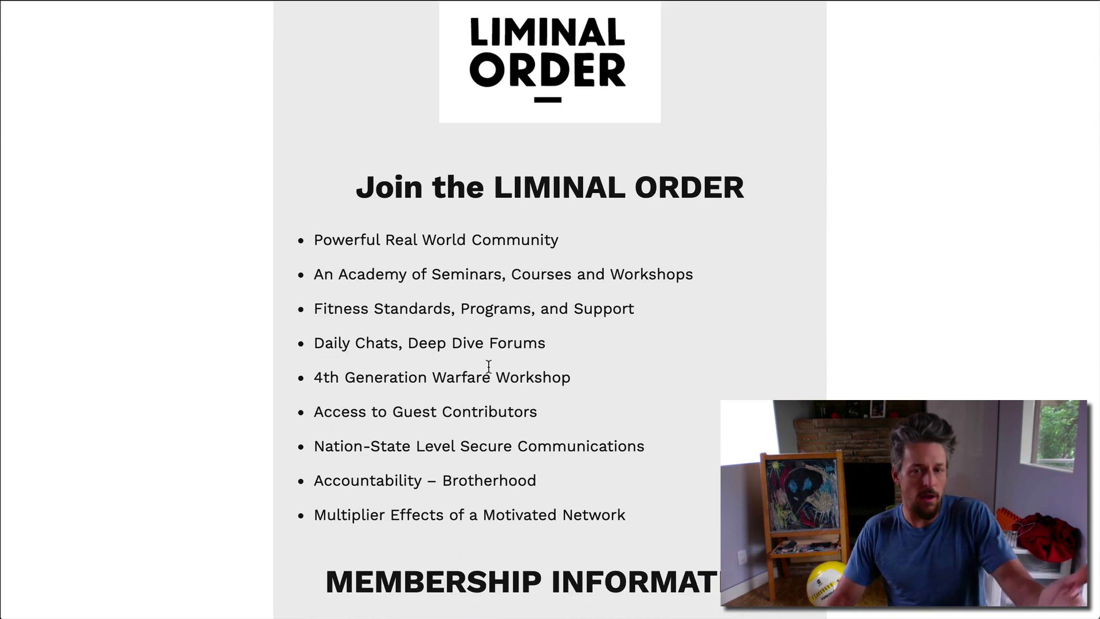
pyautogui.scroll(-1, 490, 366)
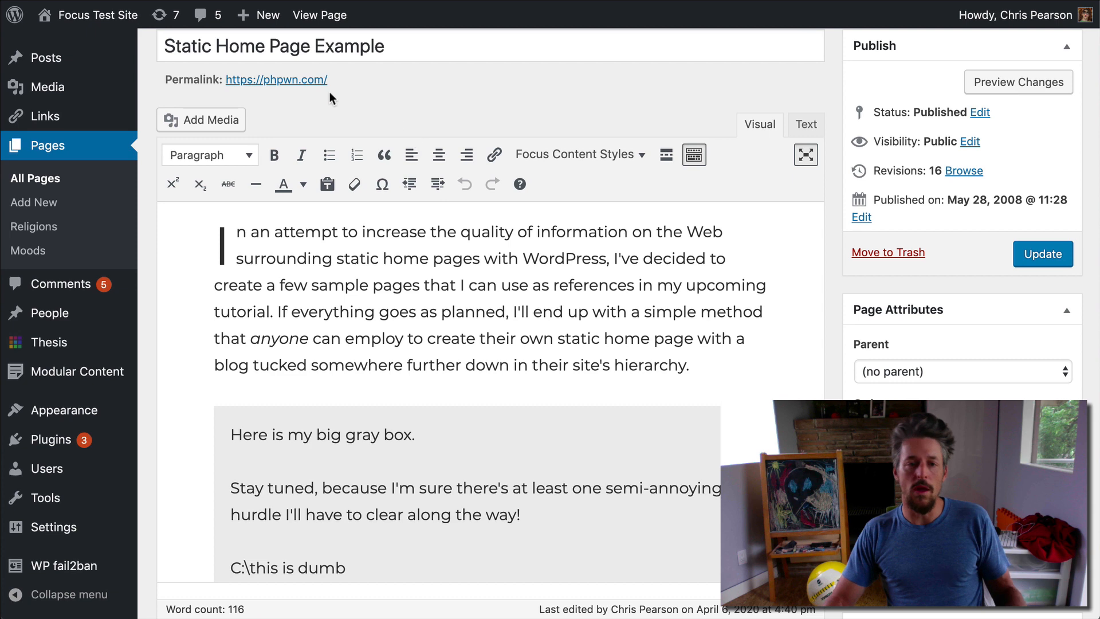
# Step: Open the page's permalink to check the sample product offer box, and look through the reference site's home page sections
pyautogui.click(276, 79)
pyautogui.scroll(-3, 526, 455)
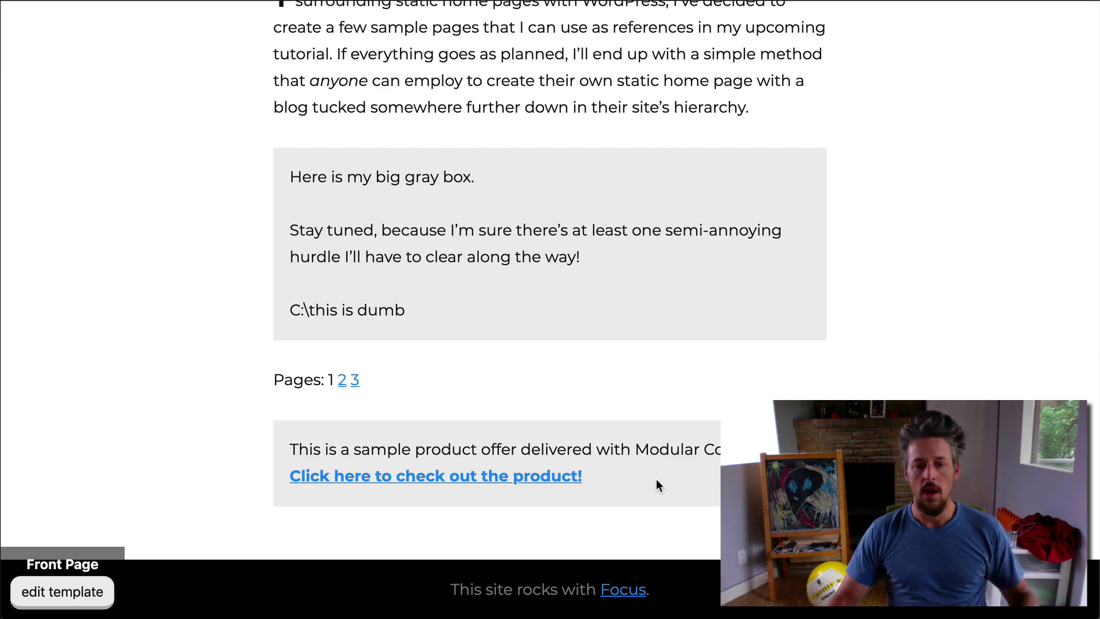
pyautogui.scroll(7, 656, 480)
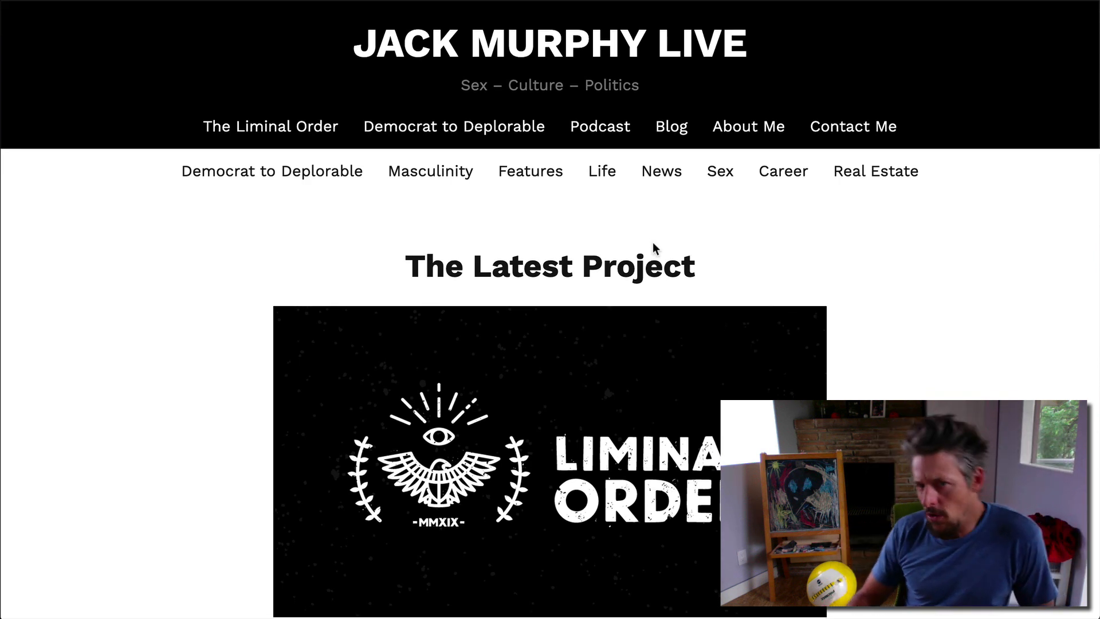
pyautogui.scroll(-20, 655, 247)
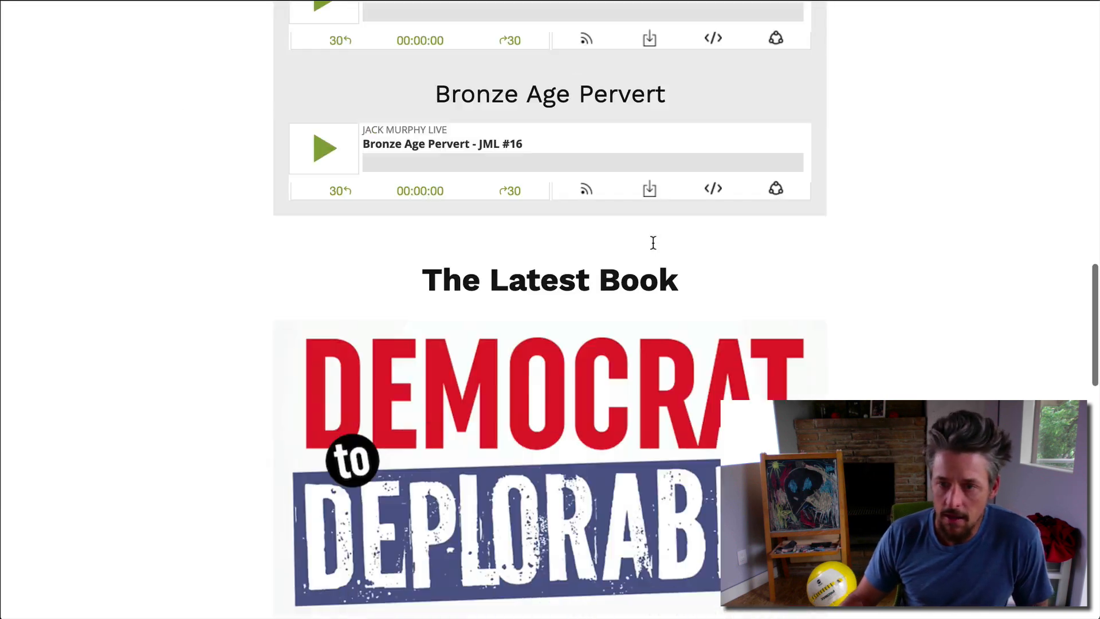
pyautogui.scroll(20, 653, 245)
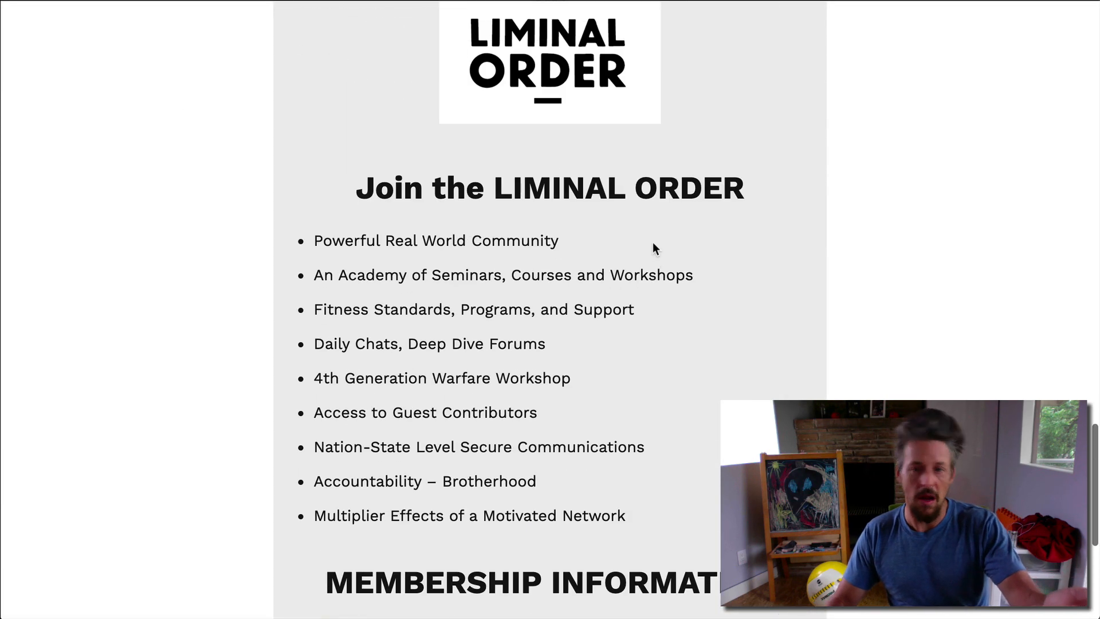
# Step: Inspect the reference home page in responsive device mode, narrow the preview to about 391 px and review its gray boxes at phone width
pyautogui.scroll(3, 655, 251)
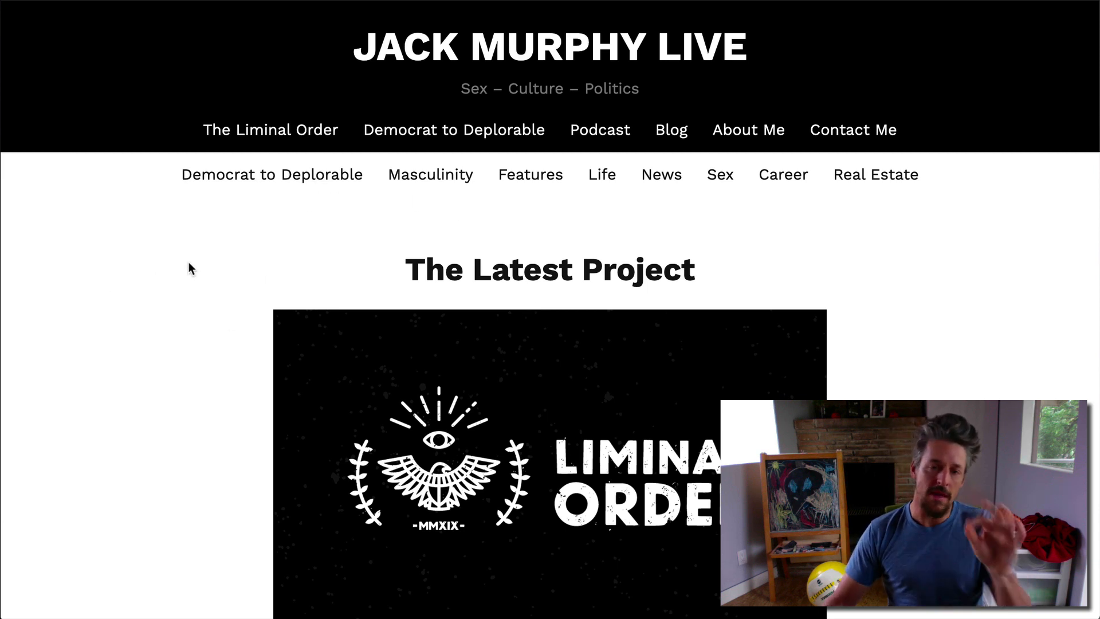
pyautogui.rightClick(217, 288)
pyautogui.click(273, 448)
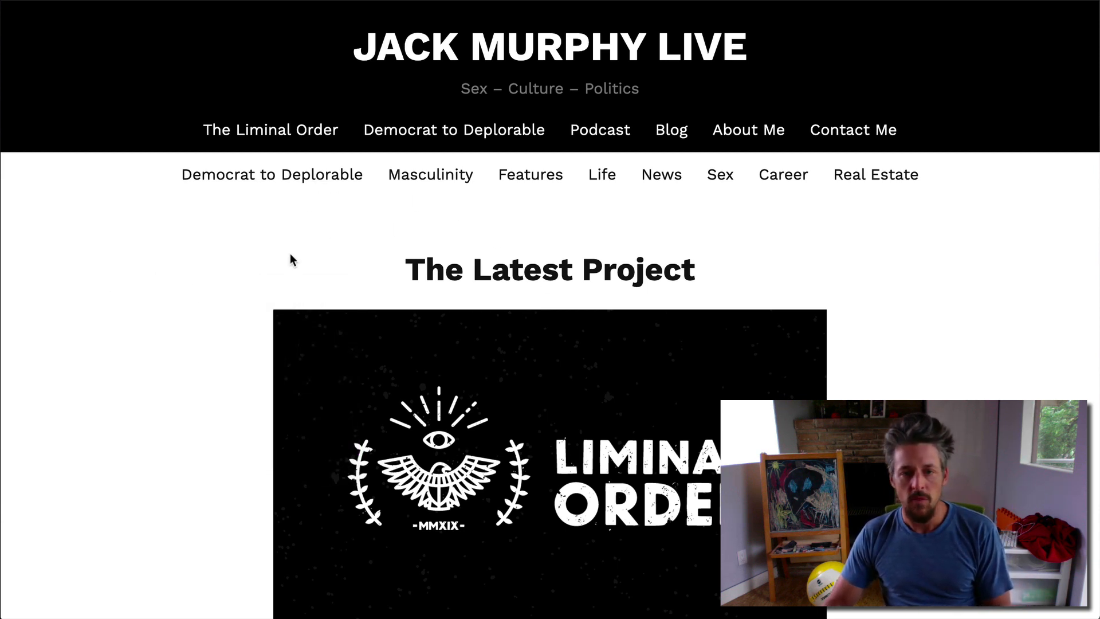
pyautogui.click(39, 385)
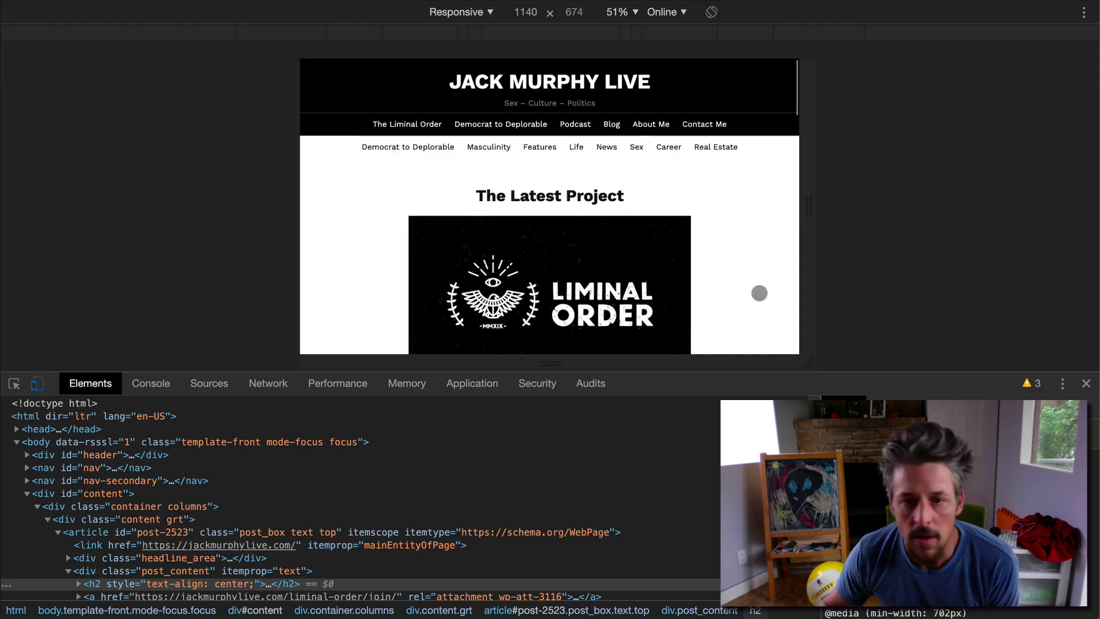
pyautogui.moveTo(801, 233); pyautogui.dragTo(634, 238)
pyautogui.scroll(-3, 561, 282)
pyautogui.scroll(-10, 561, 282)
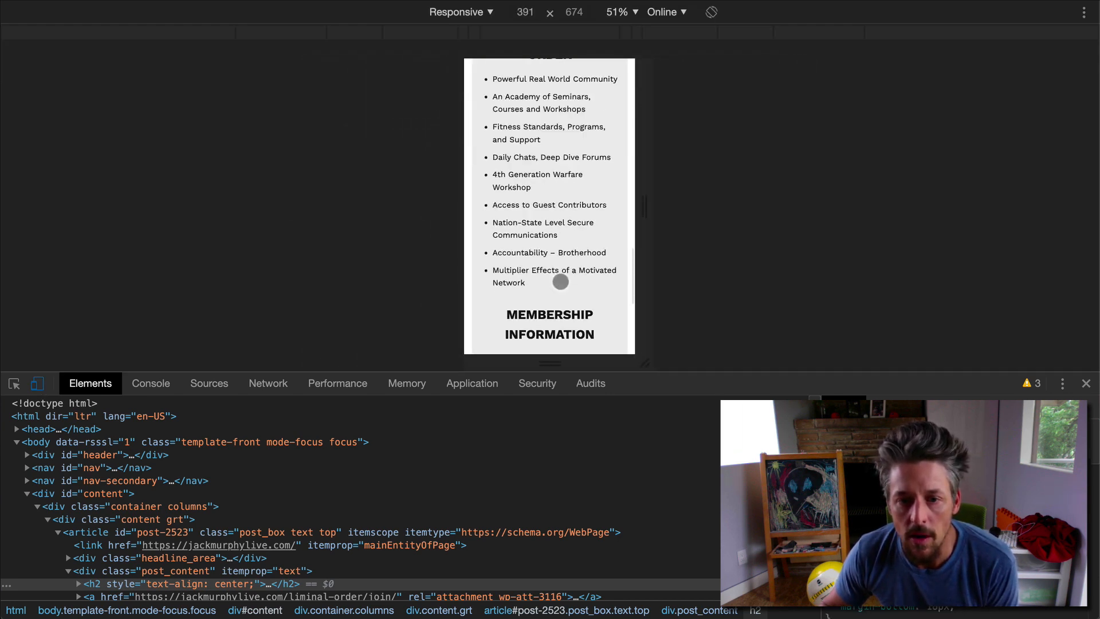
pyautogui.scroll(10, 560, 281)
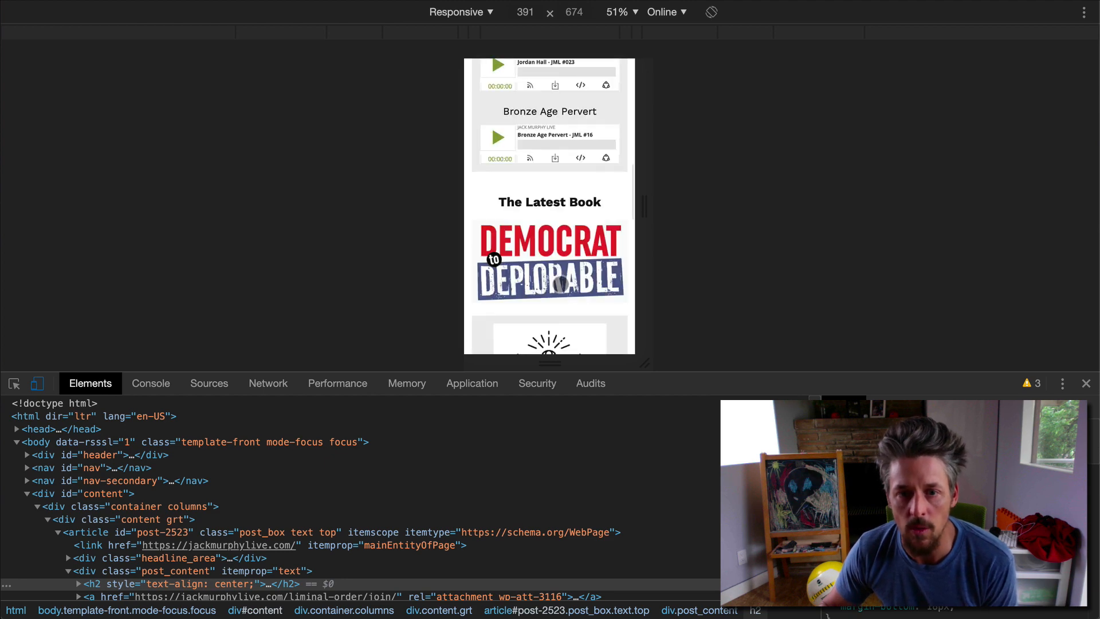
pyautogui.scroll(-5, 560, 284)
# Step: Widen the responsive preview to about 1336 px, check the gray box layout, and close the developer tools to return to the page header
pyautogui.moveTo(643, 208); pyautogui.dragTo(847, 216)
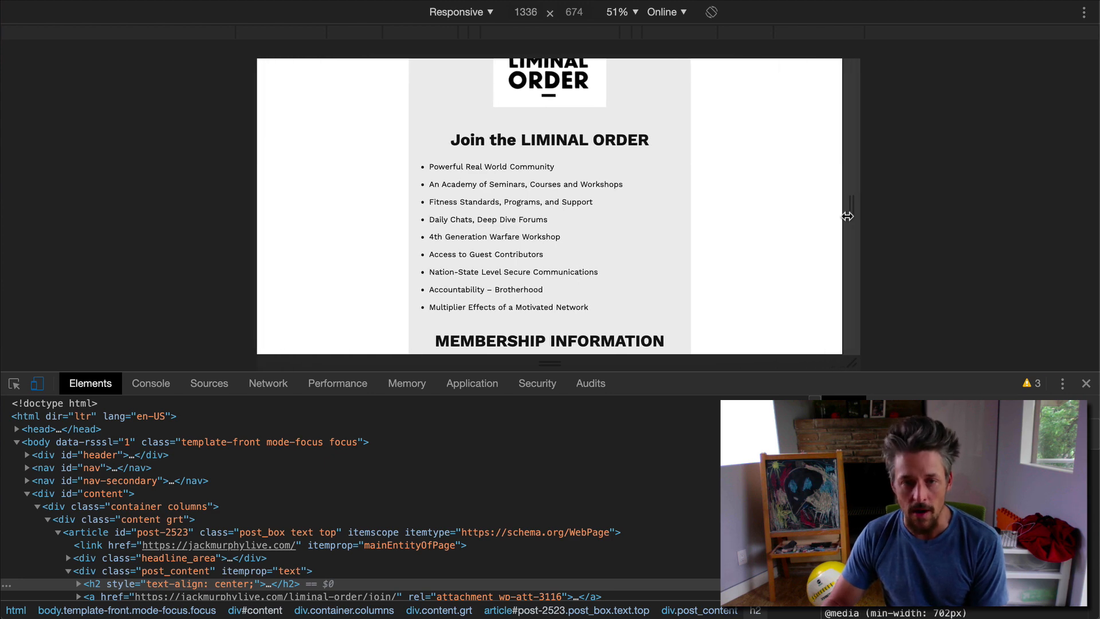
pyautogui.click(37, 383)
pyautogui.scroll(5, 501, 278)
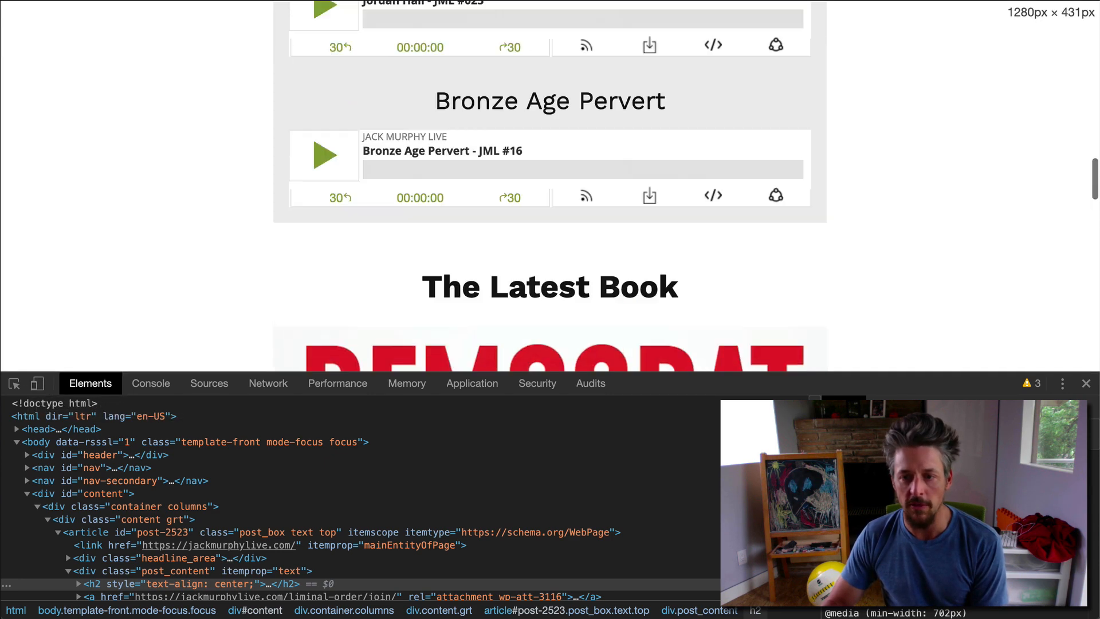
pyautogui.click(1086, 383)
pyautogui.scroll(10, 1041, 360)
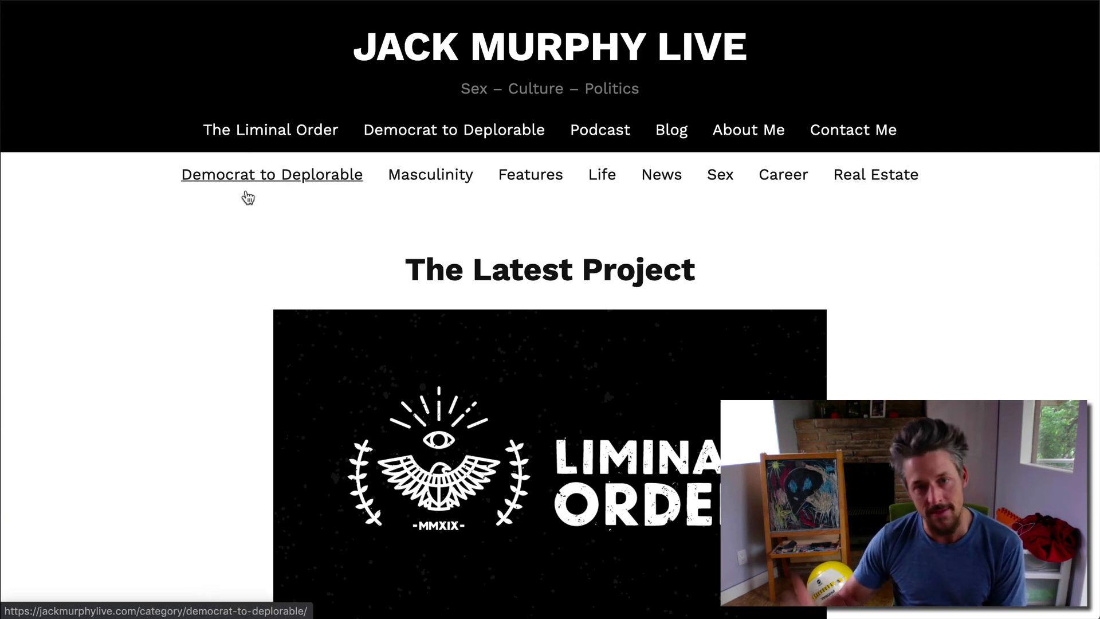
pyautogui.scroll(1, 270, 373)
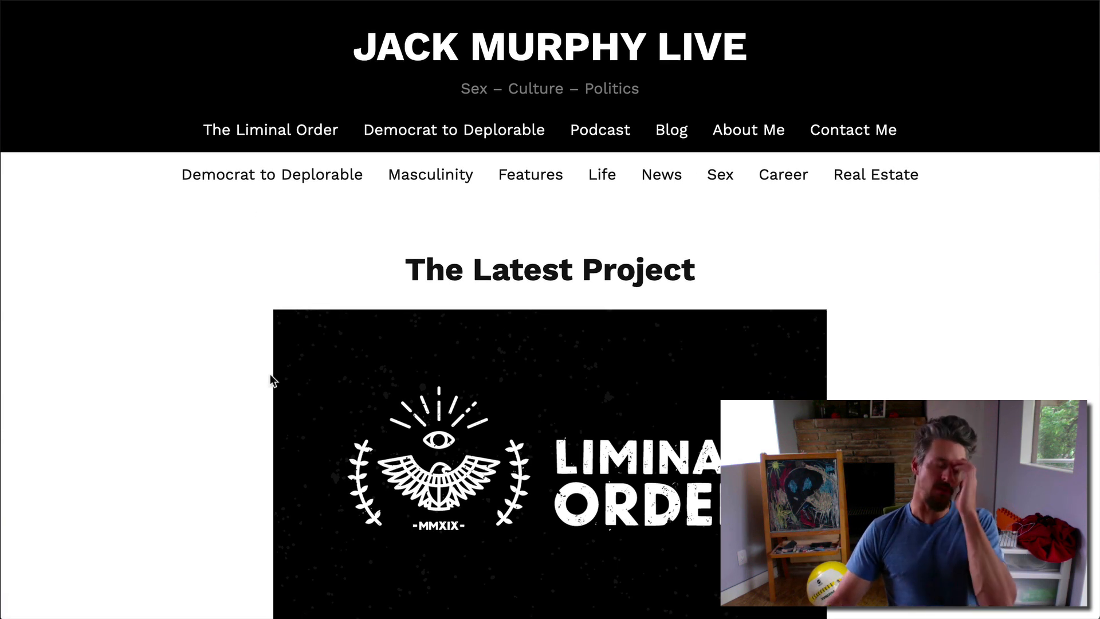